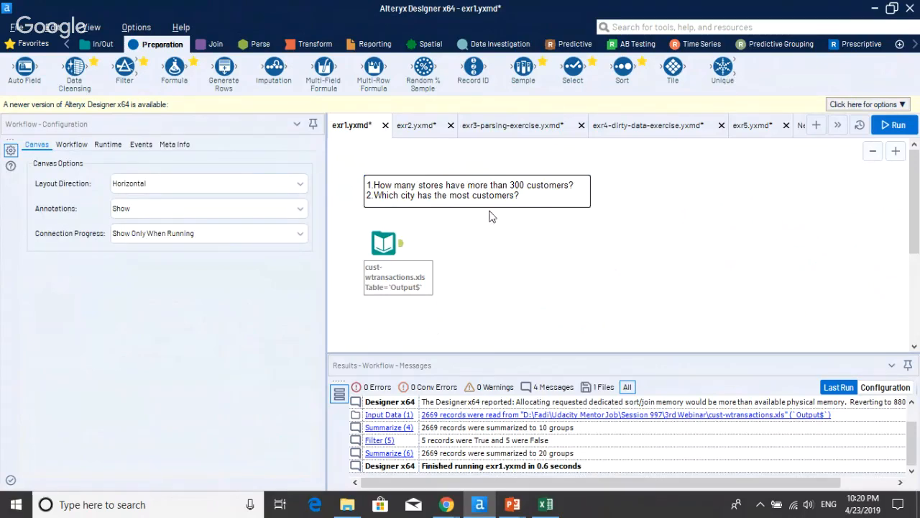
- Examine the fields of the cust-wtransactions.xls input data in its preview, from Customer_ID through the address and visit columns
left_click(427, 265)
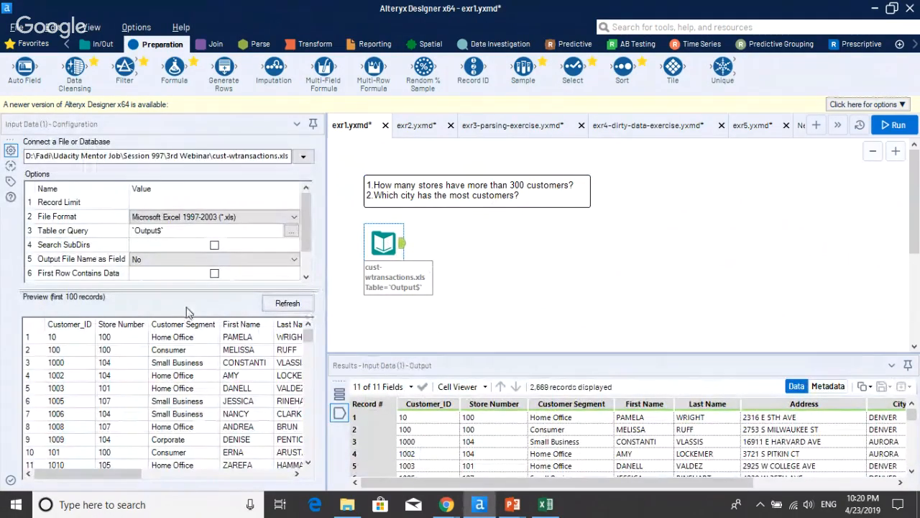
left_click(88, 351)
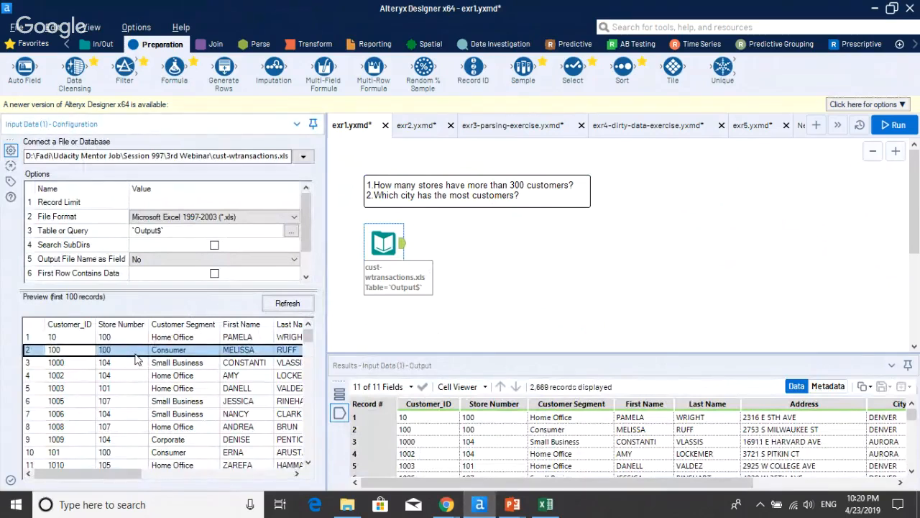
key("Right")
key("Right")
key("Right")
key("Right")
key("Right")
key("Right")
key("Right")
key("Right")
key("Right")
key("Right")
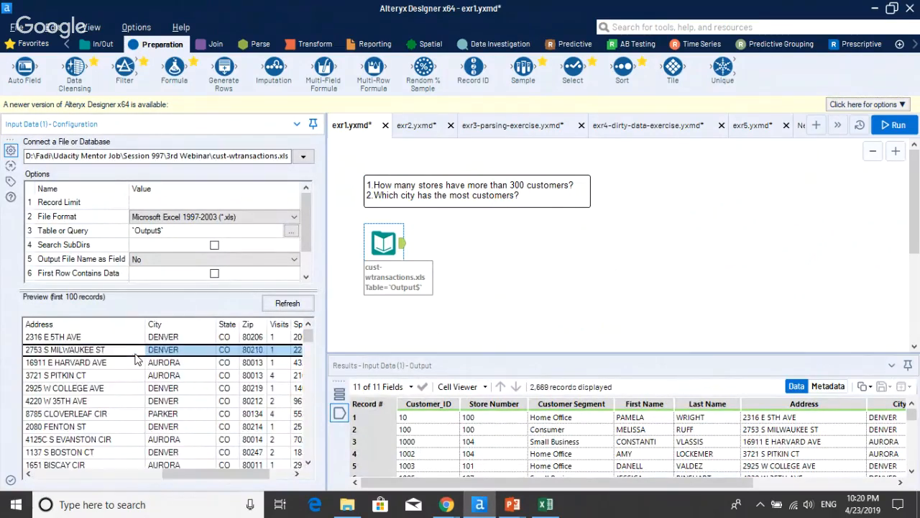
key("Left")
key("Left")
key("Left")
key("Left")
key("Left")
key("Left")
key("Left")
key("Left")
key("Left")
key("Left")
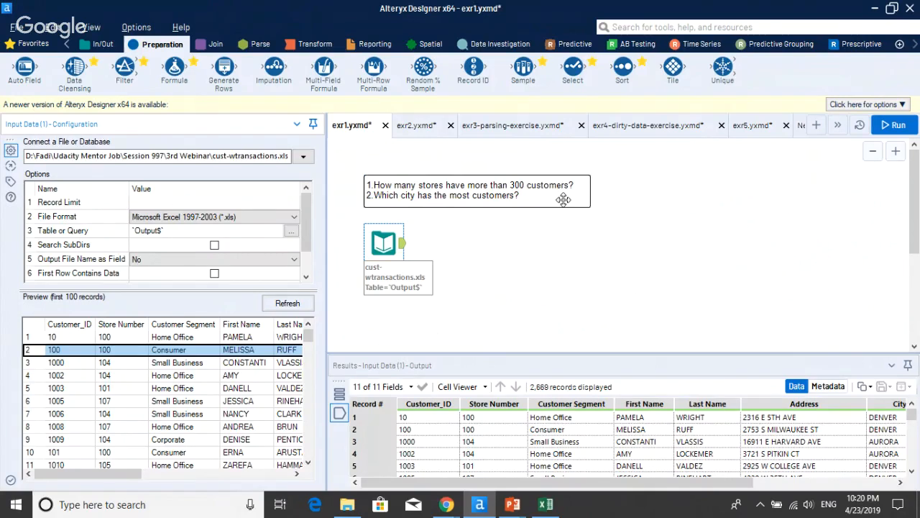
left_click(64, 364)
left_click(137, 354)
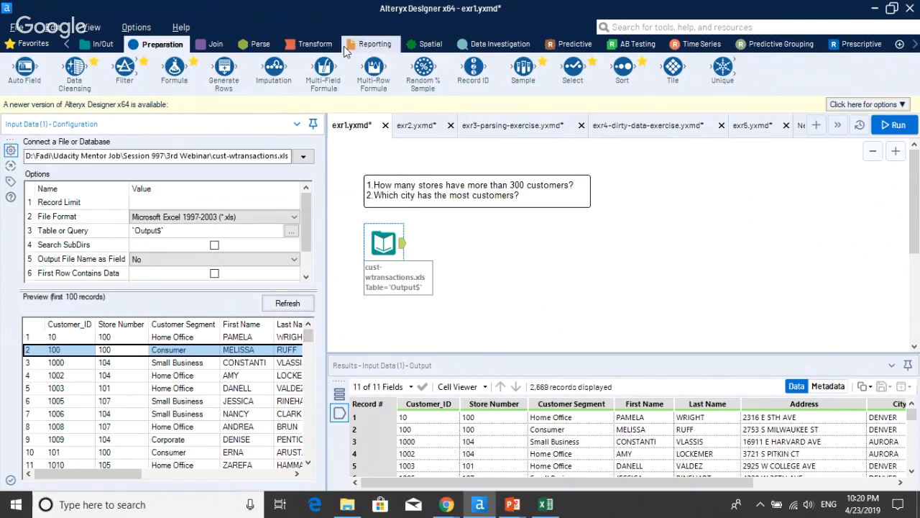
- Connect a Summarize tool to the input data and group it by Store Number
left_click(314, 43)
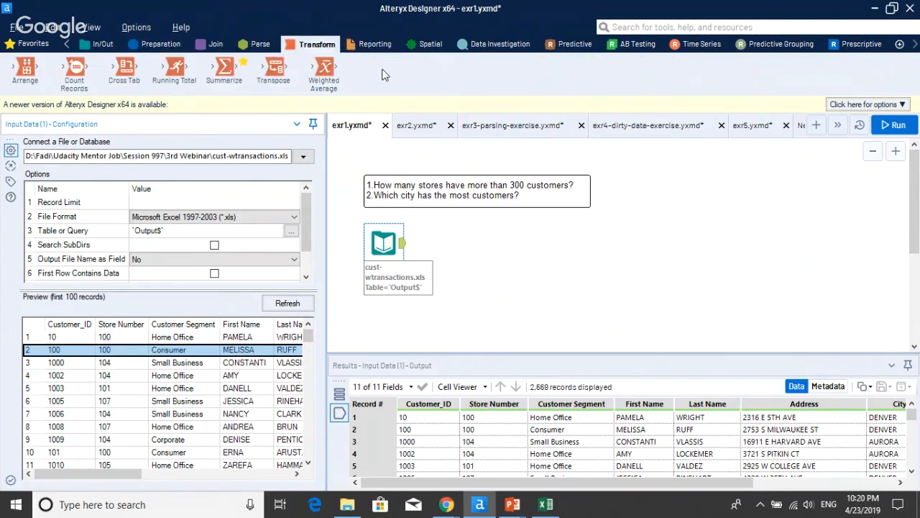
left_click_drag(228, 69, 479, 243)
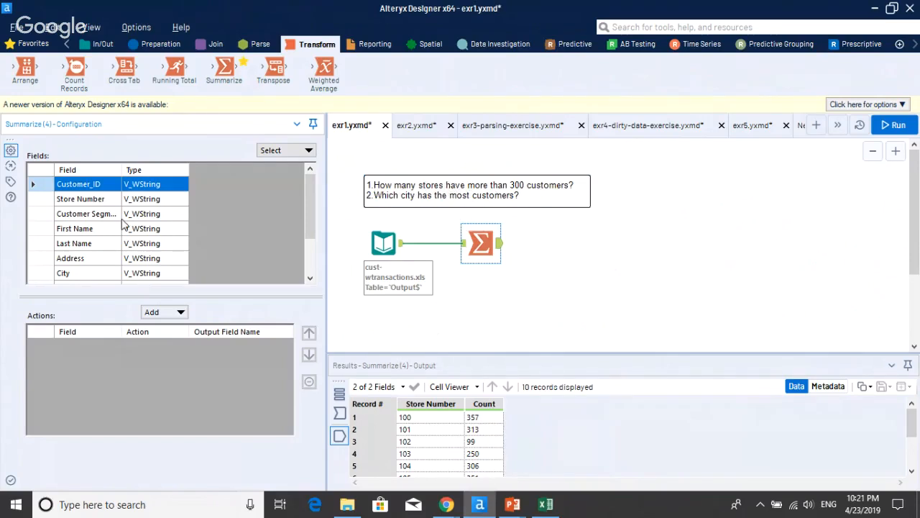
left_click(98, 201)
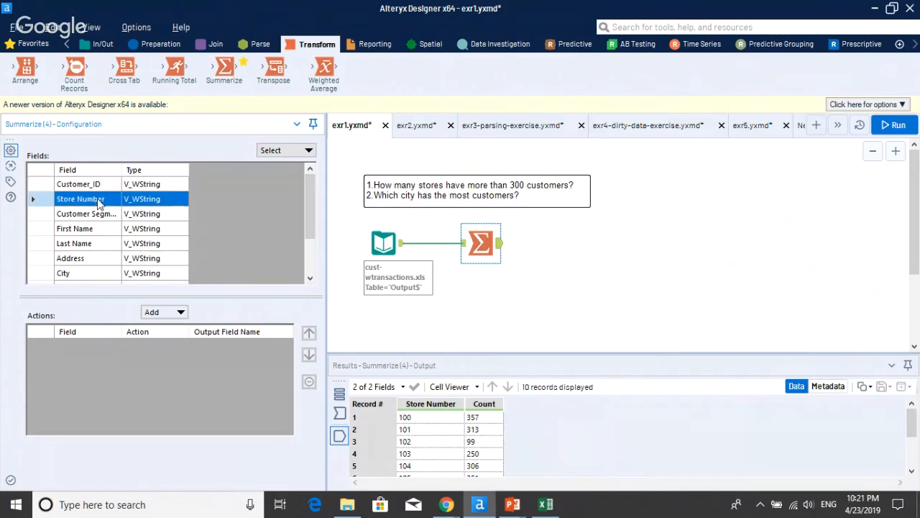
left_click(154, 314)
left_click(187, 240)
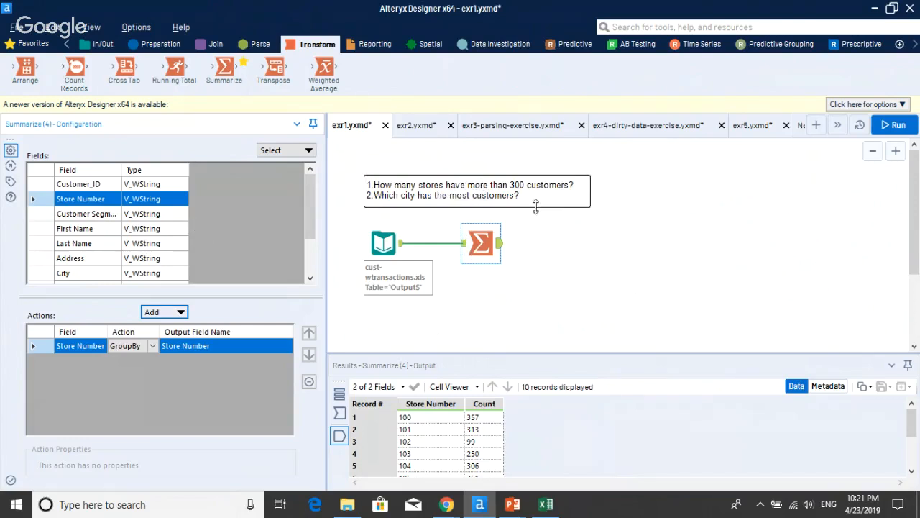
- Add a Count of Customer_ID to the store-level Summarize tool
left_click(100, 185)
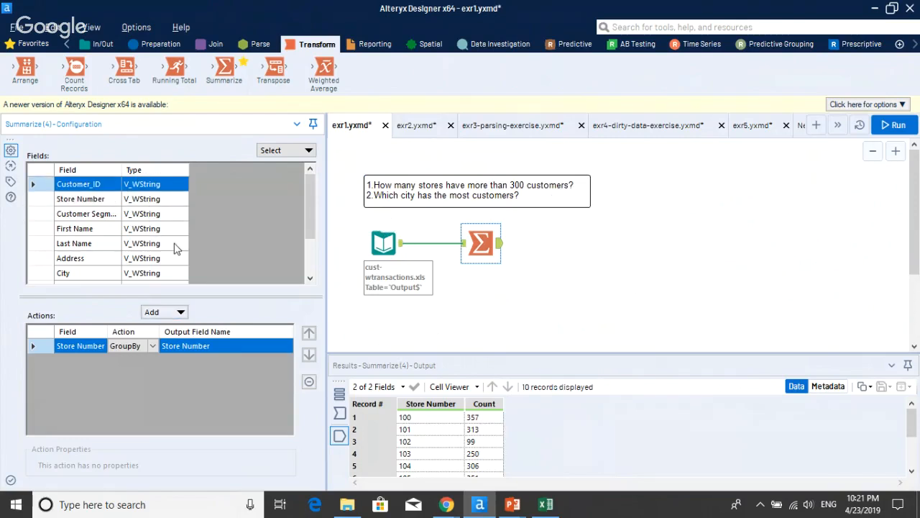
left_click(161, 313)
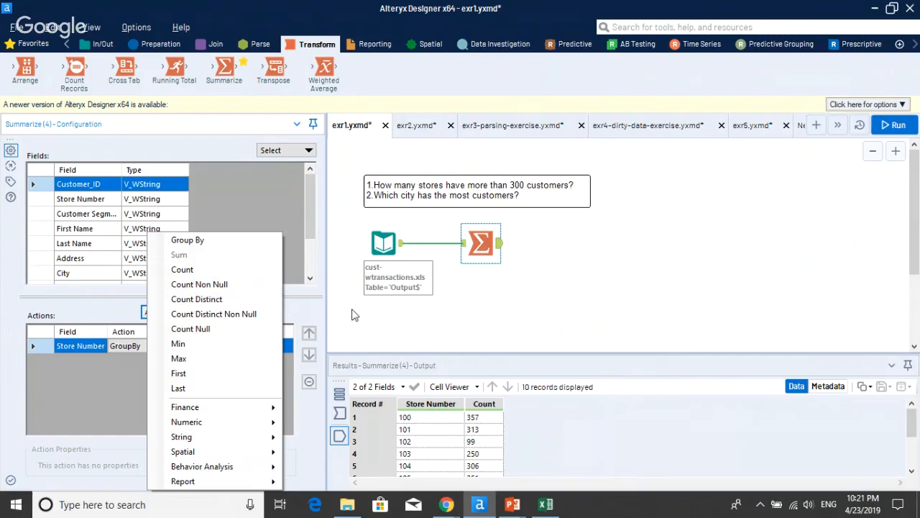
left_click(245, 270)
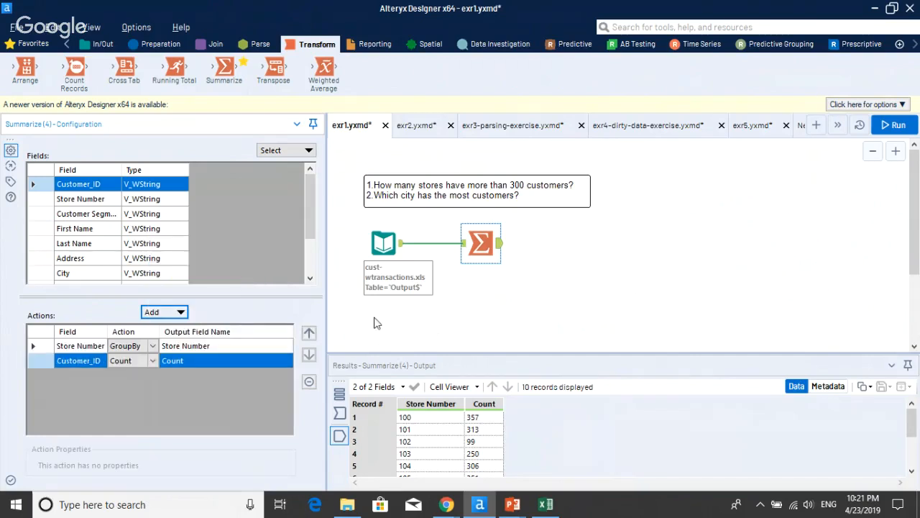
- Run the workflow and check the customer count per store against the exercise questions
left_click(898, 130)
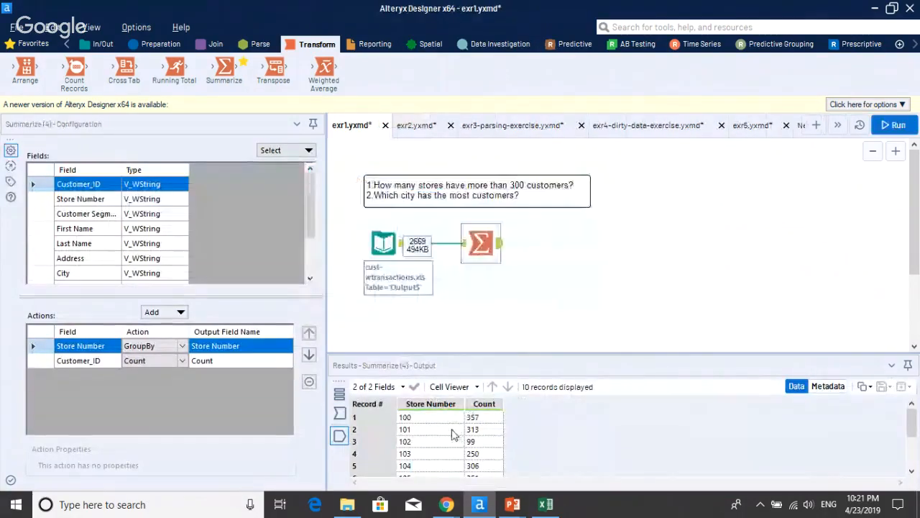
left_click(485, 420)
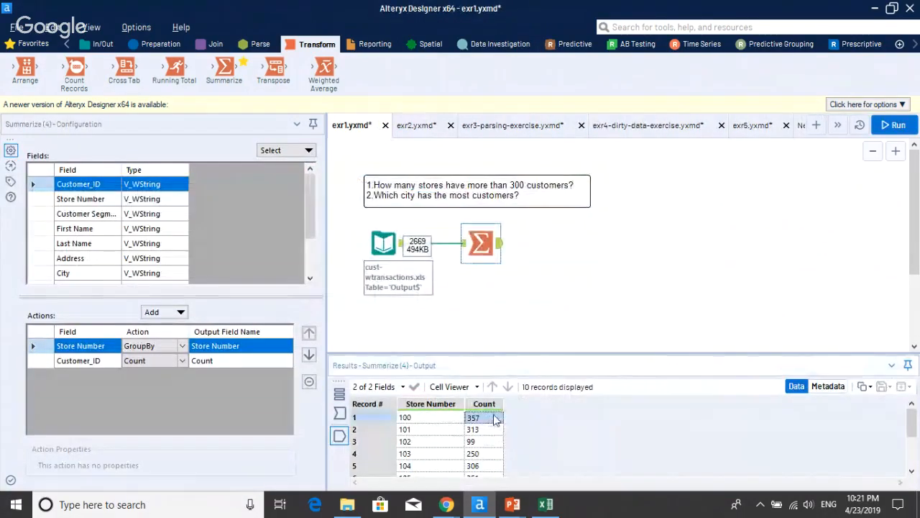
left_click(429, 419)
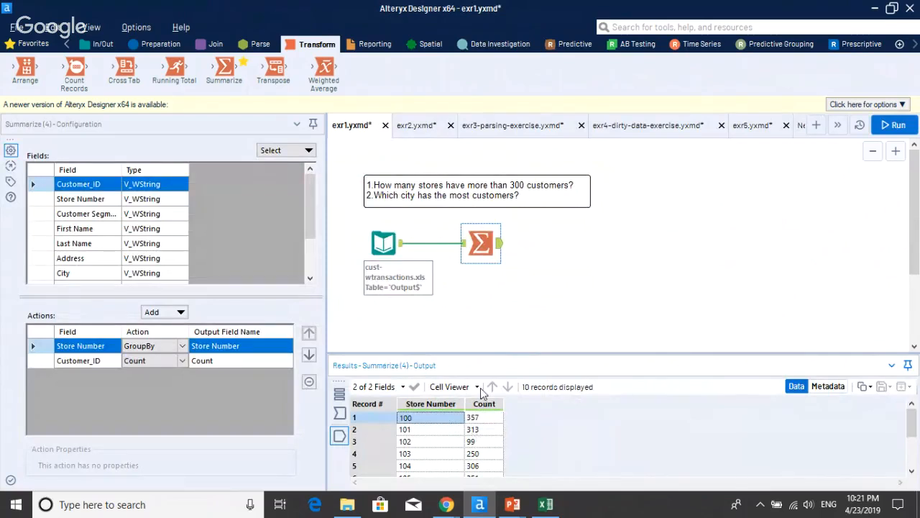
left_click(473, 193)
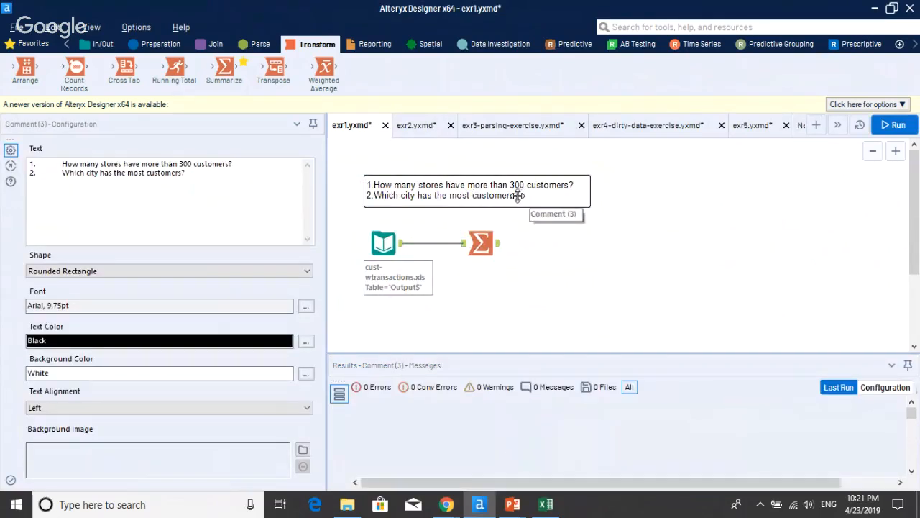
- Connect a Filter tool after the Summarize tool with the basic condition Count > 300
left_click(484, 245)
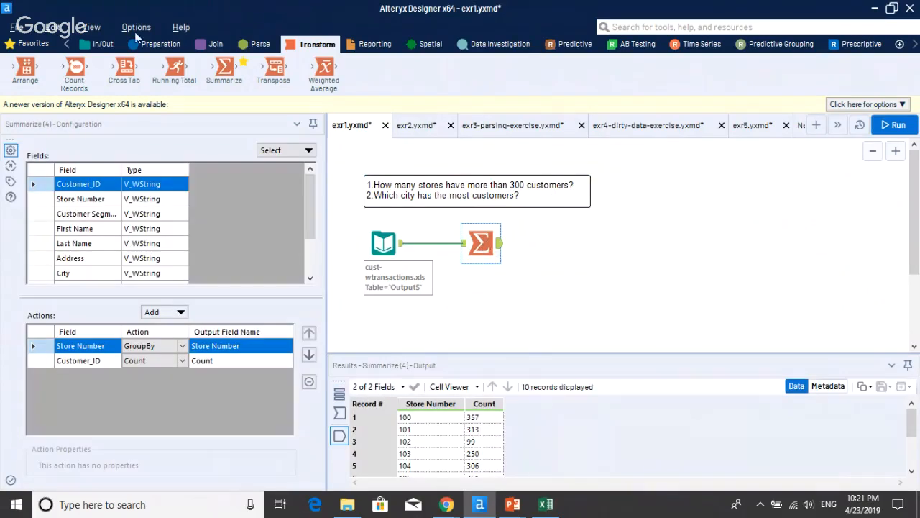
left_click(161, 45)
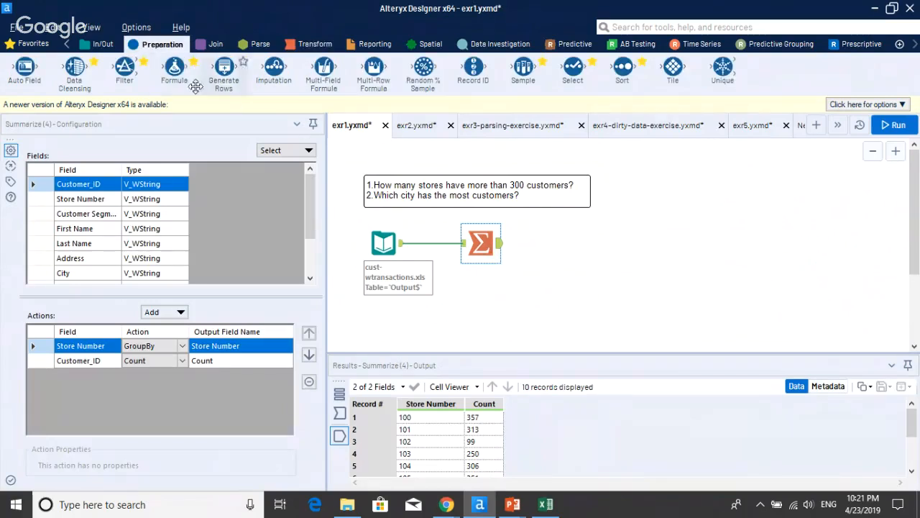
left_click_drag(124, 69, 564, 245)
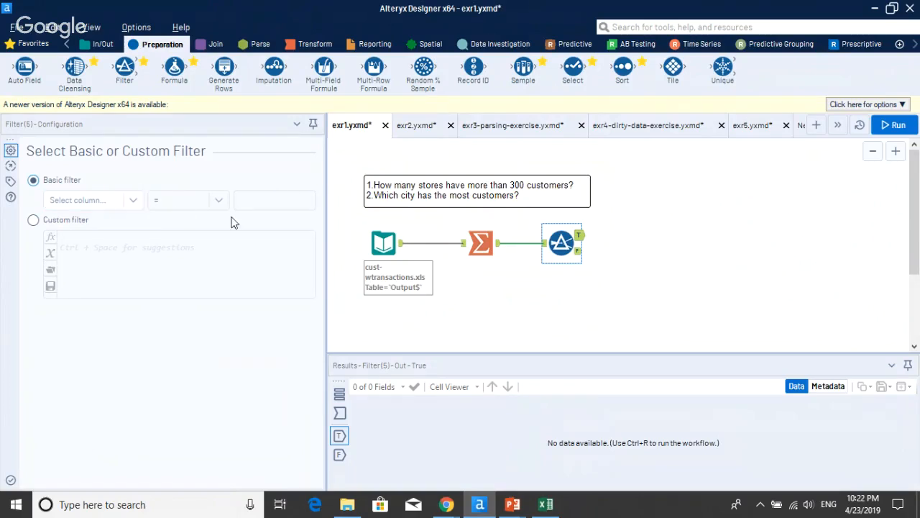
left_click(118, 202)
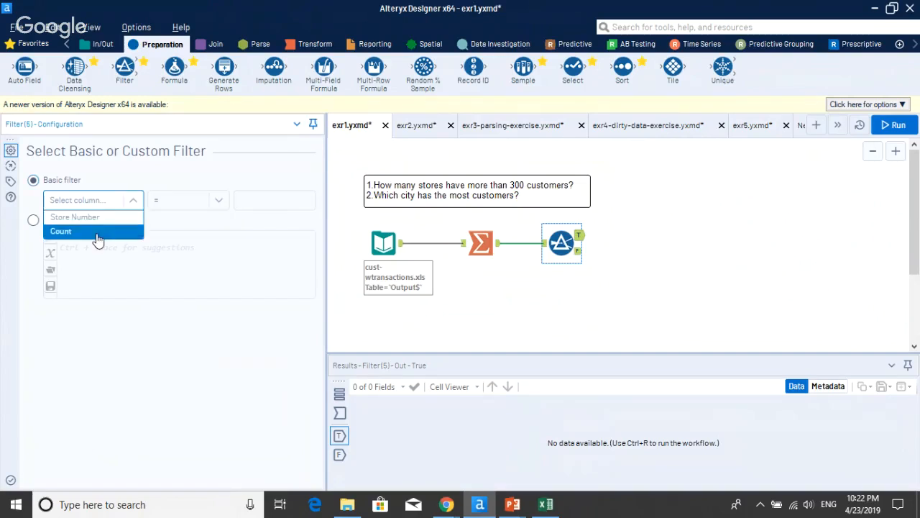
left_click(108, 231)
left_click(209, 201)
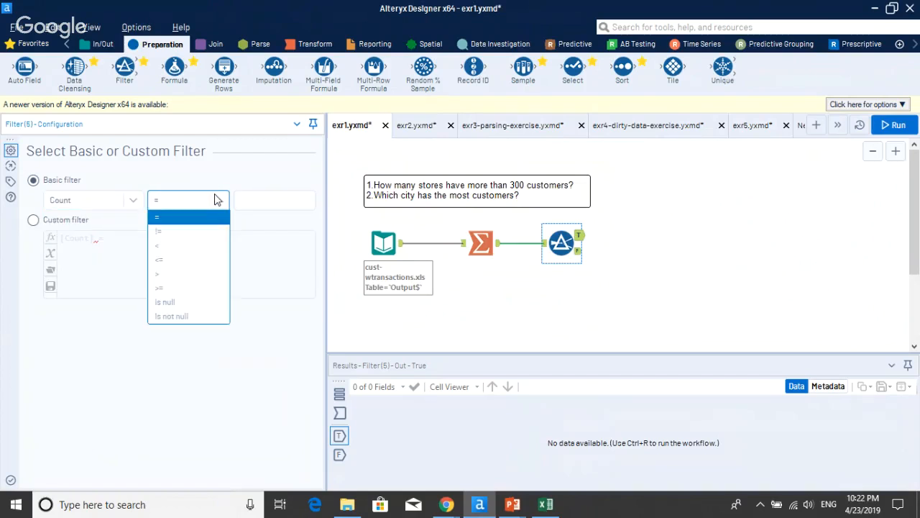
left_click(203, 273)
left_click(277, 199)
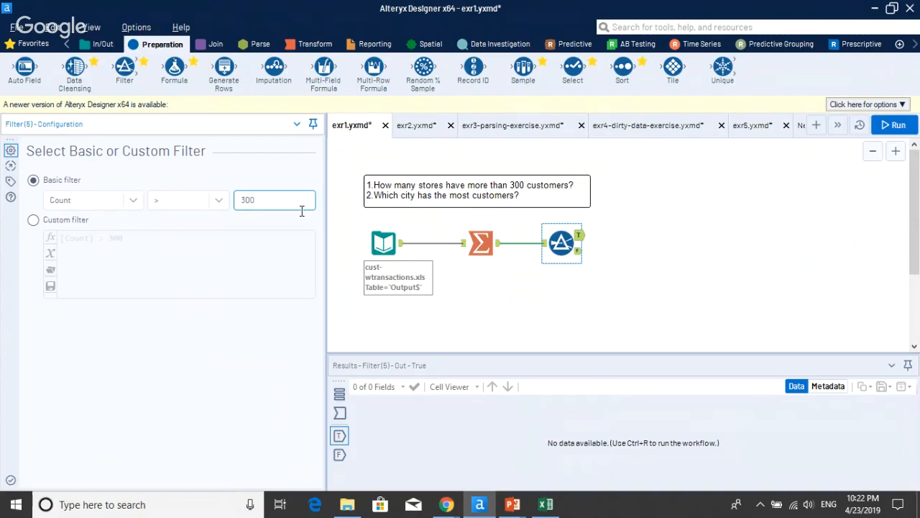
- Run the workflow with the store filter applied and dismiss the completion dialog
left_click(897, 126)
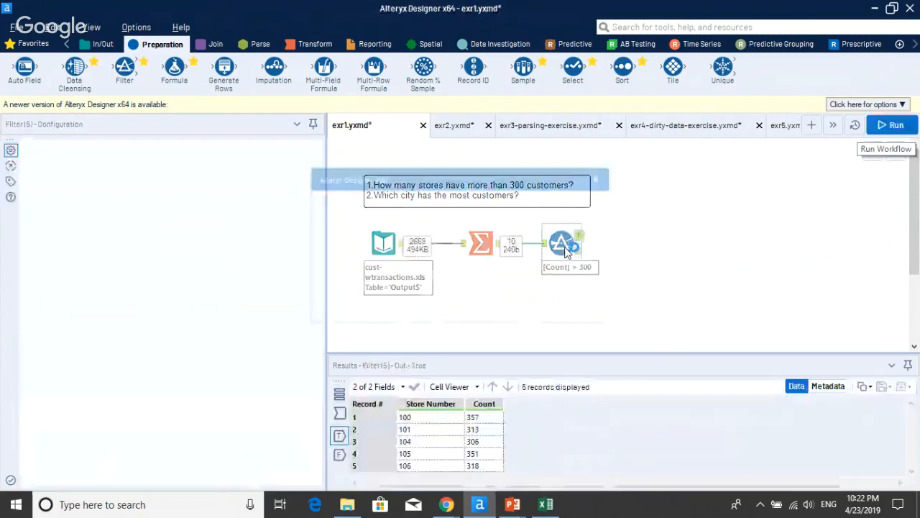
left_click(584, 300)
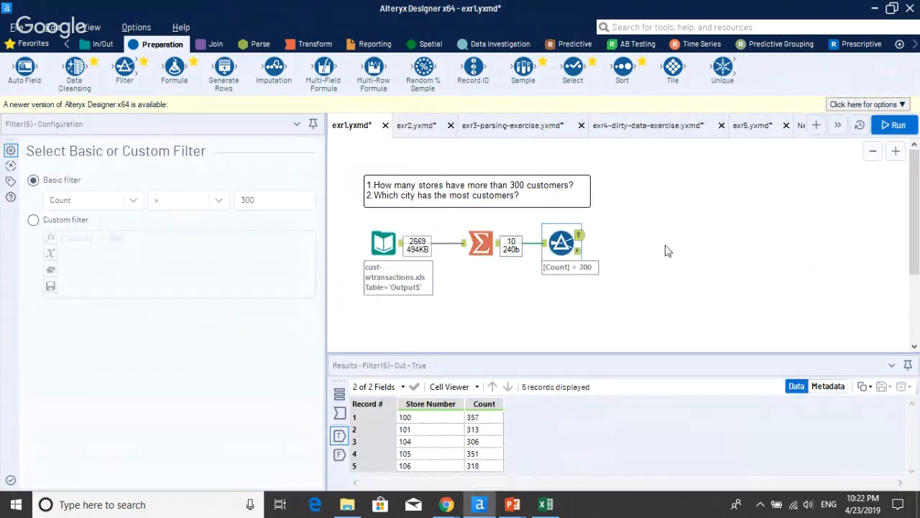
left_click(606, 257)
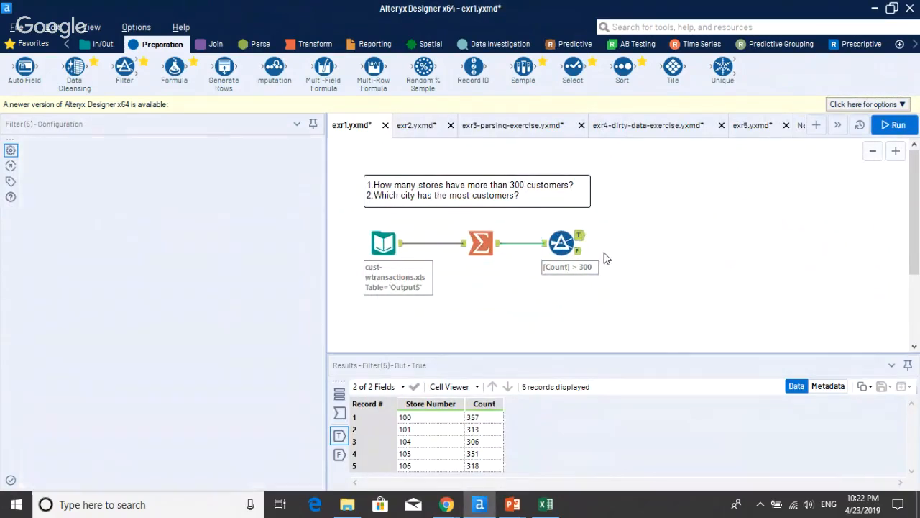
- Compare the filter's False and True outputs and go through the stores listed in the True output
left_click(580, 250)
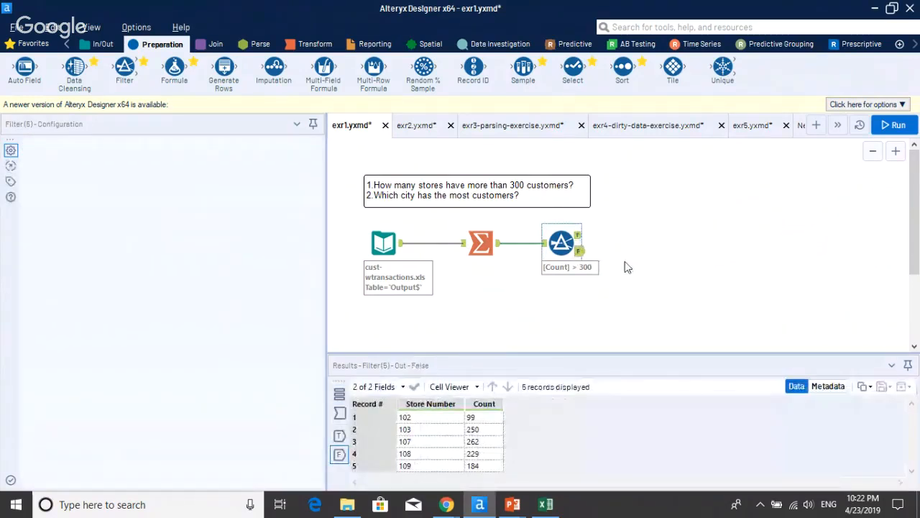
left_click(583, 240)
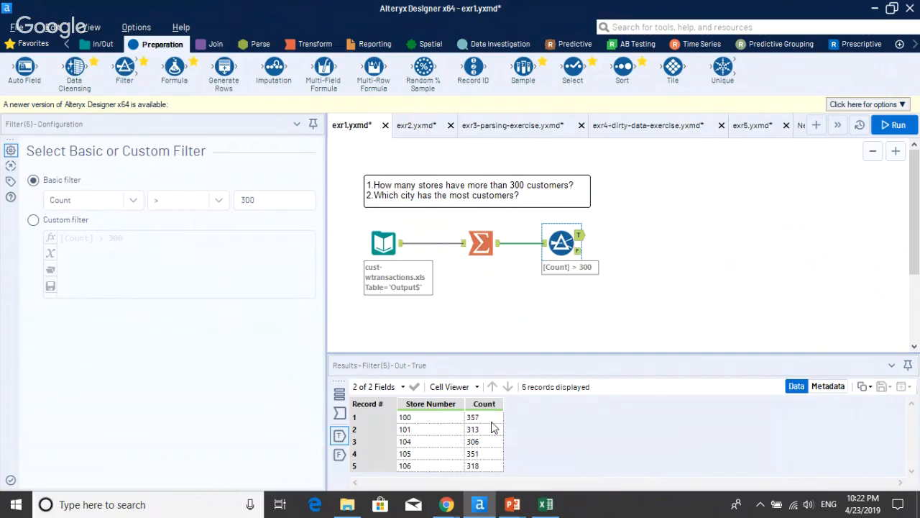
left_click(456, 430)
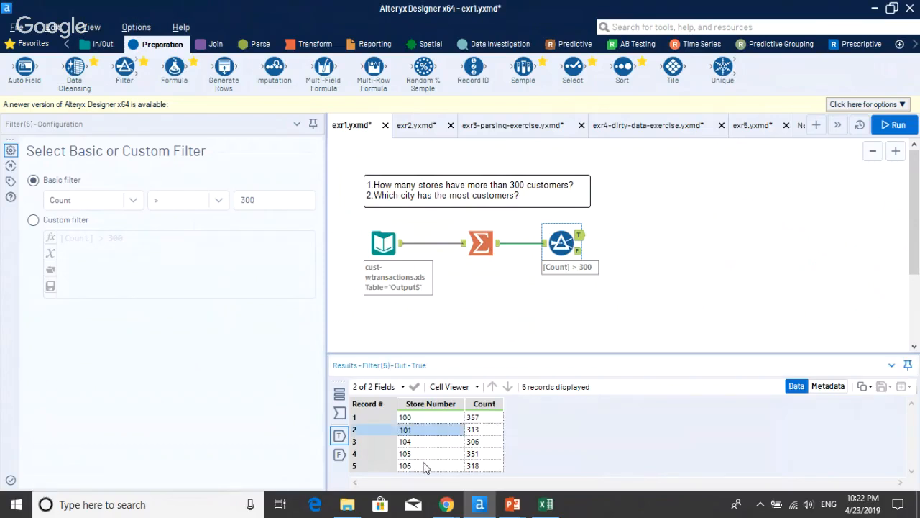
left_click(425, 465)
left_click(428, 455)
left_click(431, 466)
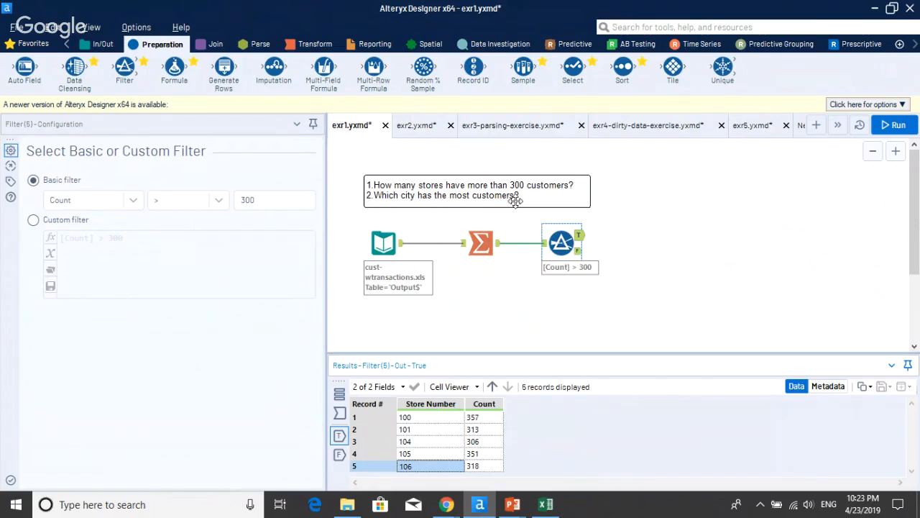
- Connect a second Summarize tool to the input data, below the first one, and group it by City
left_click(316, 43)
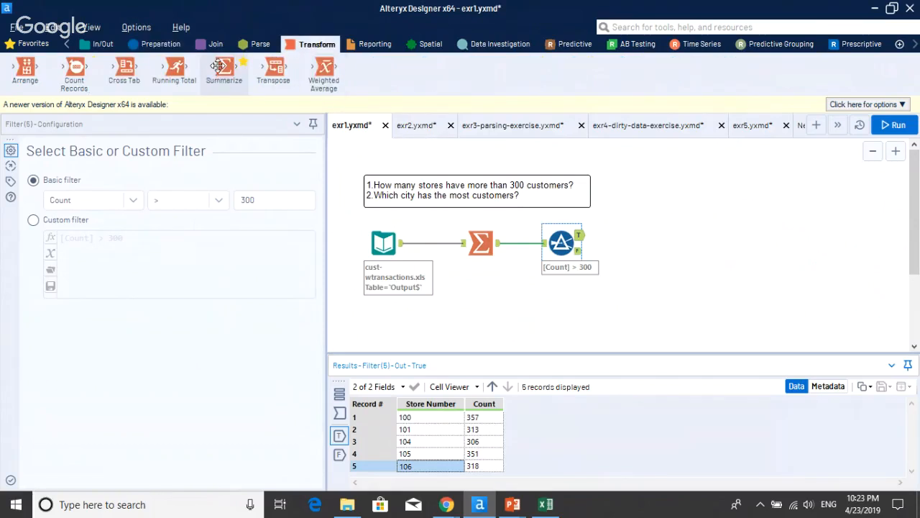
left_click_drag(220, 66, 466, 291)
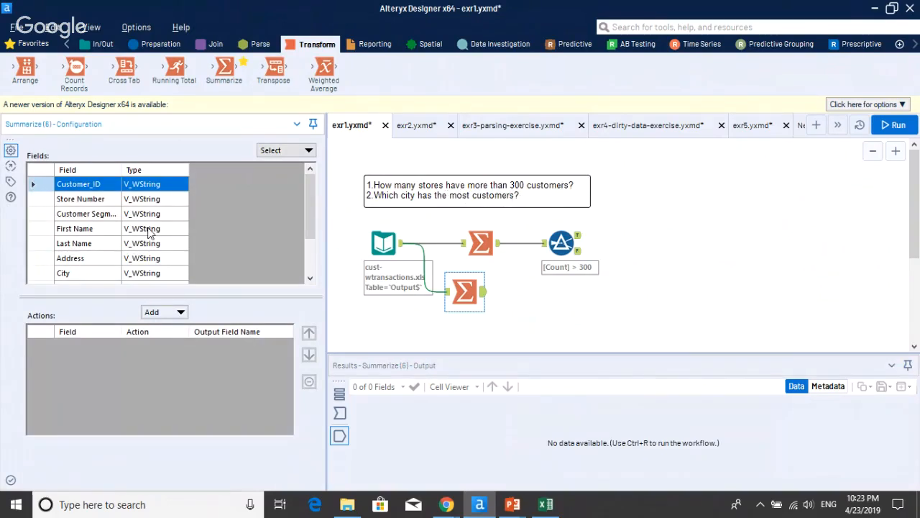
left_click(83, 274)
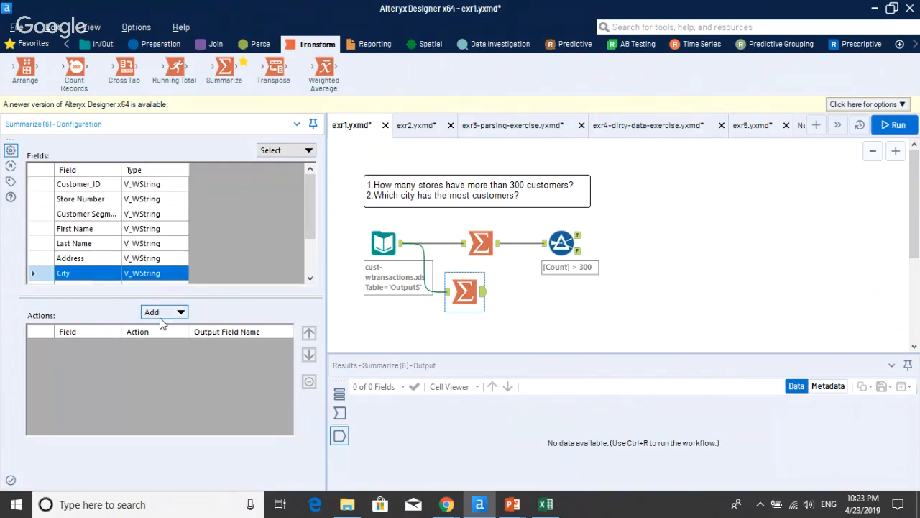
left_click(161, 321)
left_click(213, 242)
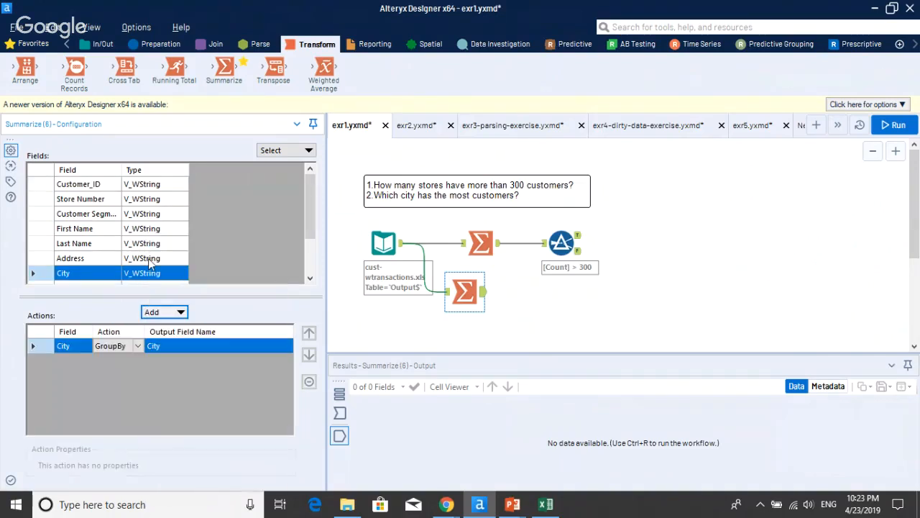
- Add a Count of Customer_ID to the city-level Summarize tool
left_click(110, 188)
left_click(173, 316)
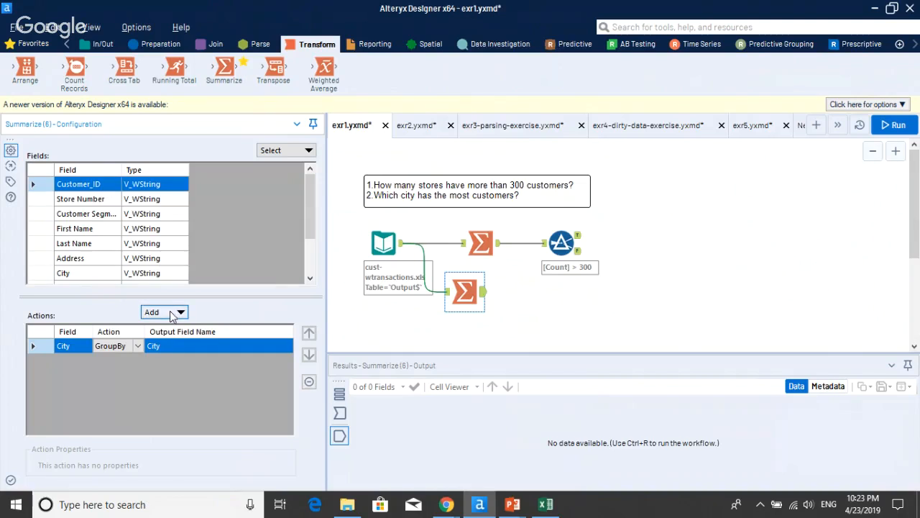
left_click(227, 270)
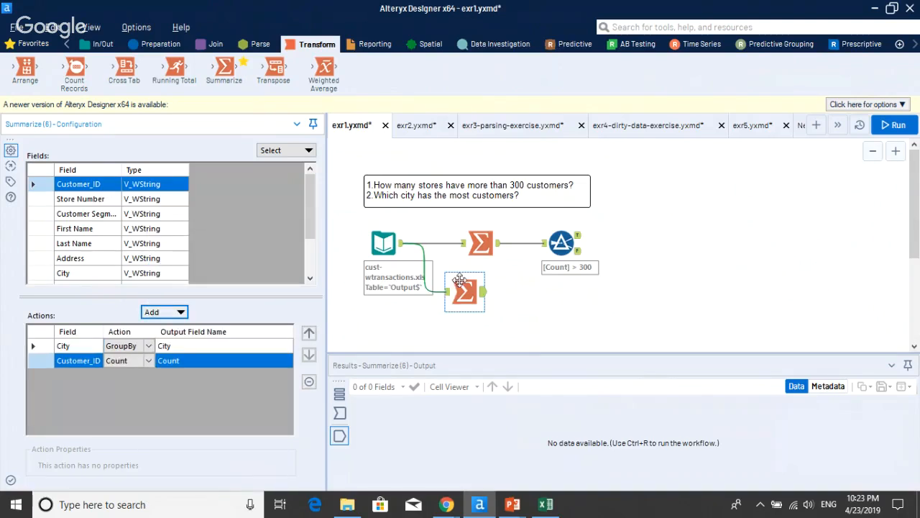
- Move the city-level Summarize tool further right and down, run the workflow, and look over the customer counts per city
left_click_drag(460, 292, 509, 317)
left_click(906, 127)
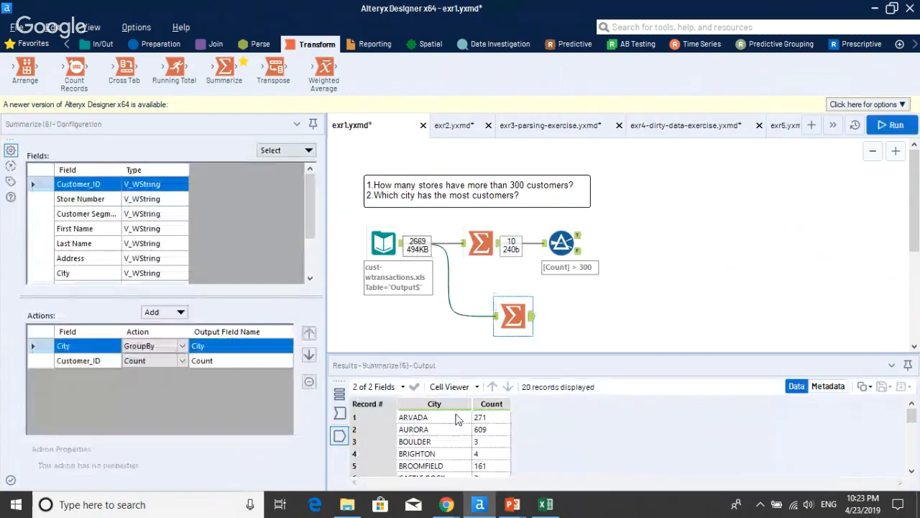
key("Return")
left_click(496, 429)
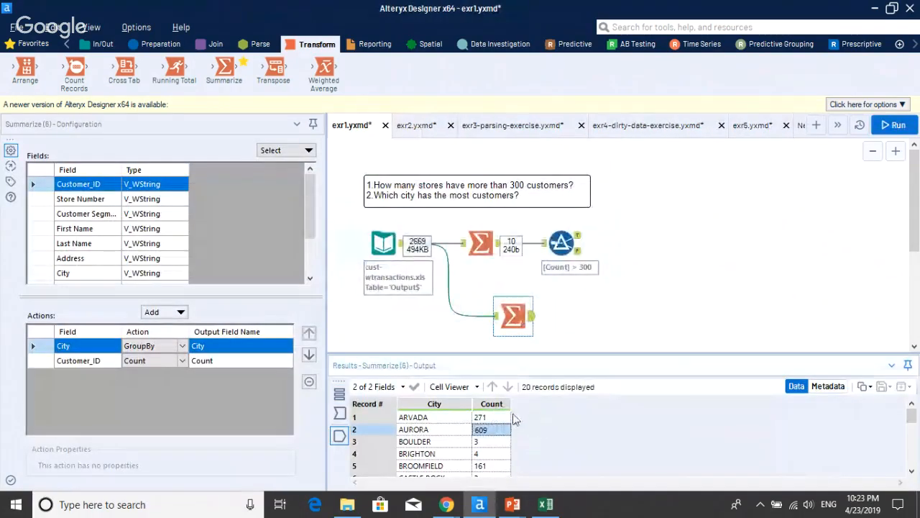
left_click(434, 442)
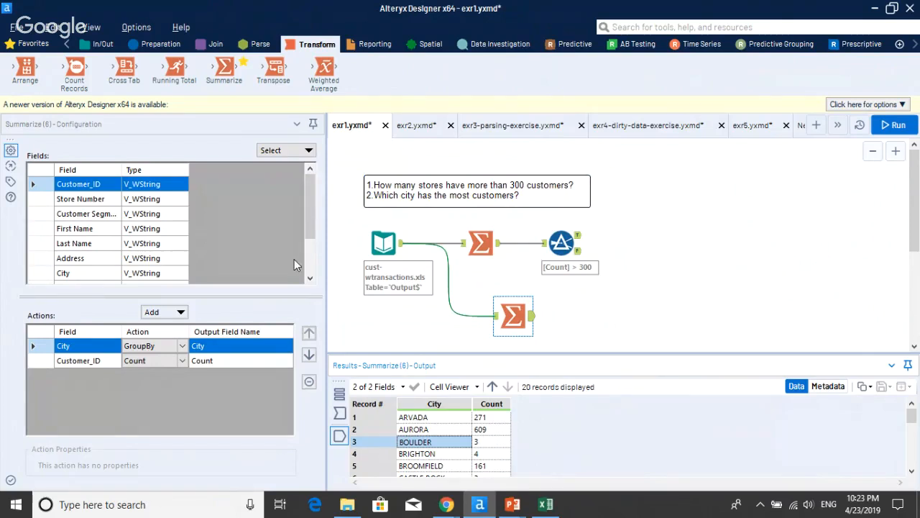
- Connect a Sort tool after the city-level Summarize tool and sort by Count in Descending order
left_click(161, 43)
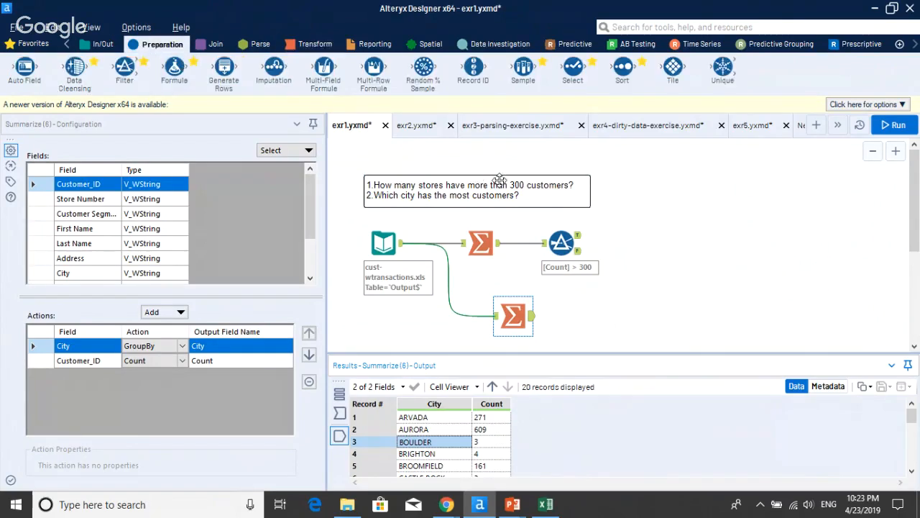
left_click_drag(623, 67, 594, 315)
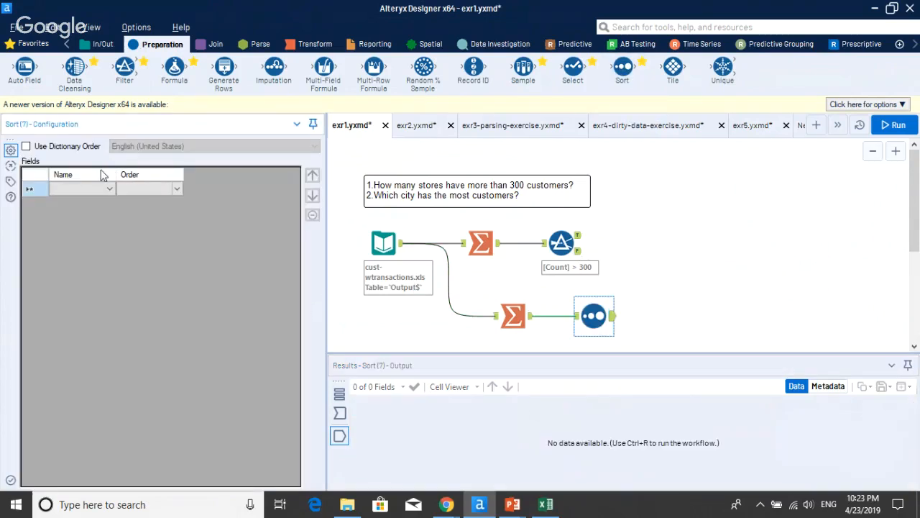
left_click(109, 189)
left_click(107, 209)
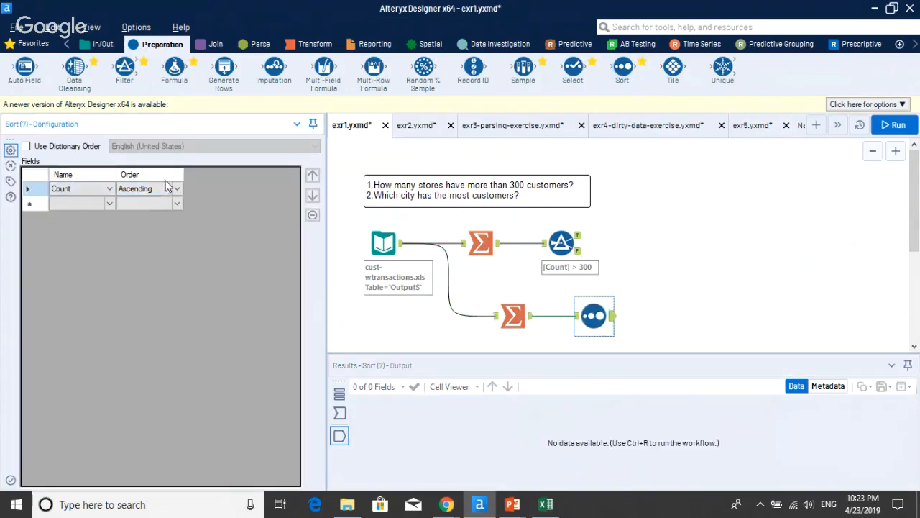
left_click(162, 191)
left_click(162, 190)
left_click(157, 210)
- Run the workflow, dismiss the completion dialog, and check the first city and its count in the Sort output
left_click(895, 128)
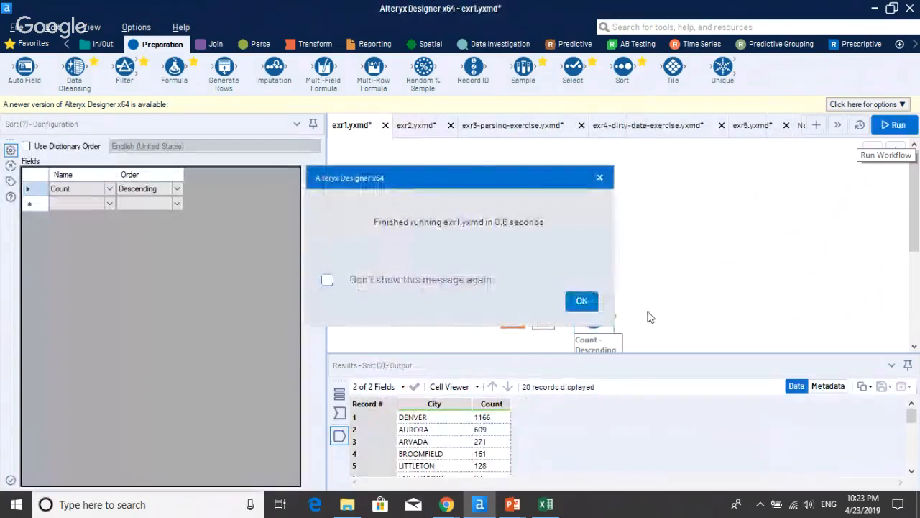
left_click(582, 299)
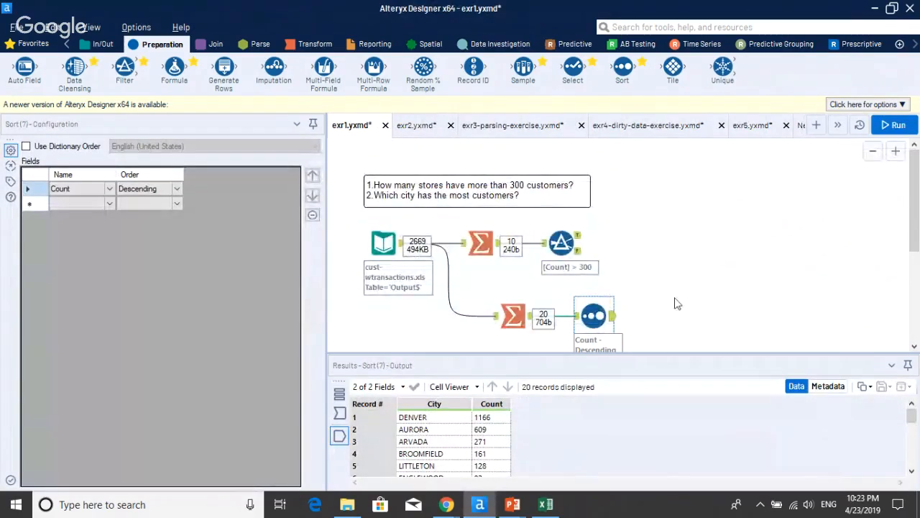
left_click(442, 419)
left_click(499, 418)
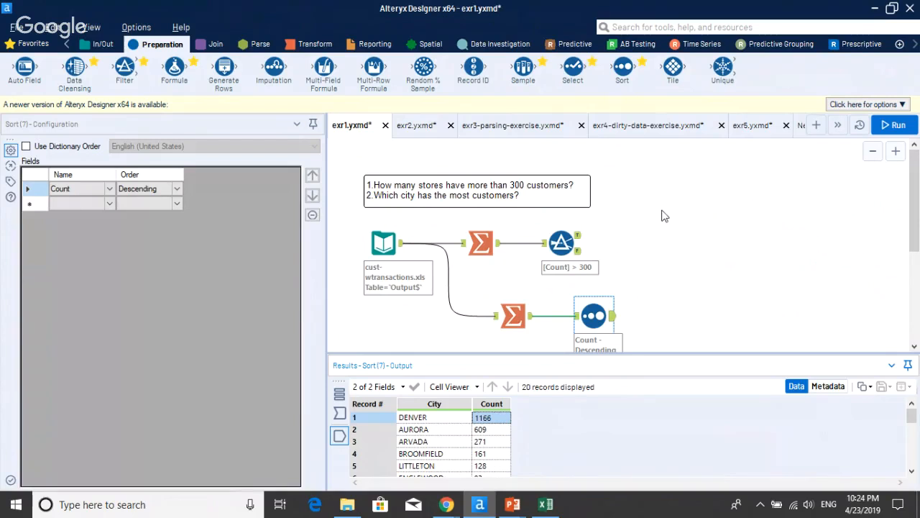
- Switch to the exr2.yxmd workflow and examine the Sales and Order_ID columns in the transactions.xml input preview
left_click(425, 125)
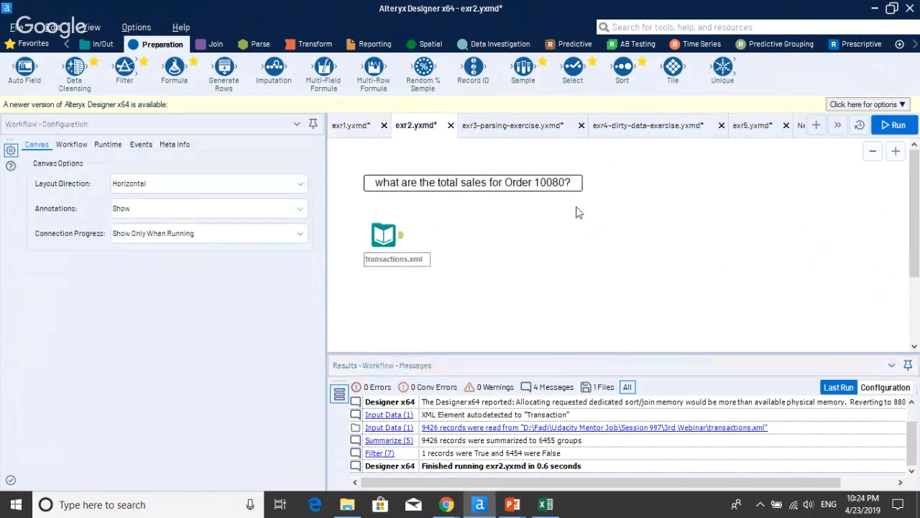
left_click(423, 243)
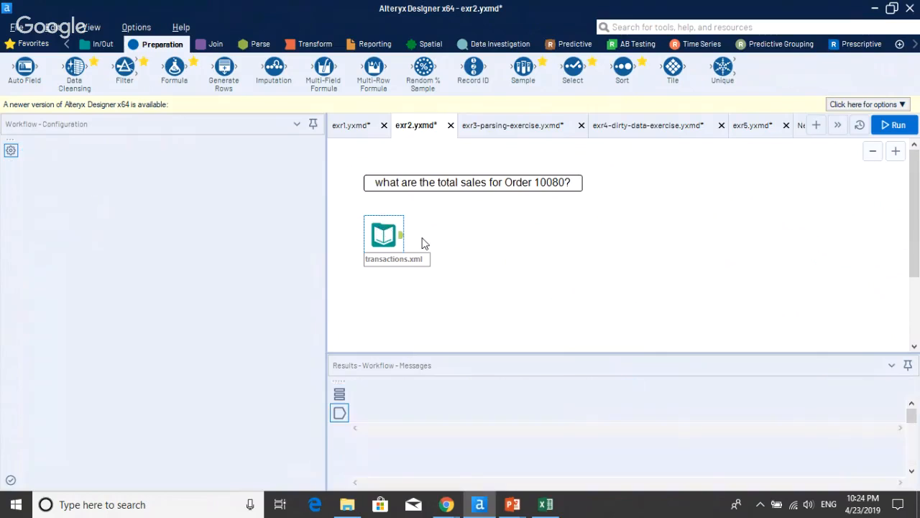
left_click(74, 351)
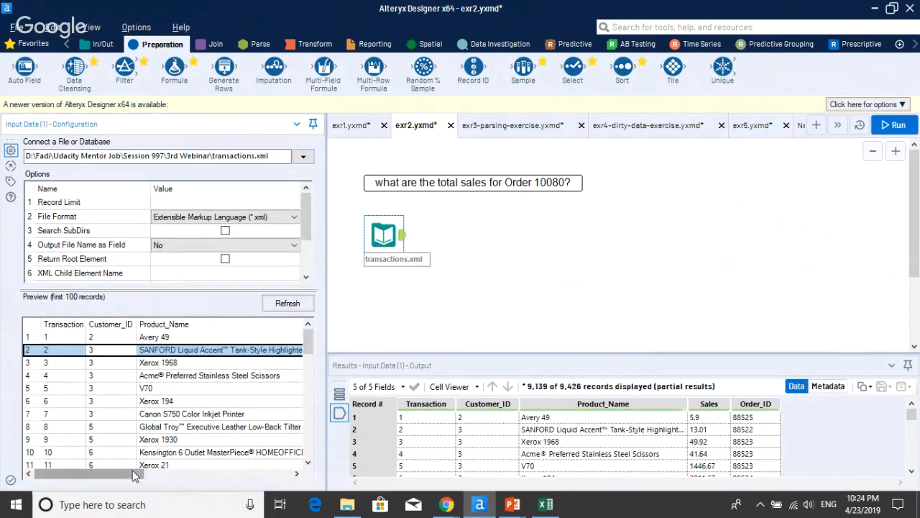
left_click_drag(133, 475, 276, 492)
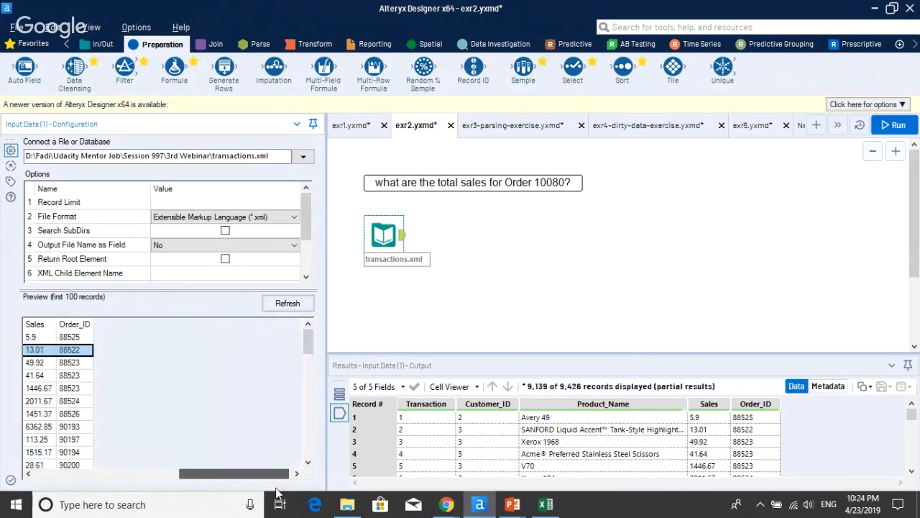
left_click(77, 338)
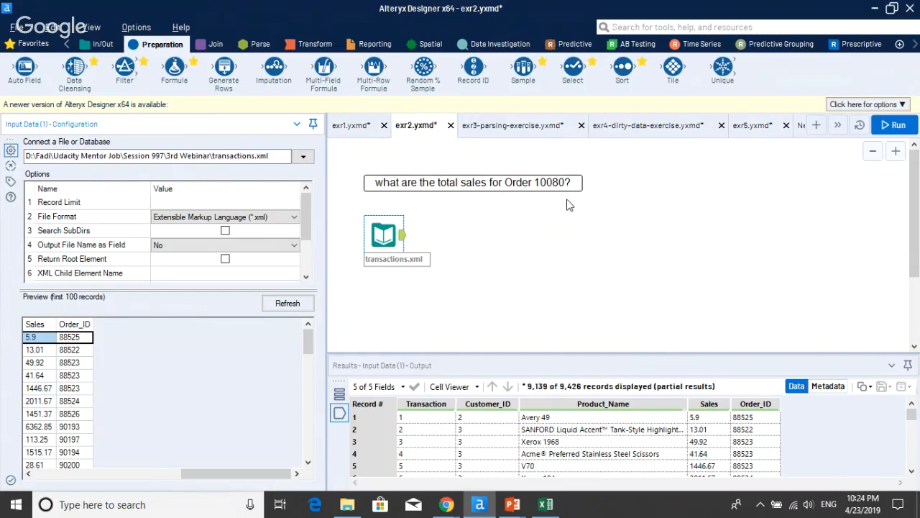
left_click(84, 364)
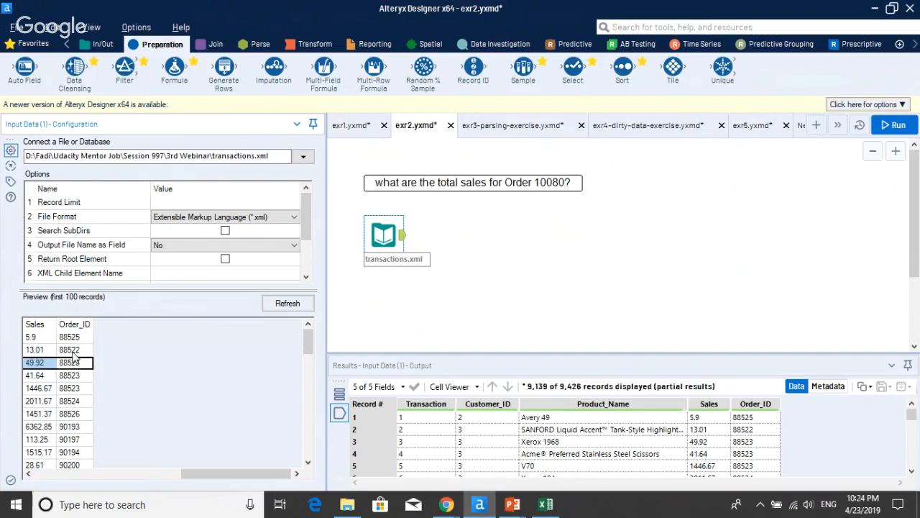
left_click(72, 349)
key("Down")
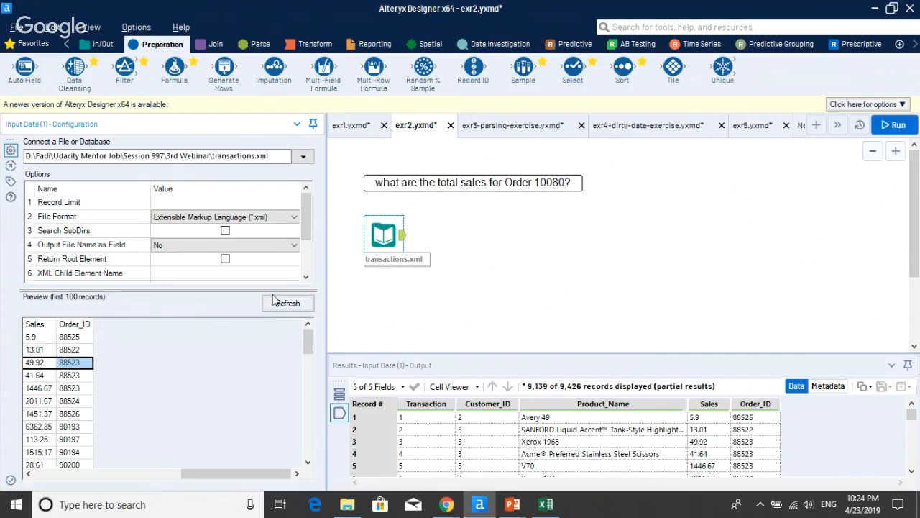
left_click(40, 350)
left_click(34, 387)
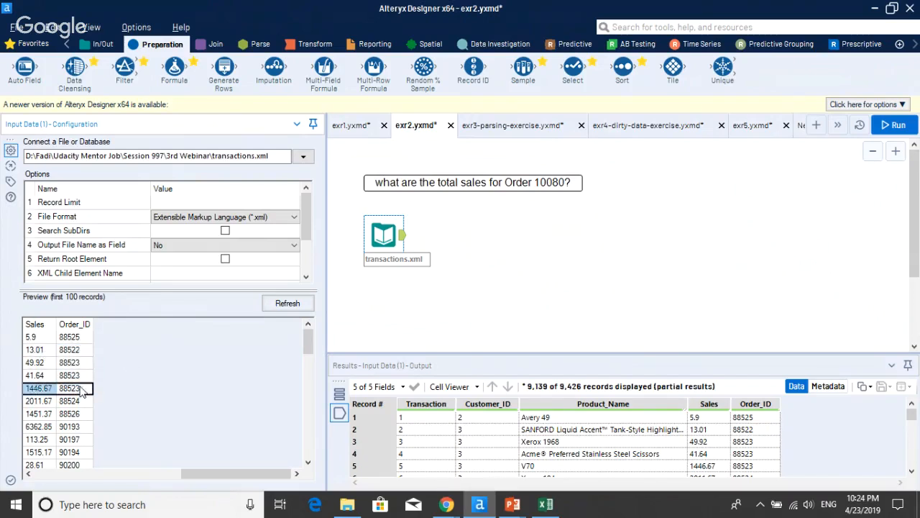
- Connect a Summarize tool to the transactions.xml input and group it by Order_ID
left_click(329, 50)
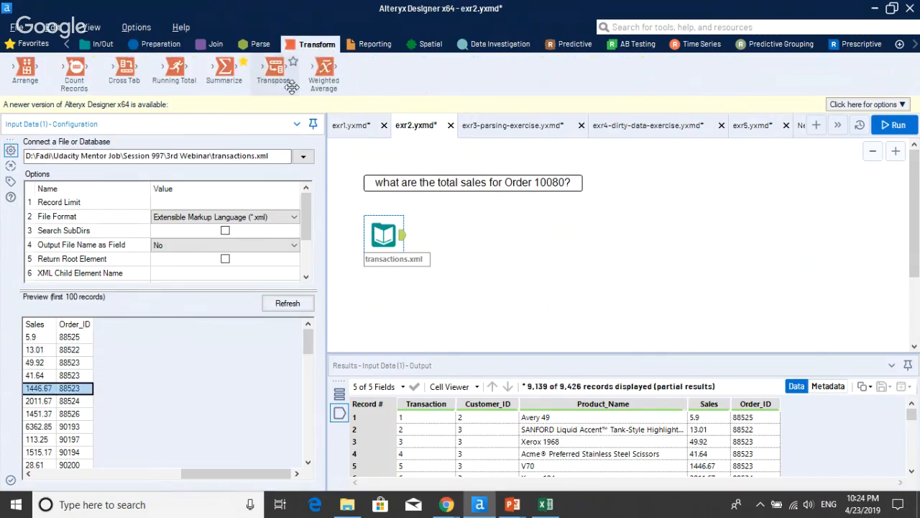
left_click_drag(224, 68, 481, 234)
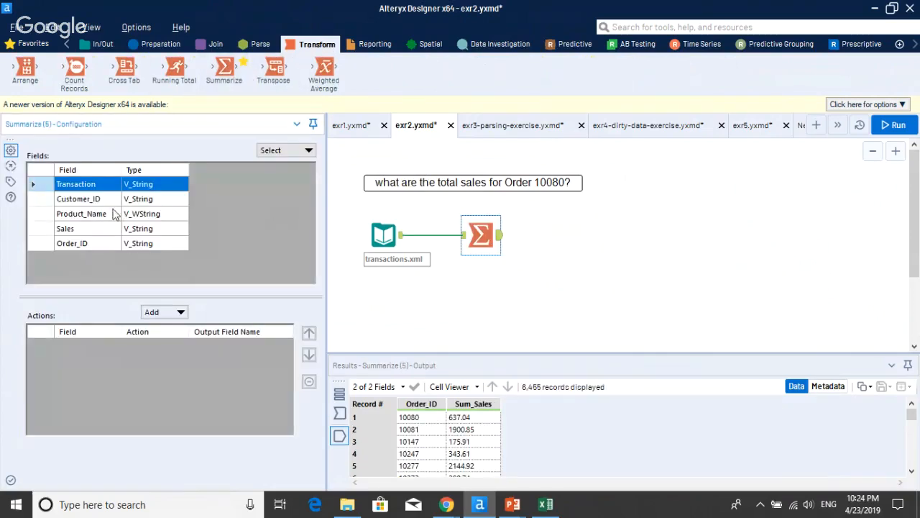
left_click(95, 243)
left_click(154, 312)
left_click(212, 242)
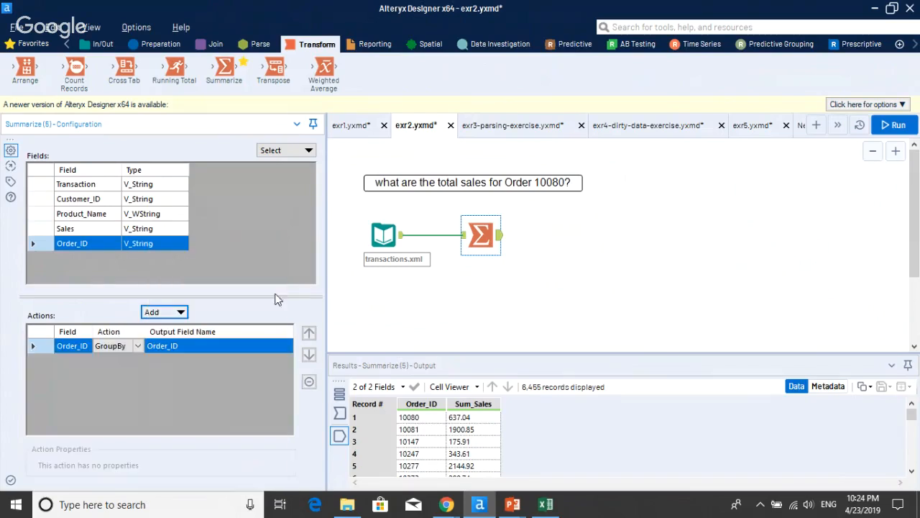
- Try to add a Sum of the Sales field to the Summarize tool
left_click(91, 230)
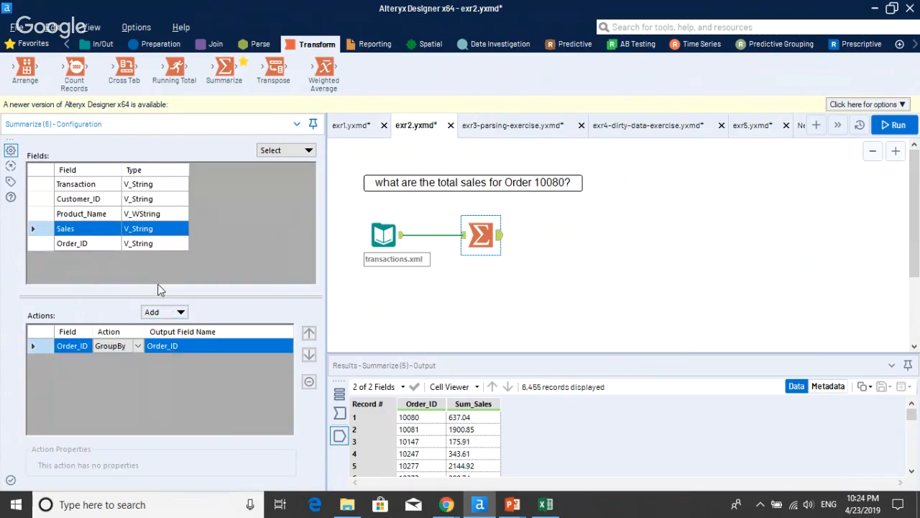
left_click(174, 313)
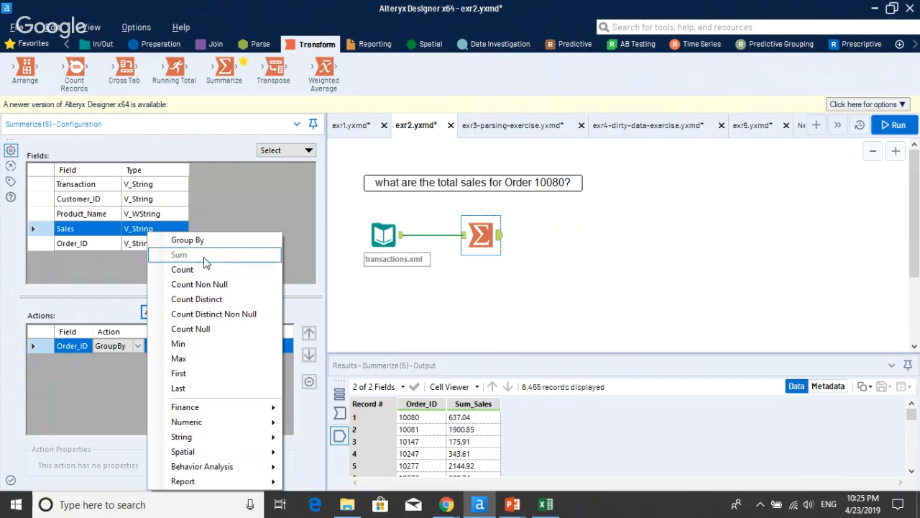
left_click(103, 230)
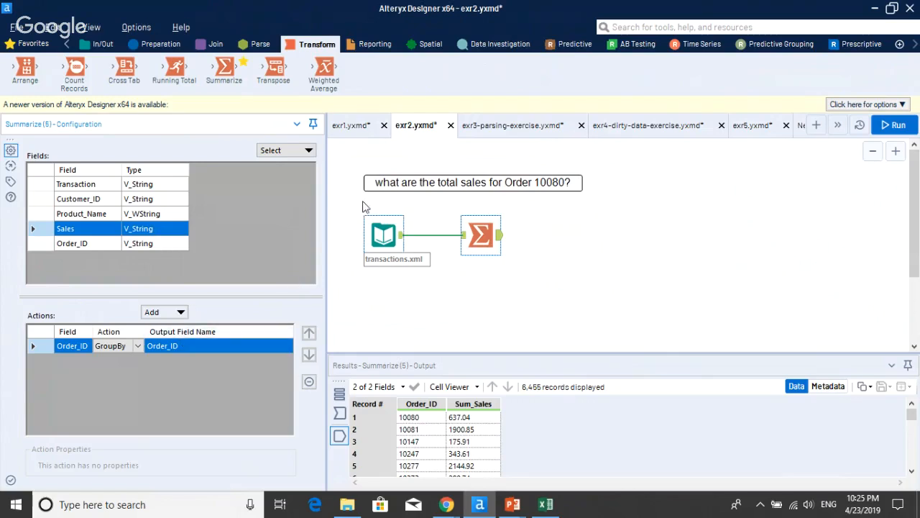
- Insert a Select tool between the input and the Summarize tool and change the Sales field's type to Double
left_click(161, 44)
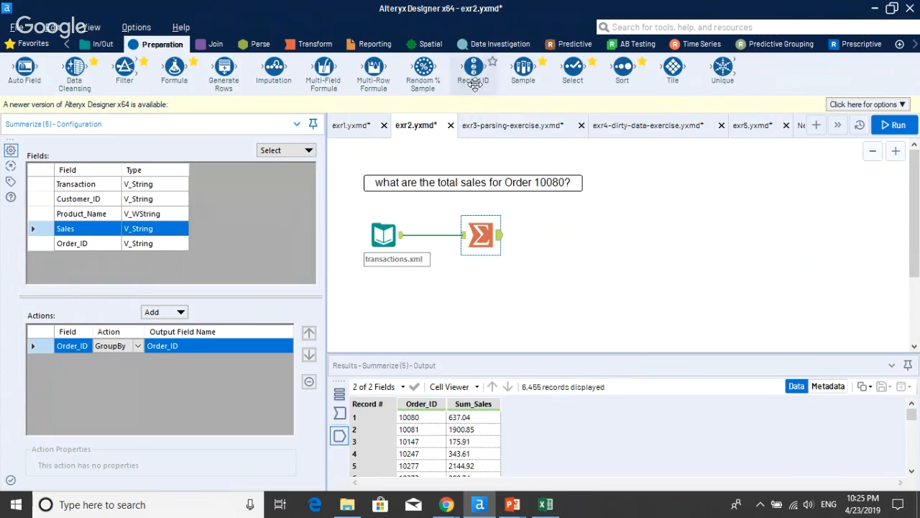
left_click_drag(575, 71, 441, 236)
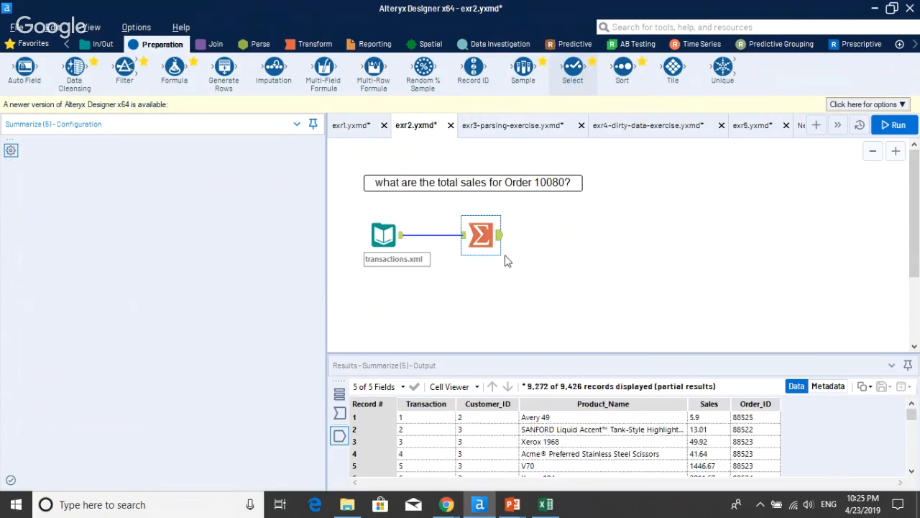
left_click(72, 226)
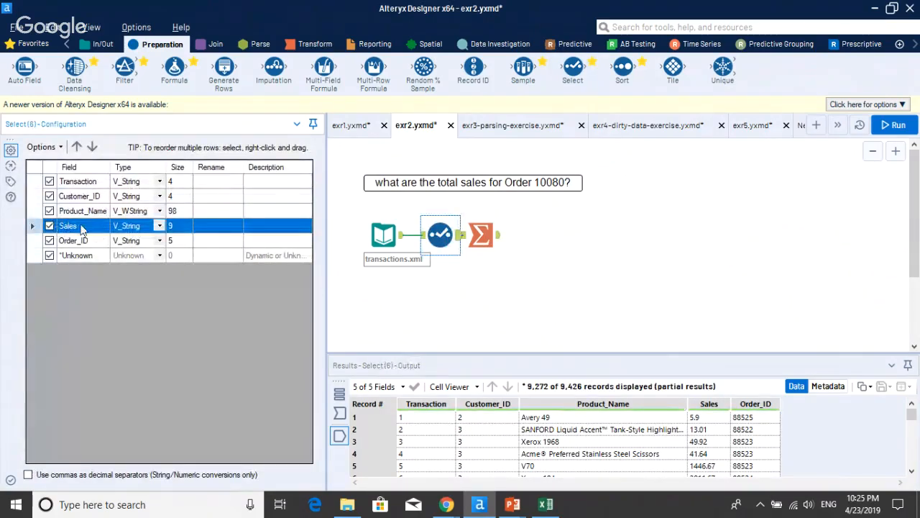
left_click(160, 225)
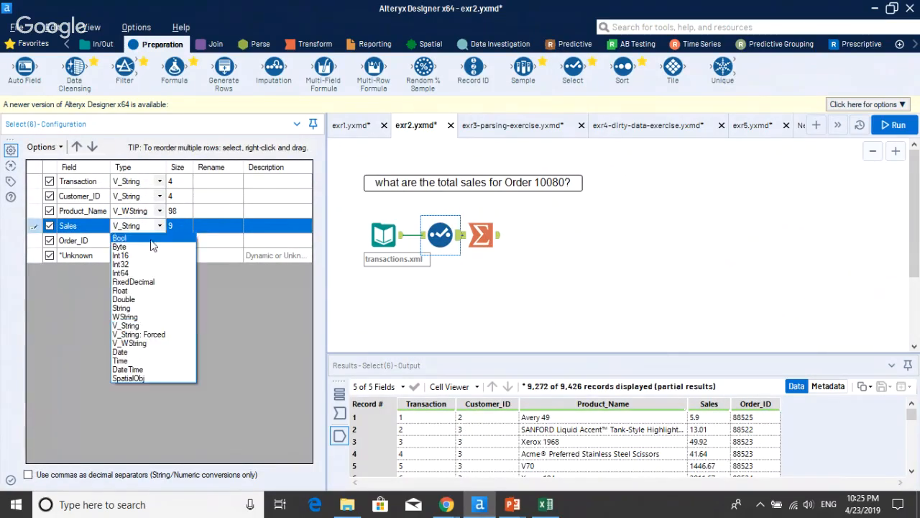
left_click(171, 299)
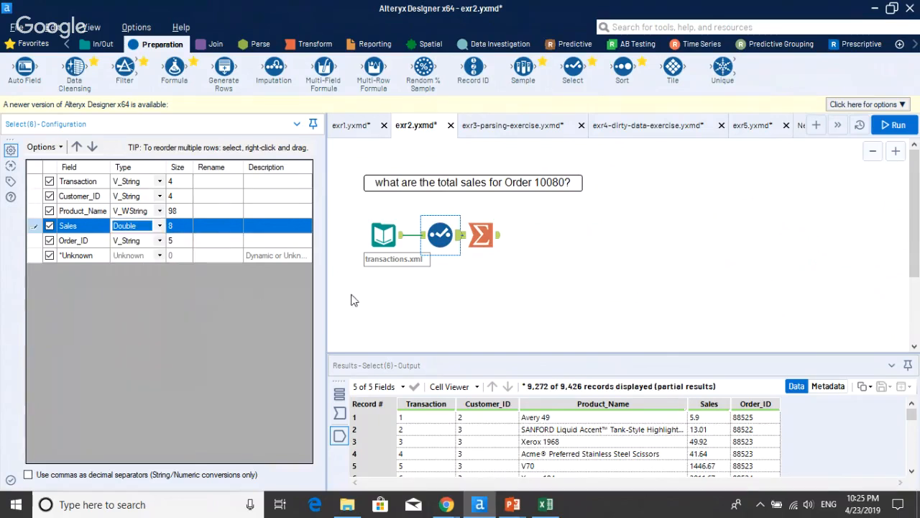
- Move the Summarize tool further right of the Select tool and add a Sum of Sales to its actions
left_click_drag(481, 236, 515, 236)
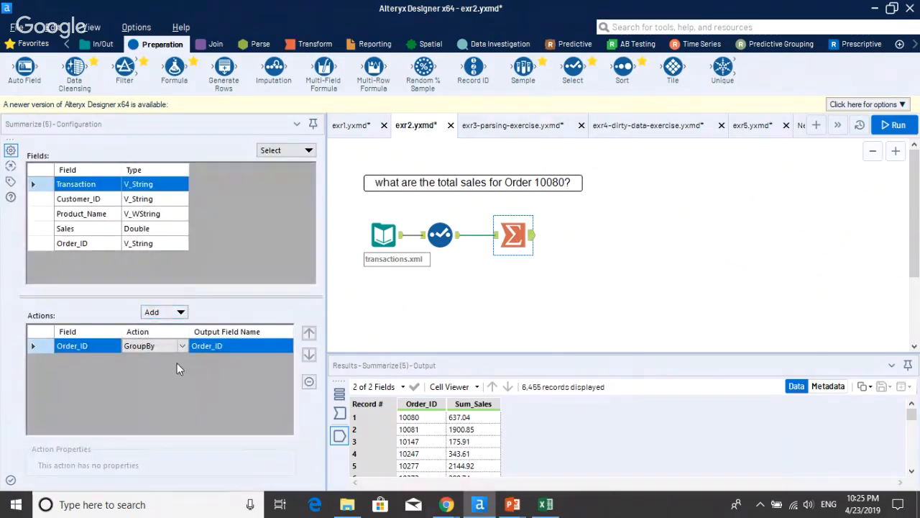
left_click(118, 229)
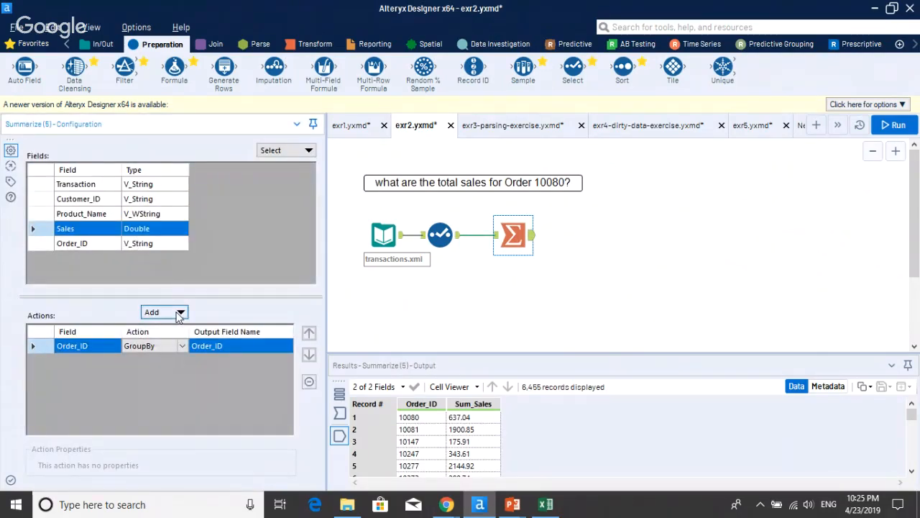
left_click(159, 312)
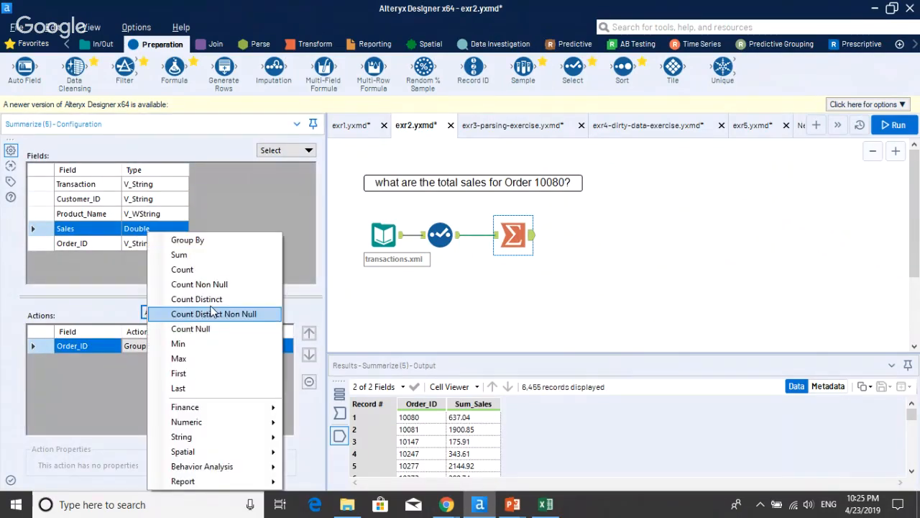
left_click(246, 254)
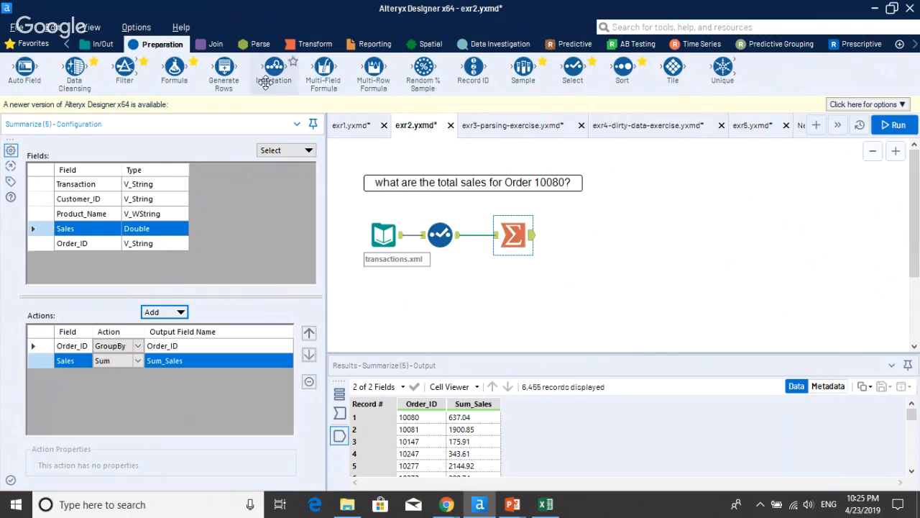
- Connect a Filter tool to the Summarize output and keep only rows whose Order_ID equals the order number in the exercise question
left_click_drag(124, 68, 609, 231)
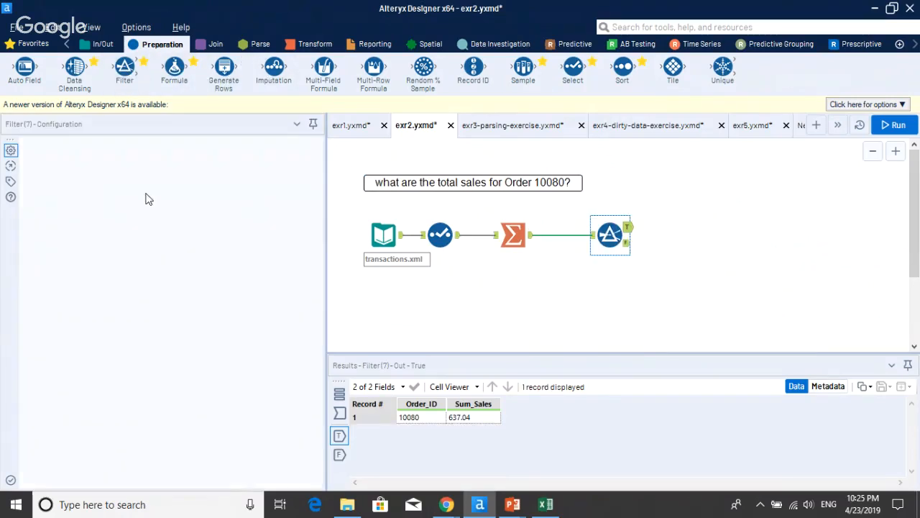
left_click(124, 203)
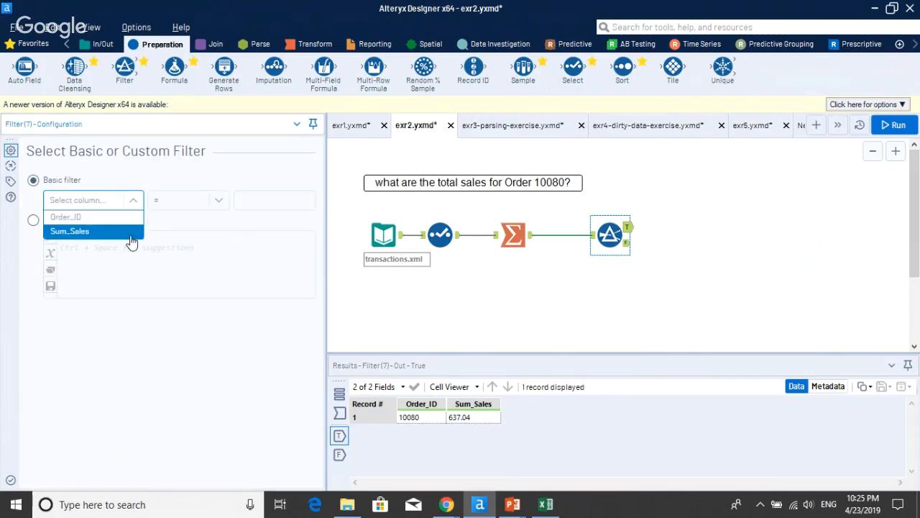
left_click(90, 216)
left_click(266, 203)
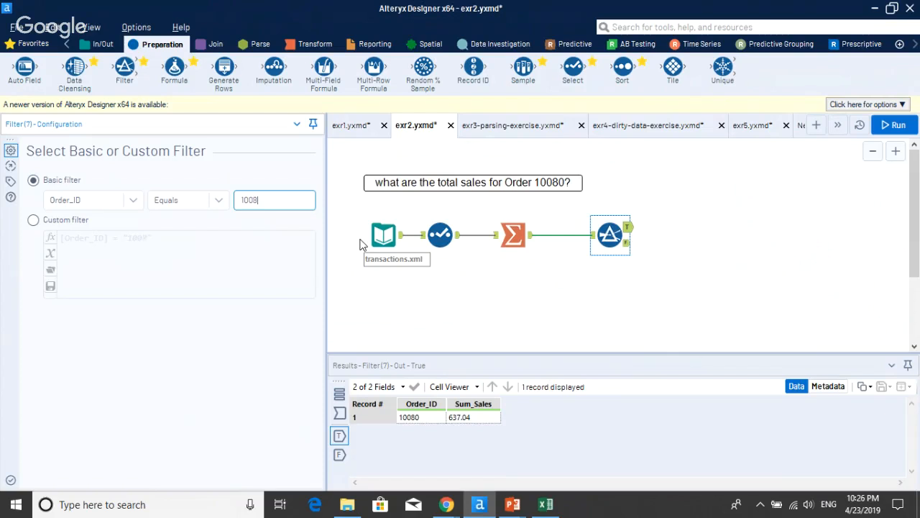
type("10080")
- Run the workflow and check the filtered order's Sum_Sales value, the workflow messages and the Select tool's field types
left_click(896, 125)
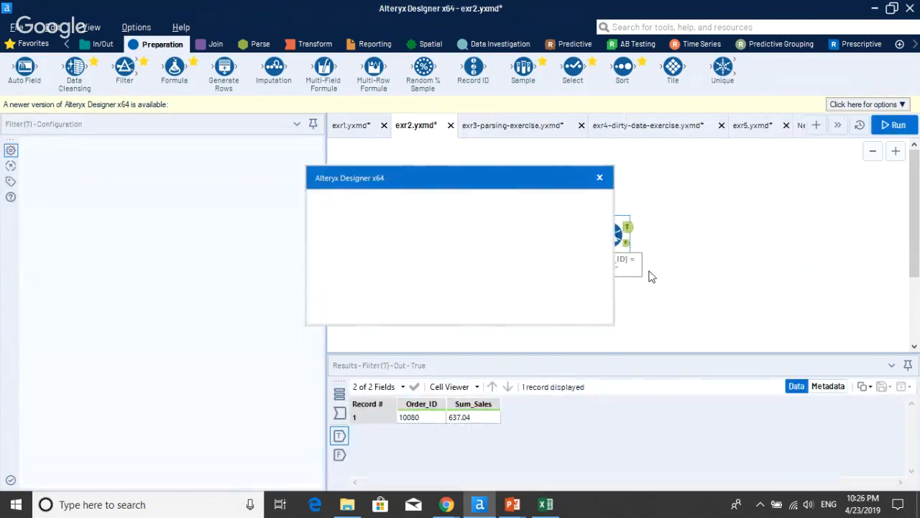
left_click(582, 301)
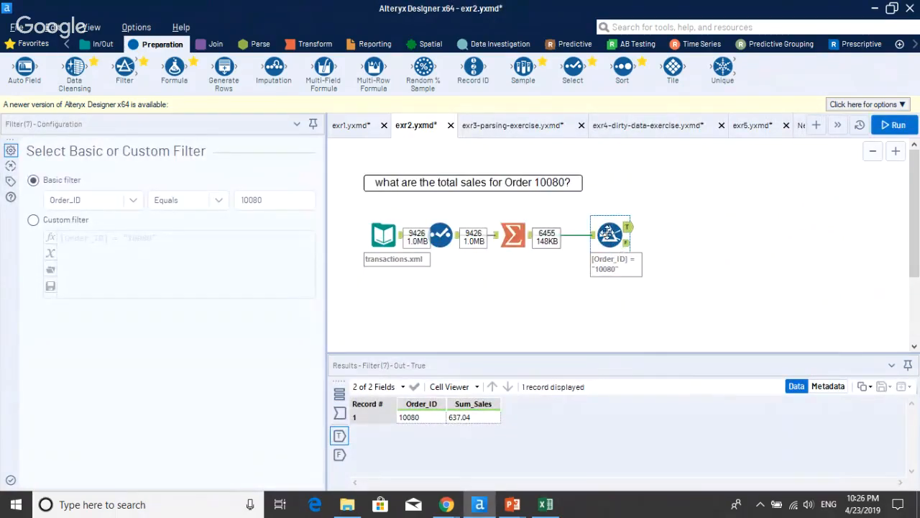
left_click(483, 420)
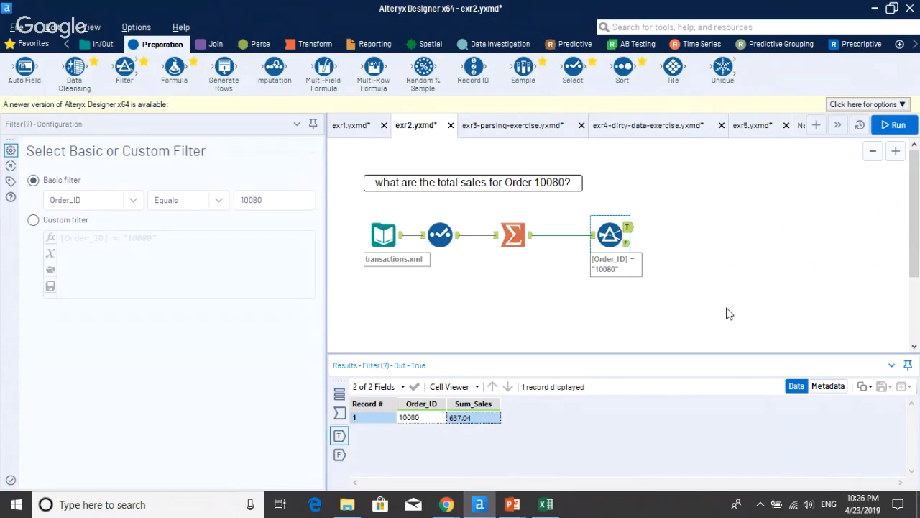
left_click(702, 283)
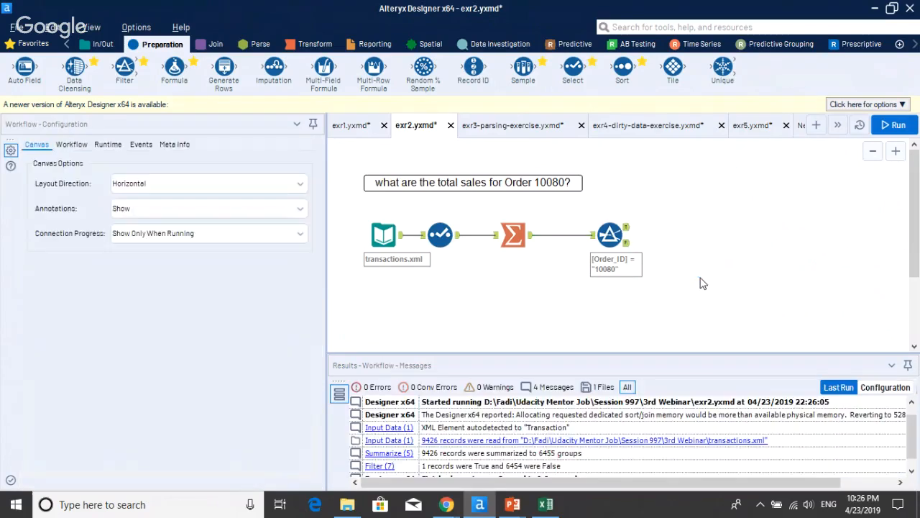
left_click(442, 234)
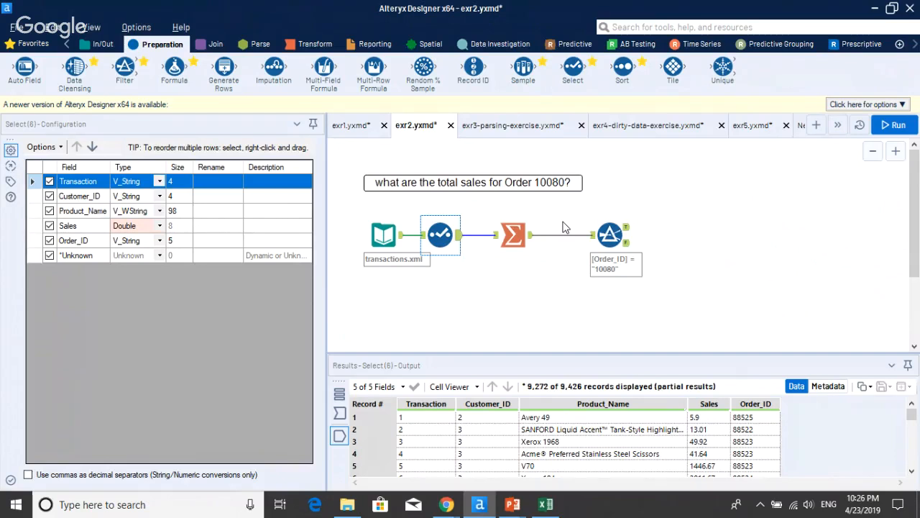
- Switch to exr3-parsing-exercise.yxmd, inspect the PHONE records in the Text Input tool and move that tool slightly up the canvas
left_click(515, 128)
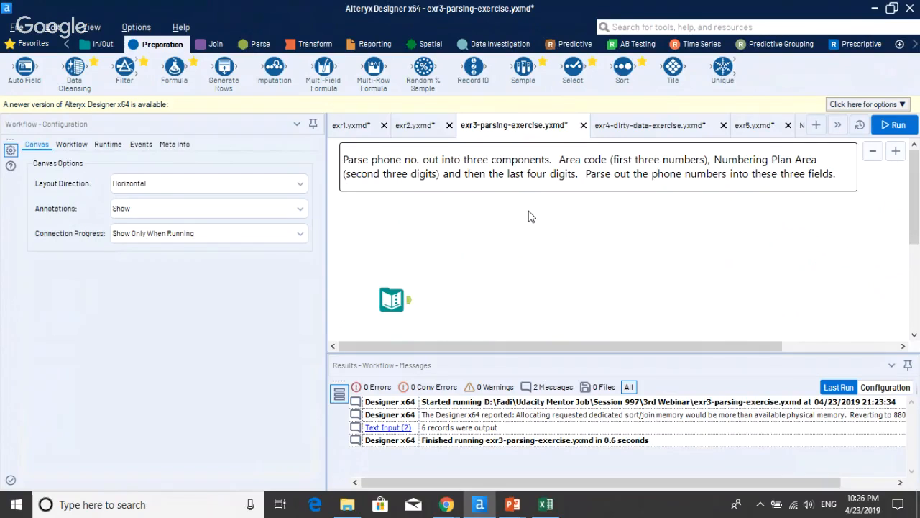
left_click(393, 306)
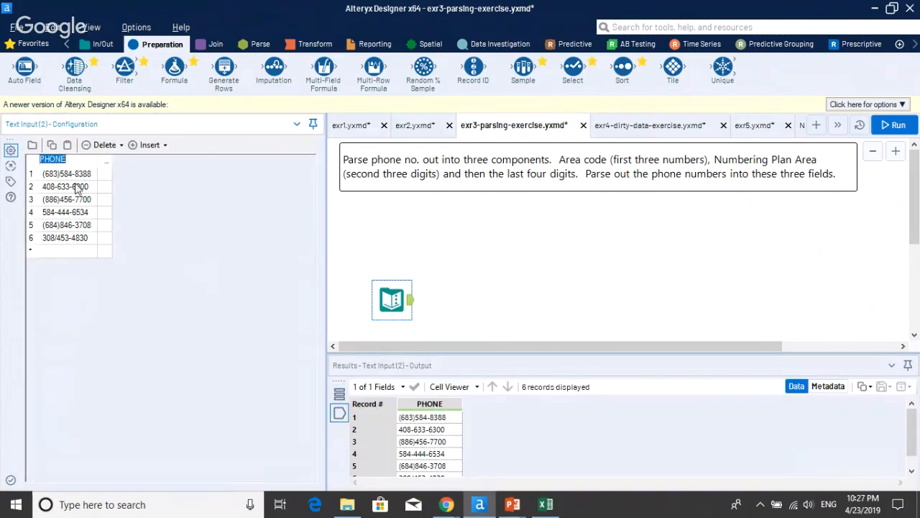
left_click(77, 189)
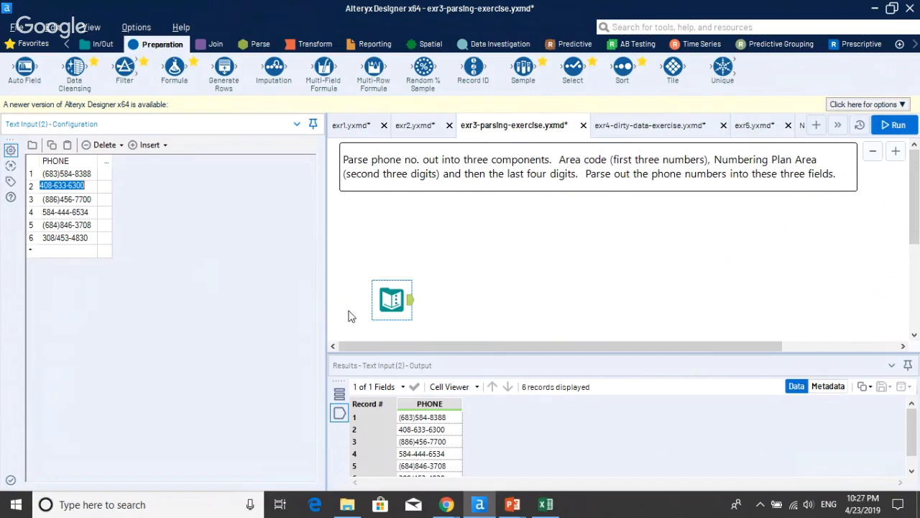
left_click_drag(387, 304, 379, 272)
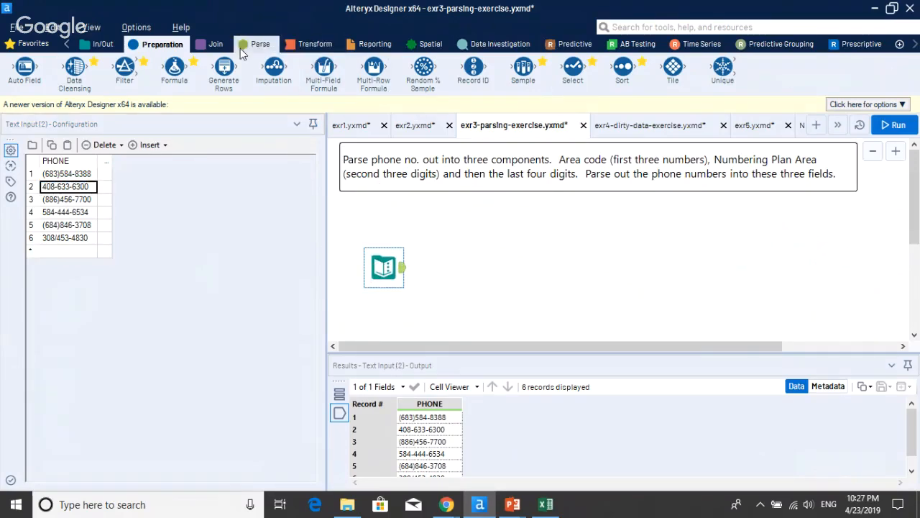
- Connect a Text To Columns tool to the Text Input and choose PHONE as the column to split
left_click(259, 45)
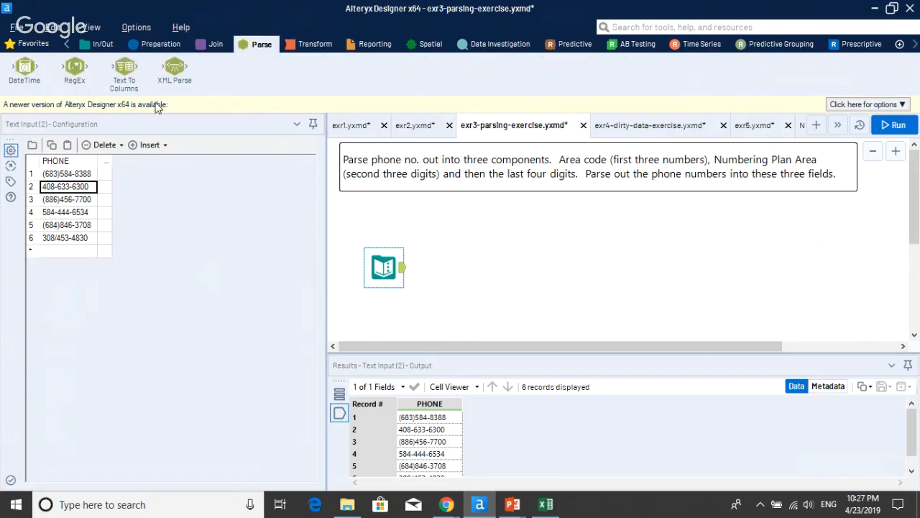
left_click_drag(123, 68, 482, 259)
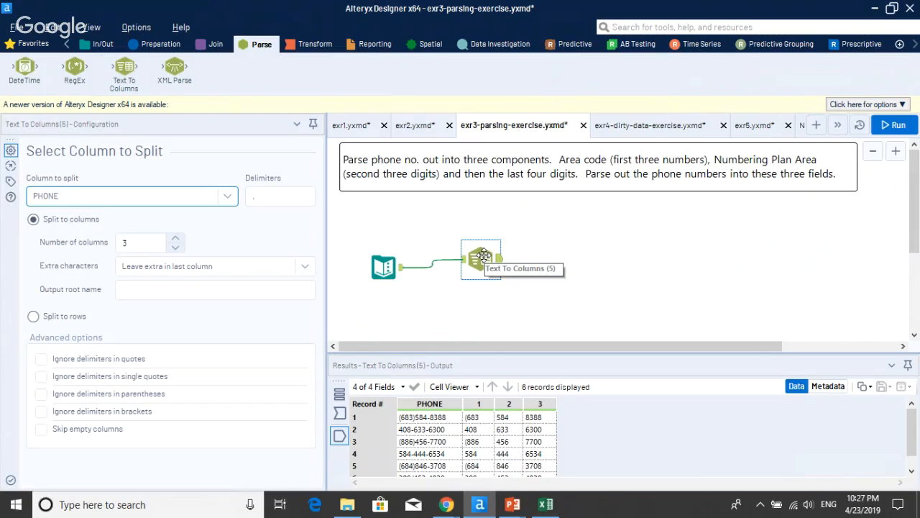
left_click(193, 197)
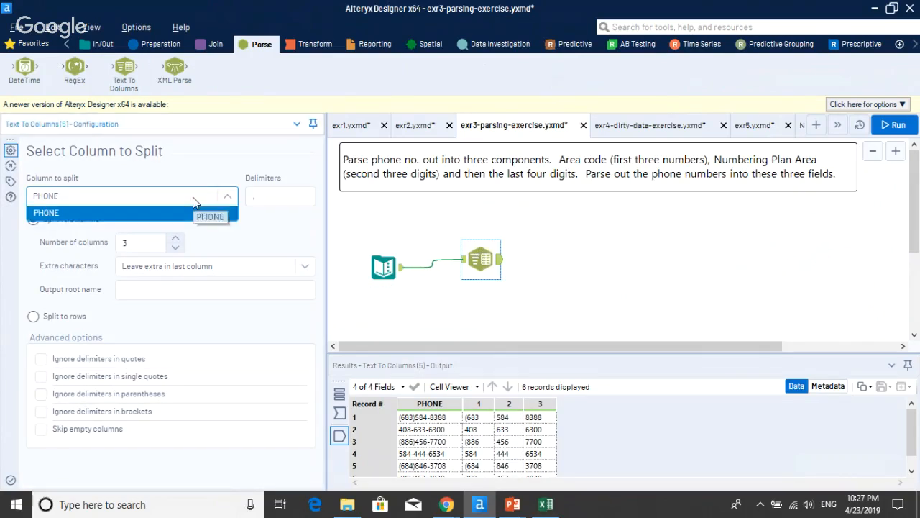
left_click(191, 210)
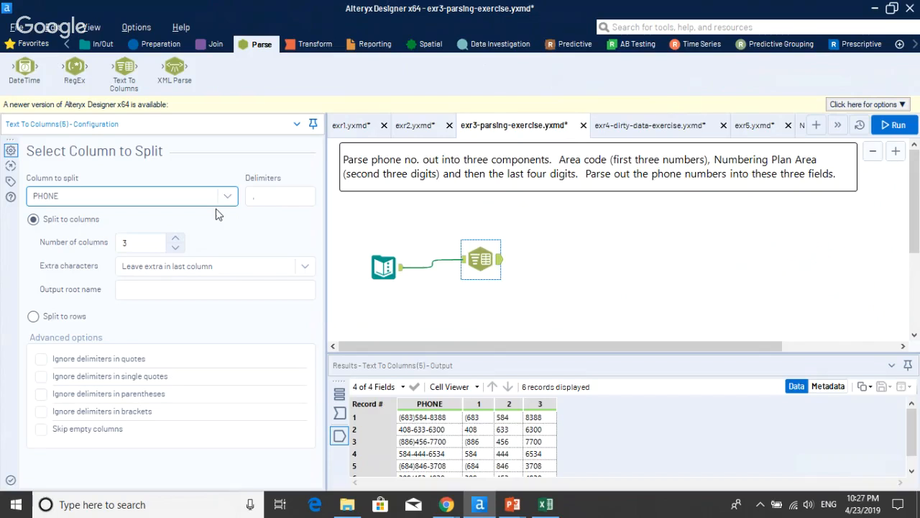
- Review the separators in the phone data and set the Text To Columns delimiters to )-/
left_click(384, 267)
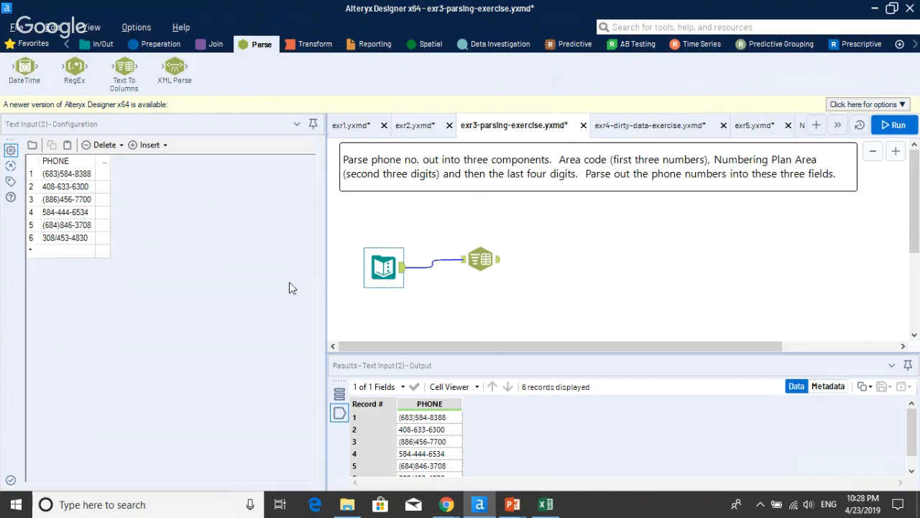
left_click(479, 259)
left_click(299, 196)
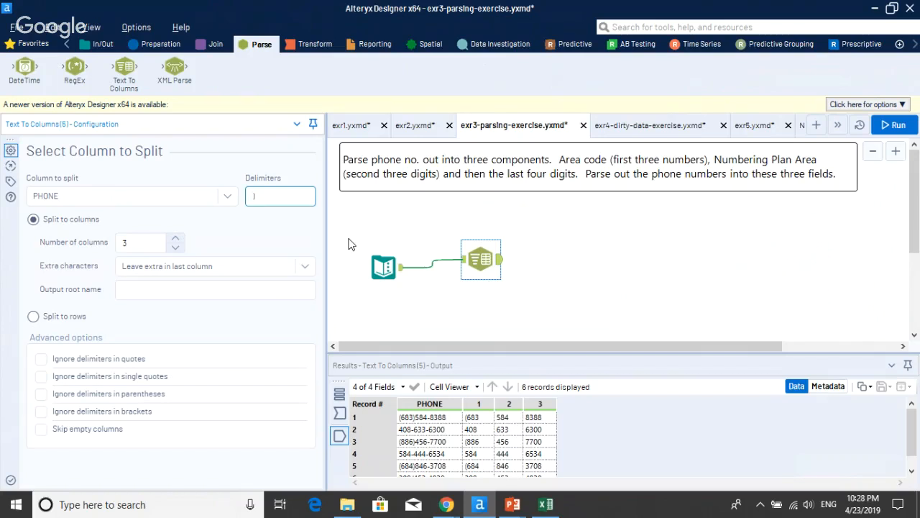
type("/")
- Run the workflow and compare the split columns 1, 2 and 3 with the original PHONE values
left_click(897, 126)
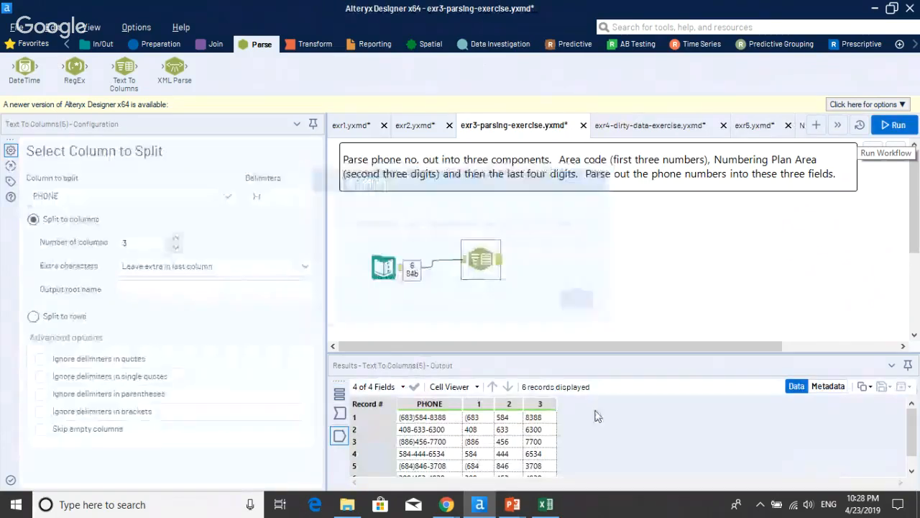
left_click(478, 444)
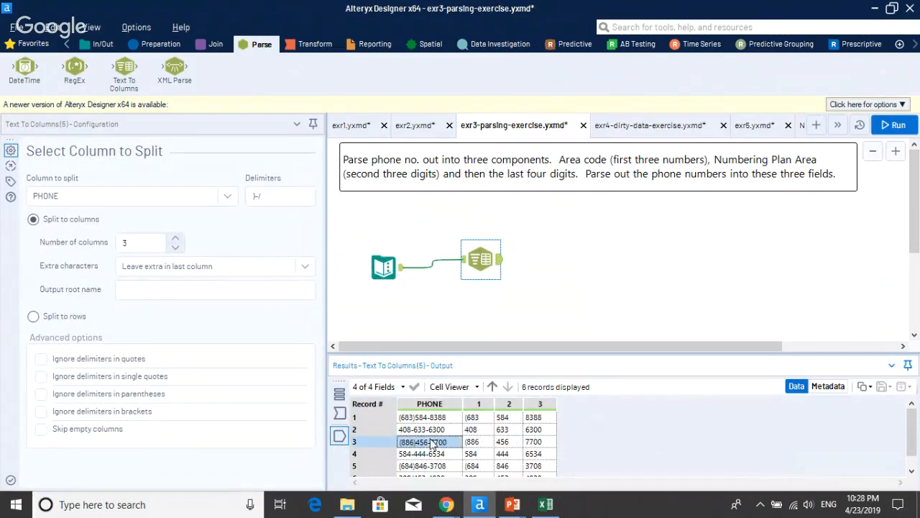
left_click(501, 433)
left_click(538, 434)
left_click(440, 439)
left_click(480, 440)
left_click(511, 432)
left_click(544, 427)
left_click(485, 420)
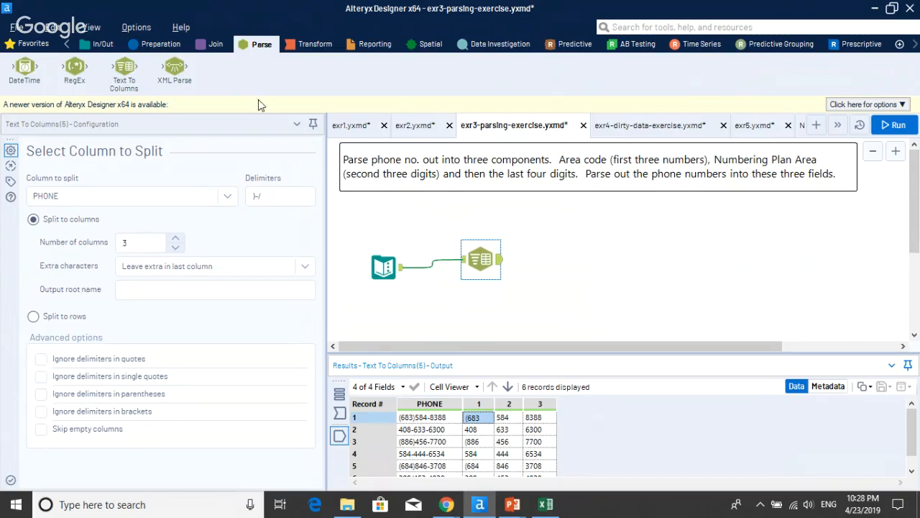
- Connect a Formula tool to the Text To Columns output and choose column 1 as its output column
left_click(160, 44)
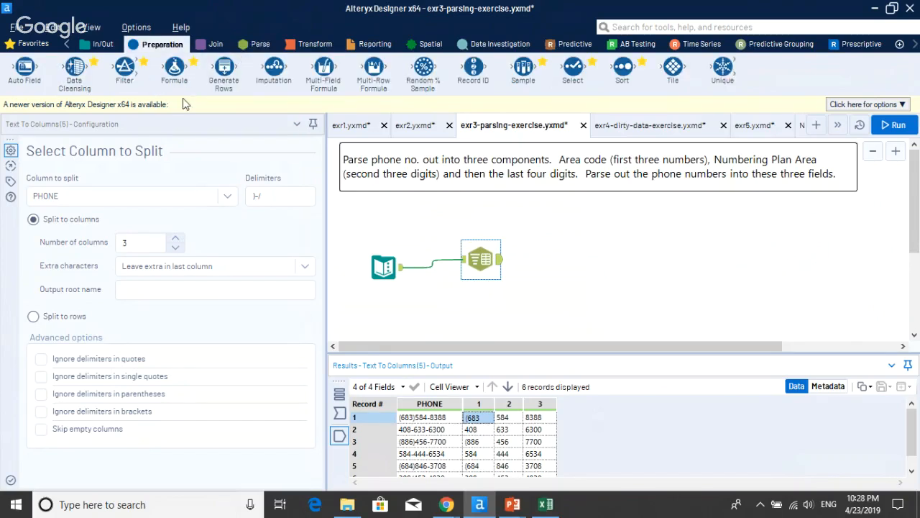
left_click_drag(174, 69, 569, 243)
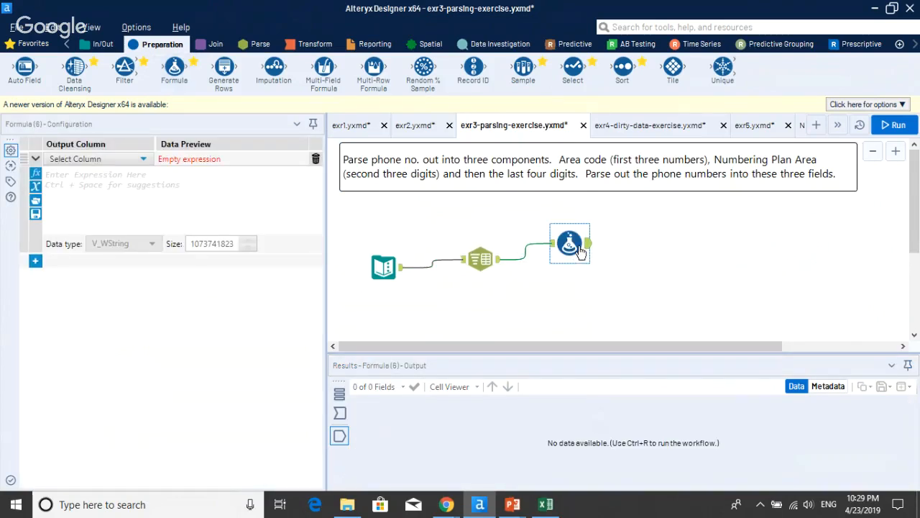
left_click(143, 160)
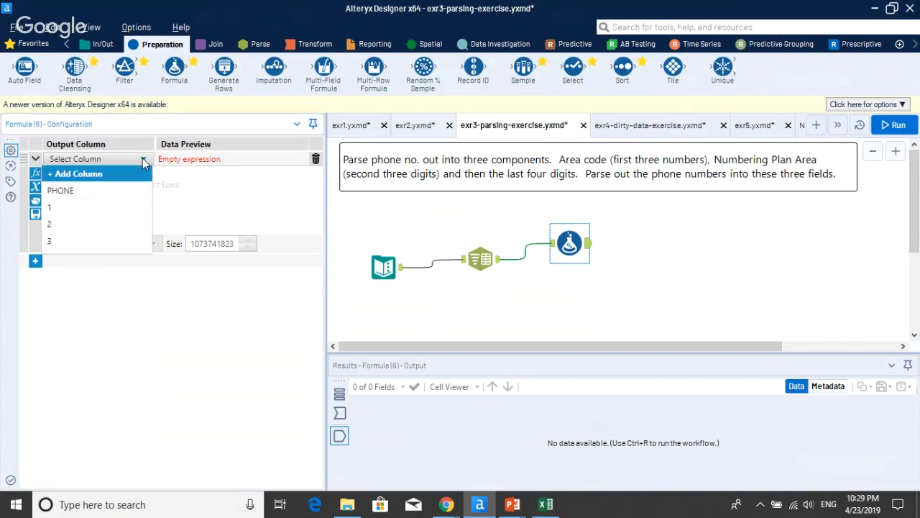
left_click(98, 208)
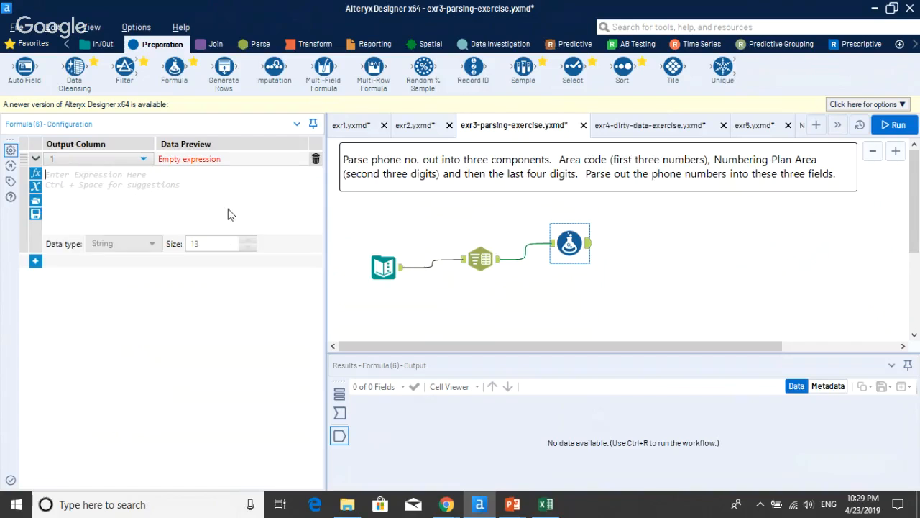
- Enter the expression ReplaceChar([1], "(", "") for column 1 to strip the opening parenthesis
type("replace")
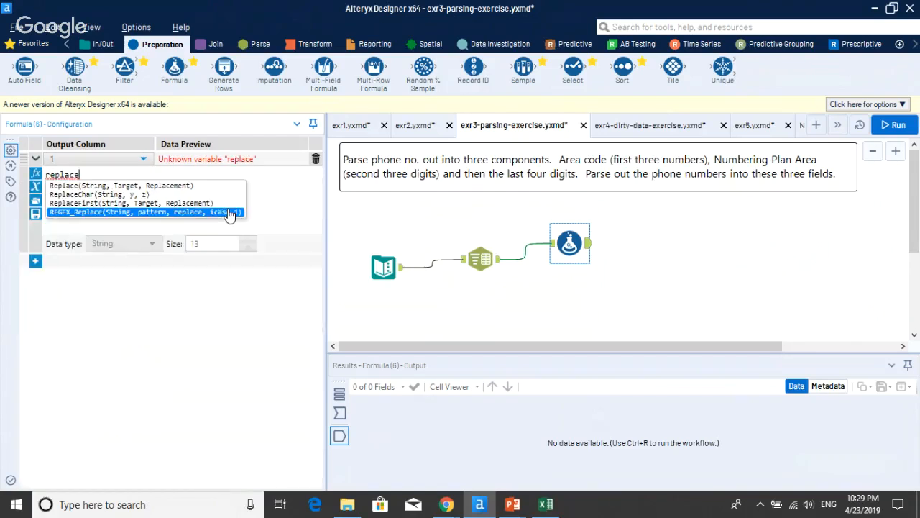
double_click(118, 195)
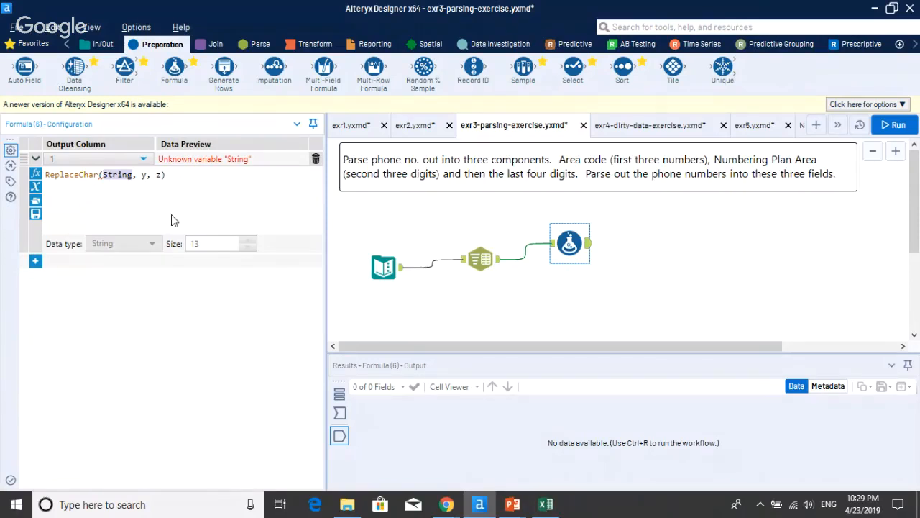
type("[]")
type("1")
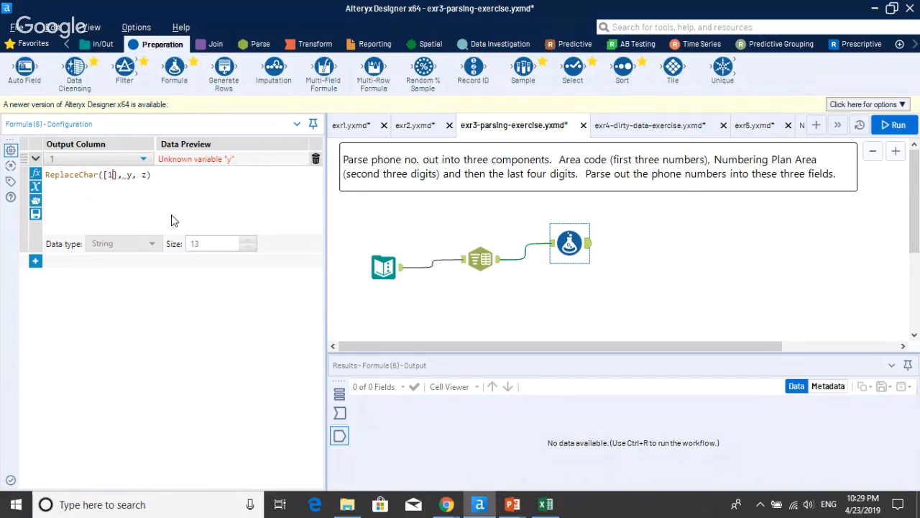
key("shift+Right")
type("\"(\"")
key("Right")
key("shift+Right")
type("\"\"")
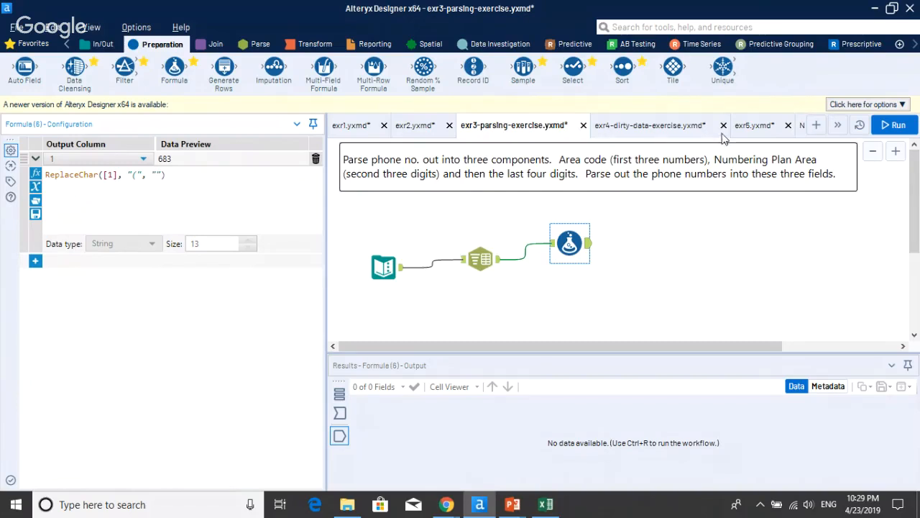
- Run the workflow and check the area codes in column 1 of the Formula tool's output
left_click(713, 229)
key("ctrl+r")
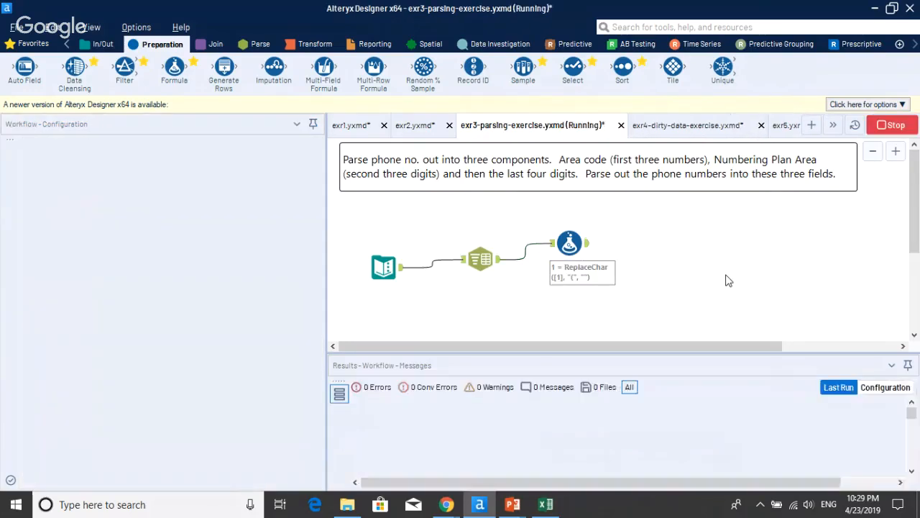
left_click(581, 300)
left_click(475, 430)
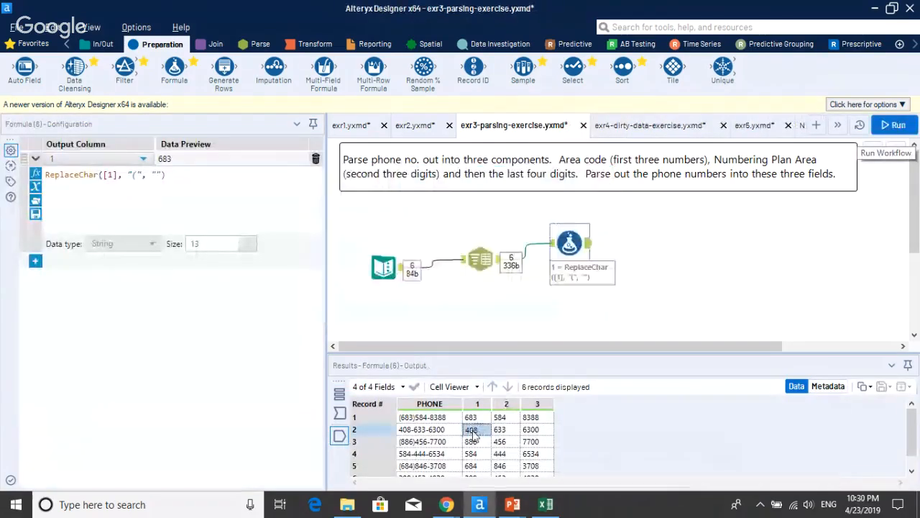
scroll(497, 450, "down", 1)
scroll(578, 455, "up", 1)
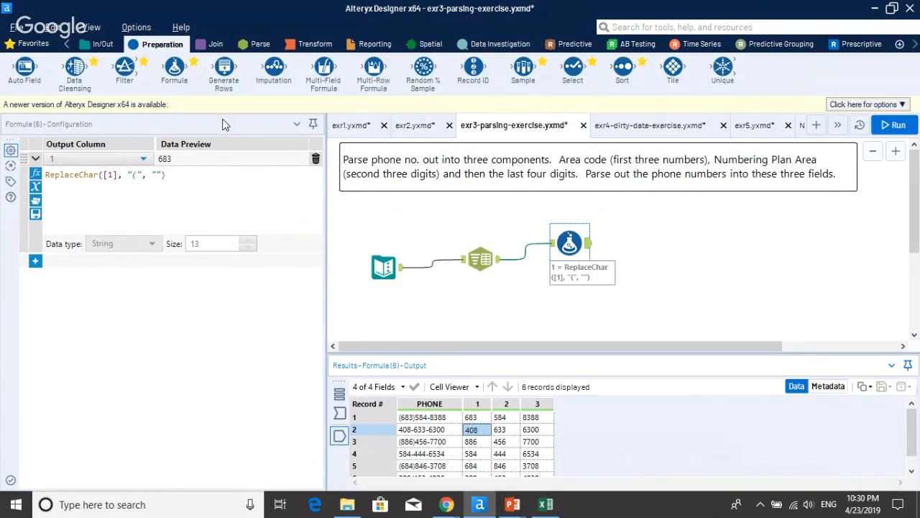
- Connect a Data Cleansing tool to the Text To Columns output and set it to remove punctuation from field 1 only
left_click_drag(74, 70, 578, 299)
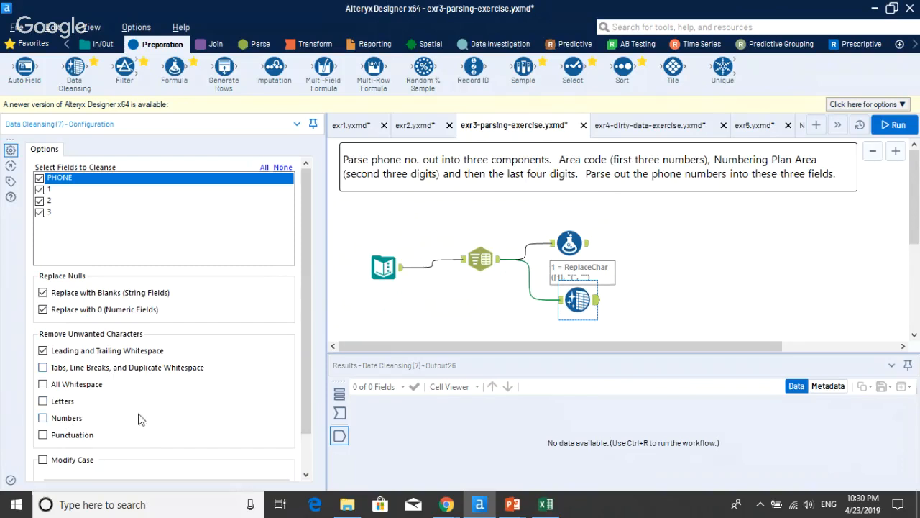
left_click(40, 178)
left_click(40, 201)
left_click(40, 212)
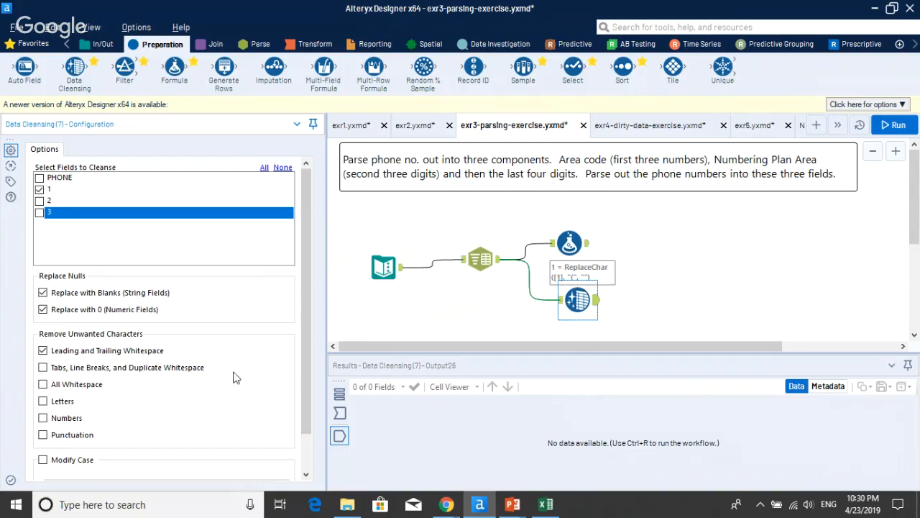
left_click(43, 435)
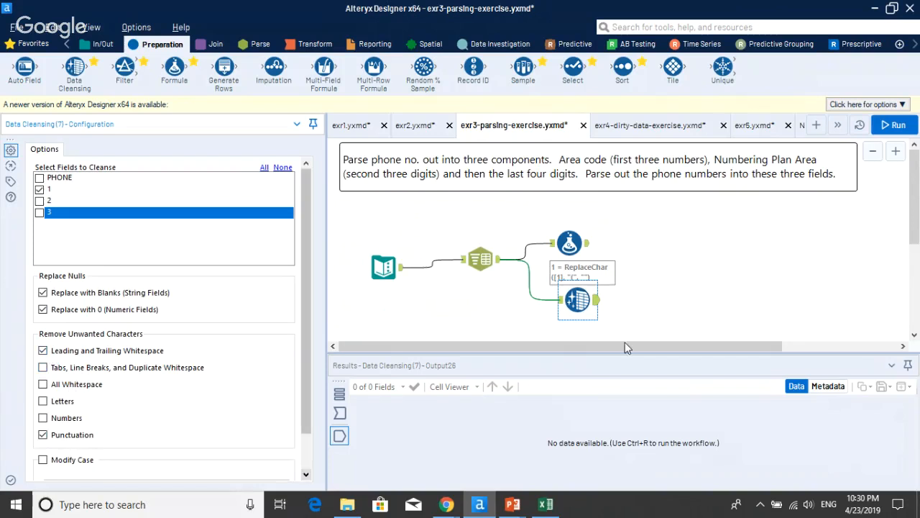
- Run the workflow and compare column 1 in the Data Cleansing output with column 1 in the Formula output
left_click(894, 126)
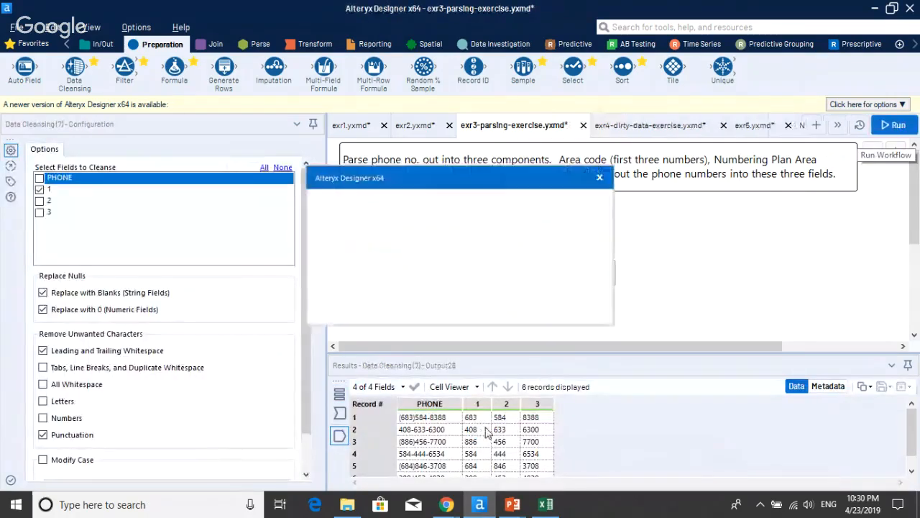
left_click(581, 302)
left_click(472, 466)
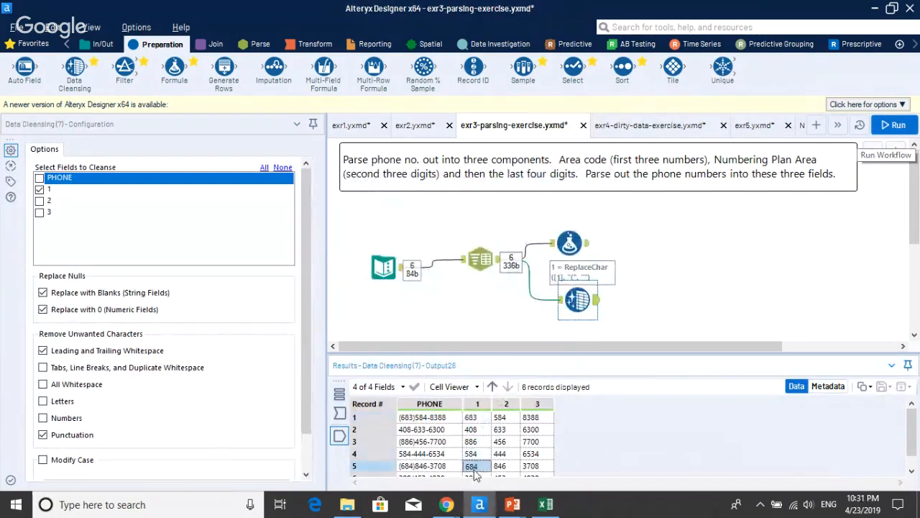
left_click(570, 243)
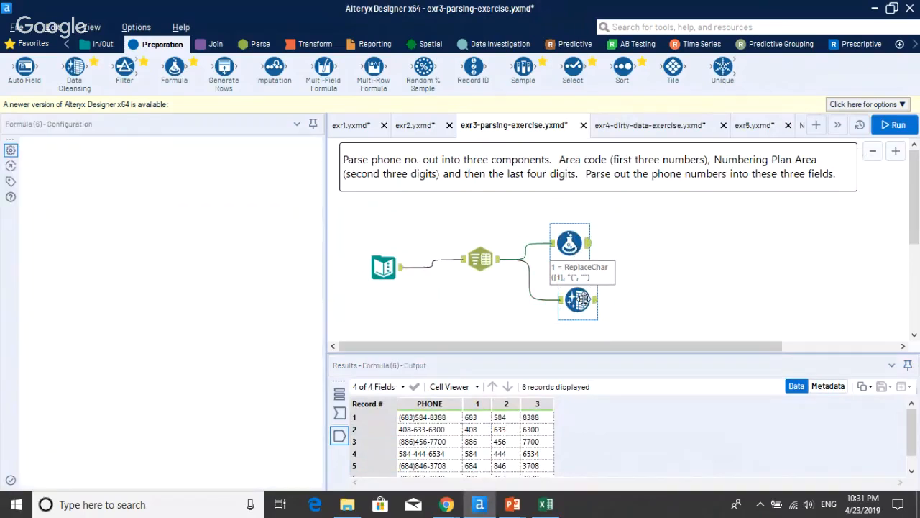
left_click(584, 305)
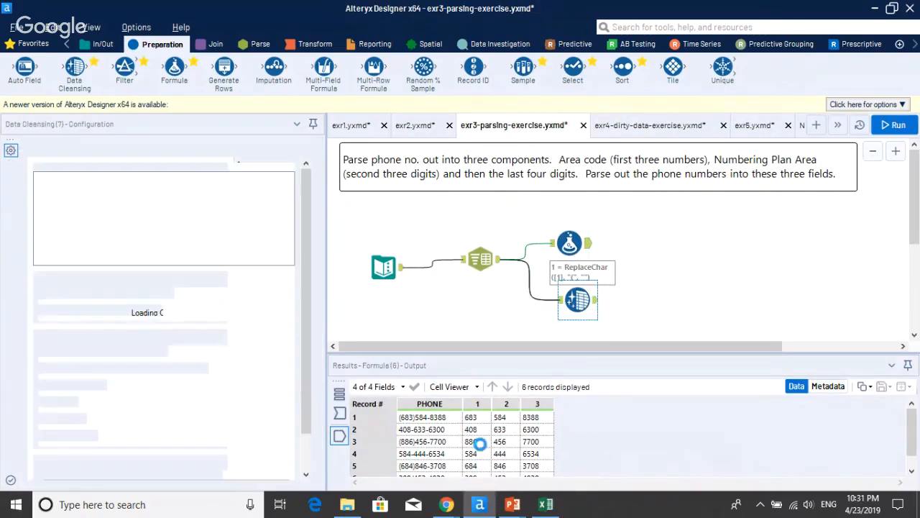
left_click(488, 451)
left_click(509, 444)
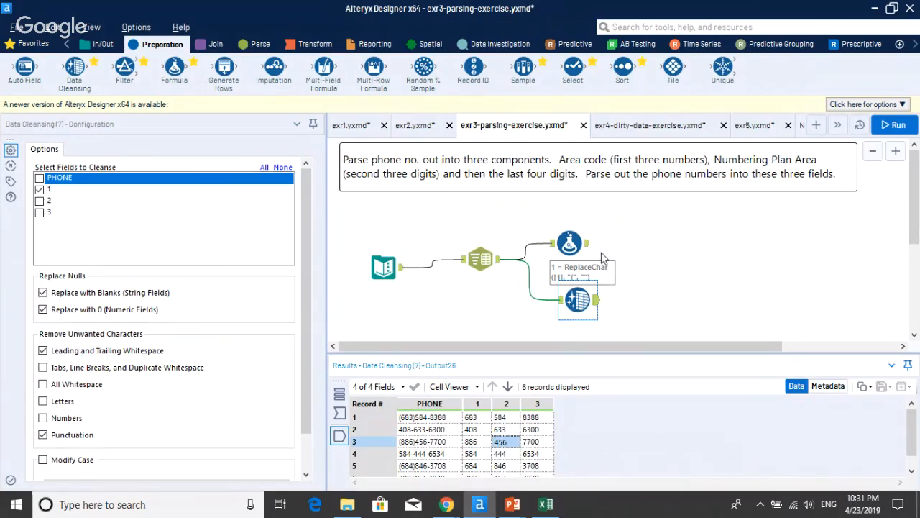
- Open the exr4-dirty-data-exercise workflow and examine the different phone formats in the Text Input tool's PHONE field
left_click(647, 128)
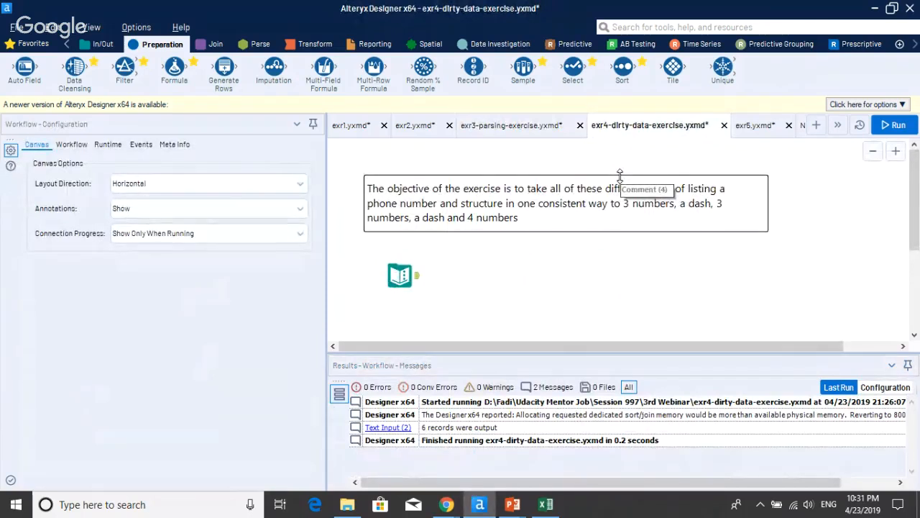
left_click(400, 275)
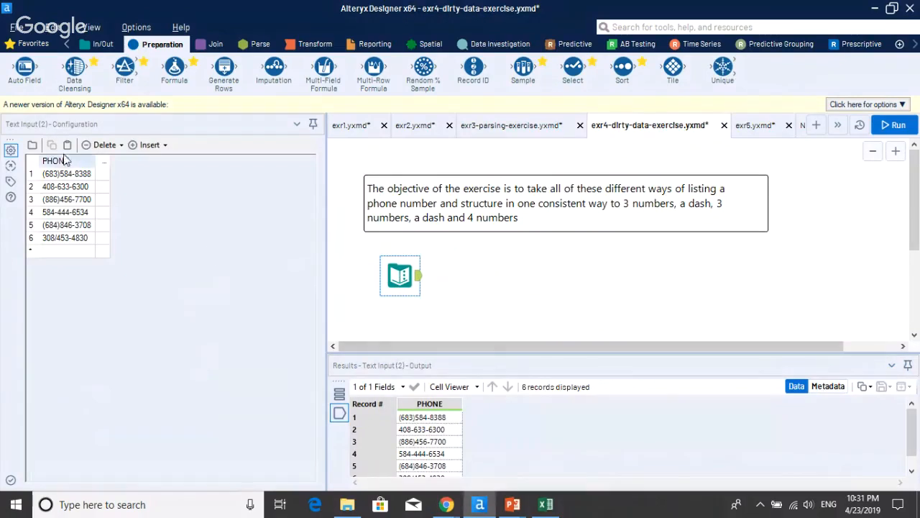
left_click(63, 224)
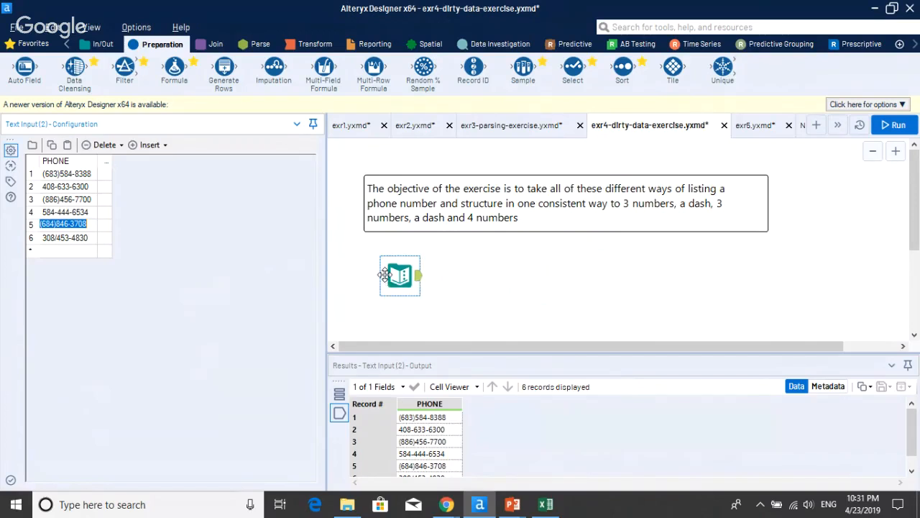
left_click(81, 174)
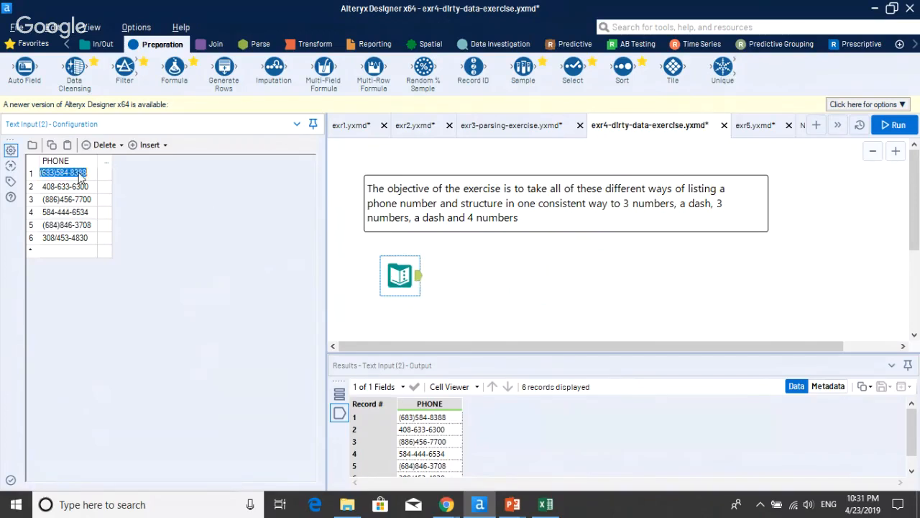
left_click(85, 200)
left_click(86, 224)
left_click(77, 188)
left_click(79, 225)
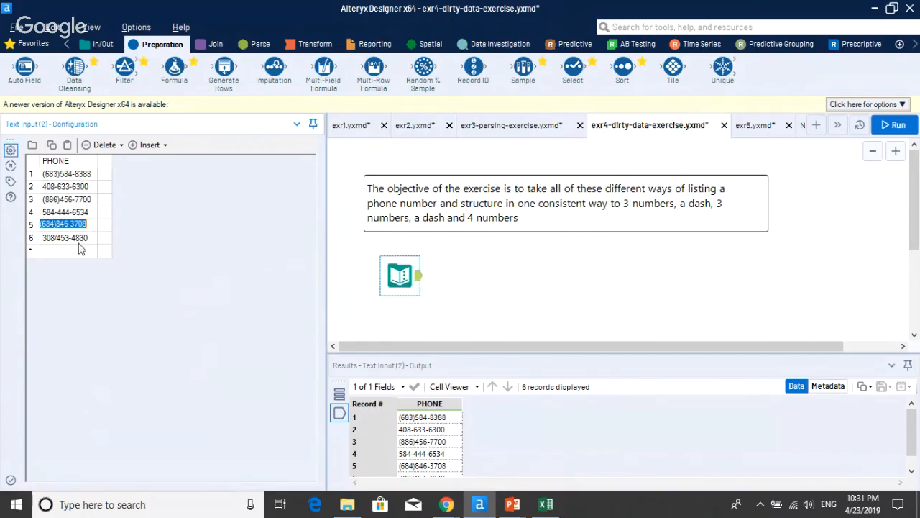
left_click(80, 239)
left_click(79, 175)
left_click(79, 211)
left_click(85, 250)
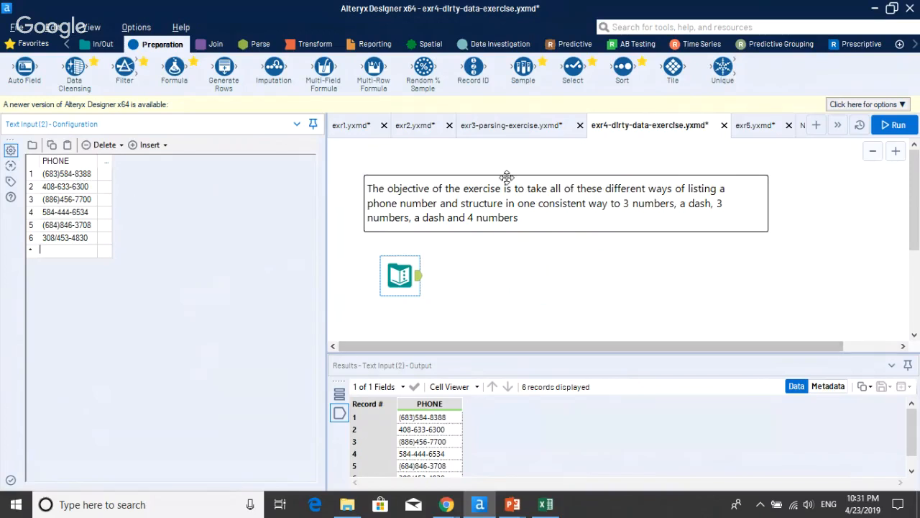
- Connect a Formula tool to the Text Input output and add a new output column named New_Ph
left_click_drag(174, 69, 498, 281)
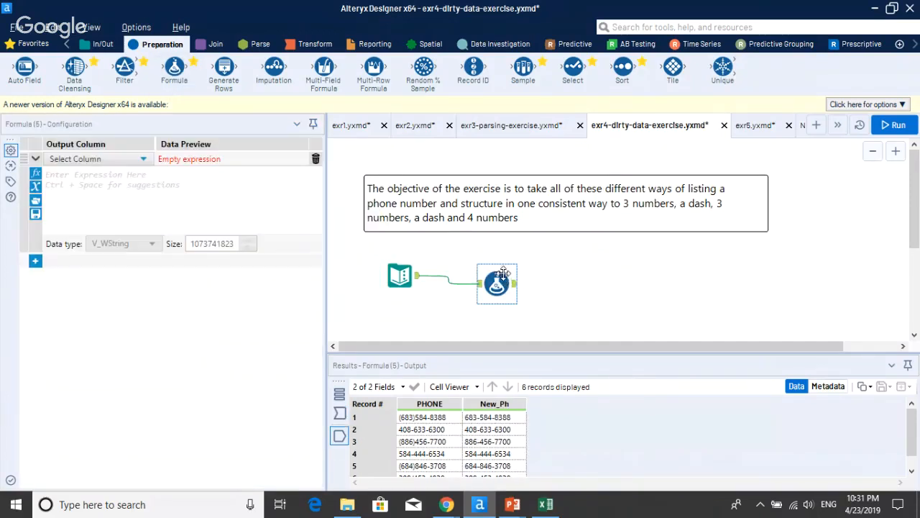
left_click(160, 177)
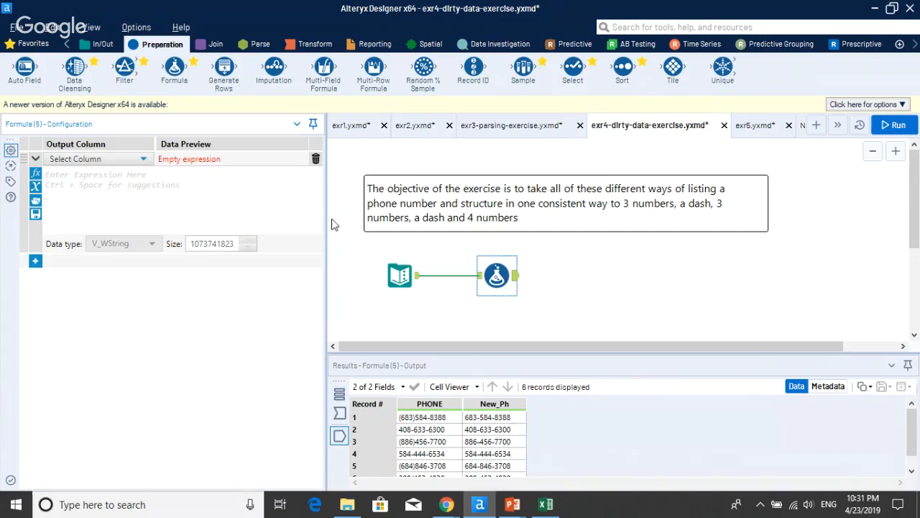
left_click(141, 160)
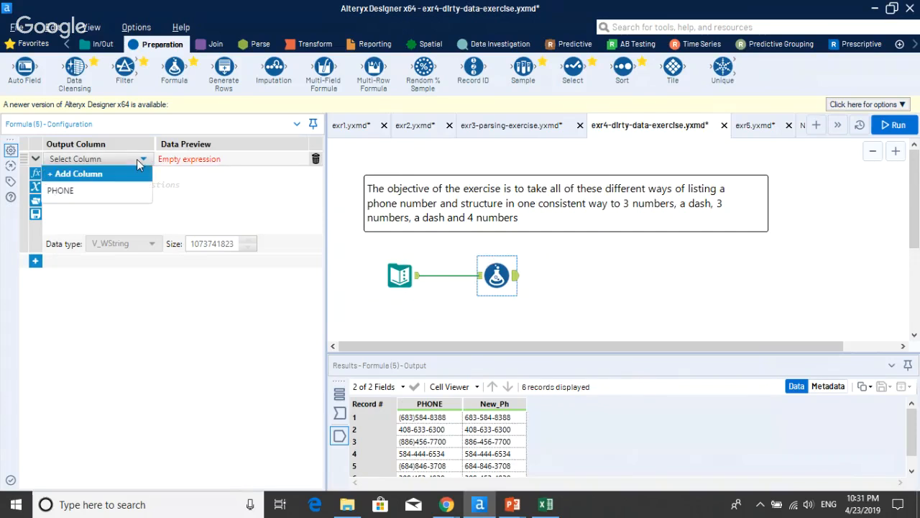
left_click(99, 174)
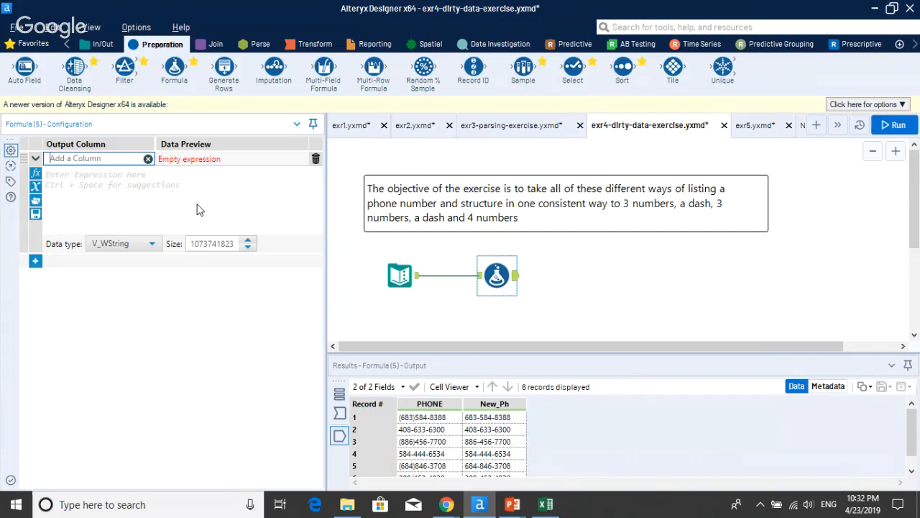
type("New_Ph")
left_click(129, 185)
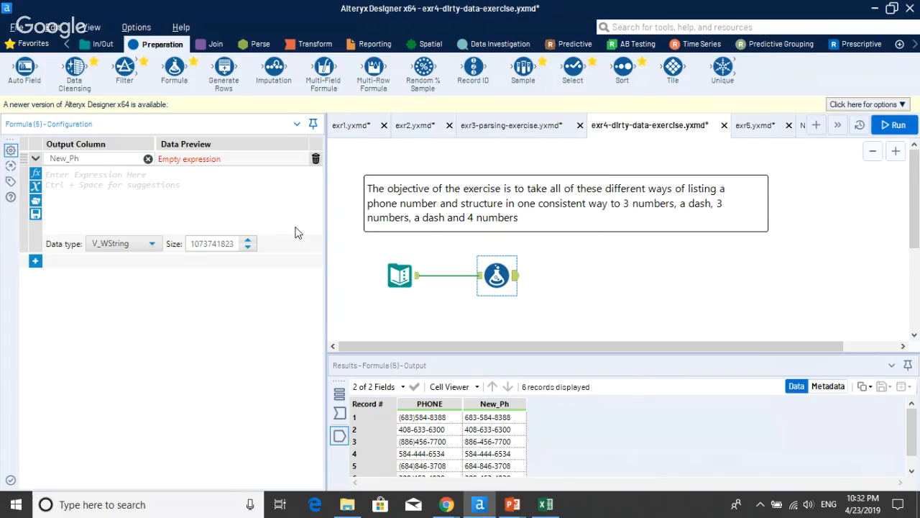
- Insert the ReplaceChar function in the New_Ph expression with [PHONE] as its string argument
type("repl")
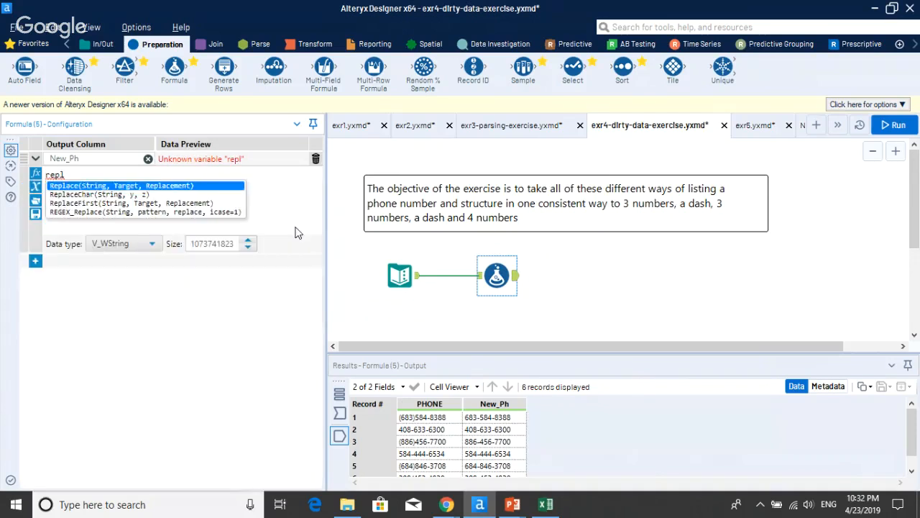
key("Down")
key("Return")
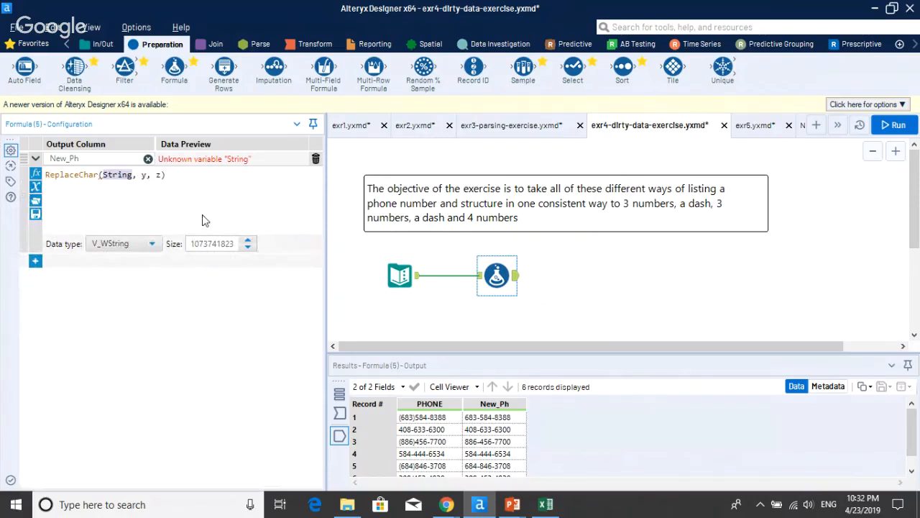
type("[]")
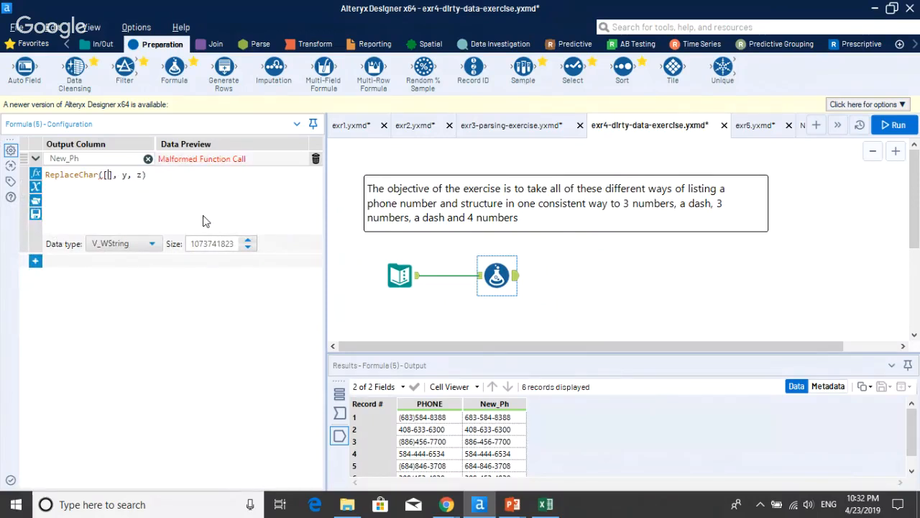
type("p")
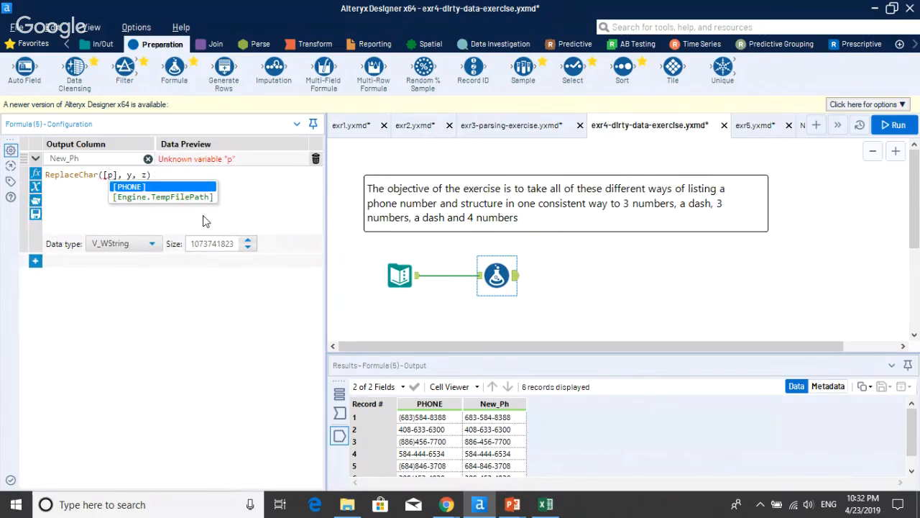
key("Return")
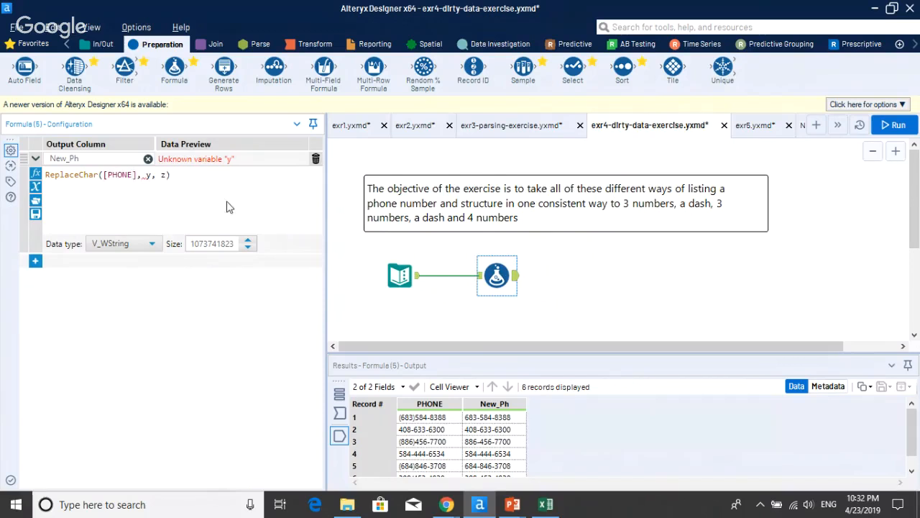
- Inspect the parentheses and slash used as separators in the Text Input tool's PHONE values
left_click(411, 287)
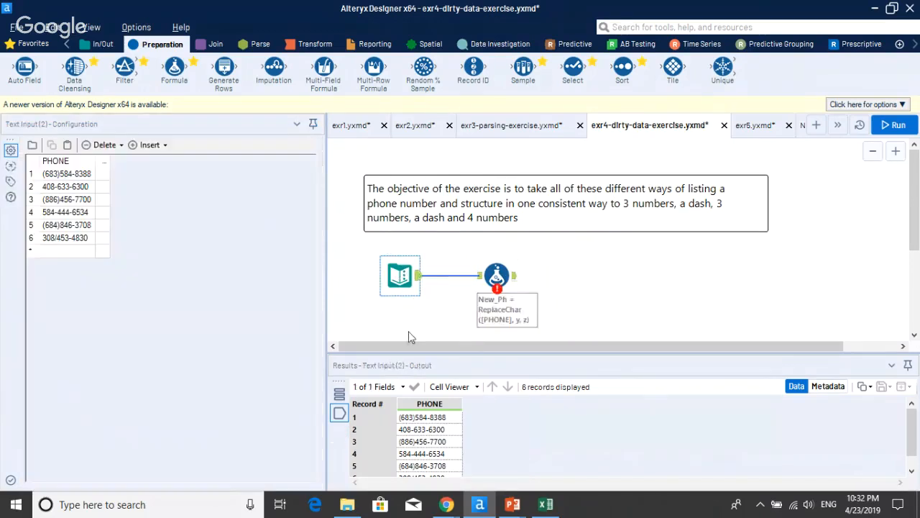
left_click(73, 174)
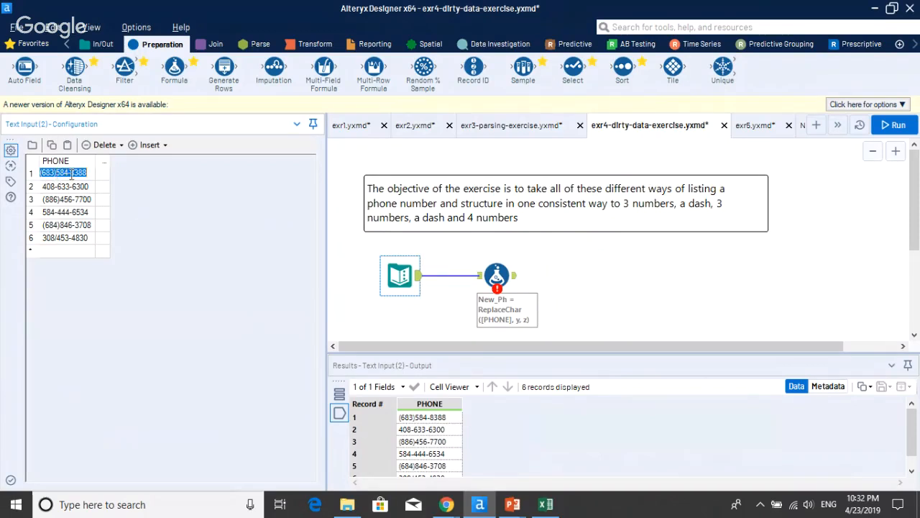
left_click(55, 174)
left_click(55, 239)
left_click(54, 237)
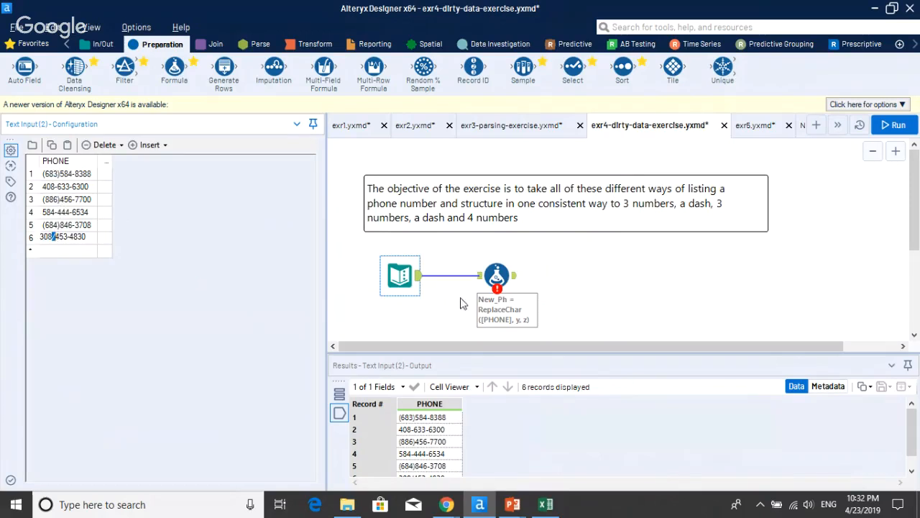
- Complete the New_Ph expression as ReplaceChar([PHONE], "(/", ""), run the workflow and check the resulting column
left_click(496, 275)
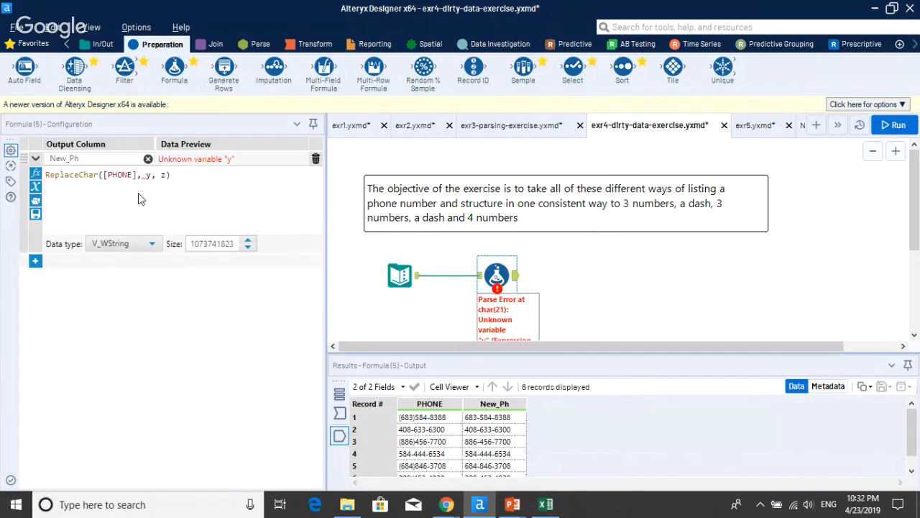
left_click(147, 175)
type("\"")
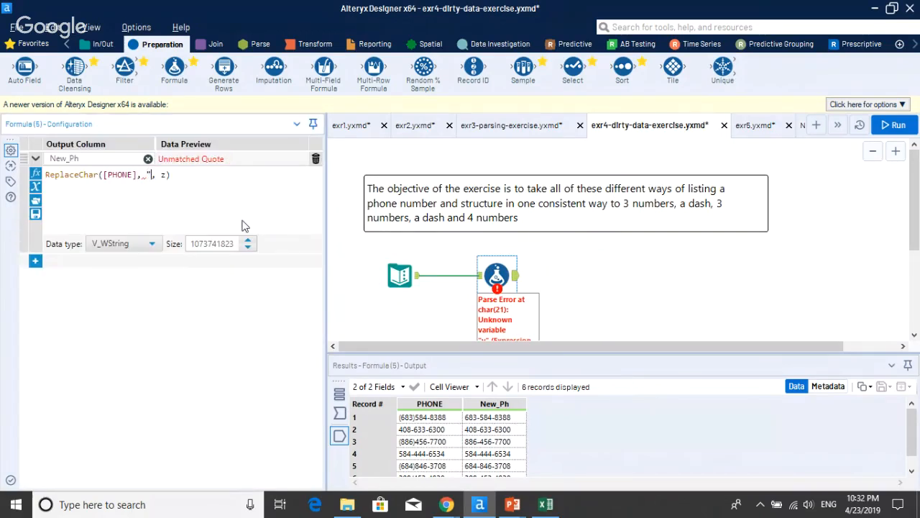
type("\"(")
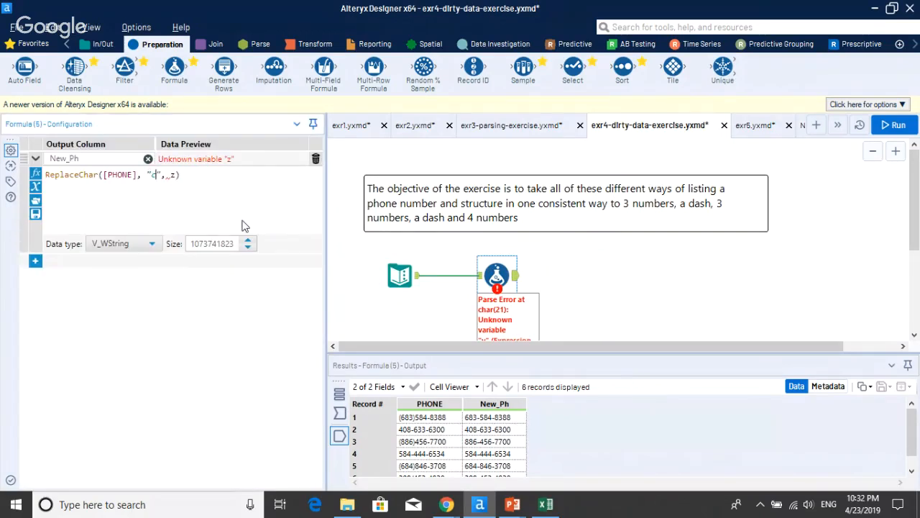
key("BackSpace")
type("(")
type("/000")
key("BackSpace")
key("BackSpace")
key("BackSpace")
type("\"\"")
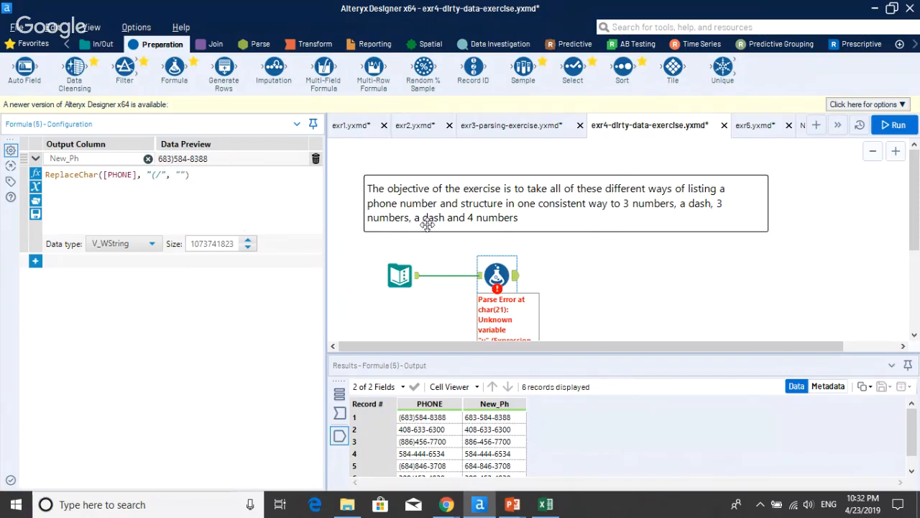
left_click(894, 125)
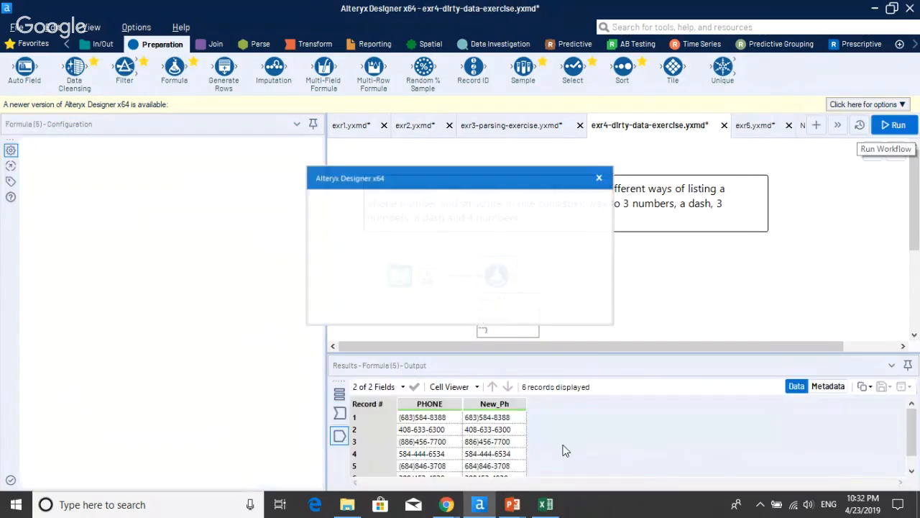
left_click(495, 418)
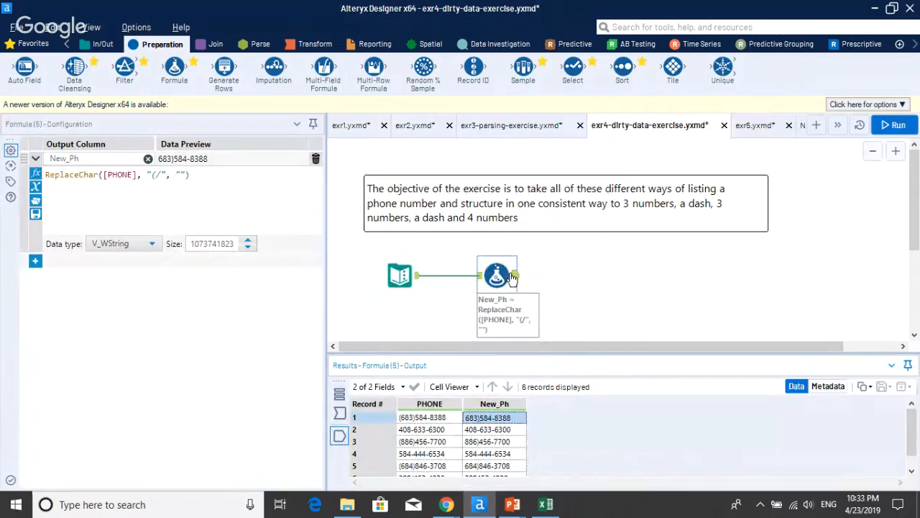
- Change the characters to replace in the New_Ph expression to ")/", rerun the workflow and check the New_Ph values
left_click(155, 178)
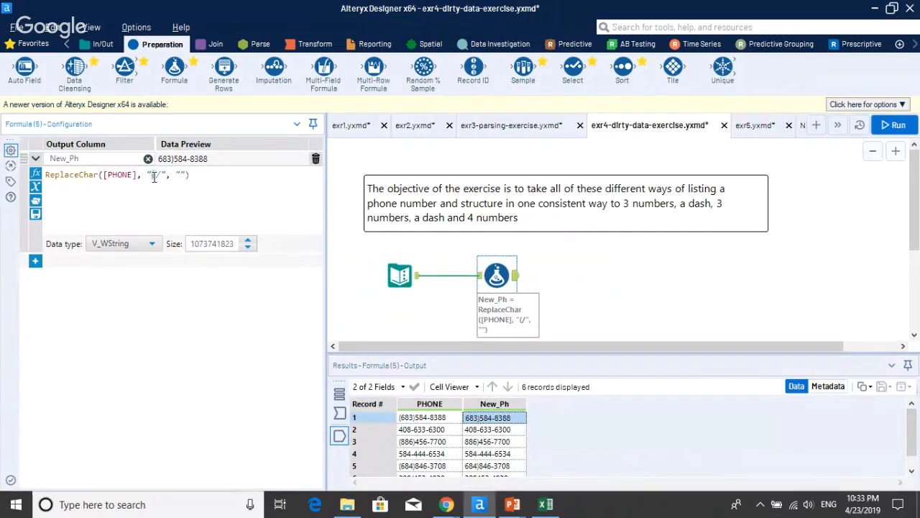
type(")")
left_click(897, 125)
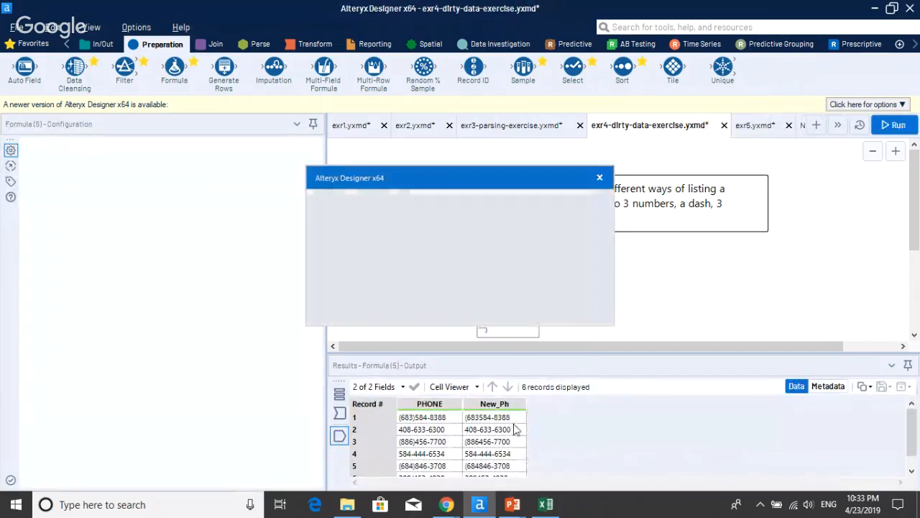
left_click(582, 300)
left_click(494, 442)
left_click(499, 466)
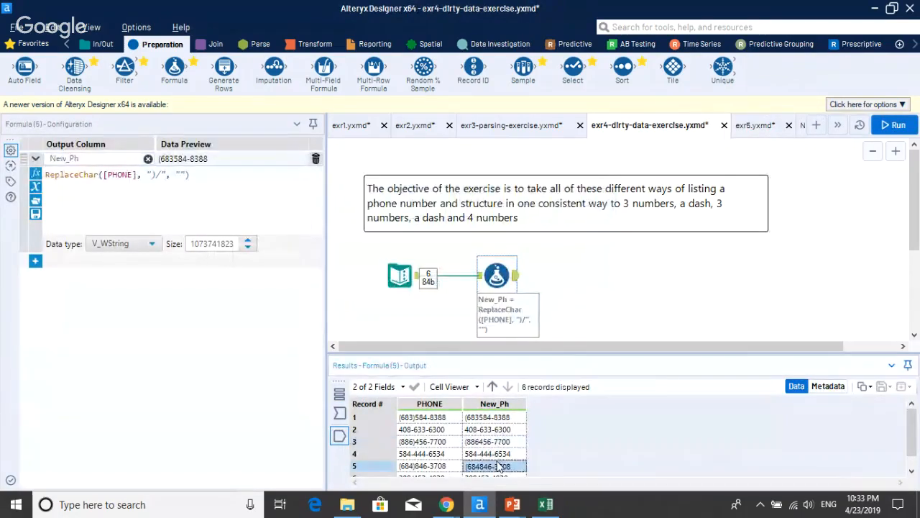
left_click(502, 443)
scroll(514, 449, "down", 1)
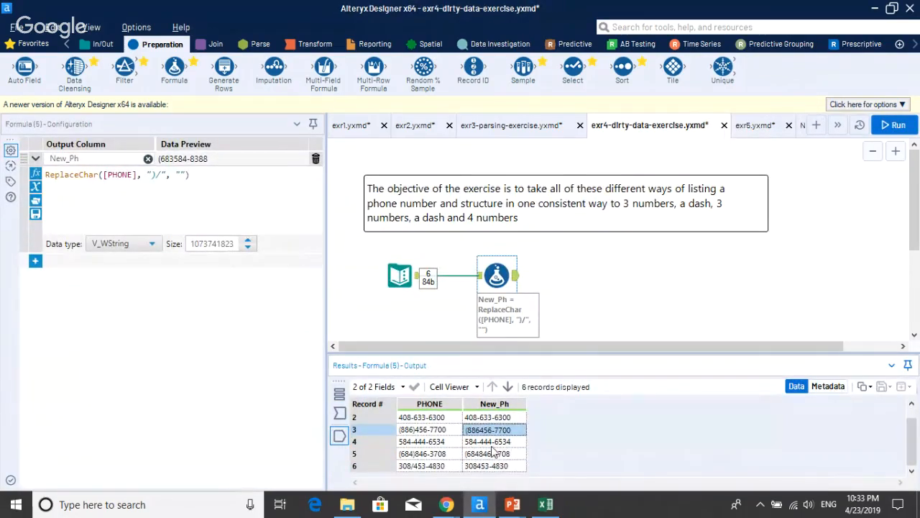
scroll(525, 455, "up", 1)
left_click(482, 418)
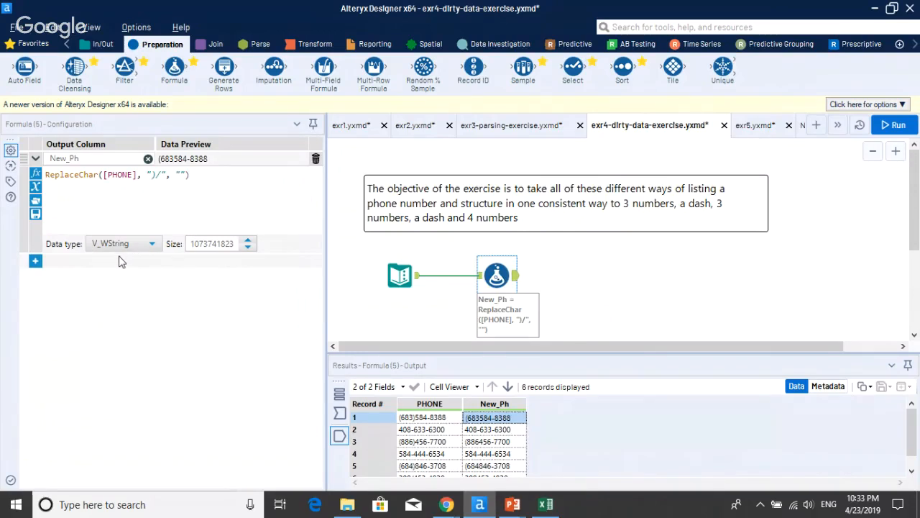
- Add a second Formula expression, ReplaceChar([New_Ph], "(", ""), and run the workflow
left_click(35, 260)
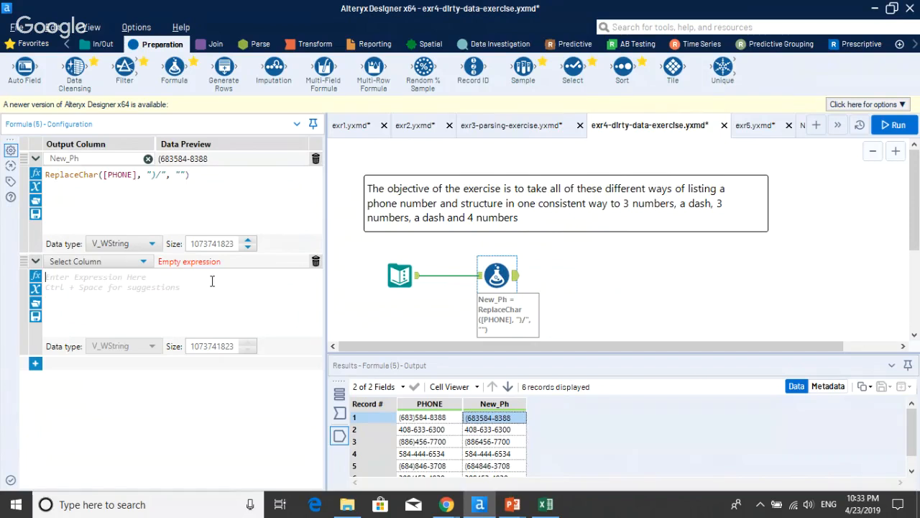
left_click(212, 281)
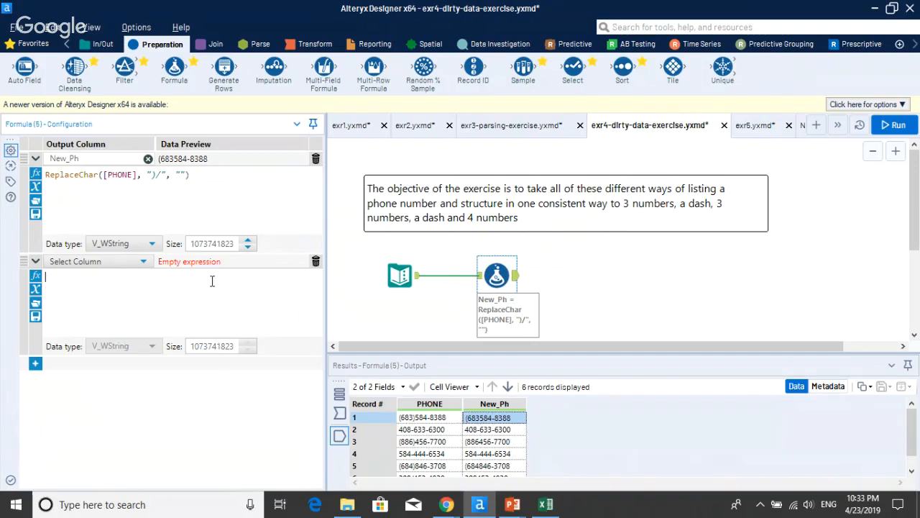
type("replace")
left_click(99, 299)
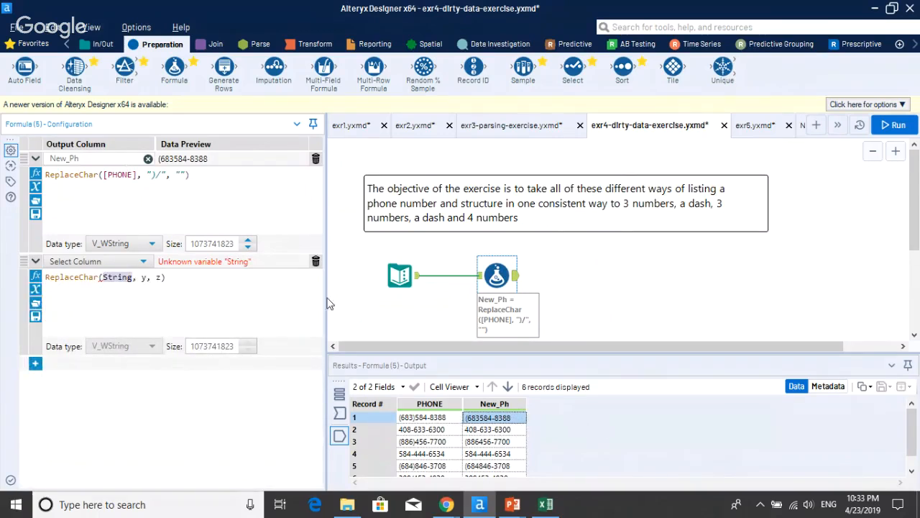
type("new")
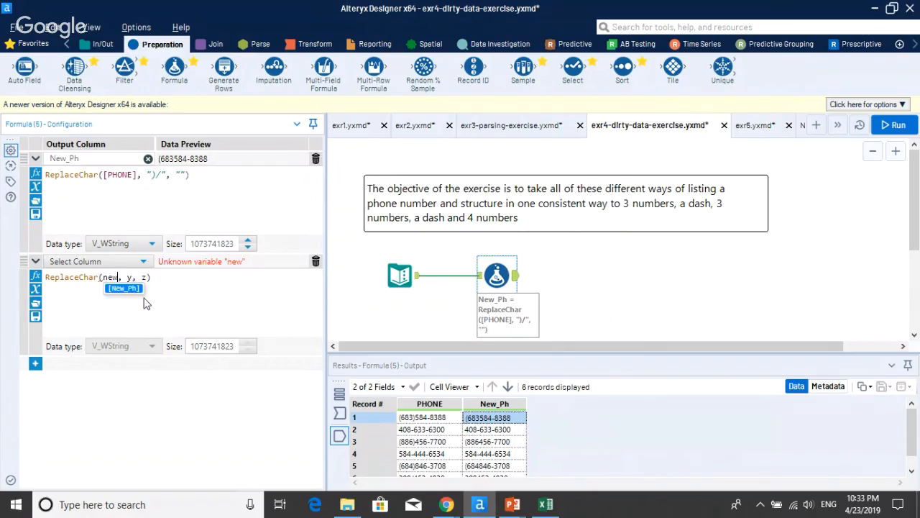
key("Return")
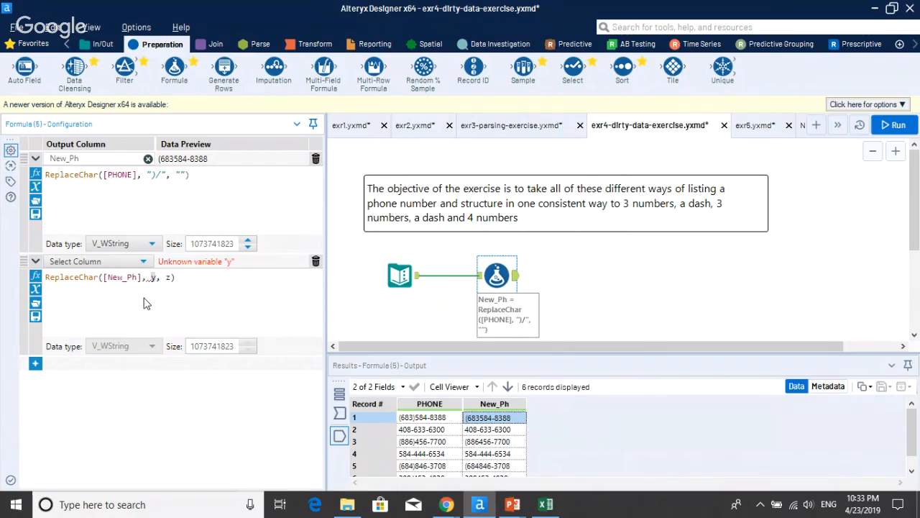
type("\"\"()")
key("BackSpace")
type("\"\"")
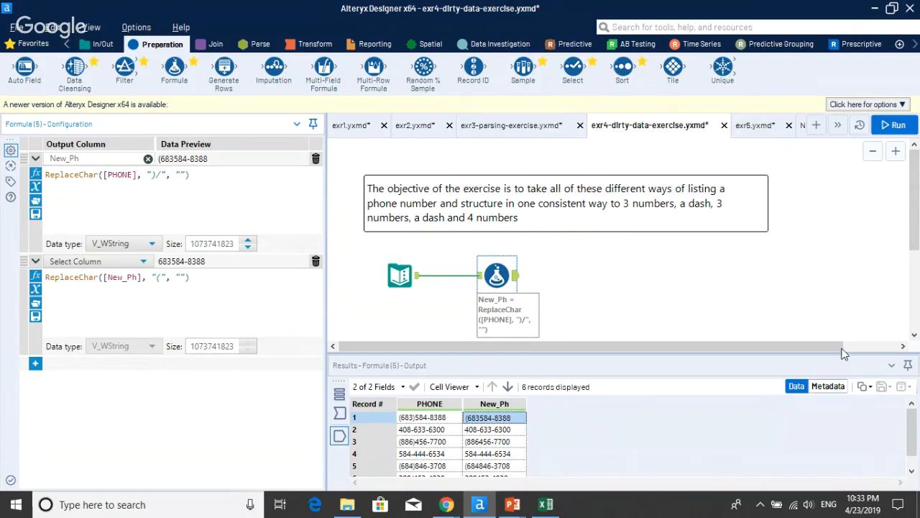
left_click(896, 126)
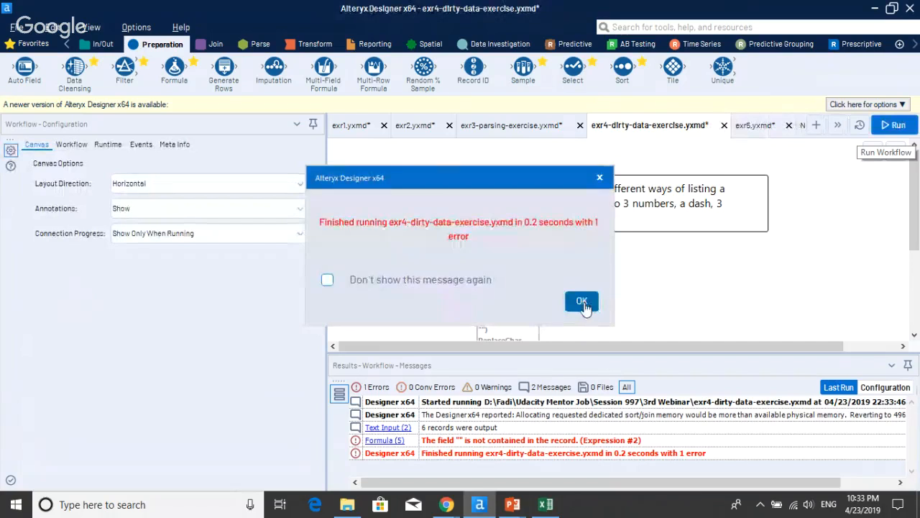
left_click(584, 308)
- Set New_Ph as the output column of the Formula tool's second expression
left_click(498, 274)
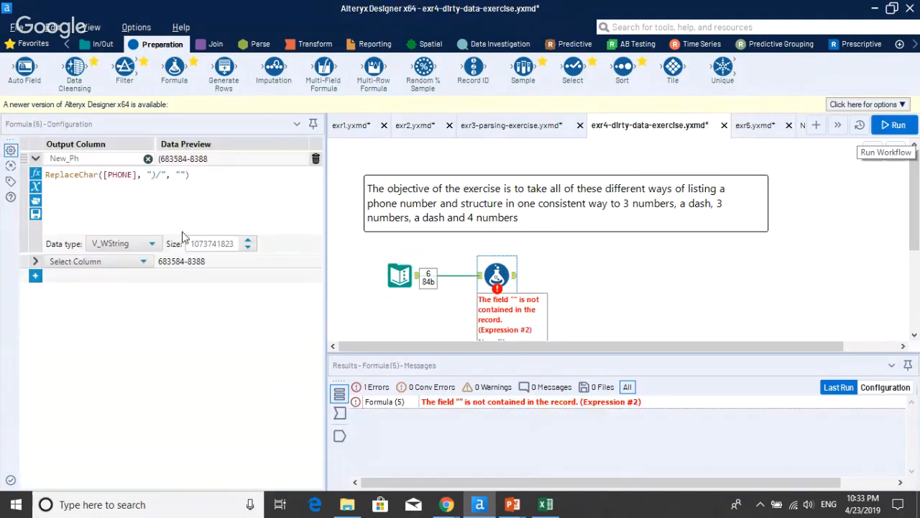
left_click(34, 276)
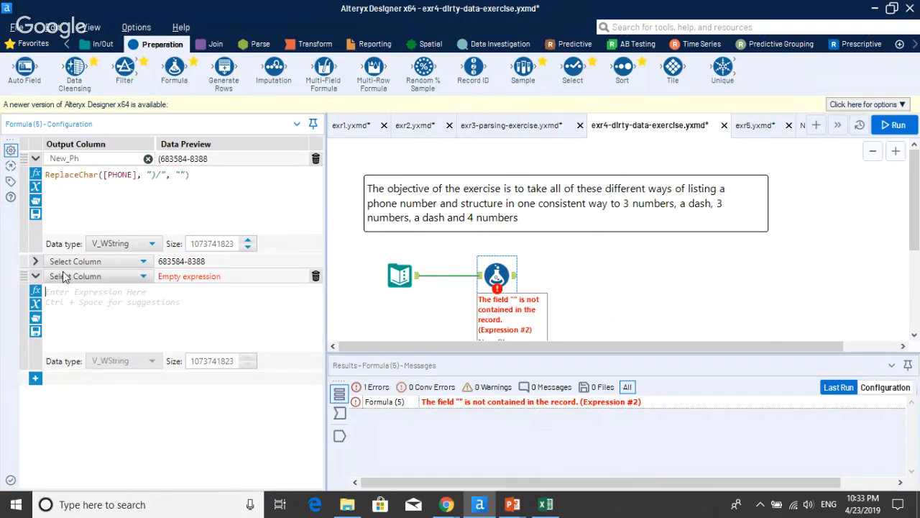
left_click(35, 261)
left_click(207, 278)
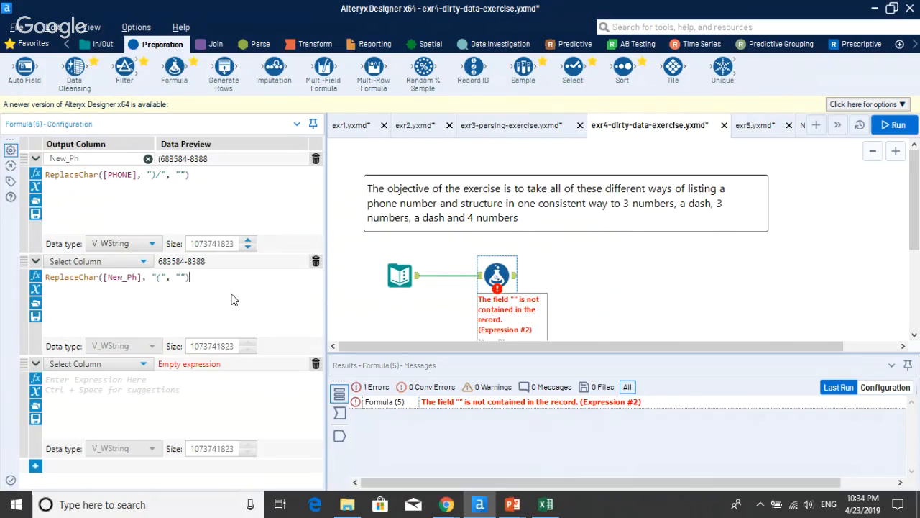
left_click(129, 263)
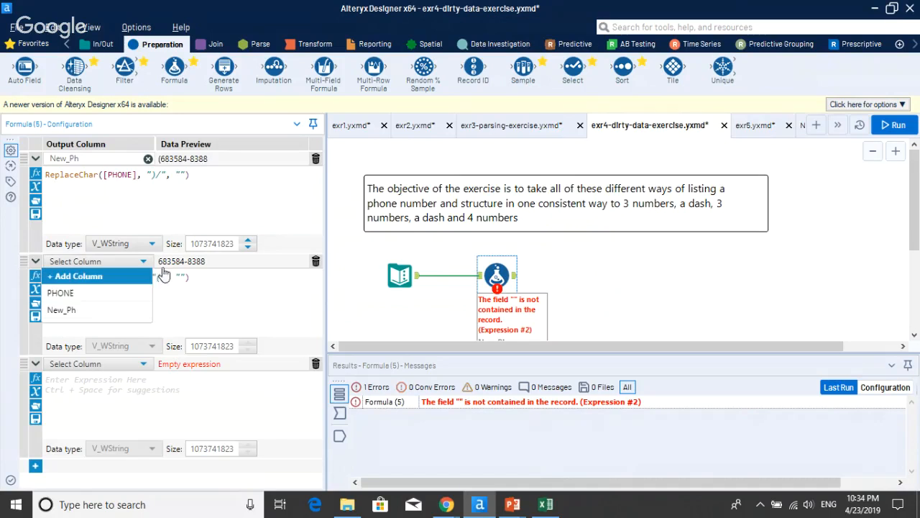
left_click(114, 314)
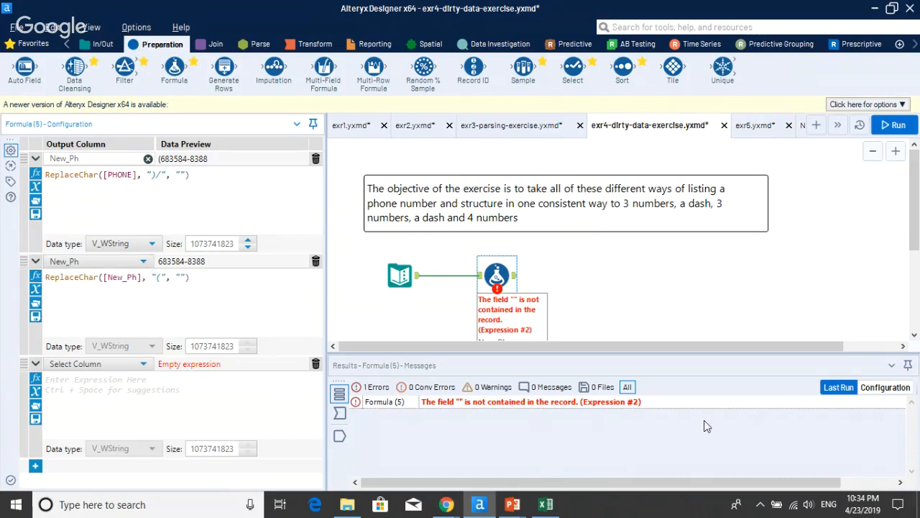
- Rerun the workflow and compare the New_Ph values with the original PHONE values in the Formula output
left_click(895, 125)
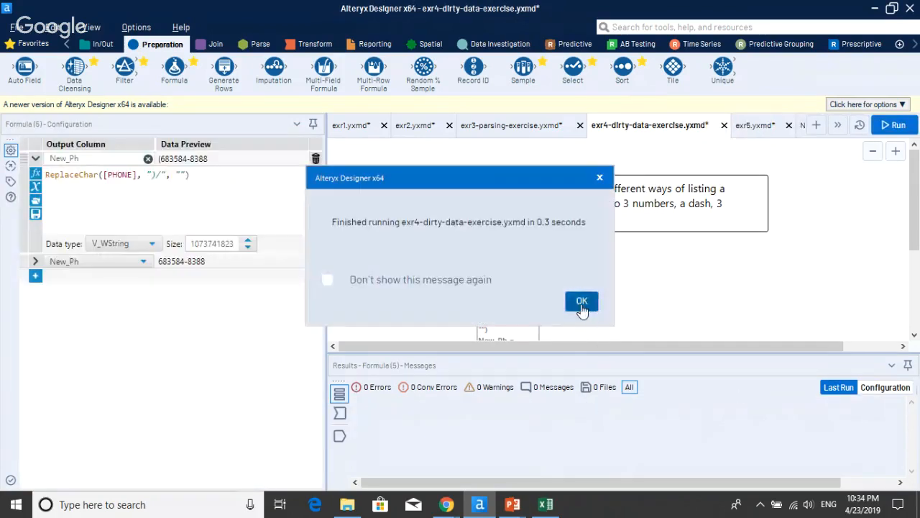
left_click(582, 302)
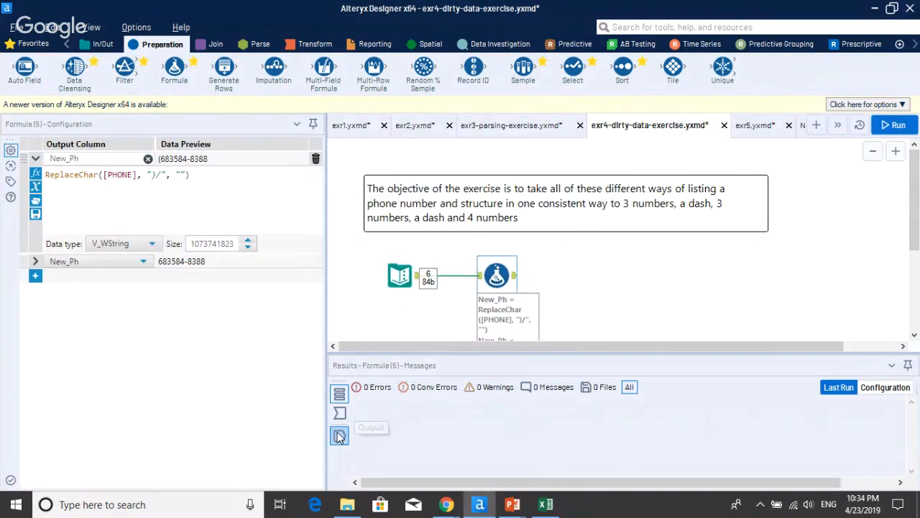
left_click(339, 437)
left_click(498, 444)
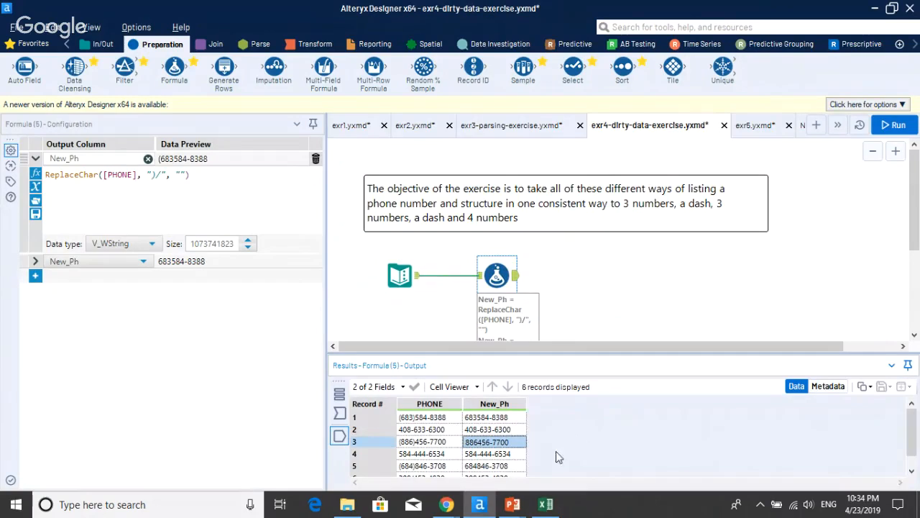
left_click_drag(735, 352, 728, 307)
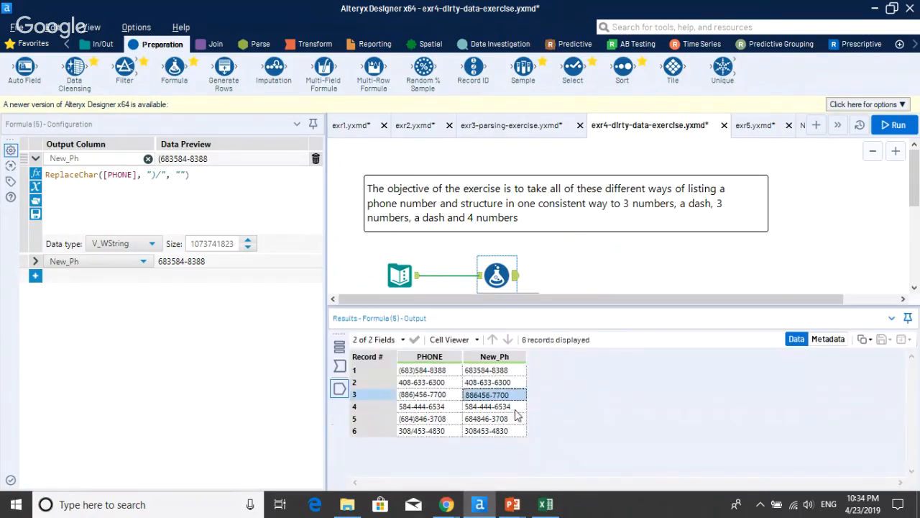
left_click(498, 419)
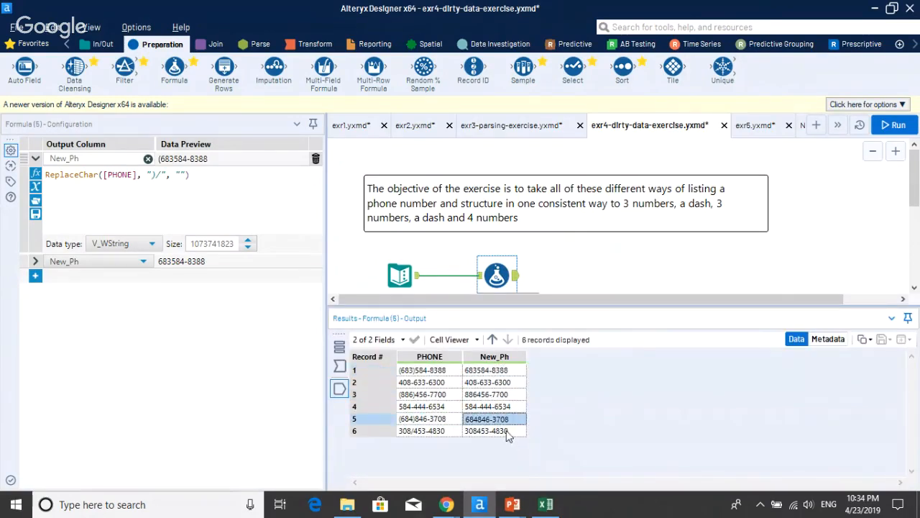
left_click(505, 431)
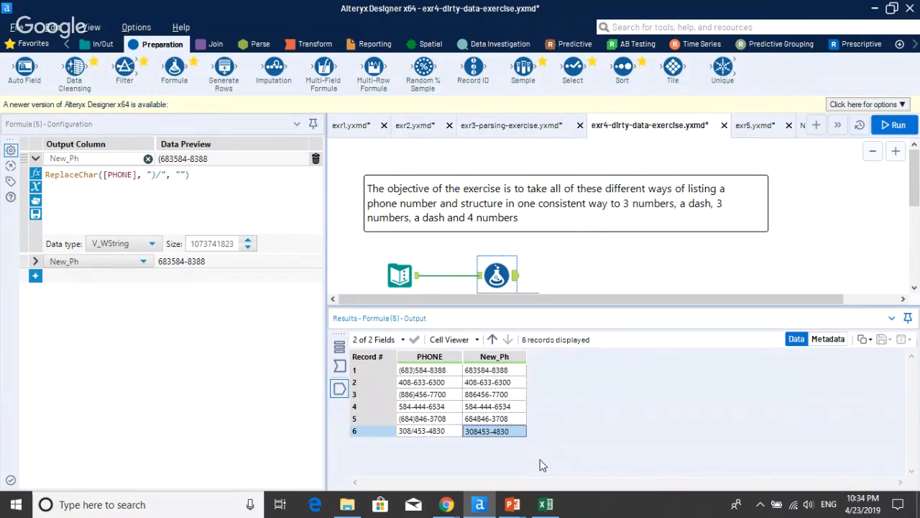
left_click(430, 373)
left_click_drag(435, 397, 438, 407)
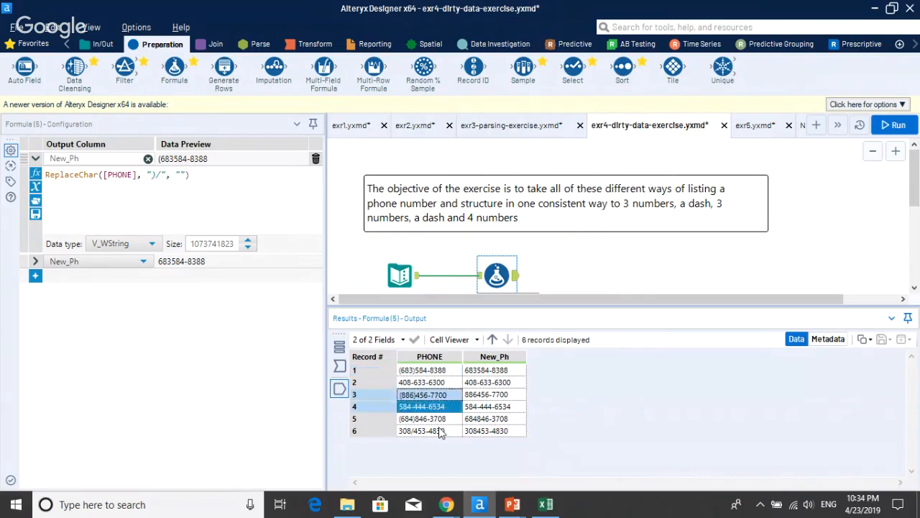
left_click(439, 430)
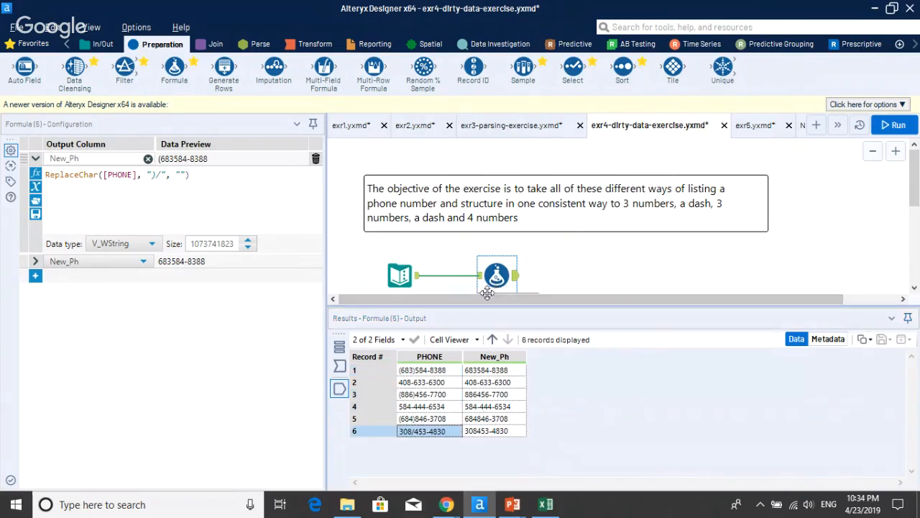
- Set the replacement character in the first New_Ph expression to "-" and rerun the workflow
left_click(36, 261)
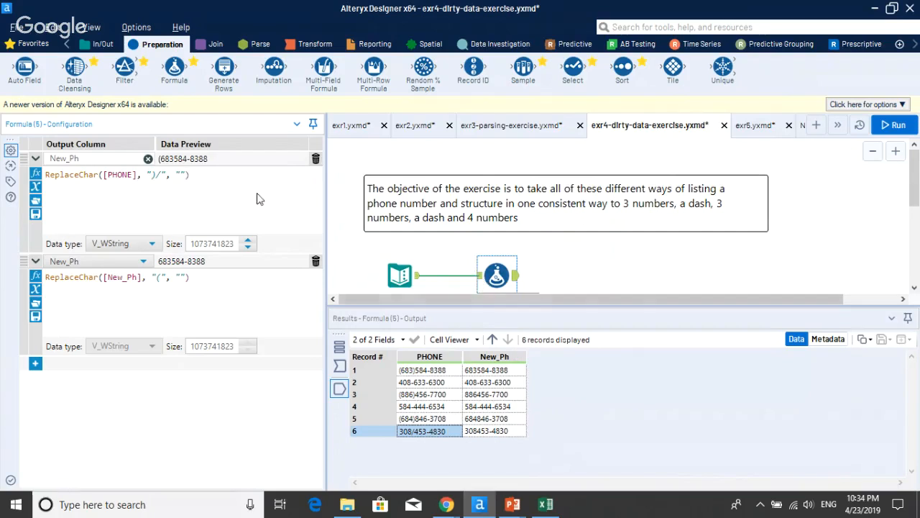
left_click_drag(249, 179, 3, 150)
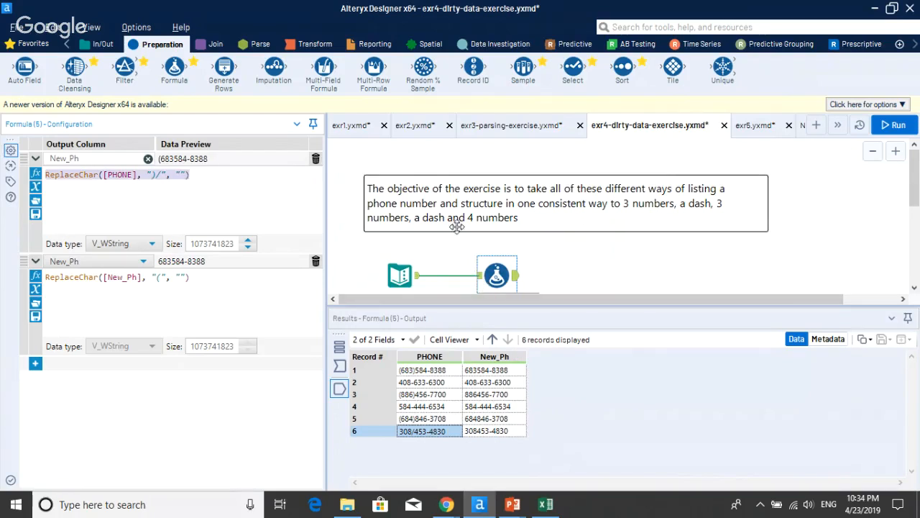
left_click(181, 174)
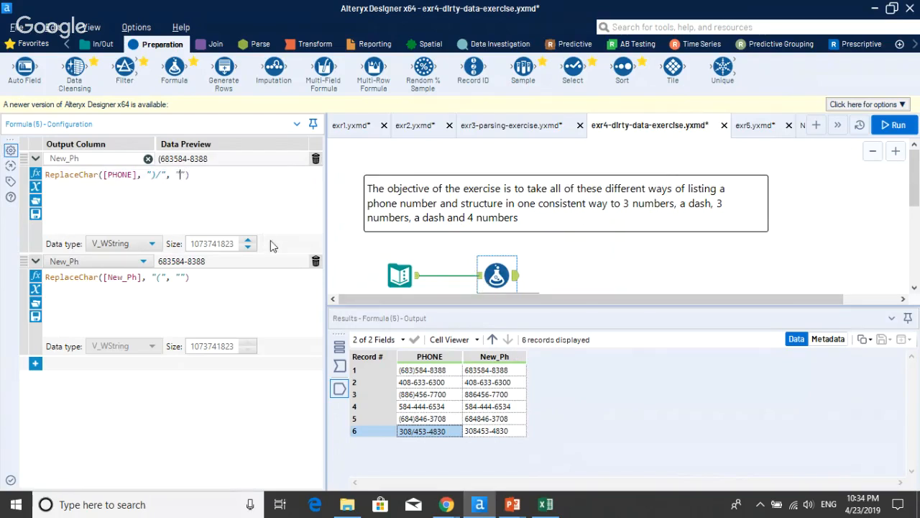
type("-")
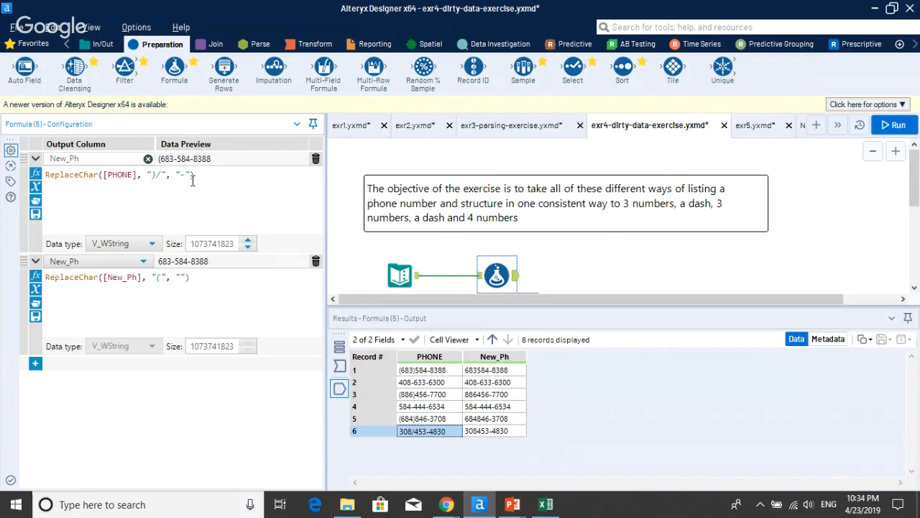
left_click(895, 125)
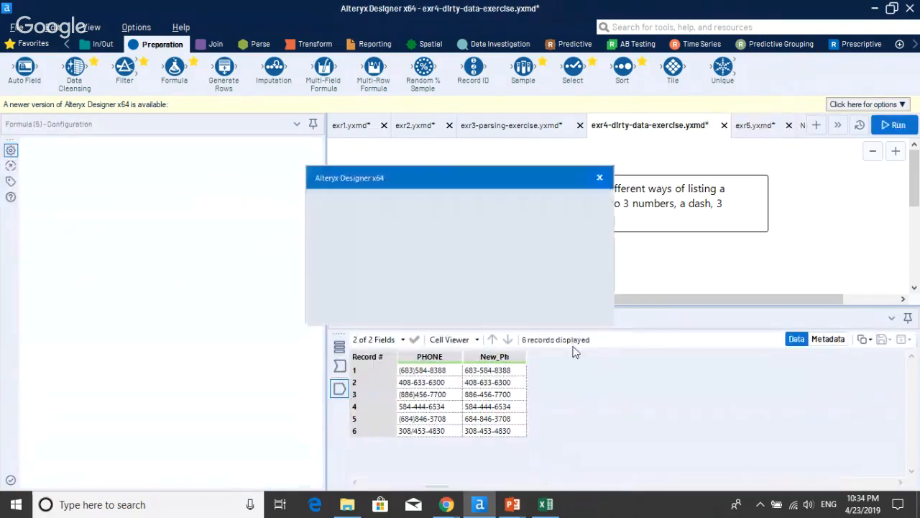
left_click(579, 310)
- Check the dash formatting of the New_Ph values across the output records
left_click(494, 382)
left_click(496, 431)
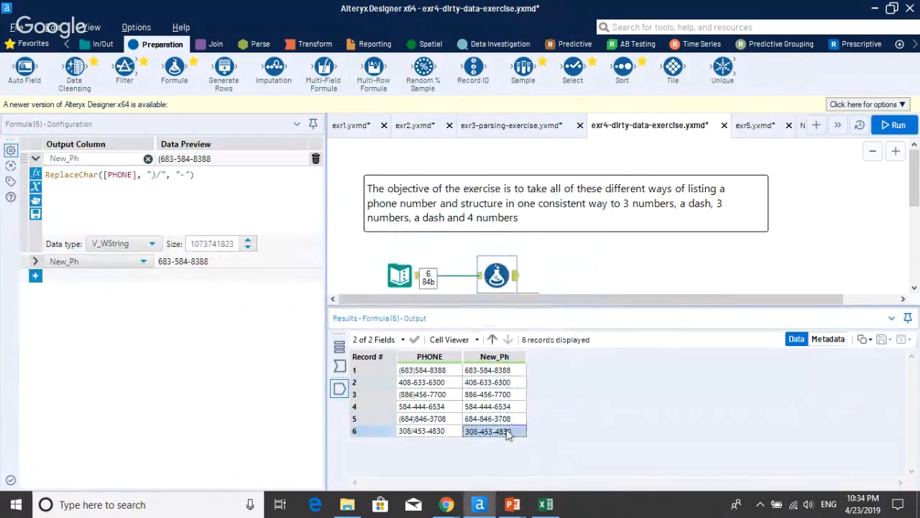
left_click(498, 382)
left_click(505, 406)
left_click(509, 431)
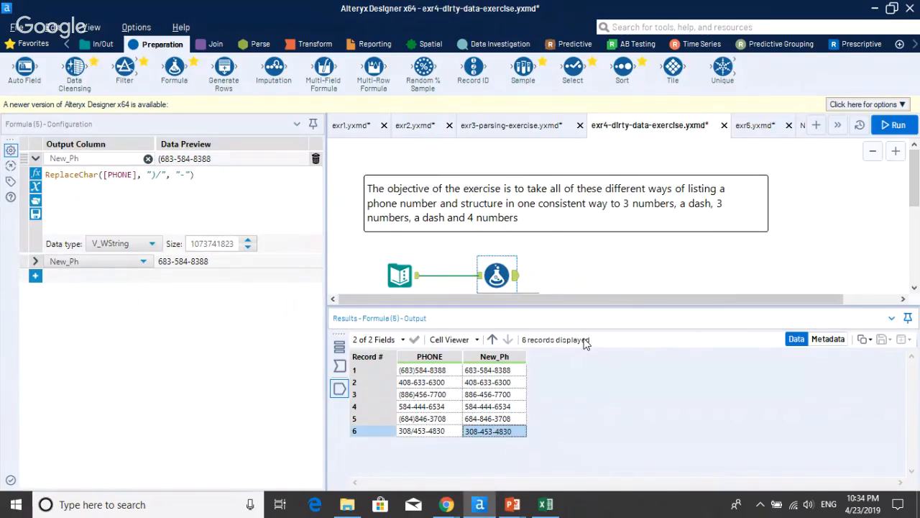
- Switch to the exr5.yxmd workflow and examine its missing-data instructions and the preview of dealing-with-missing-data.xlsx
left_click(758, 128)
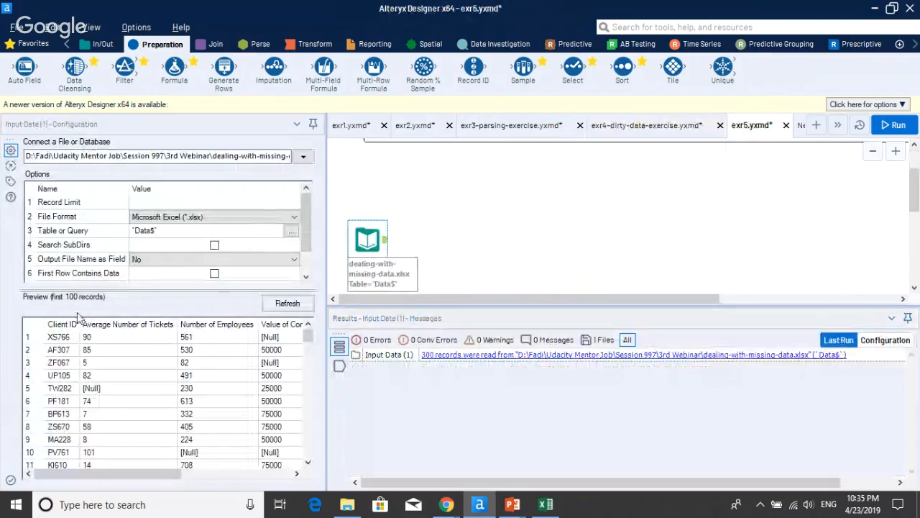
left_click(67, 379)
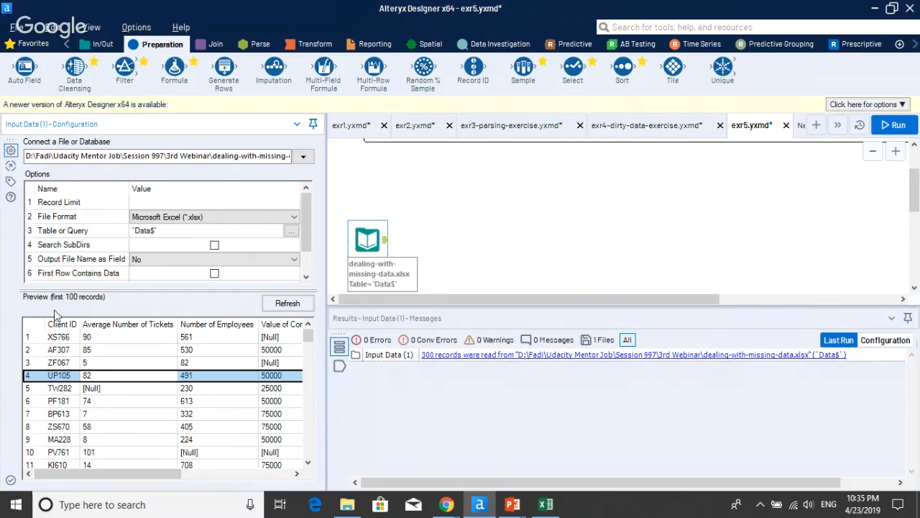
scroll(493, 185, "up", 2)
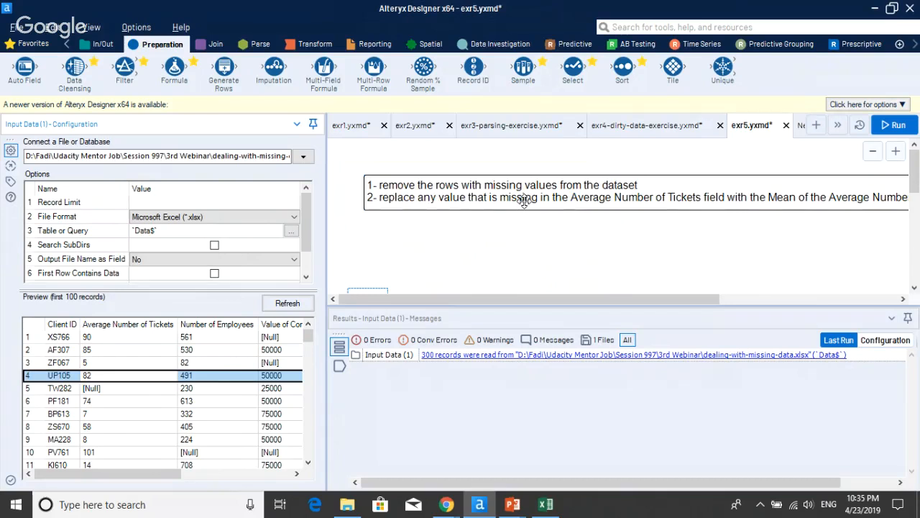
left_click(524, 201)
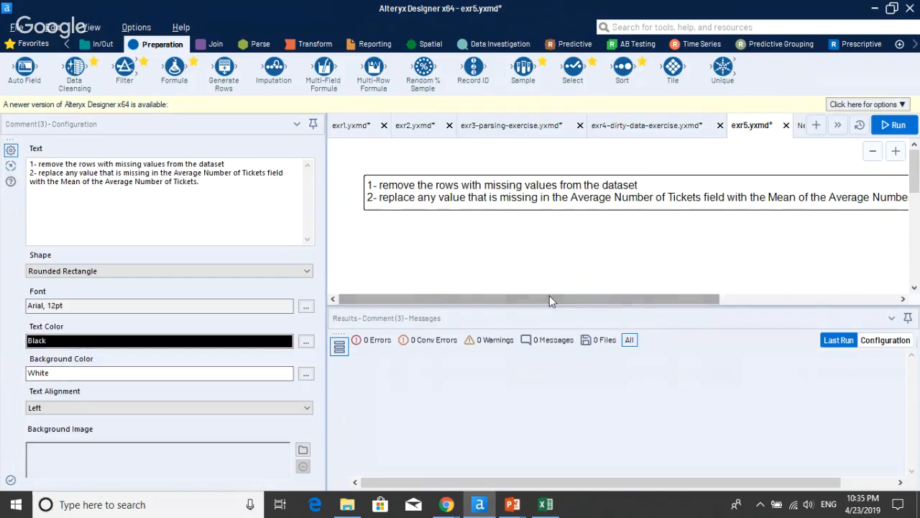
scroll(551, 240, "down", 3)
left_click(370, 229)
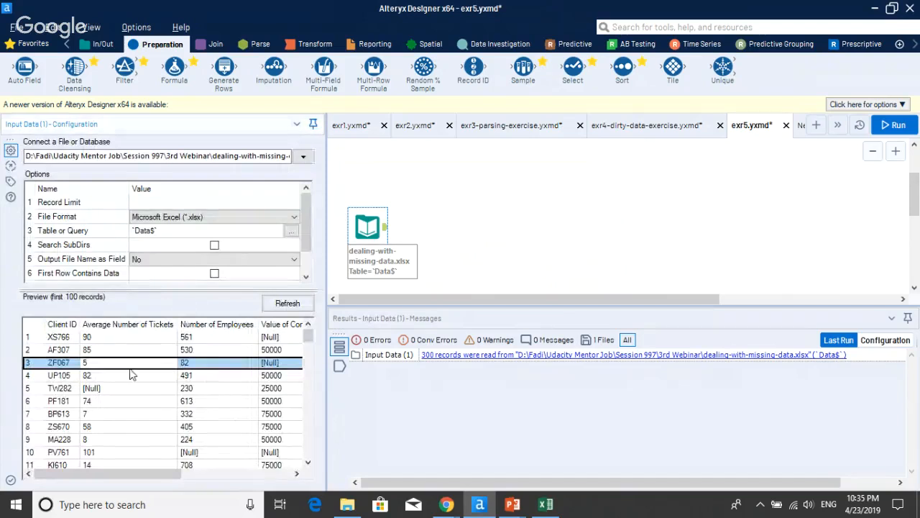
left_click(120, 341)
scroll(435, 229, "up", 3)
left_click(437, 185)
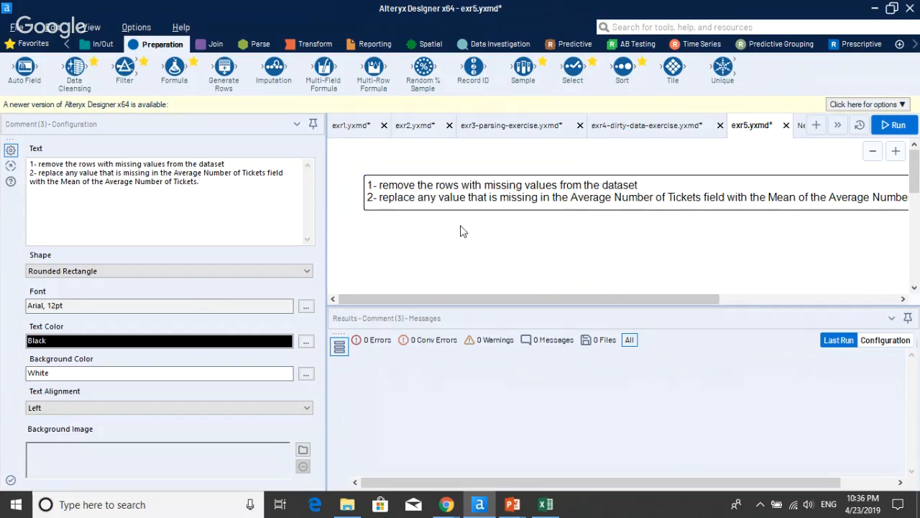
- Move the dealing-with-missing-data.xlsx Input Data tool slightly closer to the instruction comment above it
scroll(461, 231, "down", 2)
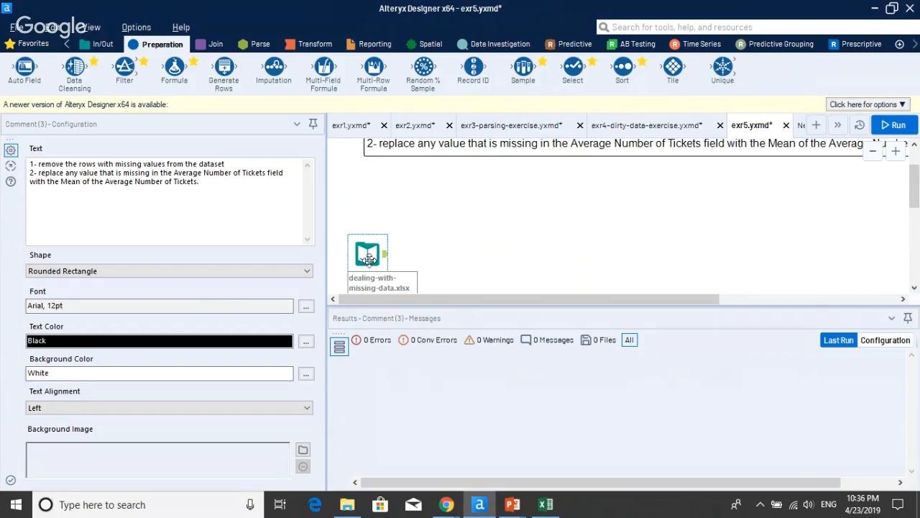
left_click_drag(368, 257, 368, 226)
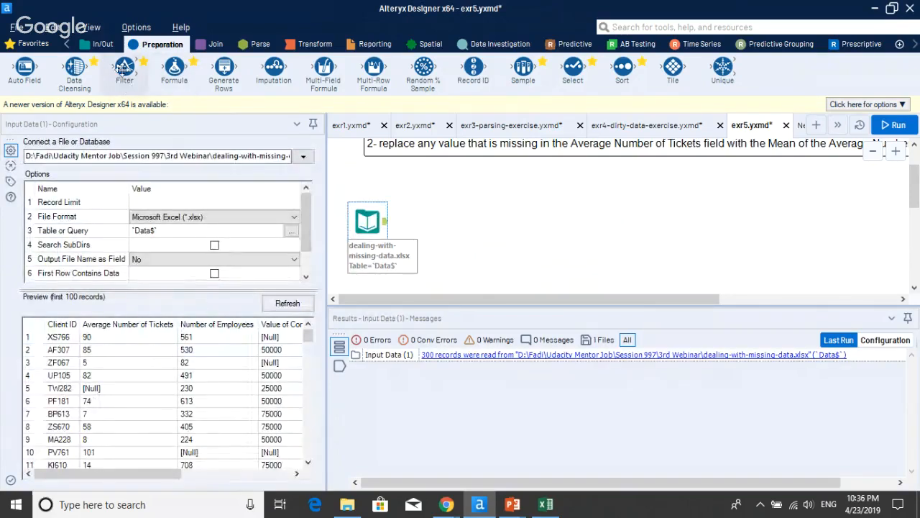
- Connect a Field Summary tool to the dealing-with-missing-data.xlsx input and include all fields in the summary
left_click_drag(125, 68, 473, 205)
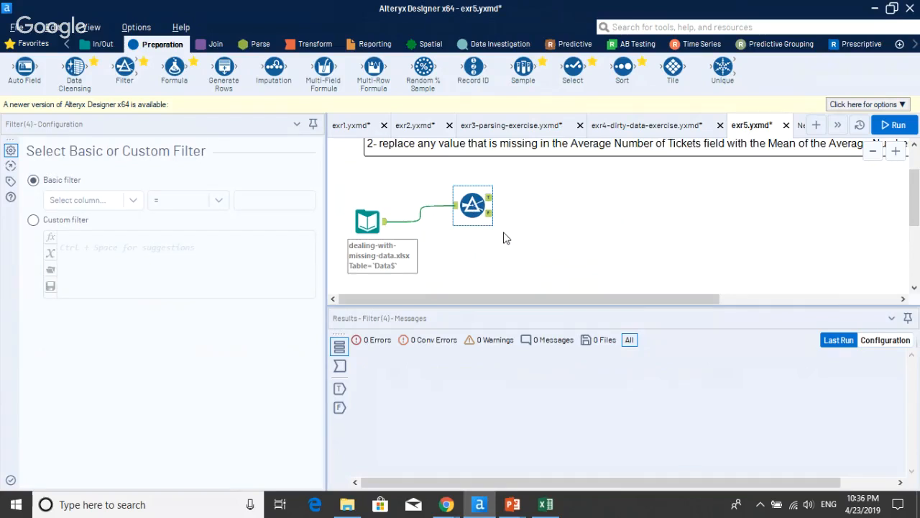
key("Delete")
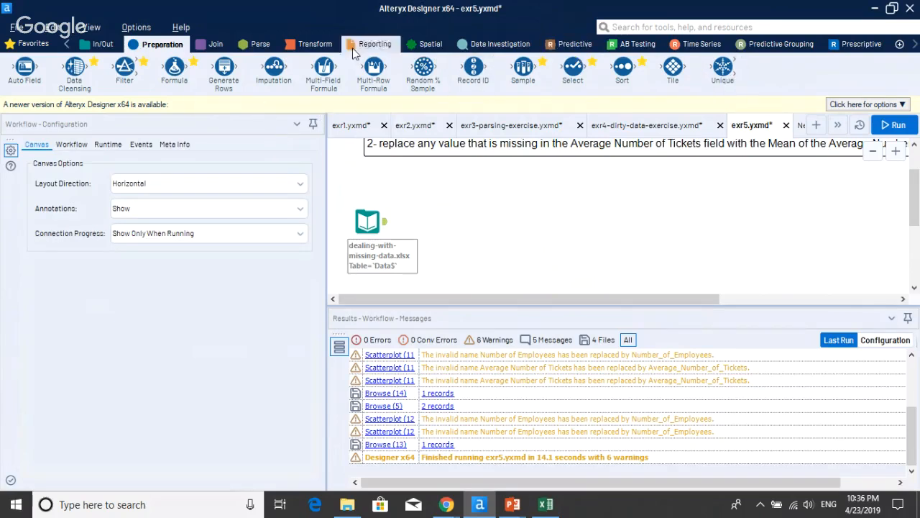
left_click(505, 45)
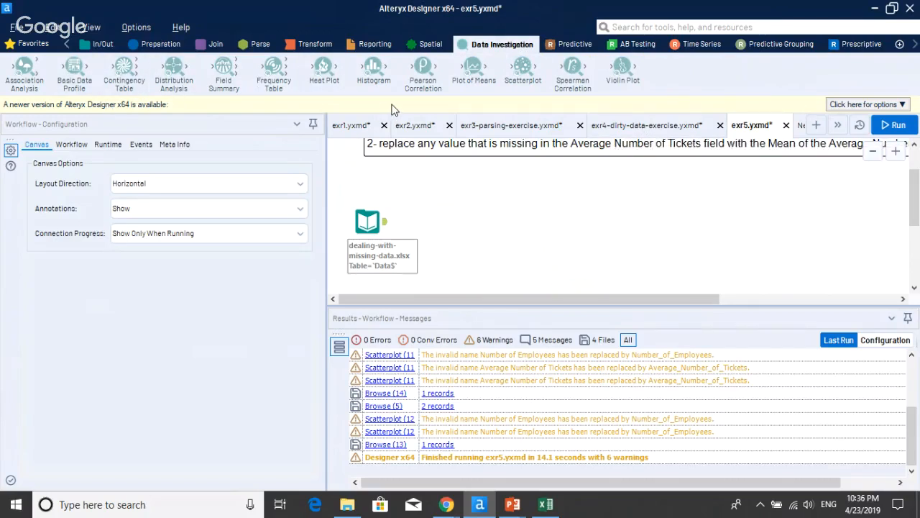
left_click_drag(224, 71, 440, 202)
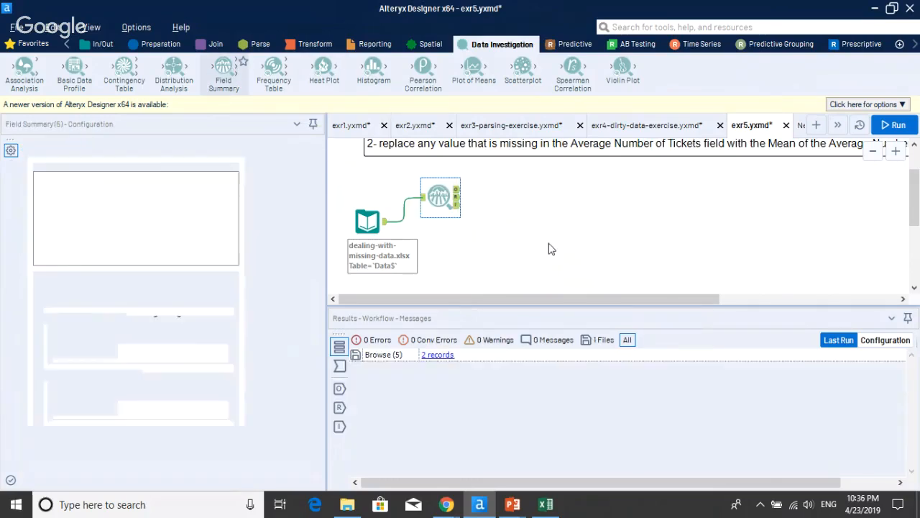
left_click(276, 167)
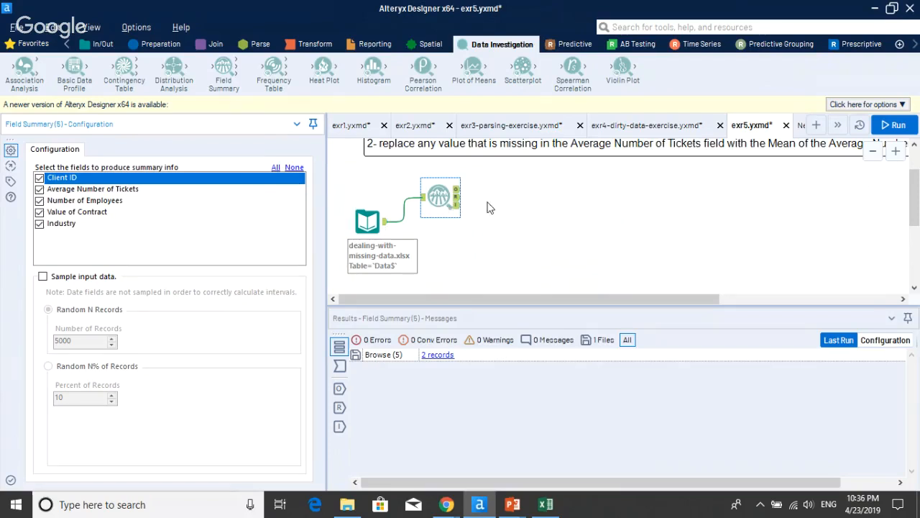
- Add a Browse after the Field Summary tool's Reports output and run the workflow
left_click(431, 187)
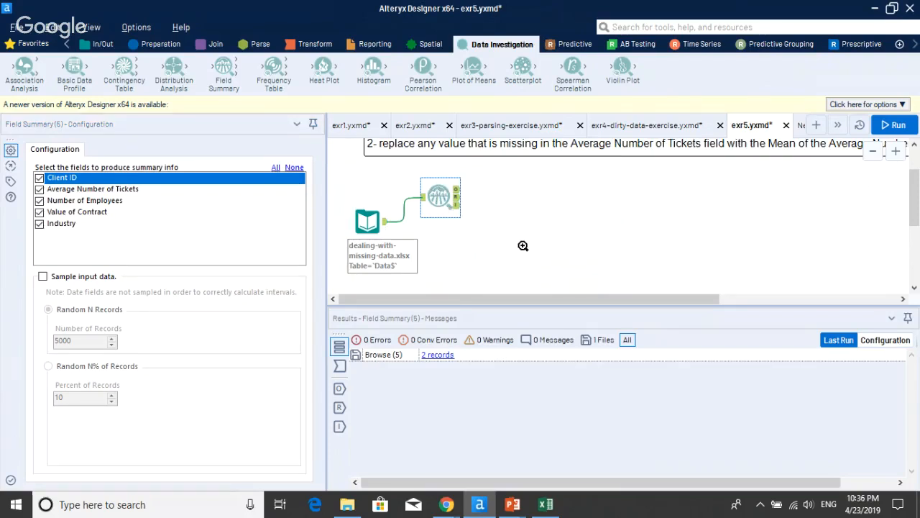
right_click(436, 196)
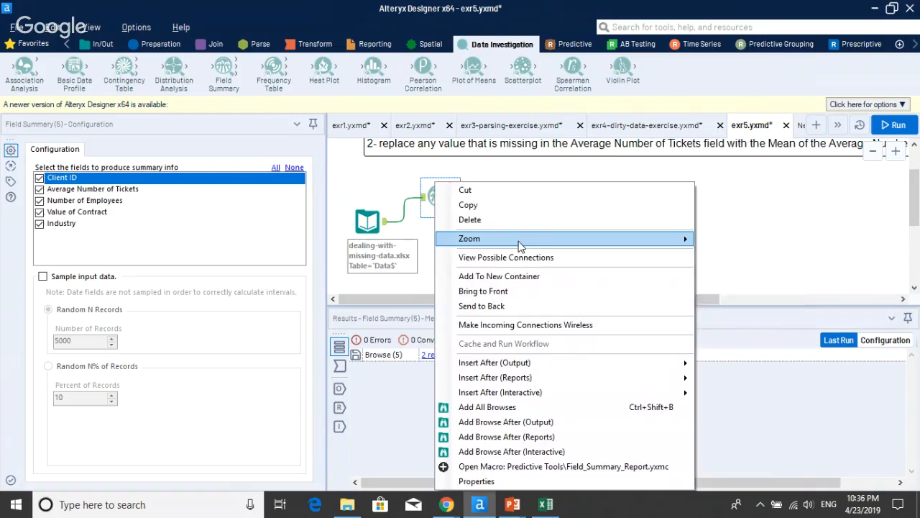
left_click(594, 438)
left_click(894, 124)
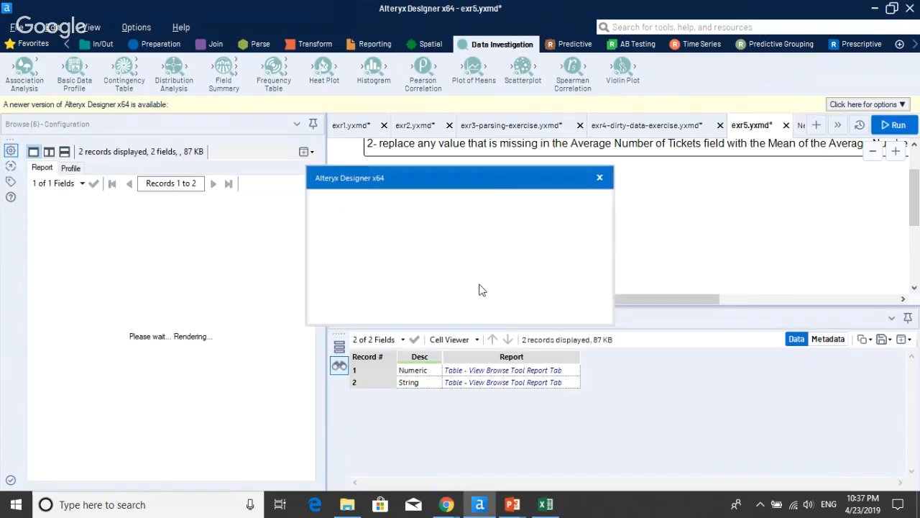
left_click(580, 300)
- View all records of the Field Summary report in a separate maximized window and examine each field's percentage of missing values
left_click(307, 152)
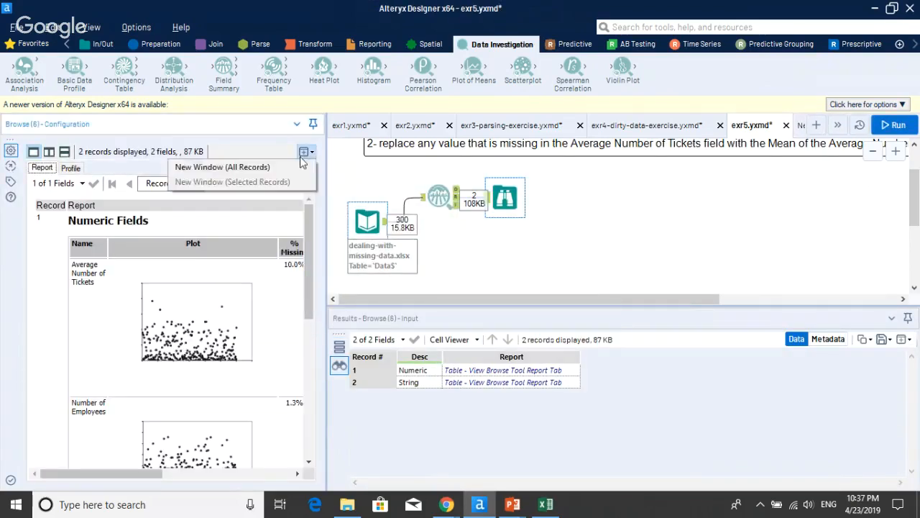
left_click(287, 168)
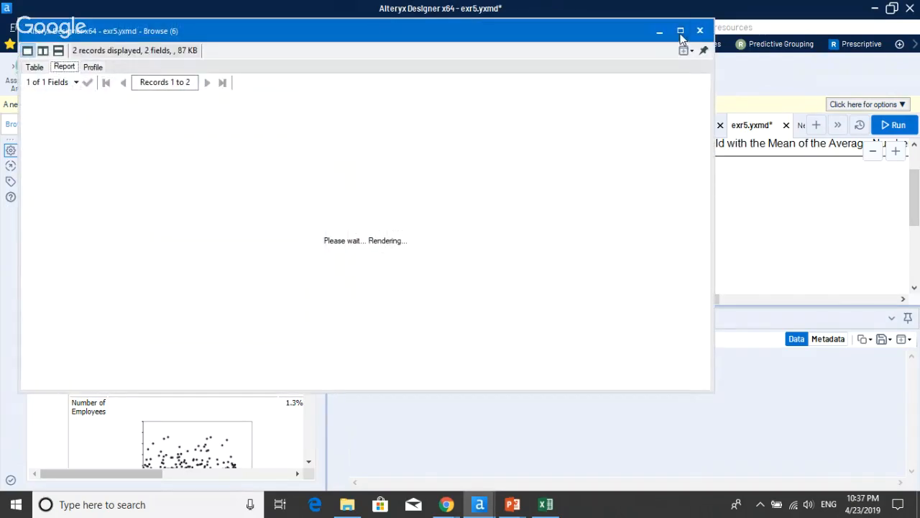
left_click(681, 29)
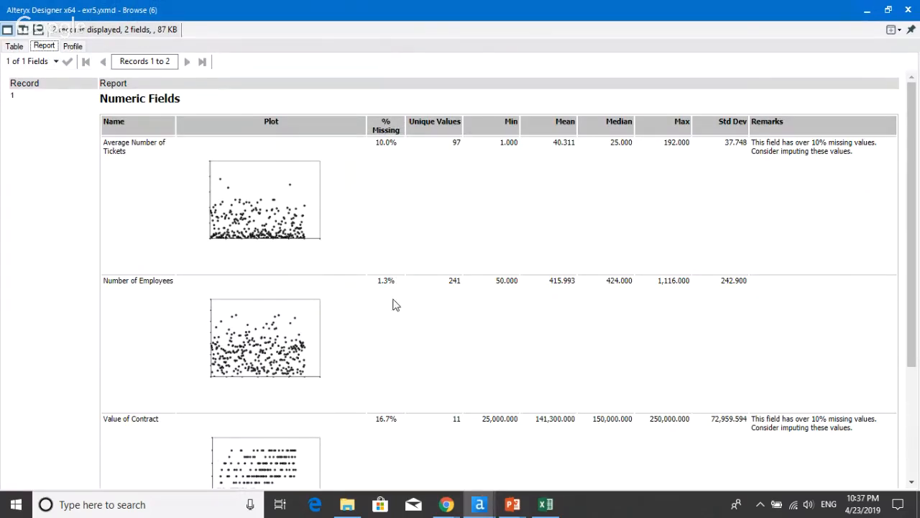
left_click_drag(397, 142, 376, 141)
left_click_drag(111, 140, 175, 152)
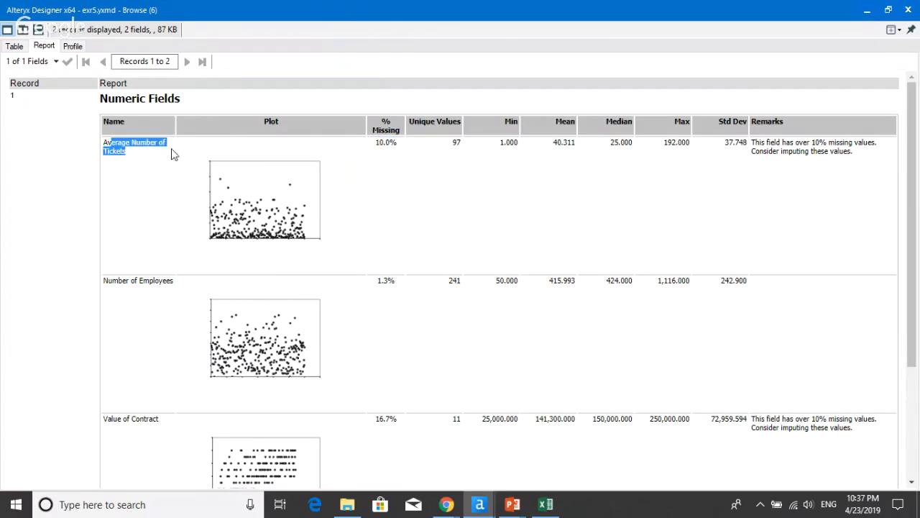
scroll(394, 300, "down", 2)
scroll(396, 310, "down", 2)
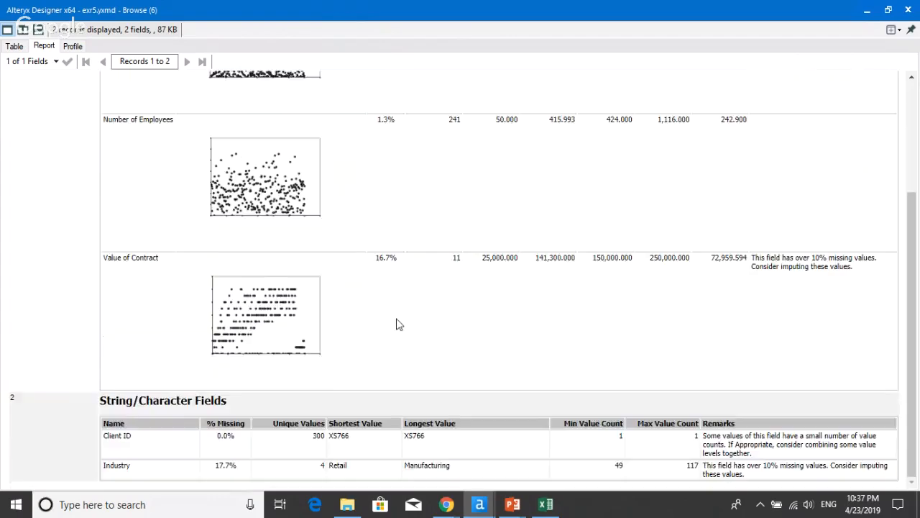
scroll(417, 271, "up", 2)
scroll(393, 197, "down", 2)
left_click_drag(237, 435, 212, 440)
left_click_drag(105, 435, 228, 439)
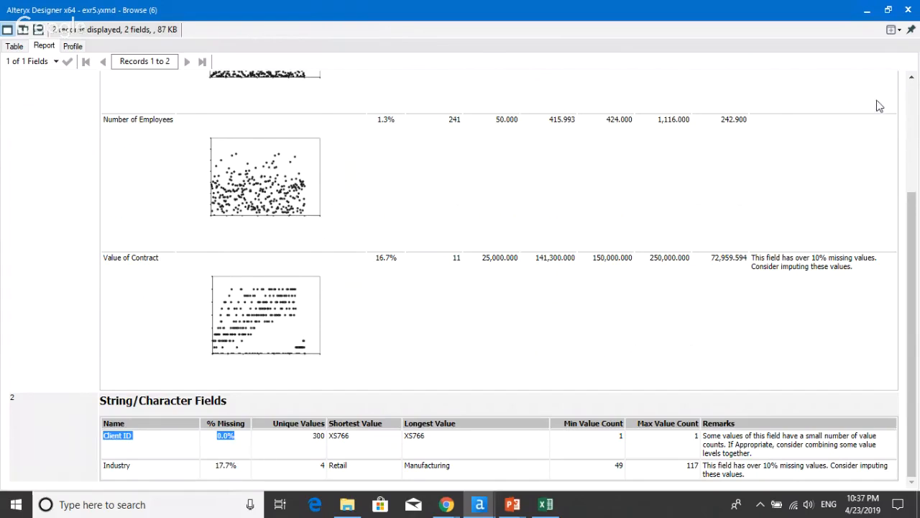
left_click(910, 9)
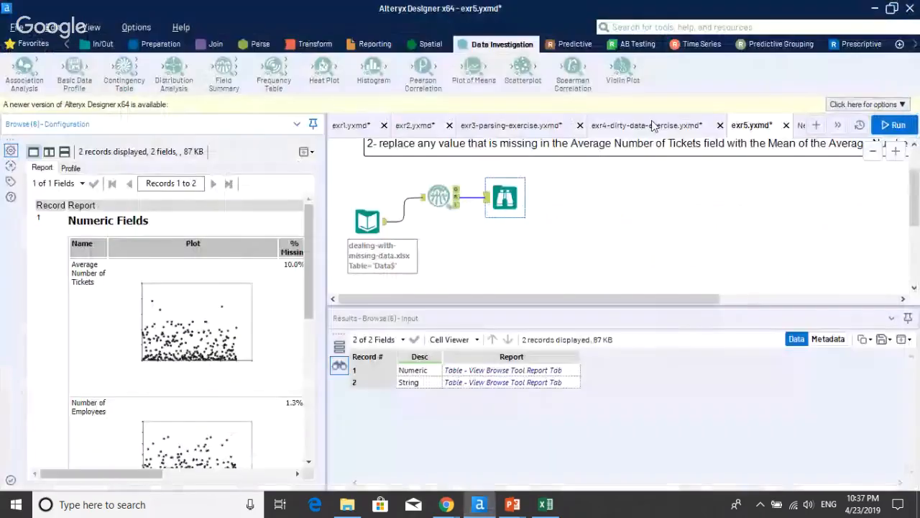
- Replace the Field Summary and Browse tools with a Filter that keeps records where Average Number of Tickets is not null
left_click_drag(552, 166, 428, 220)
key("Delete")
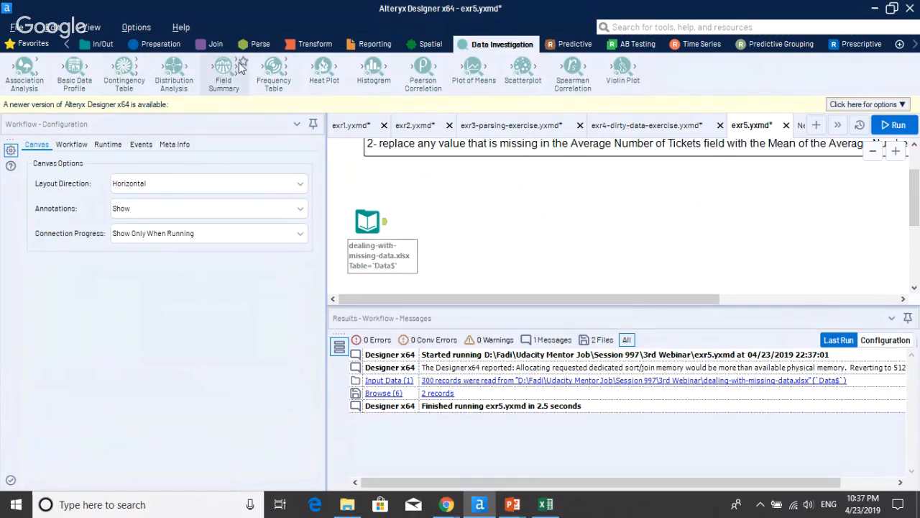
left_click(158, 45)
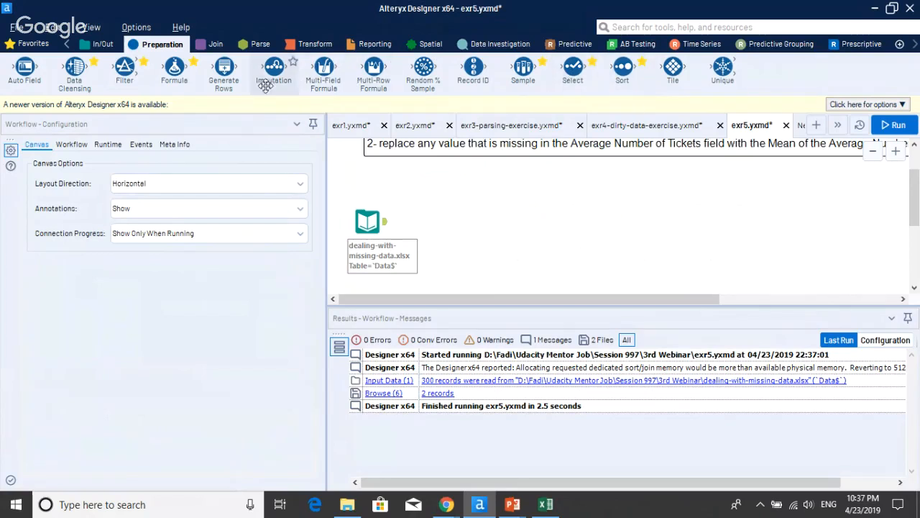
left_click_drag(124, 68, 441, 200)
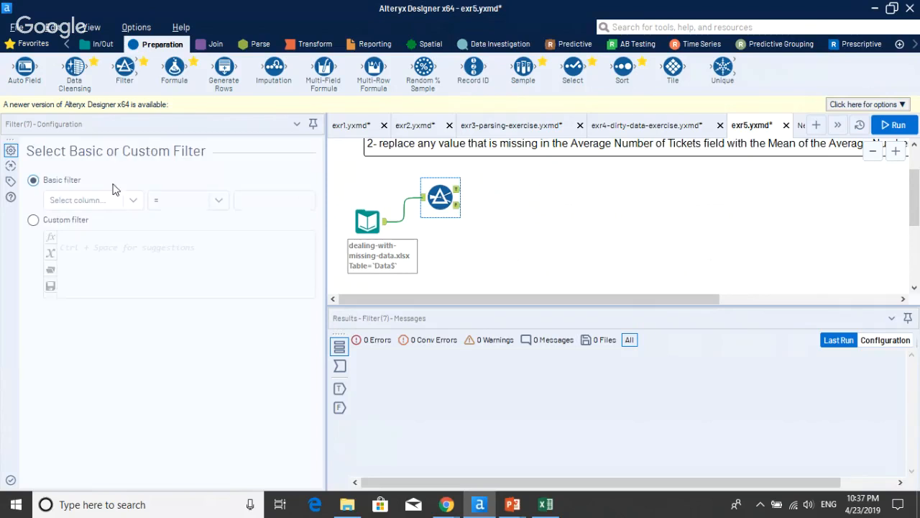
left_click(108, 201)
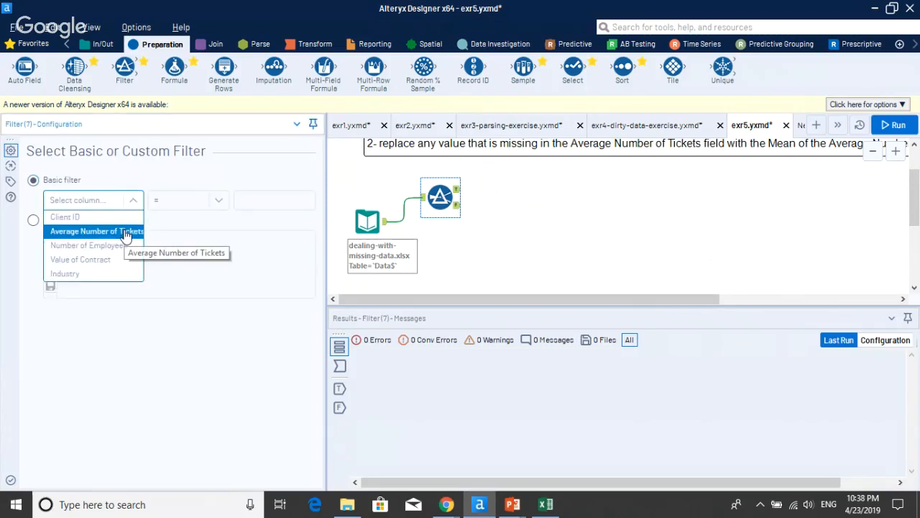
left_click(127, 232)
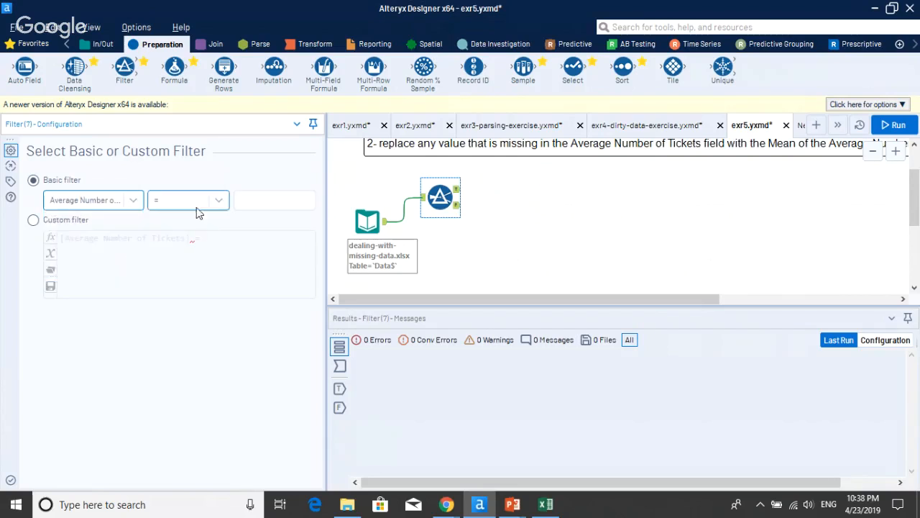
left_click(196, 207)
left_click(208, 316)
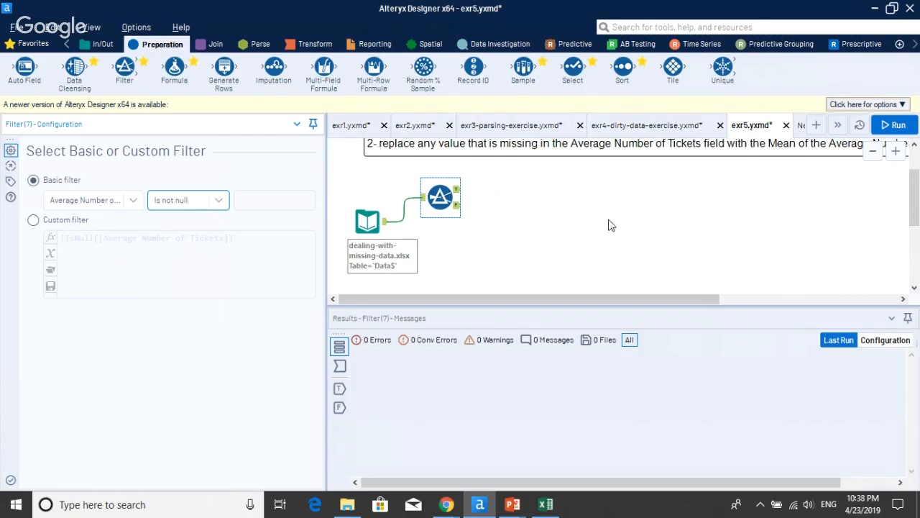
- Chain a second Filter to the first one's True output, keeping records where Number of Employees is not null
left_click_drag(128, 70, 513, 181)
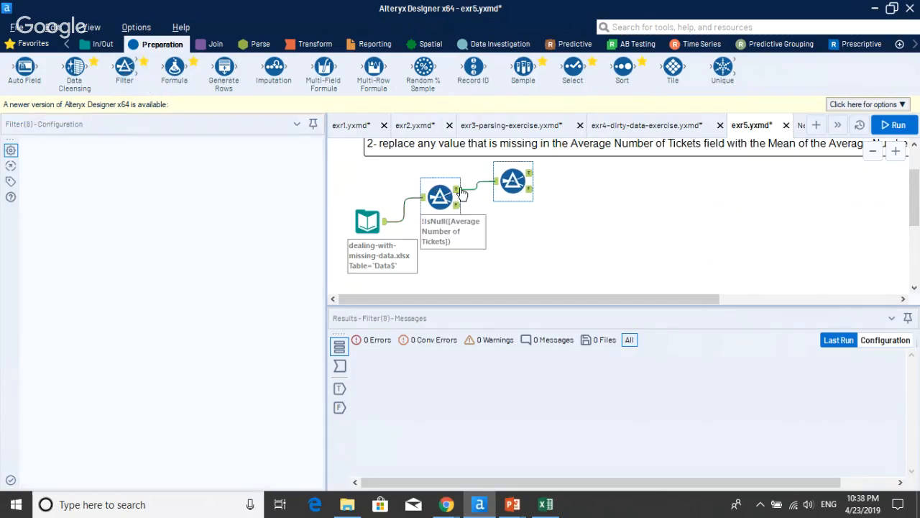
left_click(119, 201)
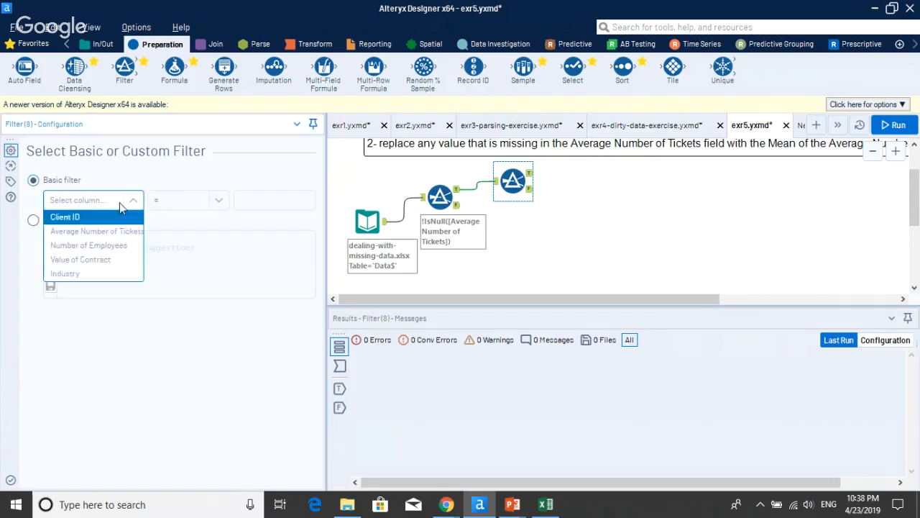
left_click(123, 245)
left_click(214, 201)
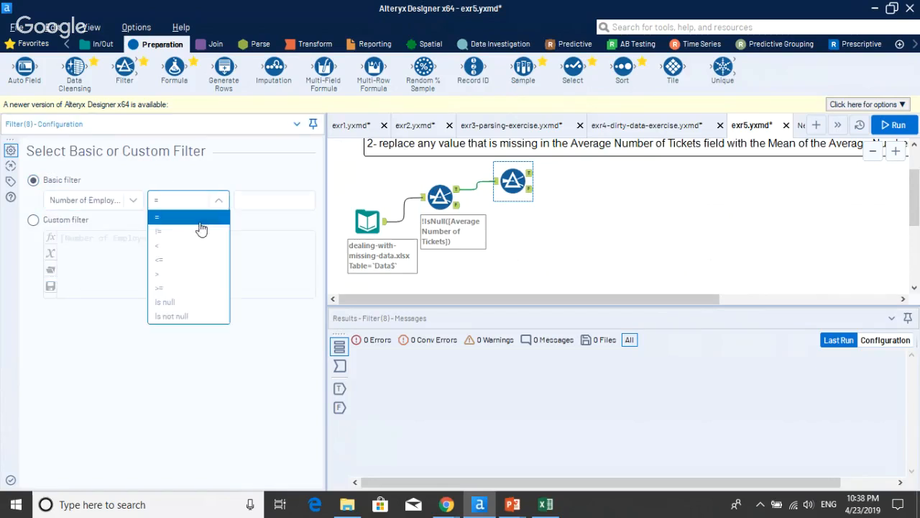
left_click(185, 318)
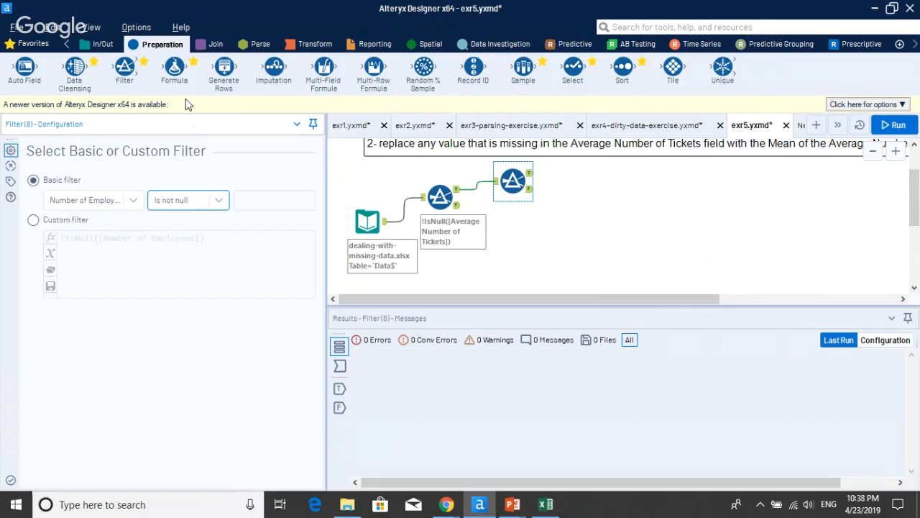
- Chain a third Filter to the Number of Employees filter's True output, keeping records where Value of Contract is not null
left_click_drag(129, 64, 572, 174)
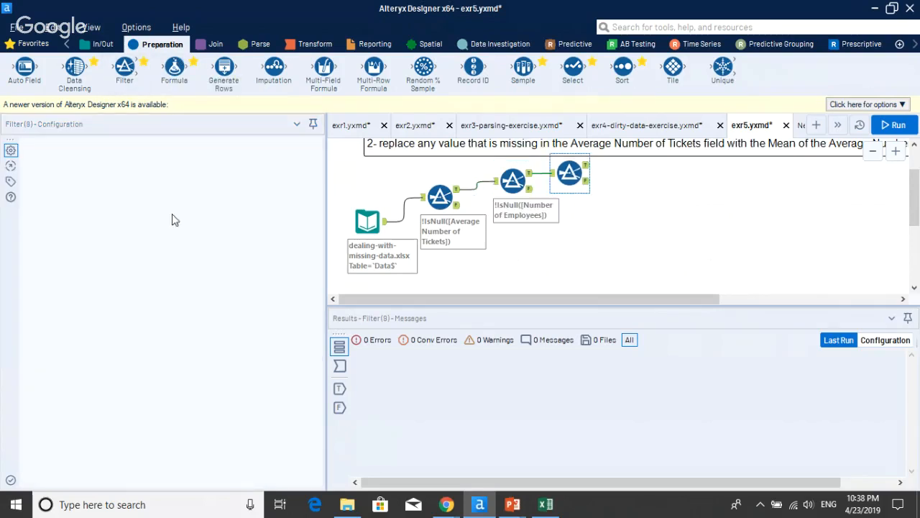
left_click(129, 200)
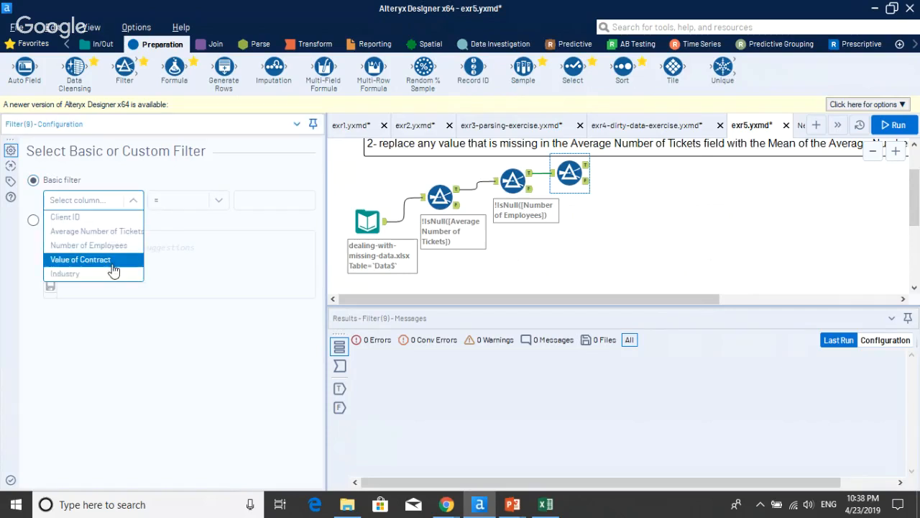
left_click(114, 262)
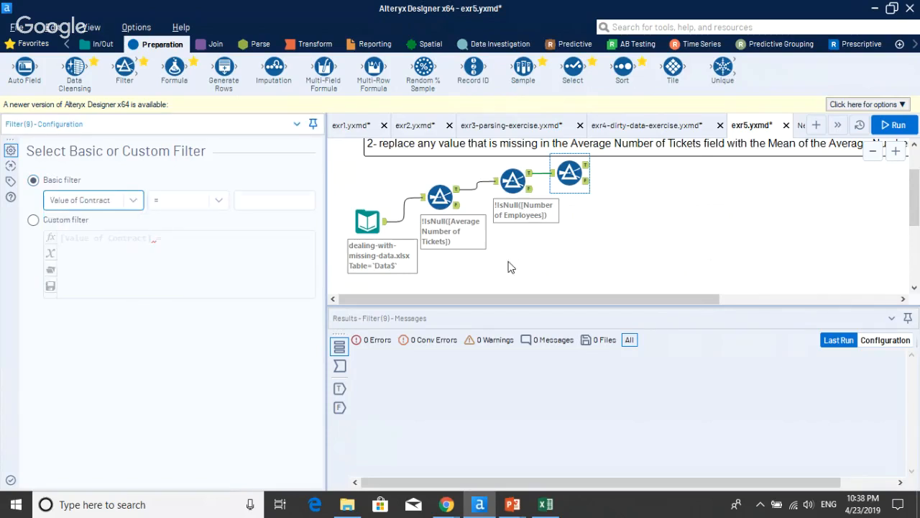
left_click(193, 202)
left_click(209, 316)
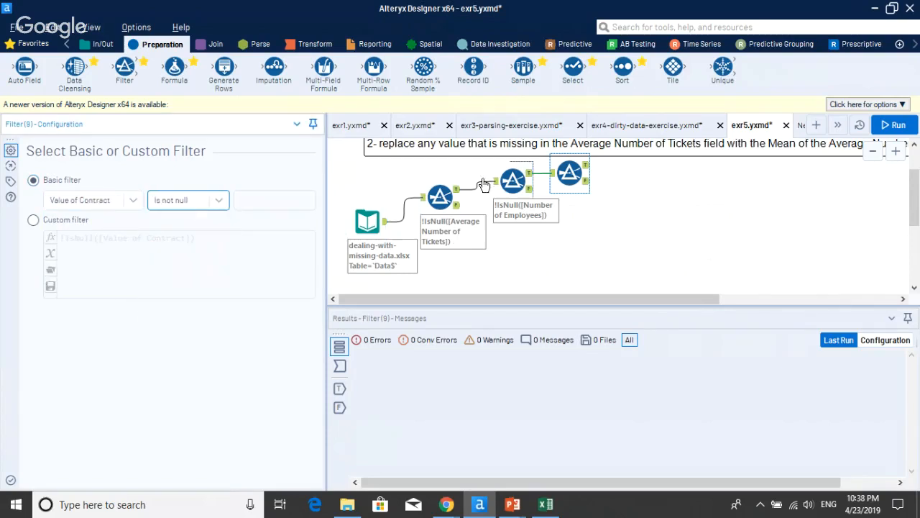
- Chain a fourth Filter to the True output, keeping records where Industry is not null, and run the workflow
left_click_drag(124, 68, 654, 180)
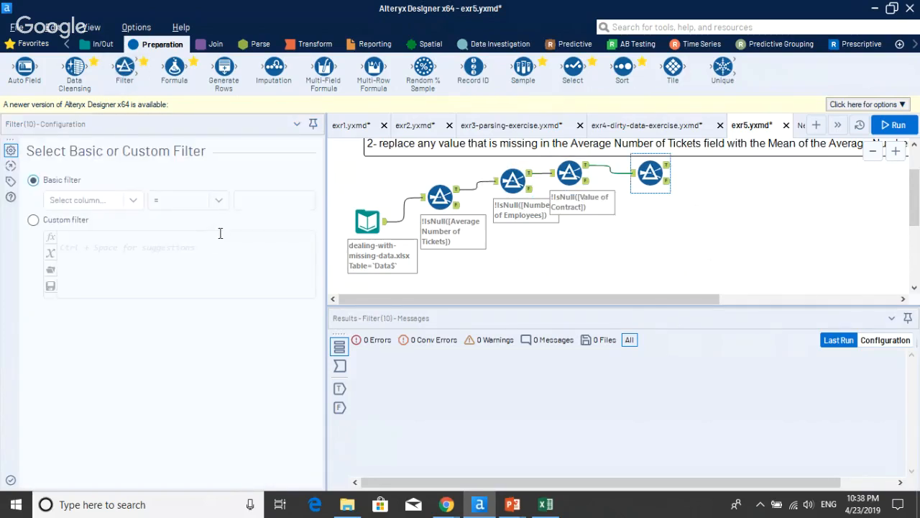
left_click(133, 207)
left_click(123, 276)
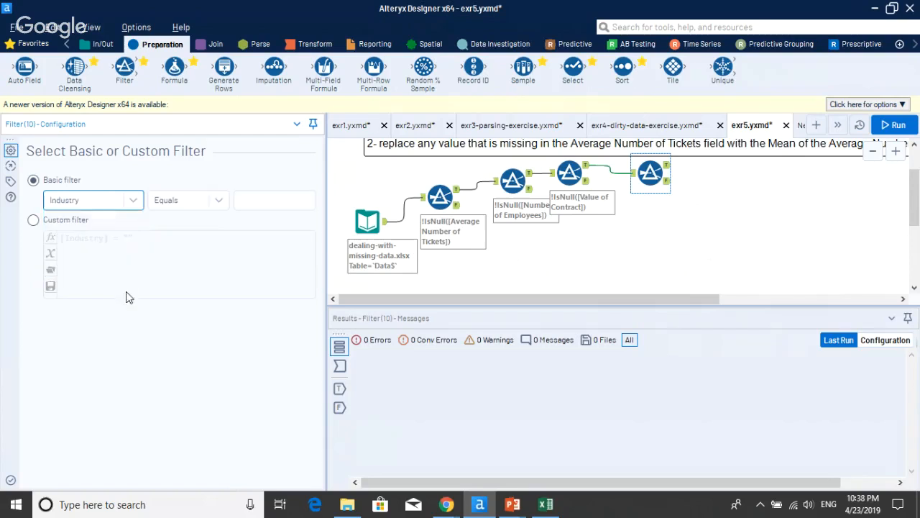
left_click(209, 200)
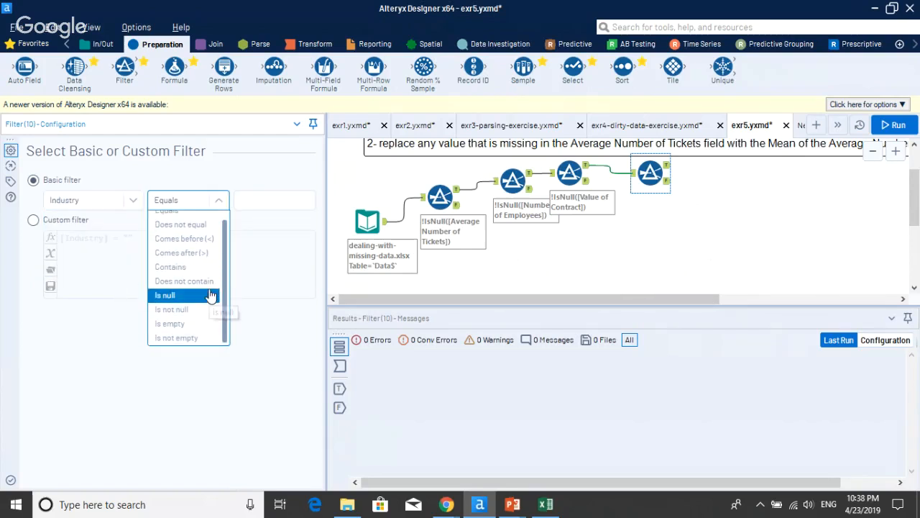
left_click(204, 310)
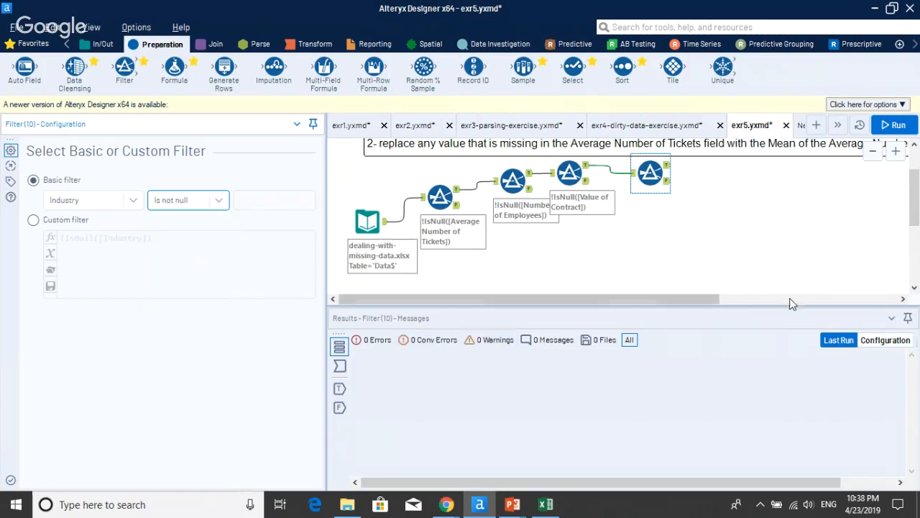
left_click_drag(914, 216, 913, 190)
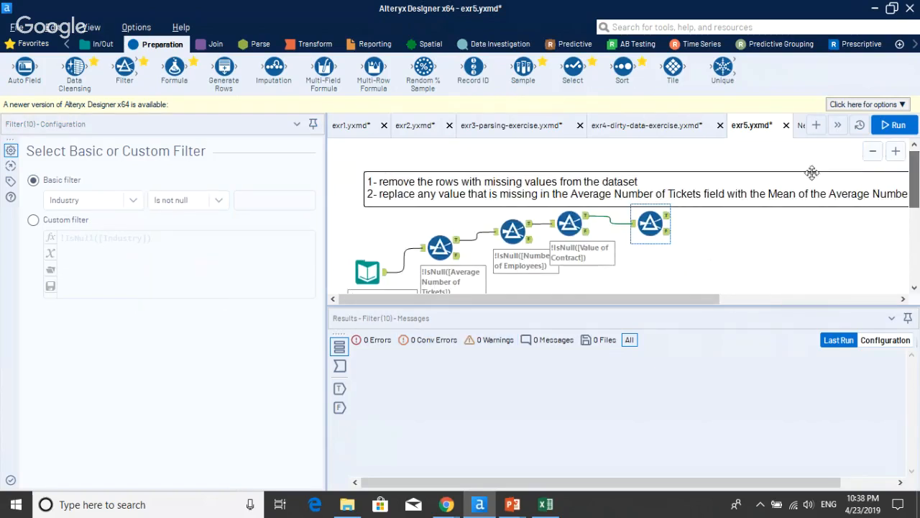
left_click(896, 128)
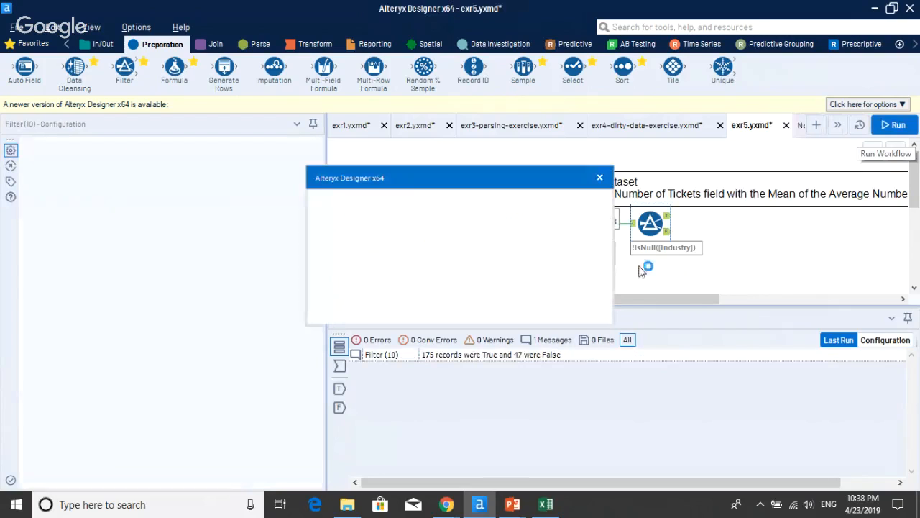
- Examine the records in the Industry filter's True output
left_click(581, 302)
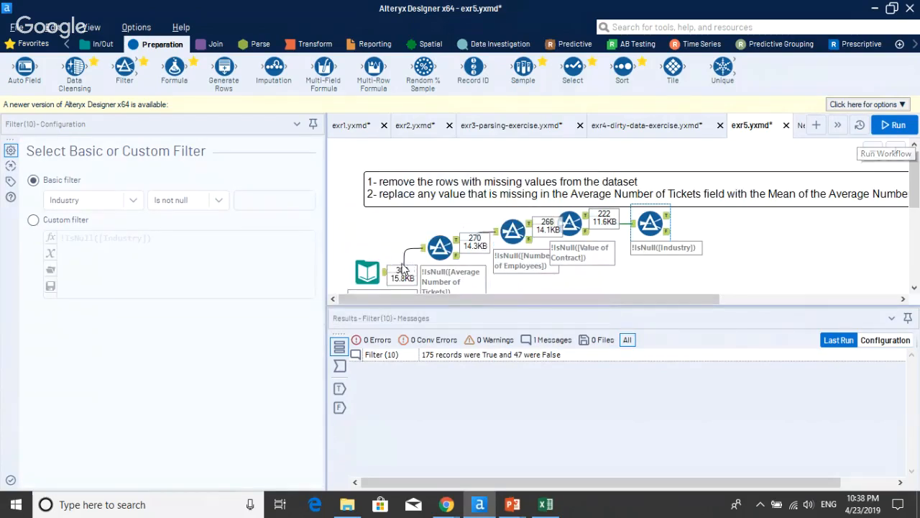
left_click(668, 217)
scroll(618, 403, "down", 5)
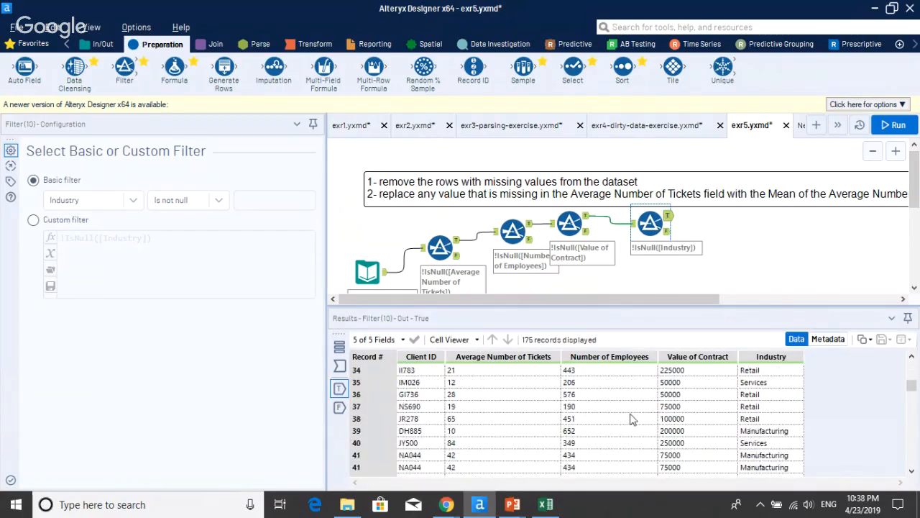
scroll(622, 418, "up", 3)
scroll(506, 382, "up", 4)
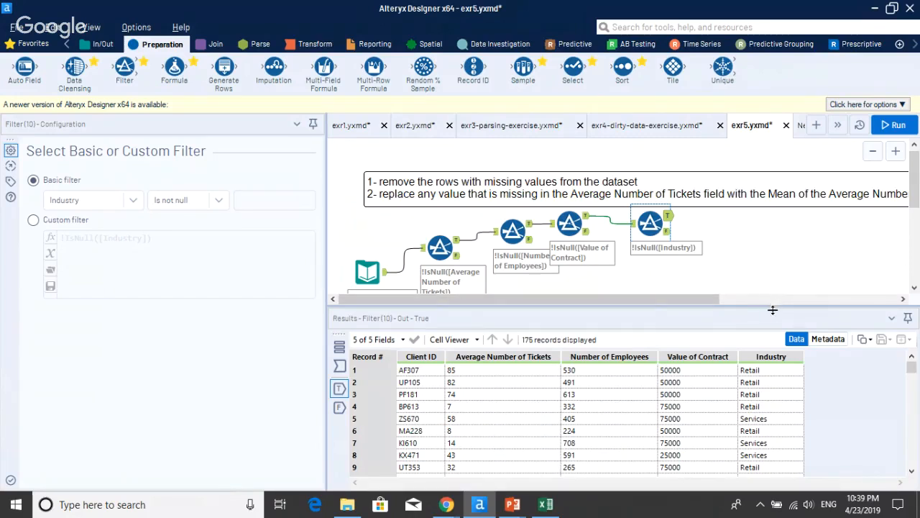
- Connect an Imputation tool to the Input Data tool, replacing nulls with the median in Average Number of Tickets only
left_click_drag(773, 310, 773, 356)
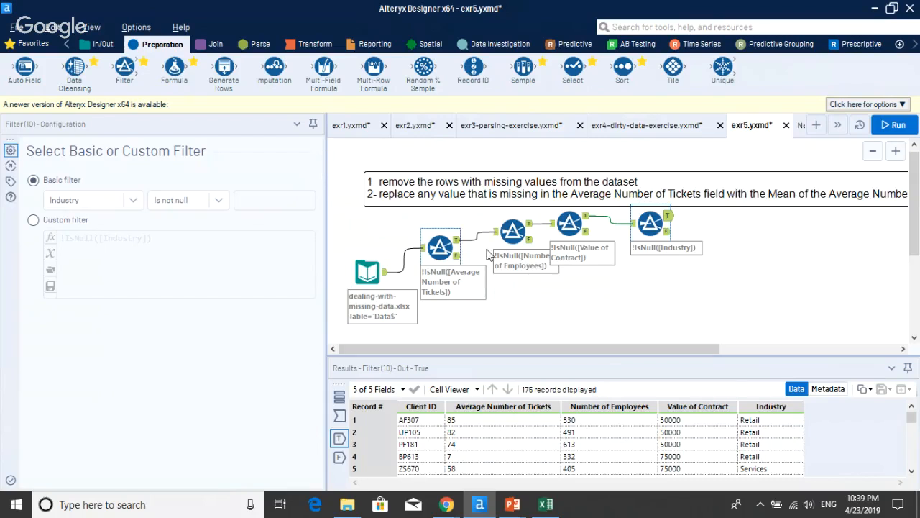
left_click_drag(368, 272, 359, 287)
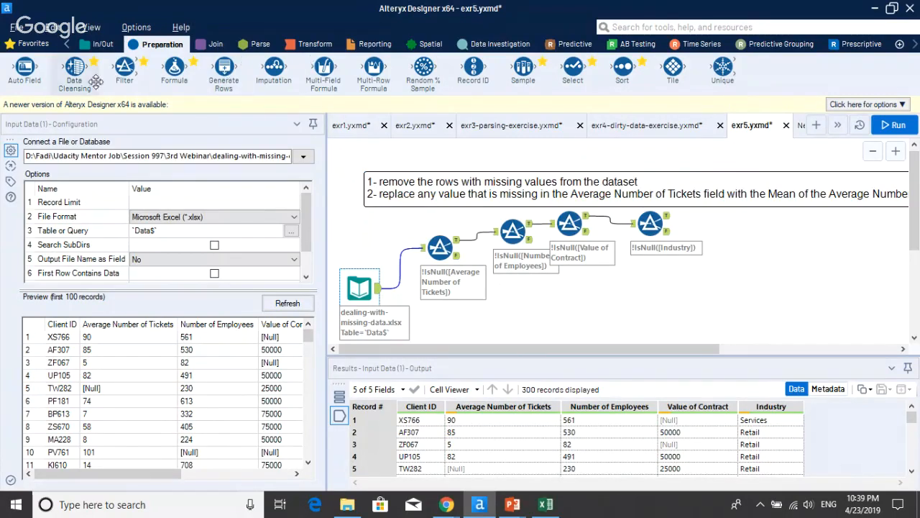
left_click_drag(274, 68, 441, 310)
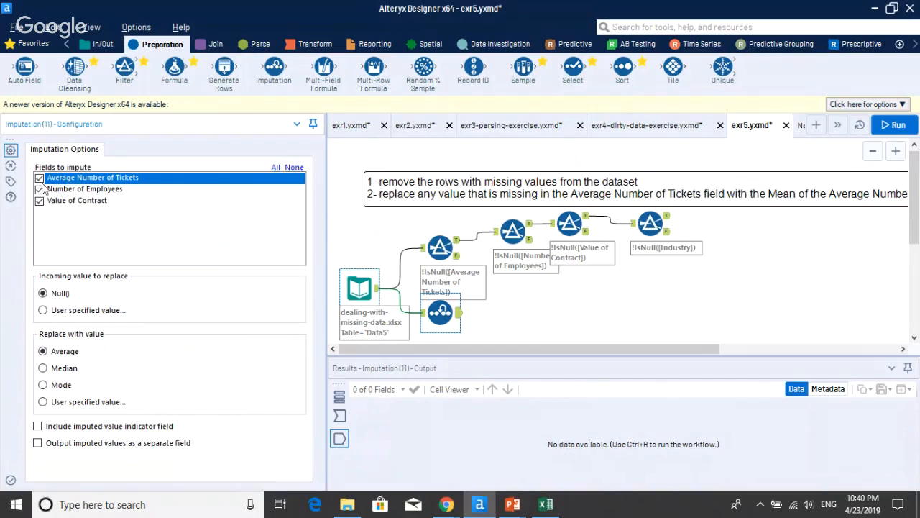
left_click(39, 189)
left_click(40, 200)
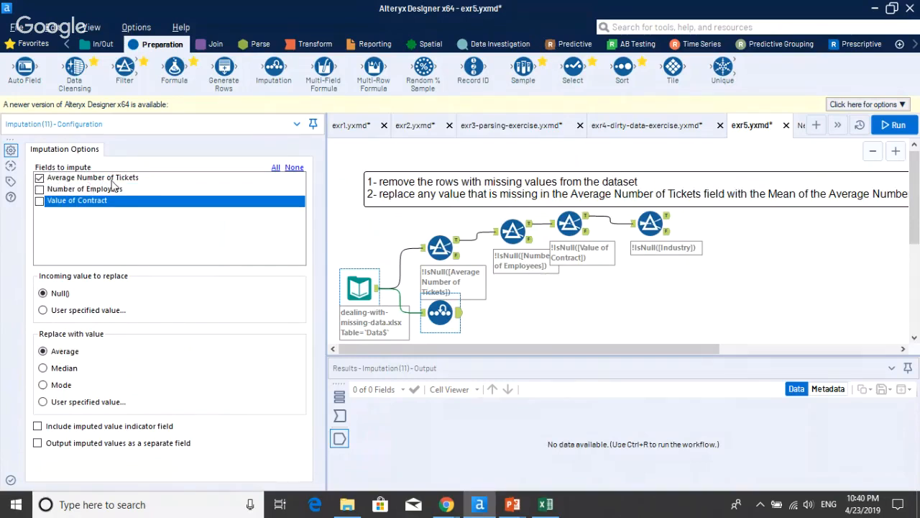
left_click(72, 370)
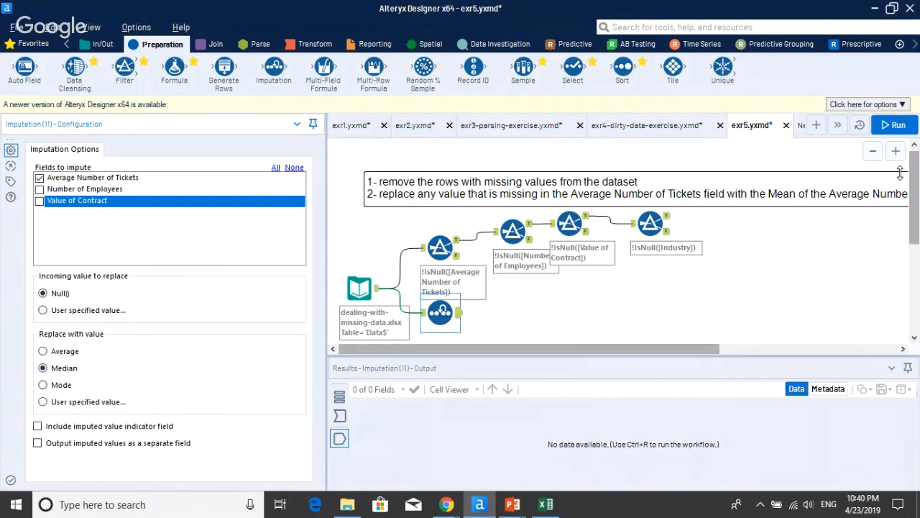
- Run the workflow and examine the Imputation tool's Average_Number_of_Tickets output values
left_click(893, 126)
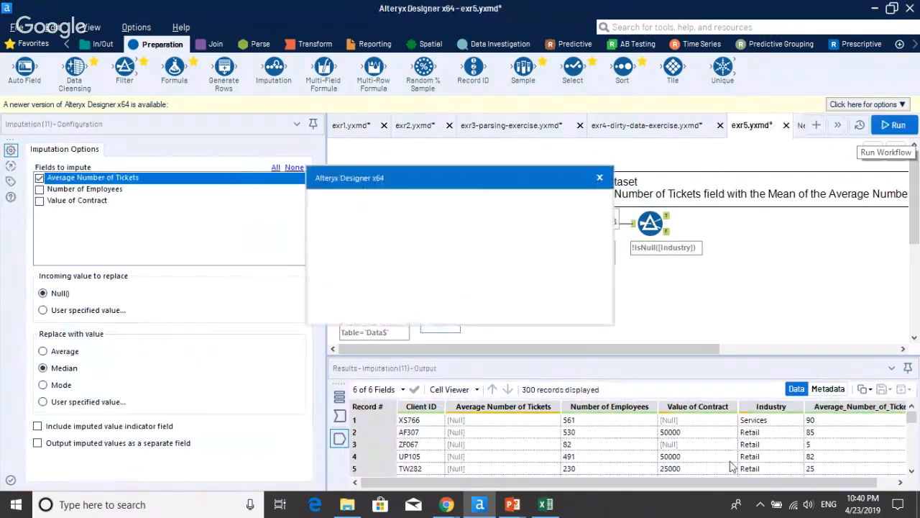
left_click(581, 299)
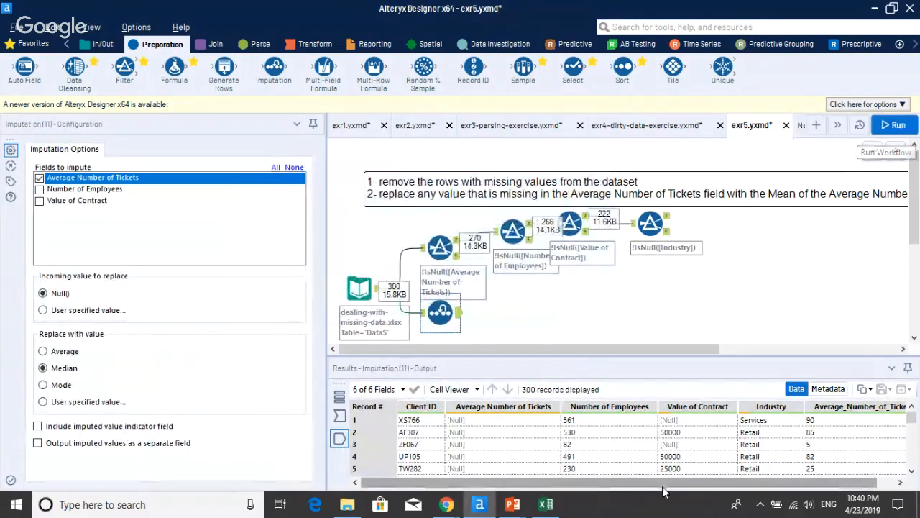
left_click_drag(663, 485, 873, 438)
left_click(855, 432)
left_click(856, 455)
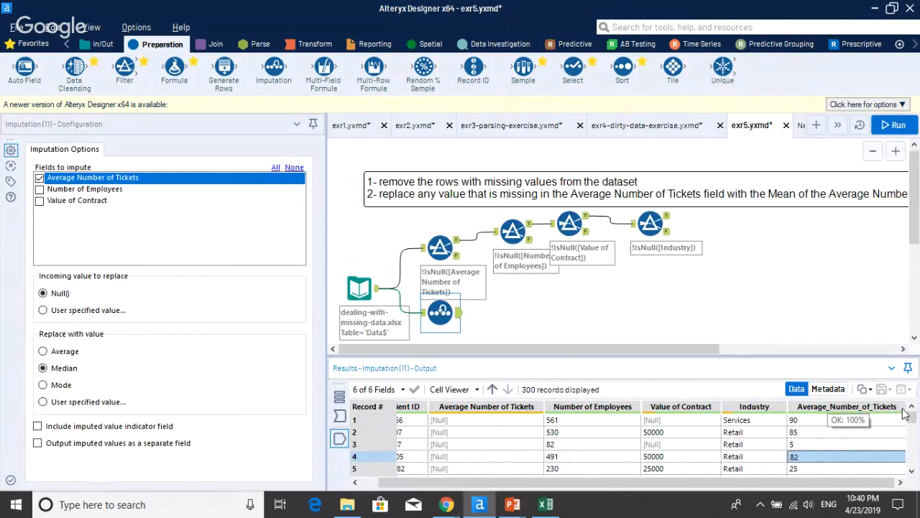
scroll(854, 446, "down", 5)
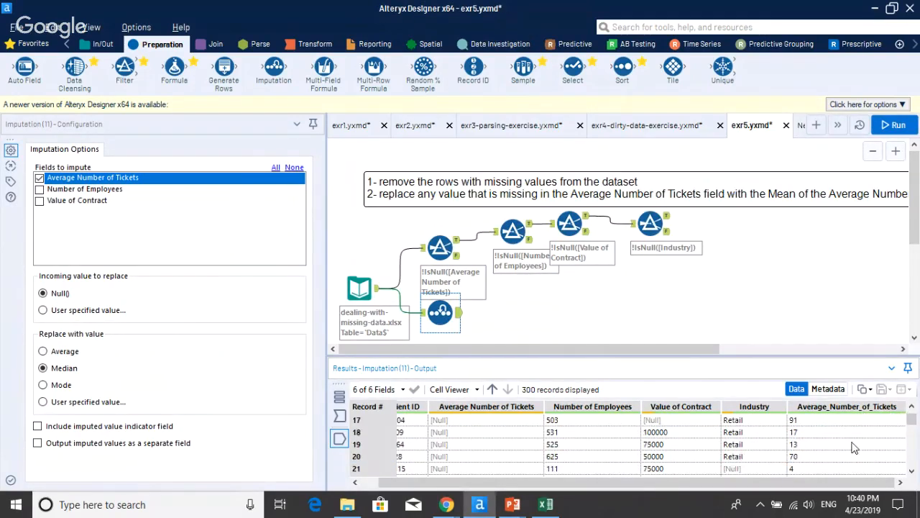
scroll(854, 448, "up", 5)
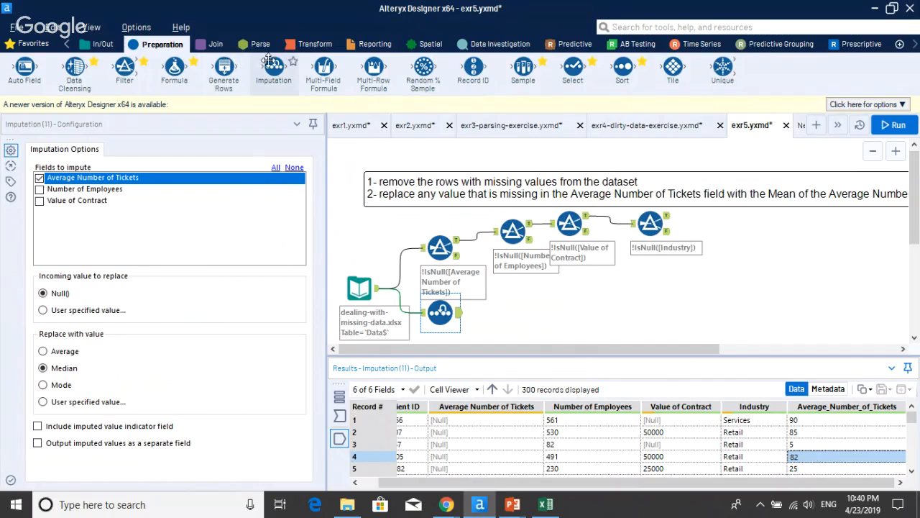
- Connect a Scatterplot to the Industry filter's True output, with Number of Employees as X and Average Number of Tickets as Y
left_click(499, 44)
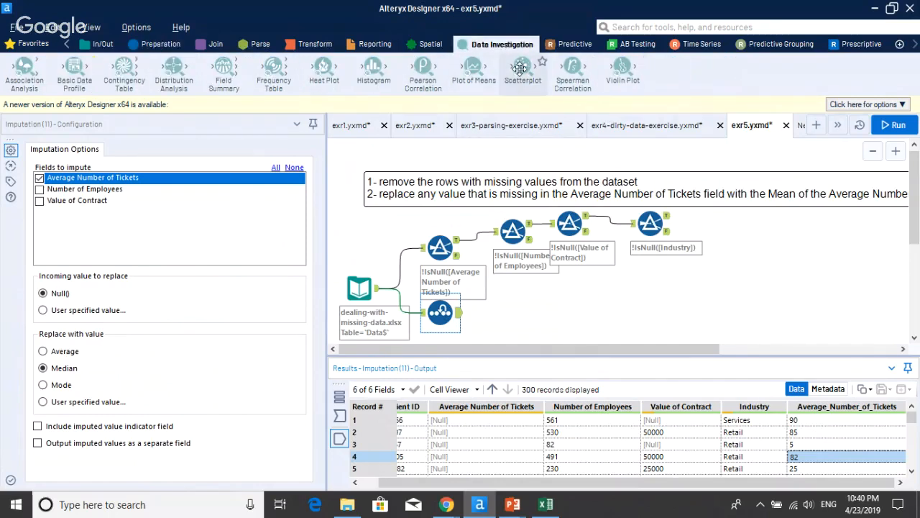
left_click_drag(522, 68, 748, 216)
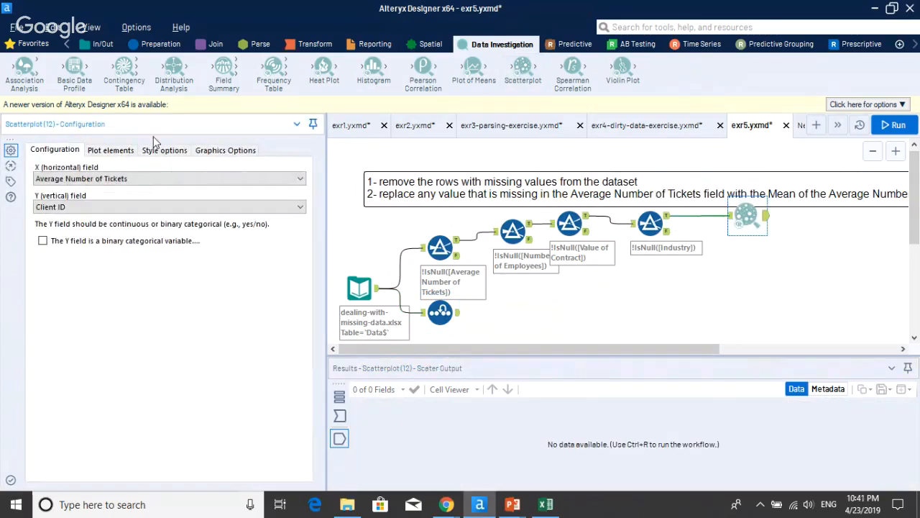
left_click(155, 179)
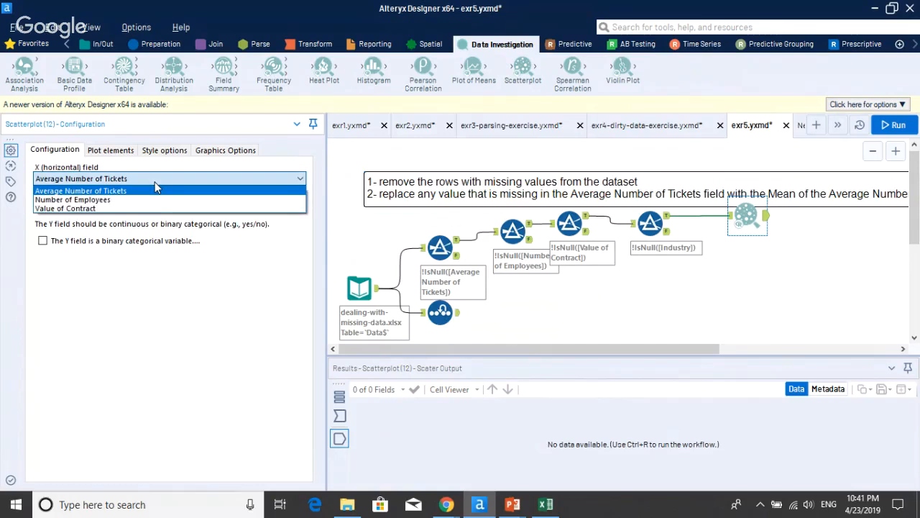
left_click(158, 199)
left_click(190, 208)
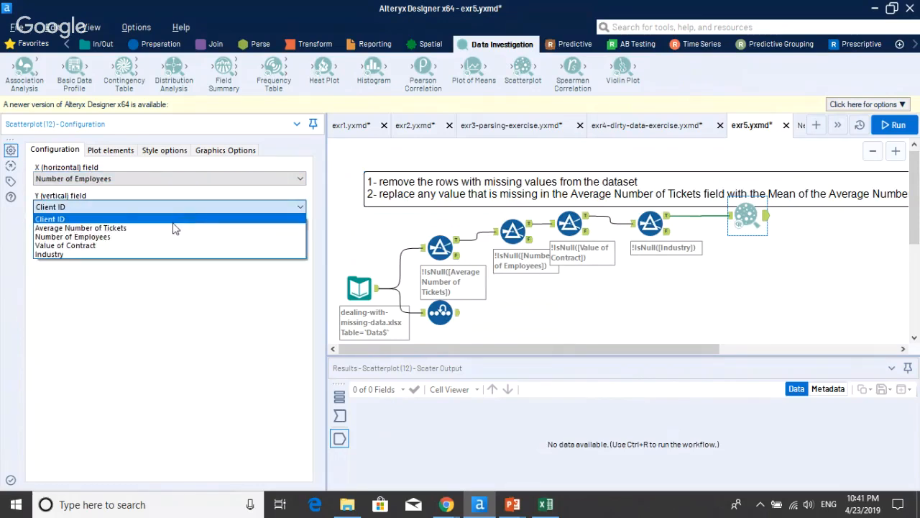
left_click(173, 228)
- Turn off the scatterplot's smooth line and add a Browse tool after it
left_click(115, 149)
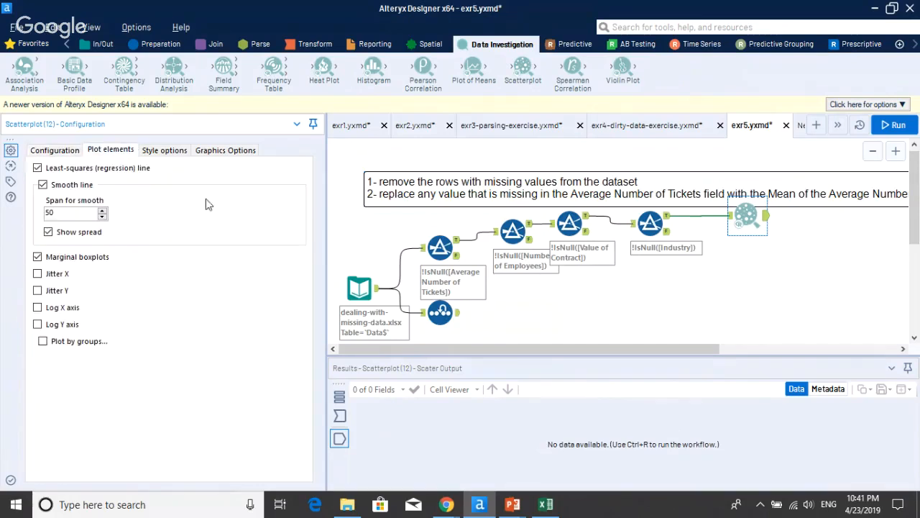
left_click(75, 185)
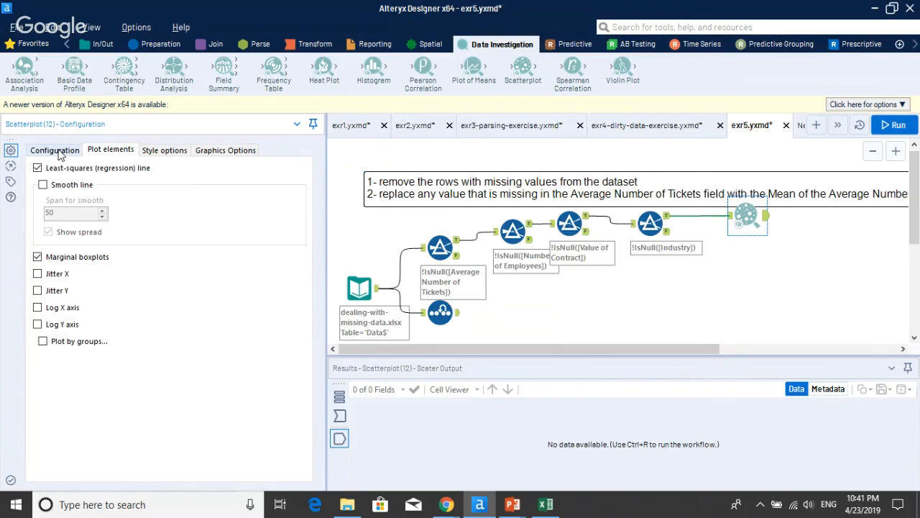
left_click(56, 151)
right_click(748, 224)
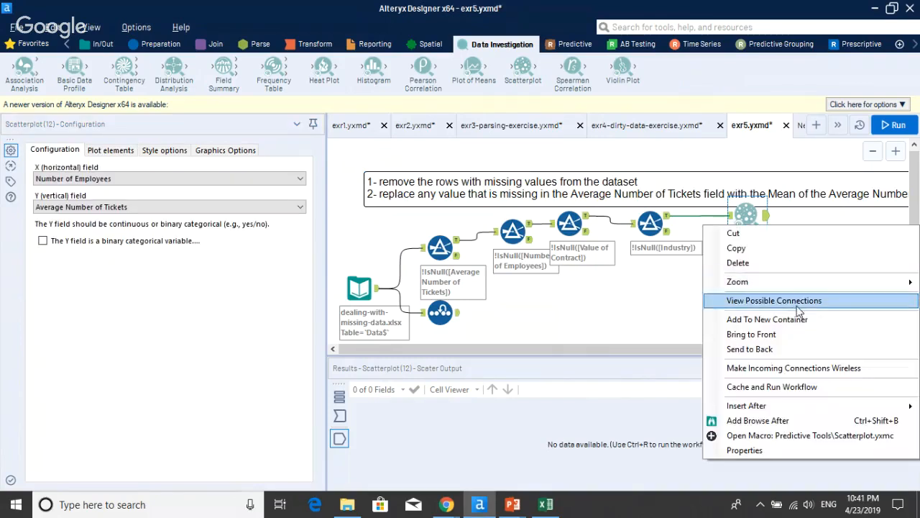
left_click(816, 421)
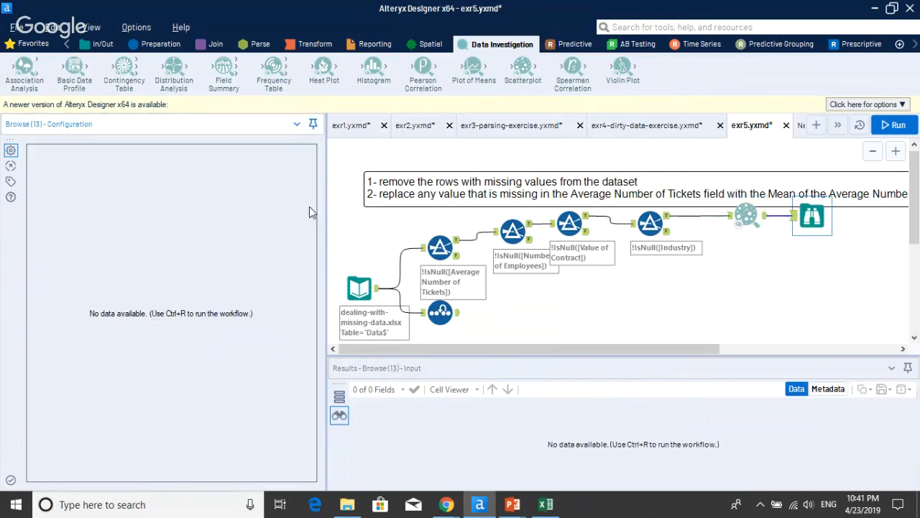
- Connect a second Scatterplot to the Imputation tool, with Number of Employees as X and Average_Number_of_Tickets as Y
left_click(441, 311)
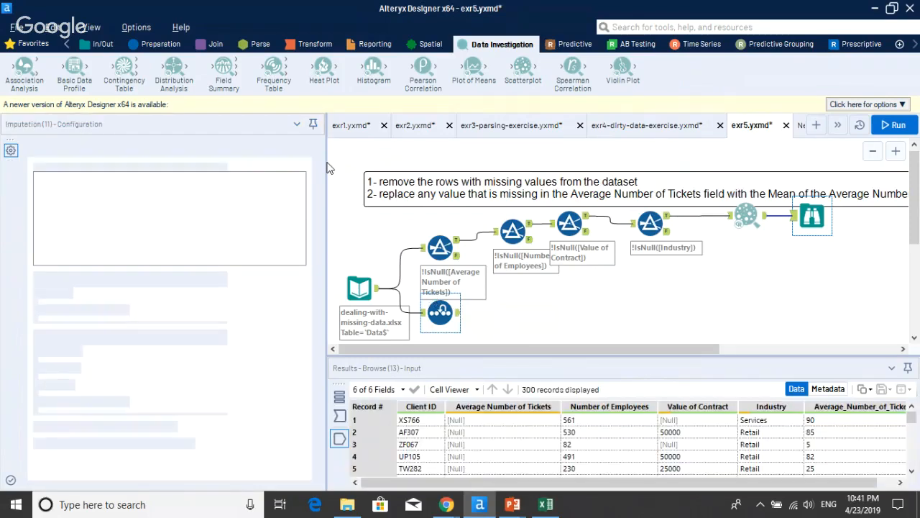
left_click_drag(523, 68, 536, 317)
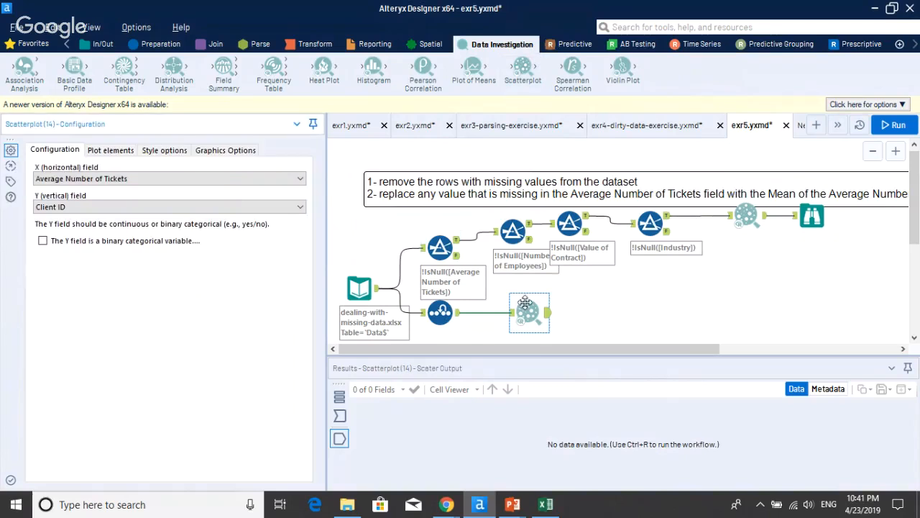
left_click(280, 178)
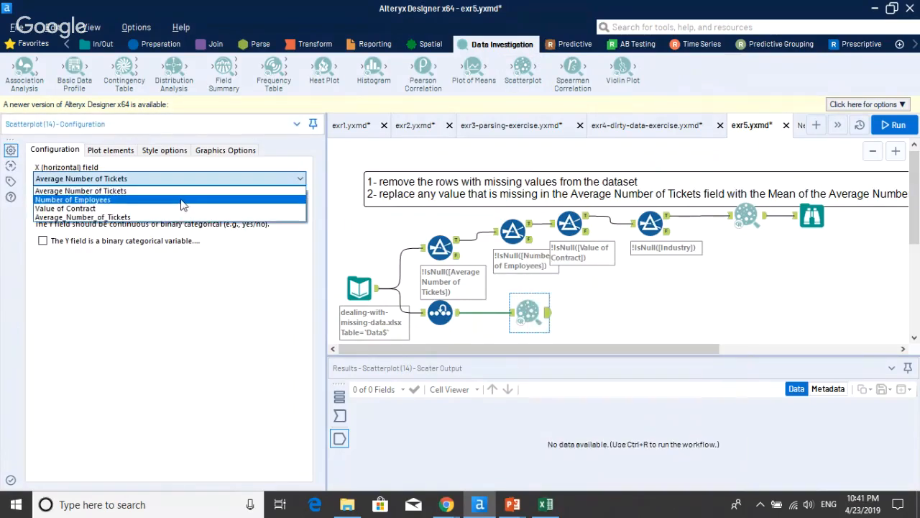
left_click(181, 200)
left_click(184, 207)
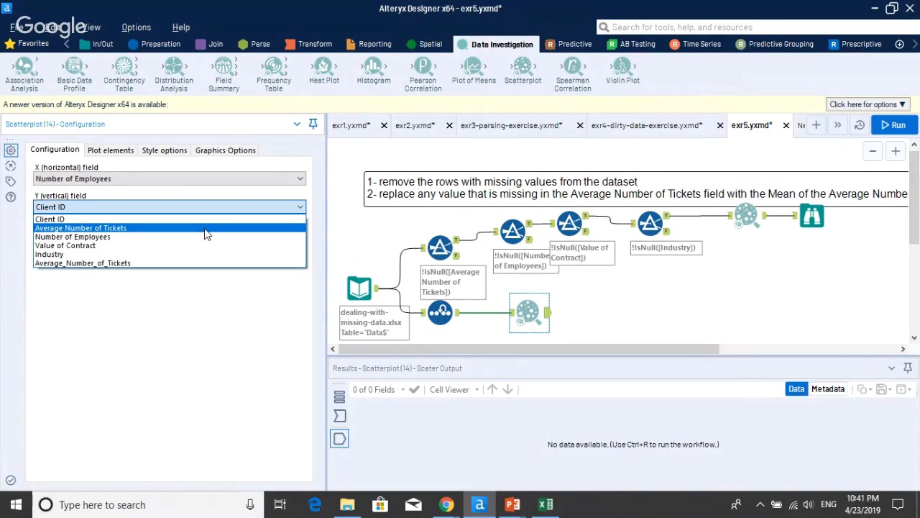
left_click(206, 229)
left_click(190, 209)
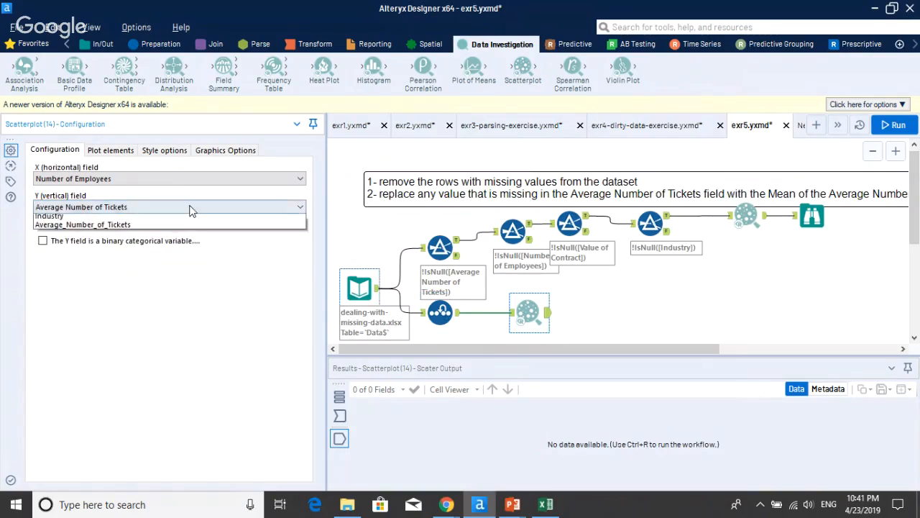
left_click(208, 261)
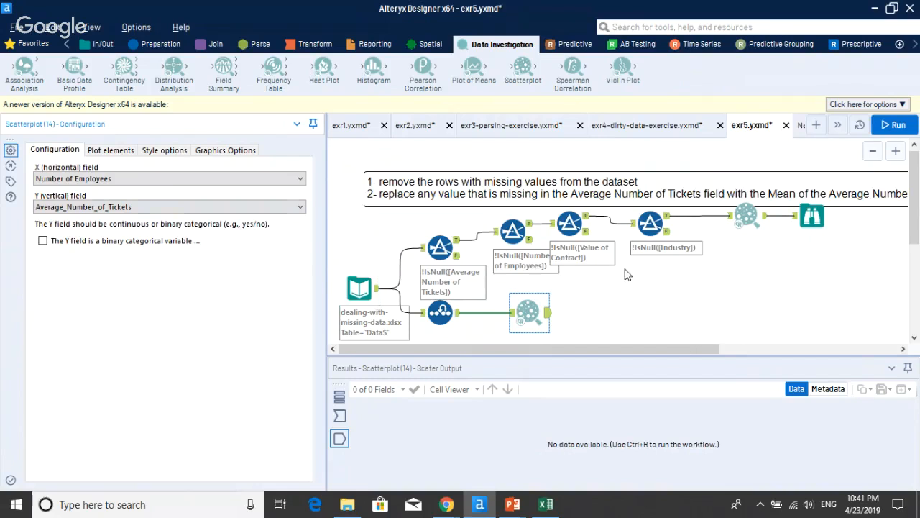
- Add a Browse tool after the lower Scatterplot and run the workflow, dismissing the completion message
right_click(541, 309)
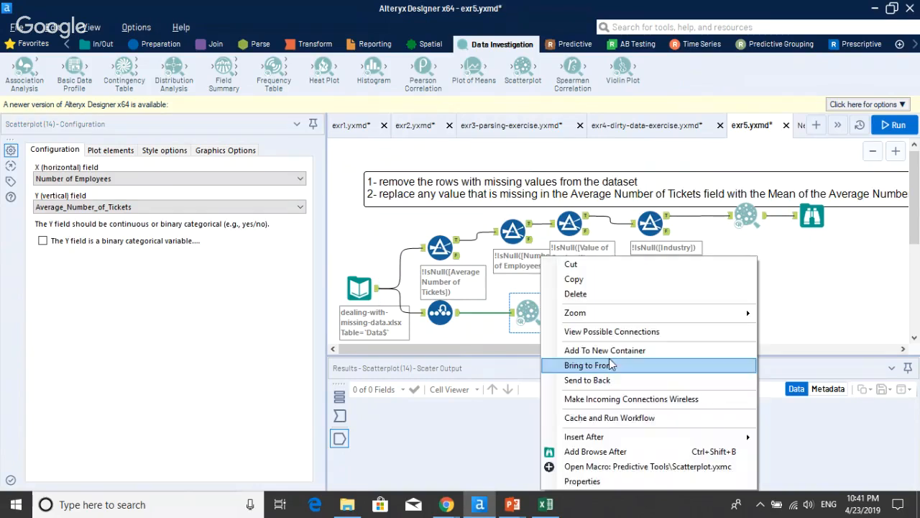
left_click(676, 451)
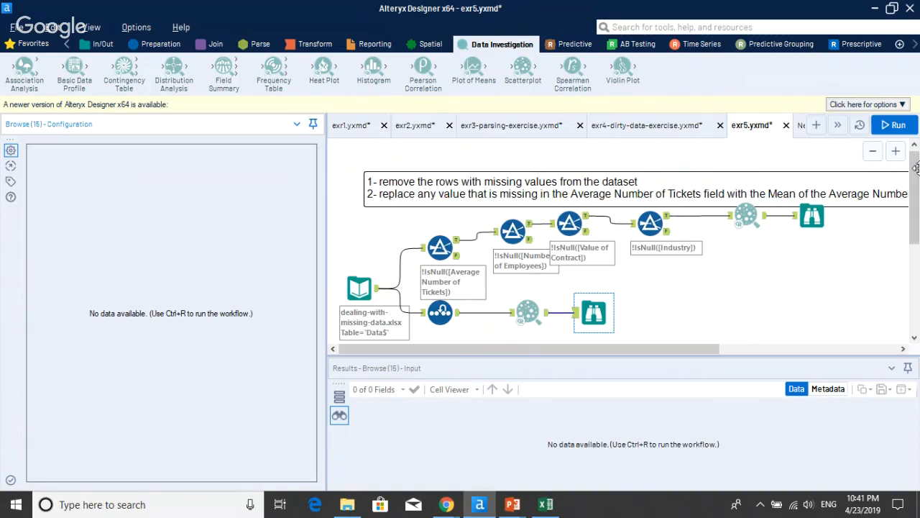
left_click(894, 126)
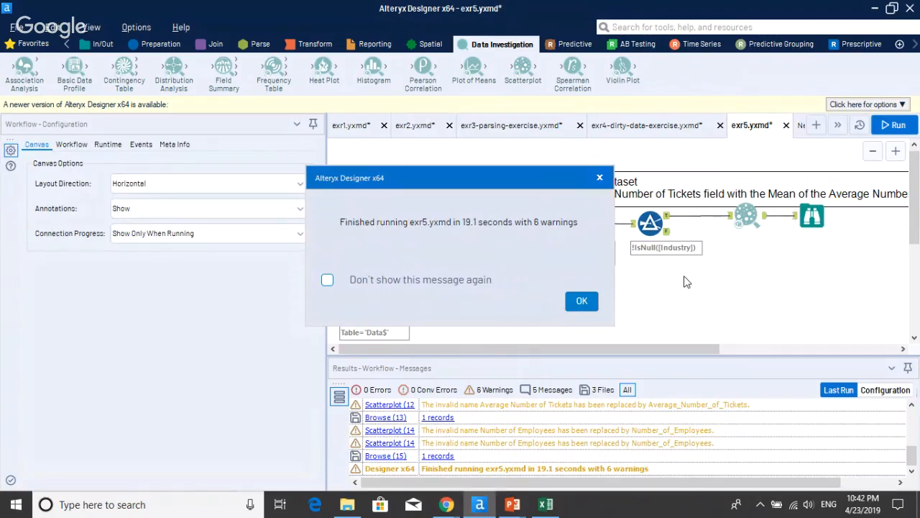
left_click(582, 301)
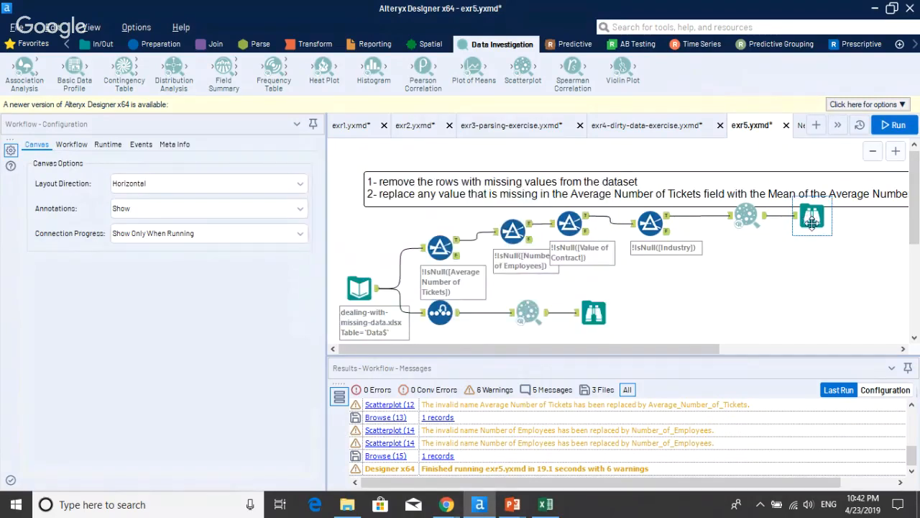
- Open the upper Browse tool's scatterplot report in a separate window and reposition it to view the plot
left_click(304, 151)
left_click(215, 165)
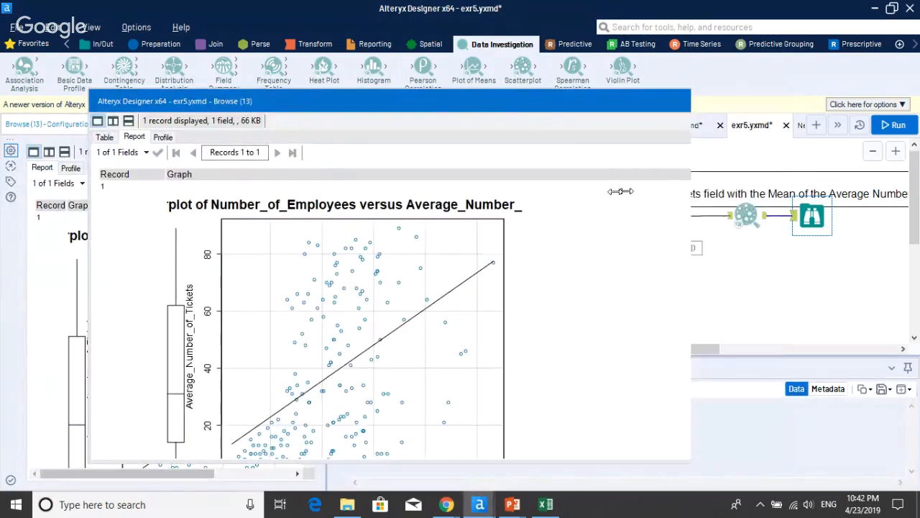
left_click_drag(355, 113, 714, 122)
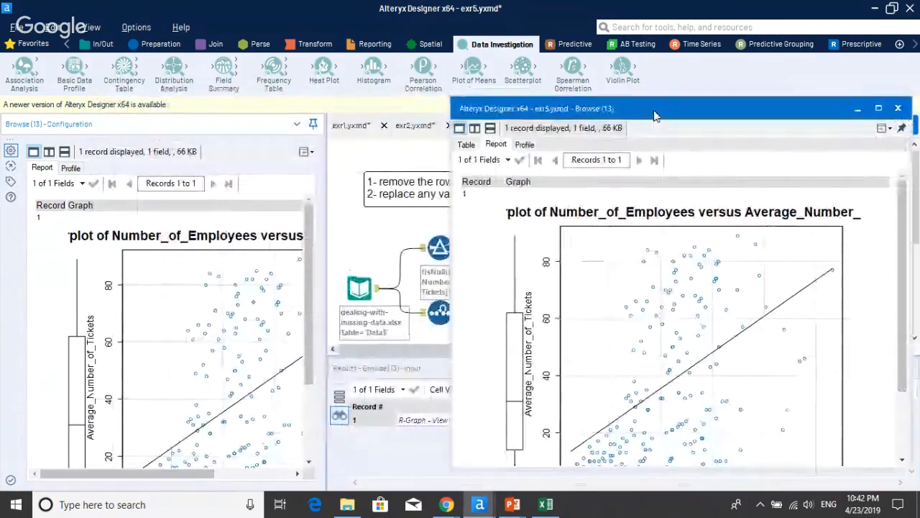
left_click_drag(575, 110, 191, 97)
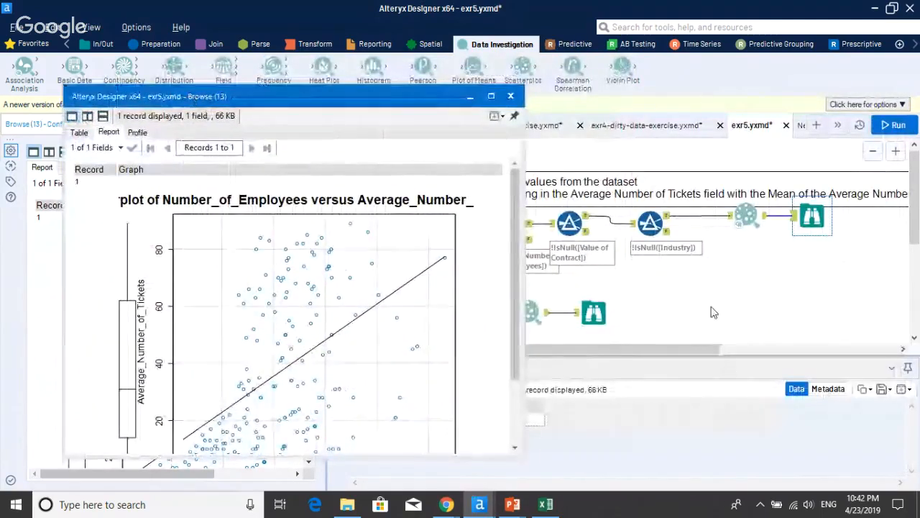
- View the lower Browse tool's scatterplot report in a separate, narrowed window, and close it
left_click(603, 318)
left_click(307, 152)
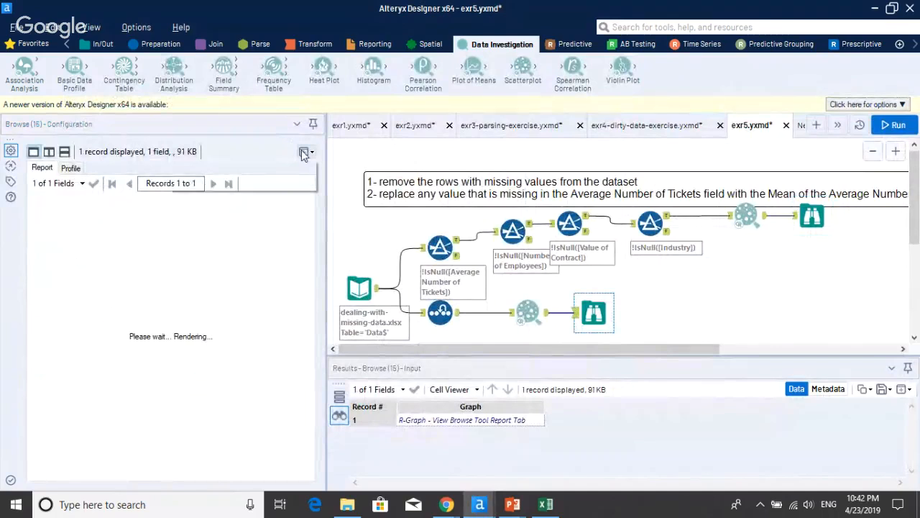
left_click(260, 166)
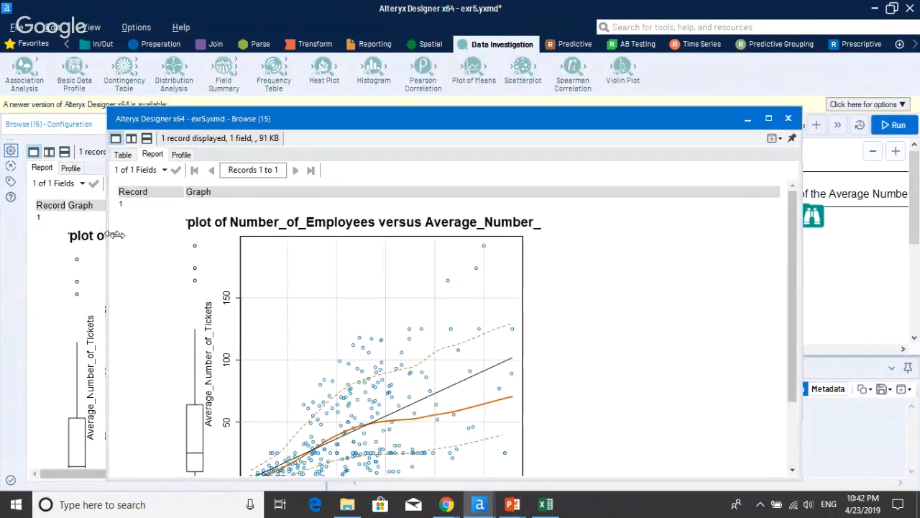
left_click_drag(107, 252, 360, 253)
left_click_drag(544, 122, 633, 76)
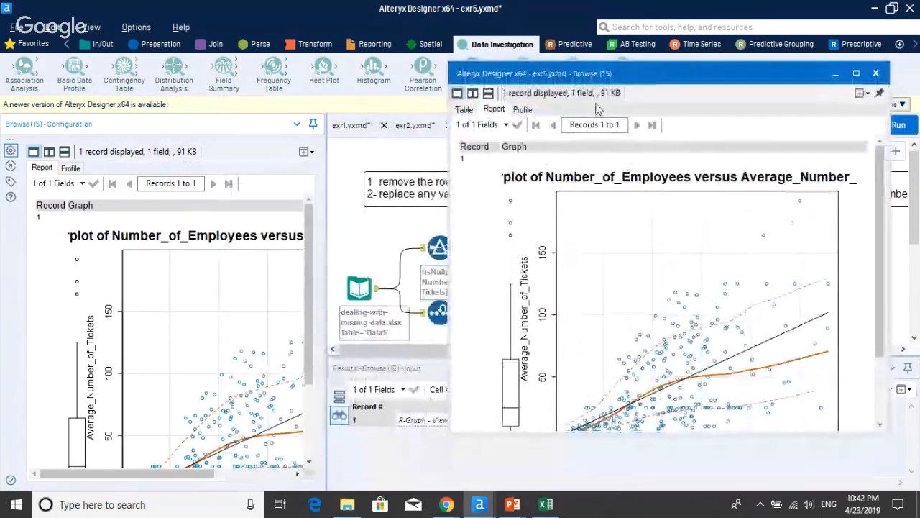
left_click(876, 73)
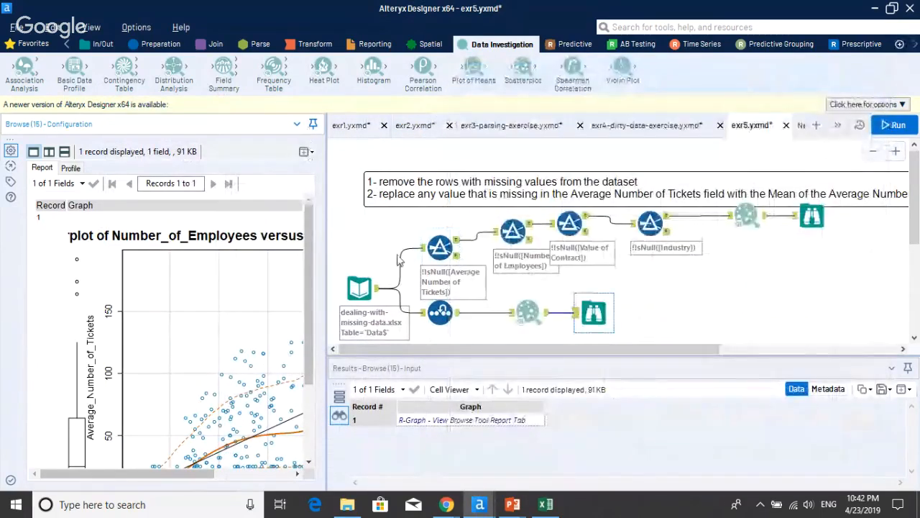
- Disable the smooth line in the lower Scatterplot's plot elements and rerun the workflow
left_click(535, 307)
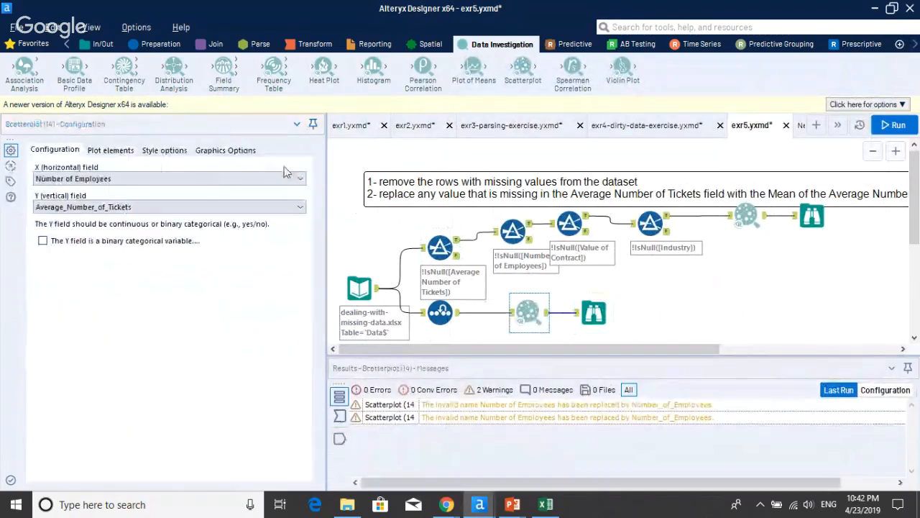
left_click(119, 151)
left_click(42, 185)
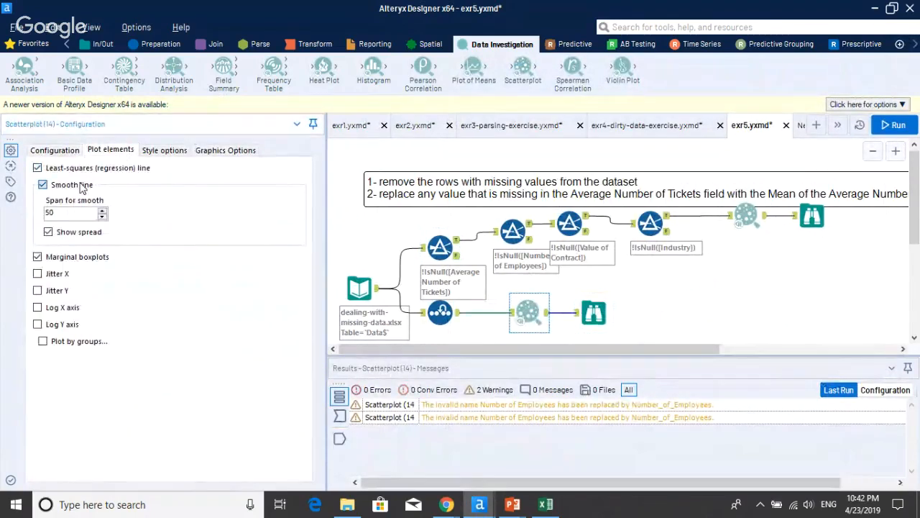
left_click(696, 305)
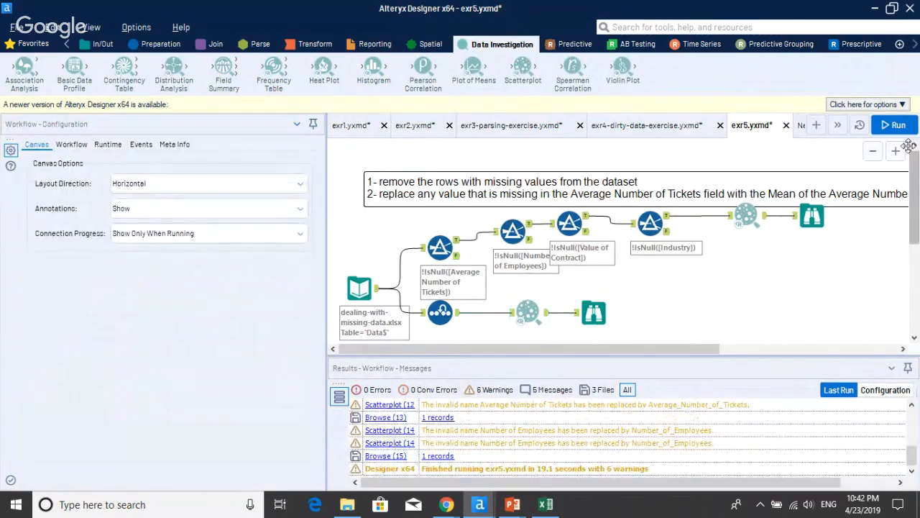
left_click(893, 125)
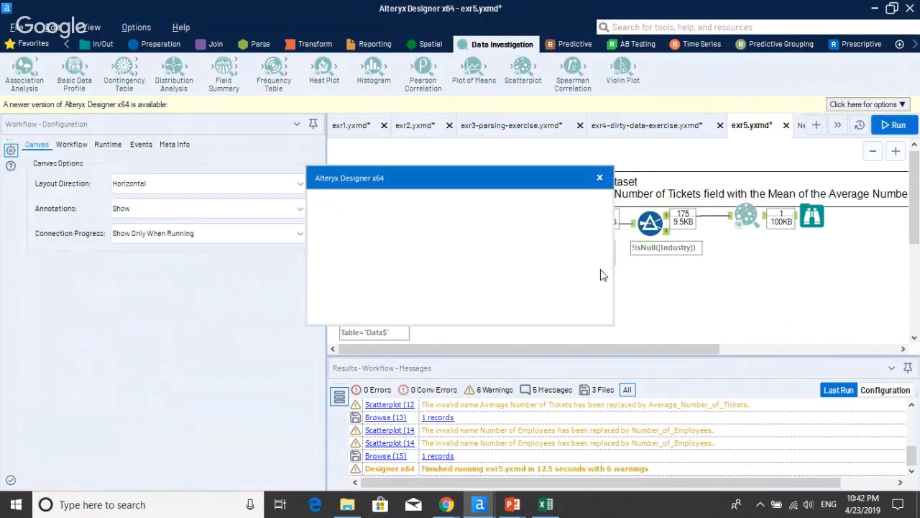
left_click(581, 301)
- Open the upper Browse tool's scatterplot report in a separate window, resized to show the whole plot, and return to the workflow
left_click(812, 216)
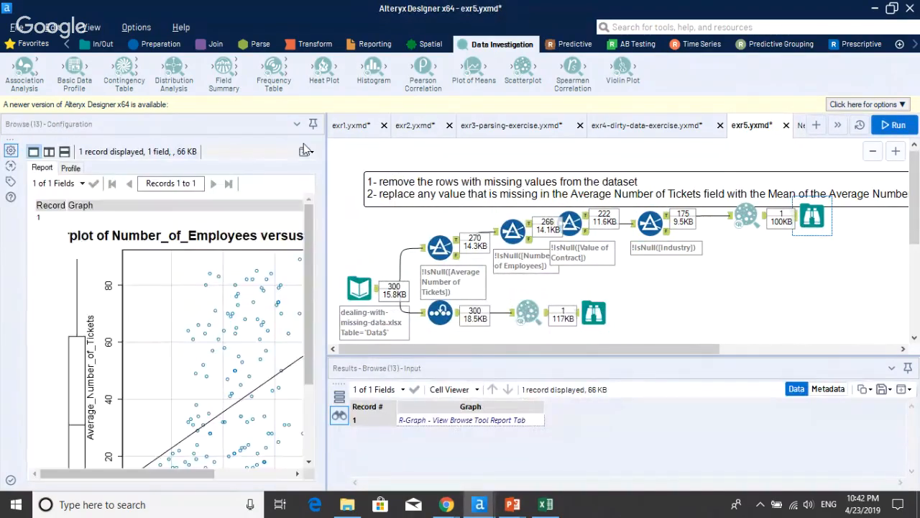
left_click(309, 152)
left_click(291, 184)
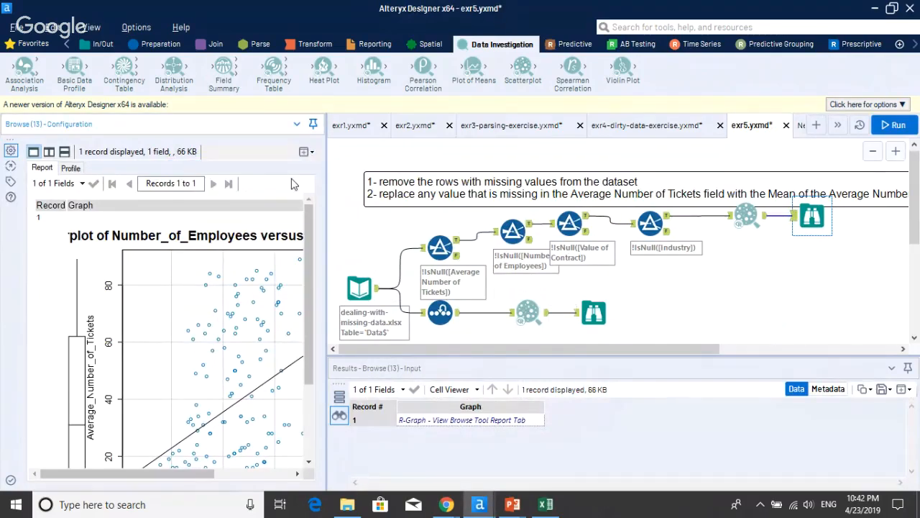
left_click_drag(34, 205, 329, 205)
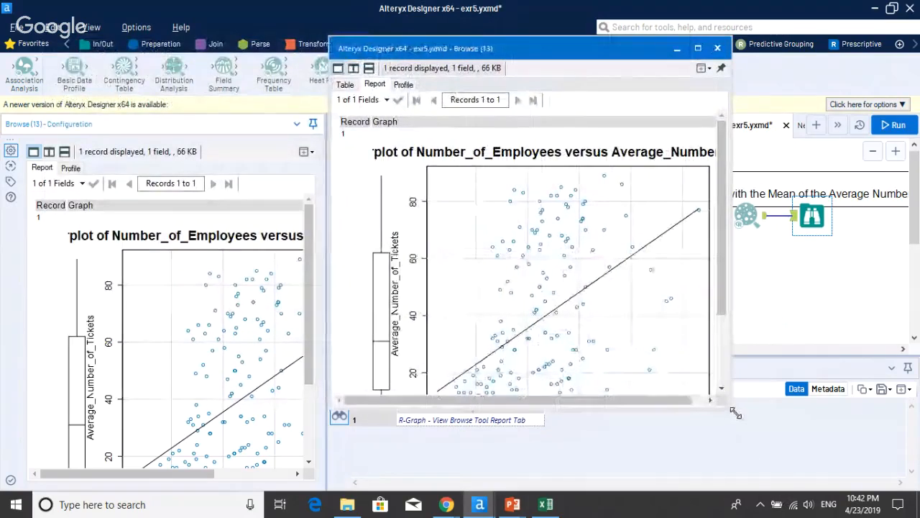
left_click_drag(556, 46, 610, 41)
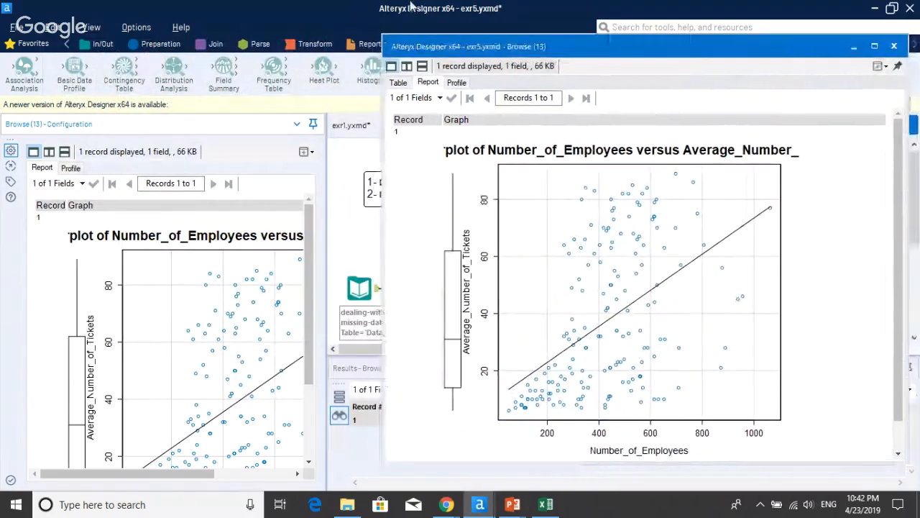
left_click(412, 8)
- Open the lower Browse tool's scatterplot report in a separate window and resize it to show the whole plot
left_click(594, 312)
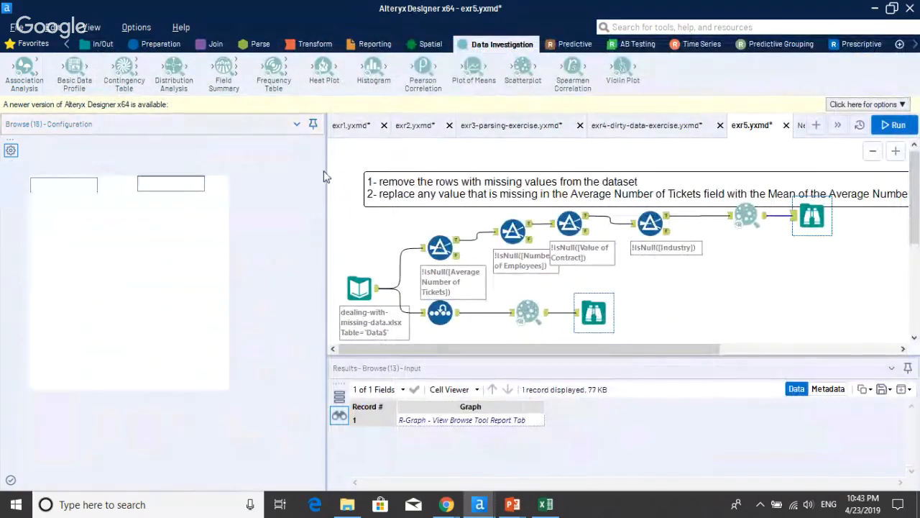
left_click(307, 152)
left_click(298, 181)
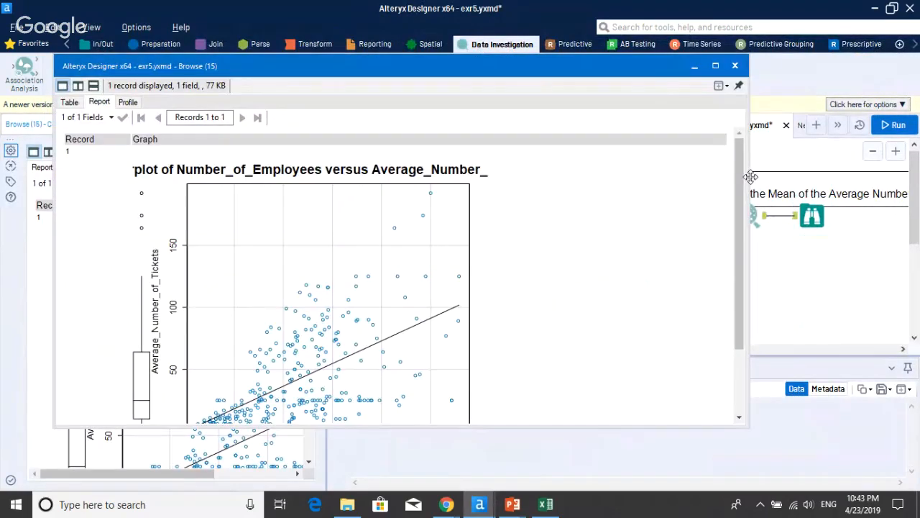
left_click_drag(751, 177, 379, 146)
left_click_drag(210, 68, 171, 42)
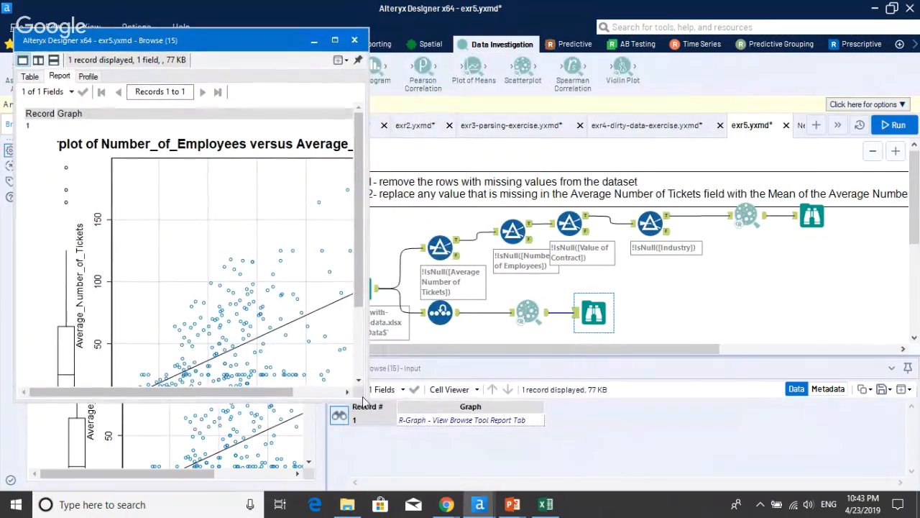
left_click_drag(364, 400, 457, 468)
- Arrange the two scatterplot report windows side by side without overlap to compare the missing-data treatments
key("alt+Tab")
key("alt+Tab")
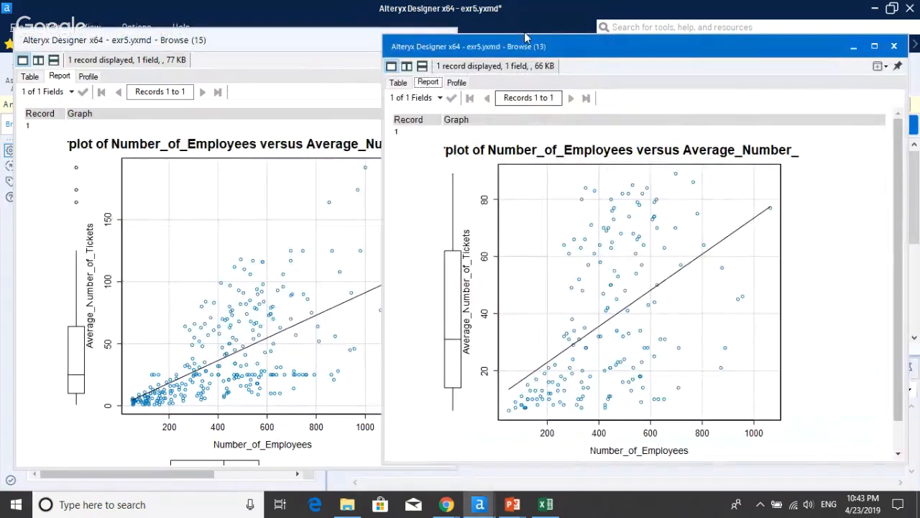
left_click_drag(525, 37, 548, 33)
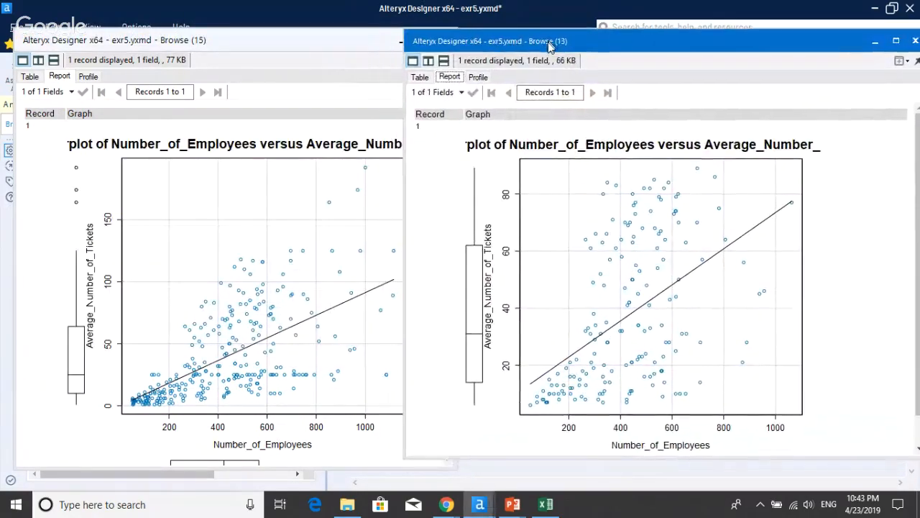
left_click_drag(404, 230, 459, 243)
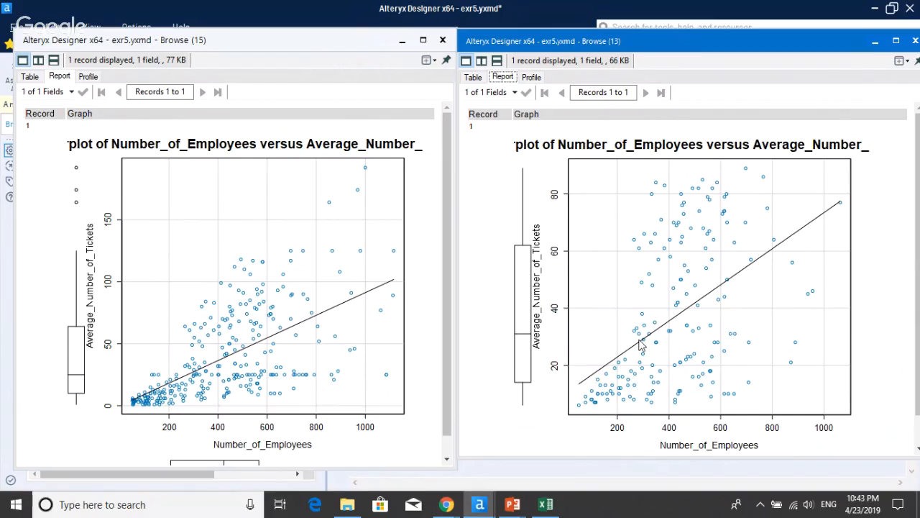
- Close both scatterplot report windows and show the New Workflow3 workflow containing the outliers quiz input
left_click(916, 41)
left_click(442, 40)
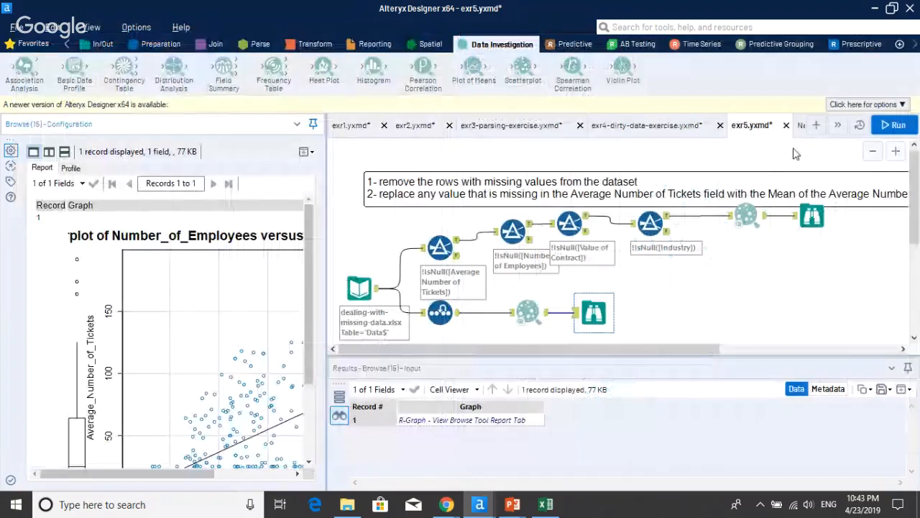
left_click(800, 126)
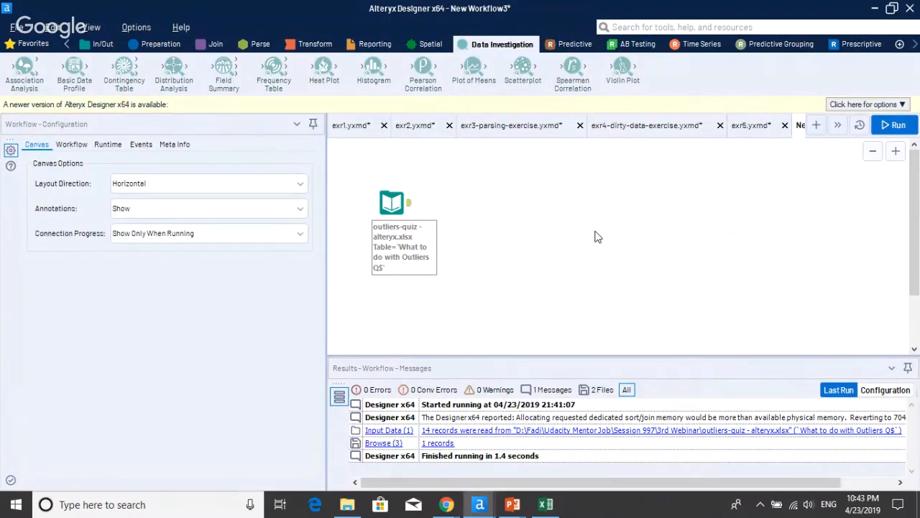
- Switch to the outliers-quiz workbook in Excel and examine the Age and Income data and the empty quartile and fence table
left_click(546, 506)
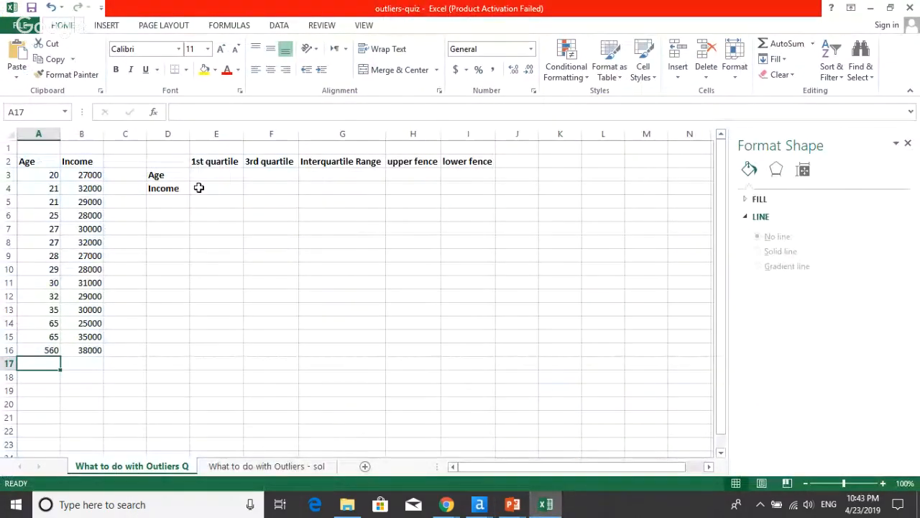
left_click_drag(39, 165, 91, 353)
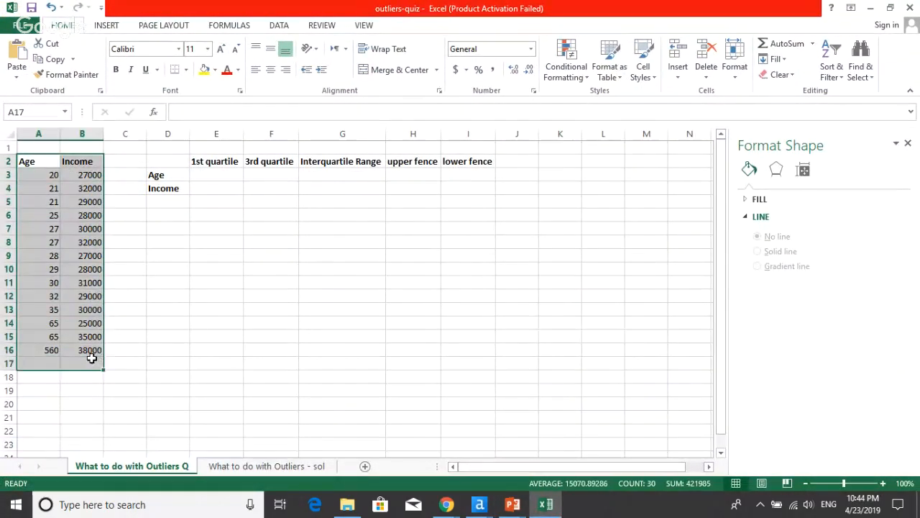
left_click(232, 343)
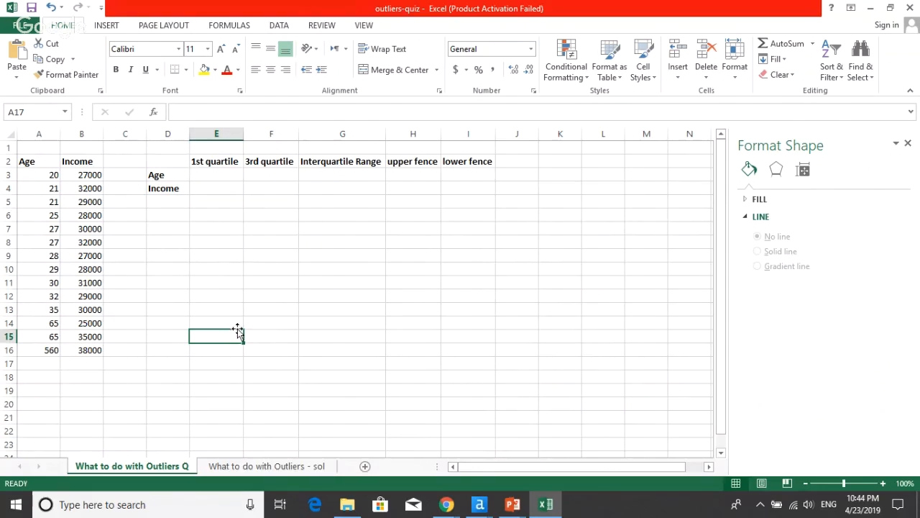
left_click(216, 177)
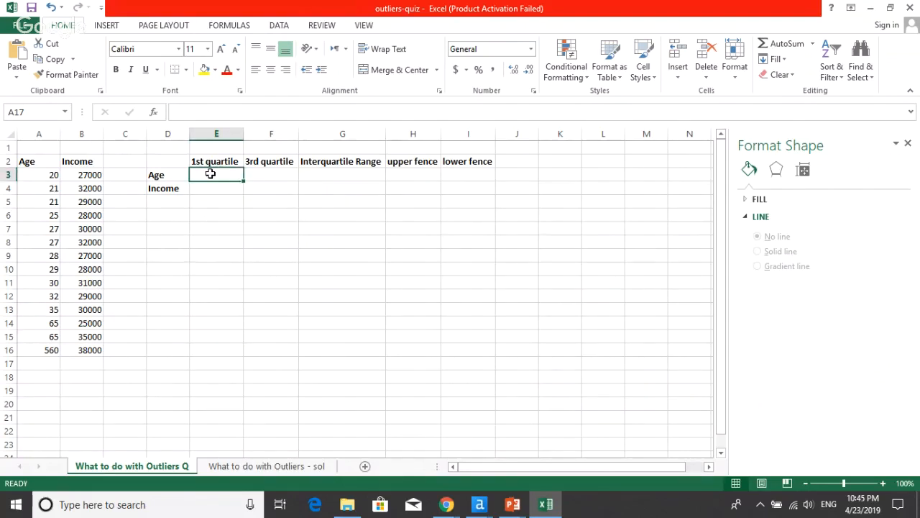
left_click_drag(209, 175, 467, 191)
left_click(342, 228)
left_click_drag(209, 175, 222, 163)
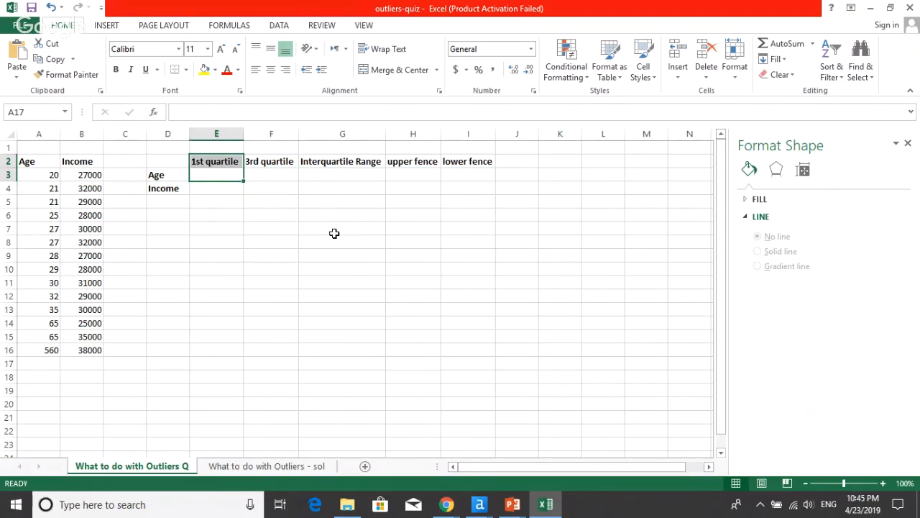
- Calculate the Age first quartile in E3 with =QUARTILE.INC(A3:A16,1)
left_click(226, 180)
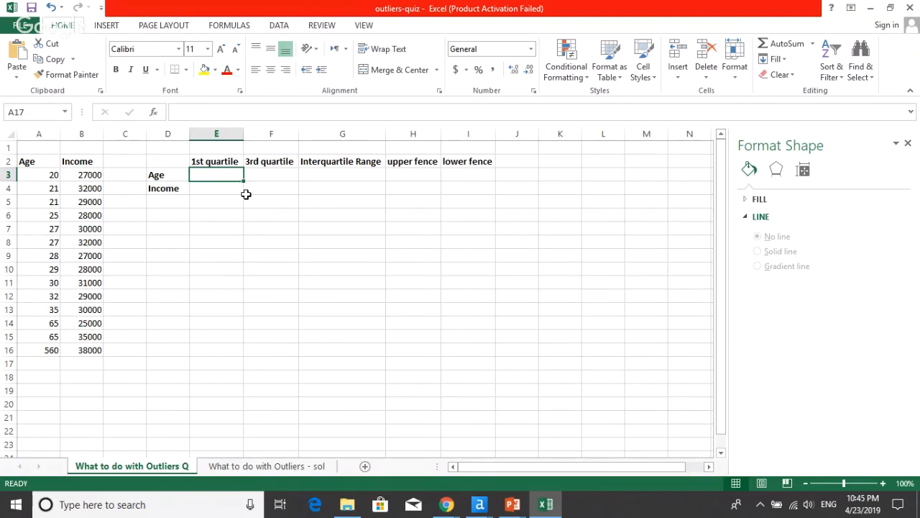
type("=")
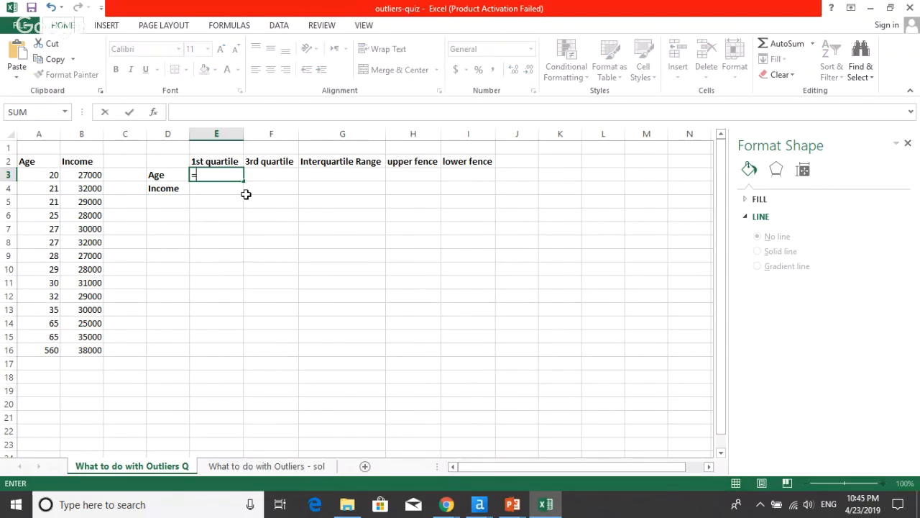
type("q")
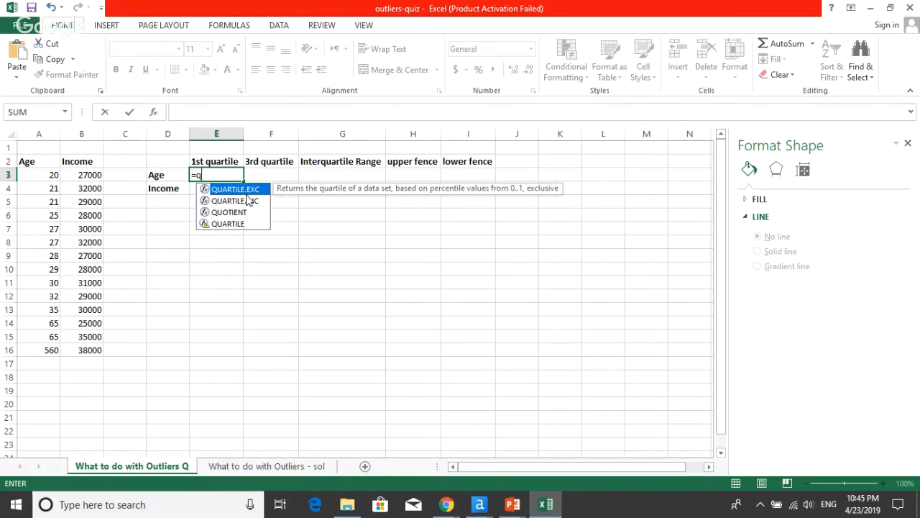
double_click(235, 201)
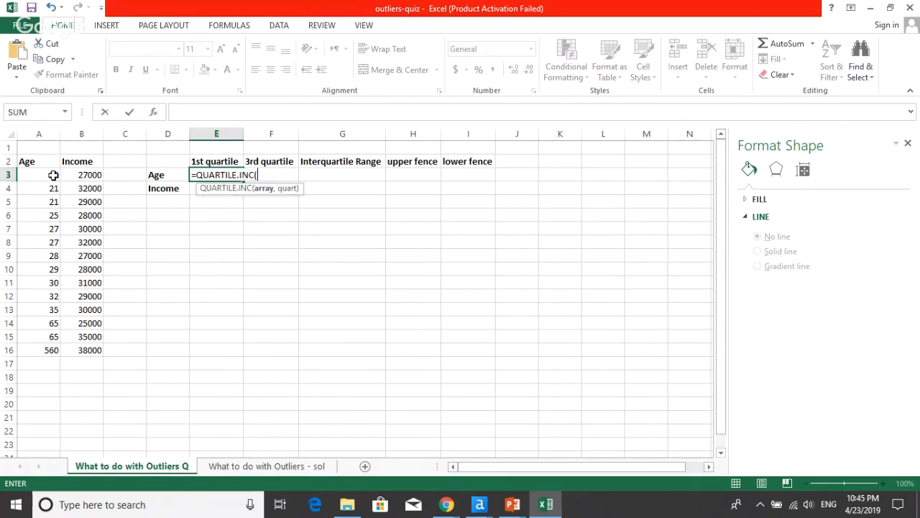
left_click_drag(53, 174, 58, 350)
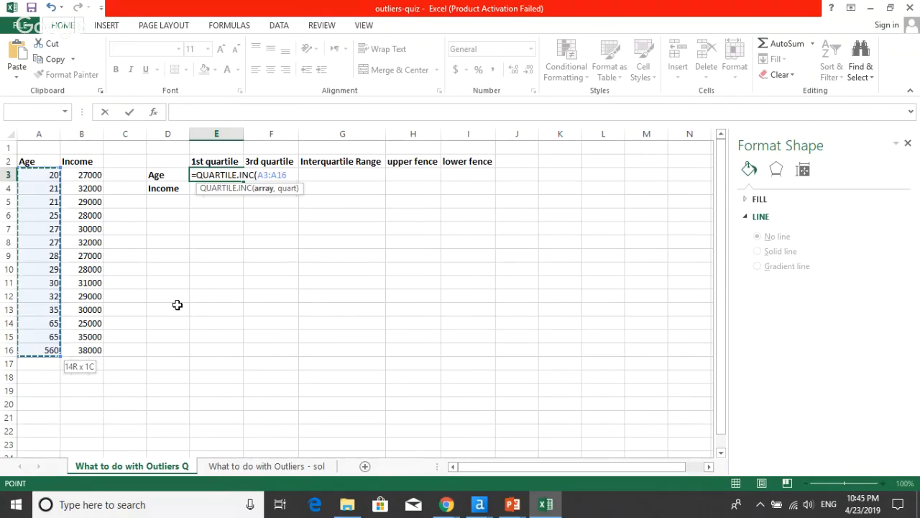
type(",1)")
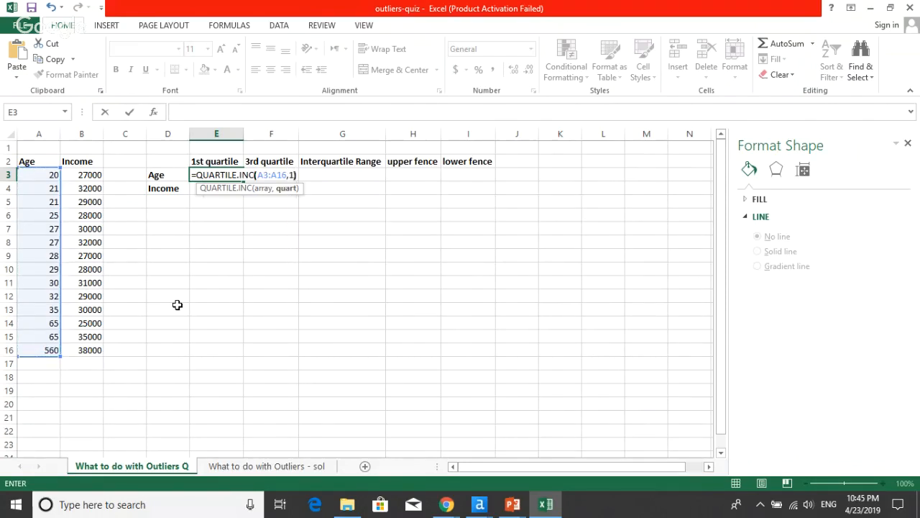
key("Return")
- Copy the Age first-quartile formula one column over so it references B3:B16, and move that copy to E4 for Income
key("Up")
key("ctrl+c")
key("Right")
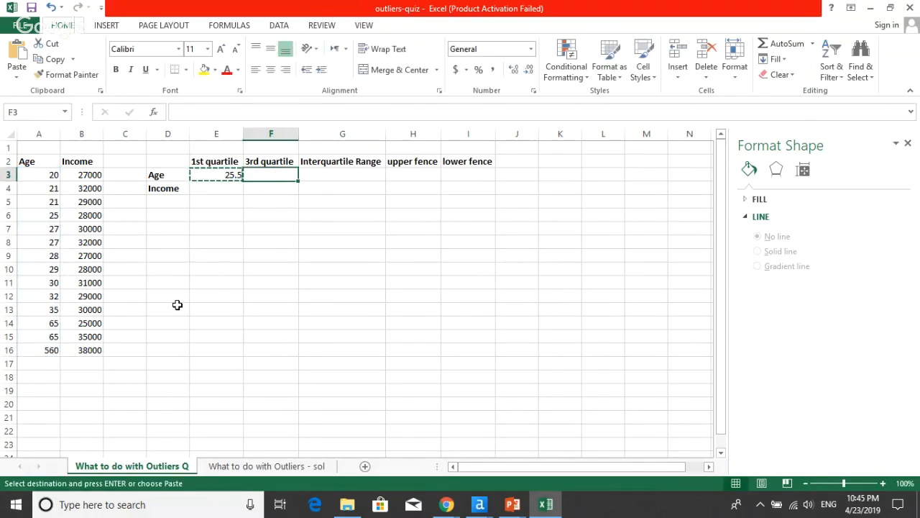
key("Return")
key("F2")
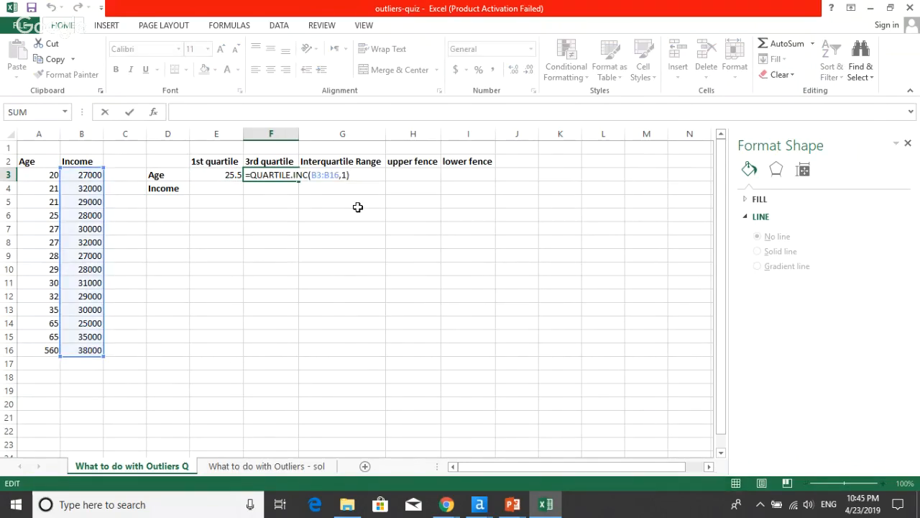
key("Escape")
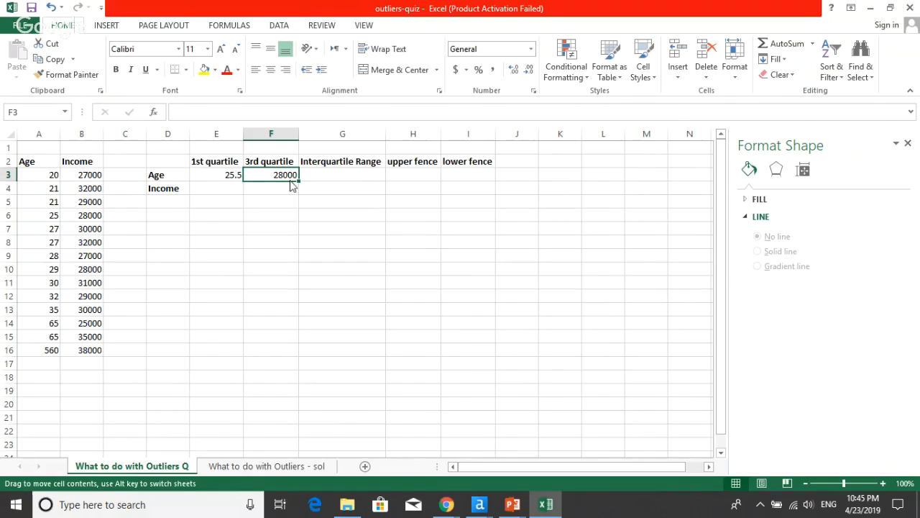
left_click_drag(291, 186, 238, 199)
- Copy the Age first-quartile formula to F3 and change it to =QUARTILE.INC(A3:A16,3)
left_click(235, 175)
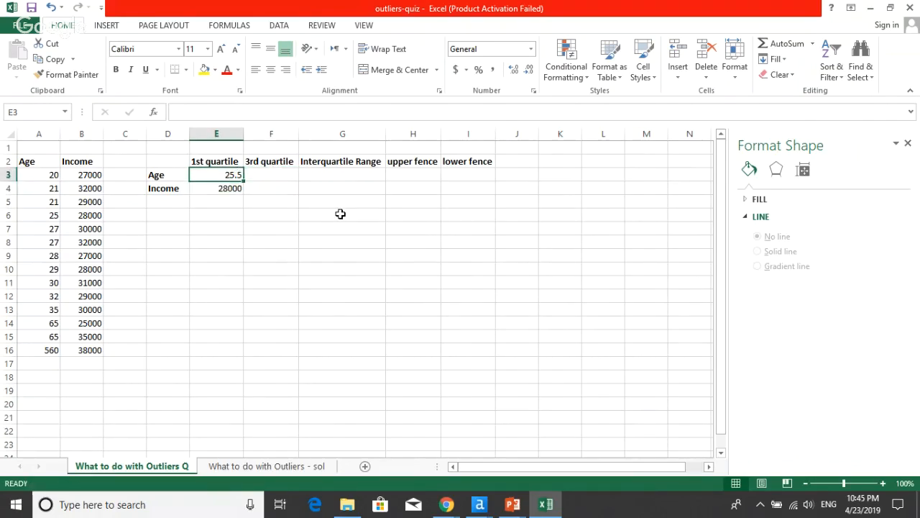
key("ctrl+c")
key("Right")
key("Return")
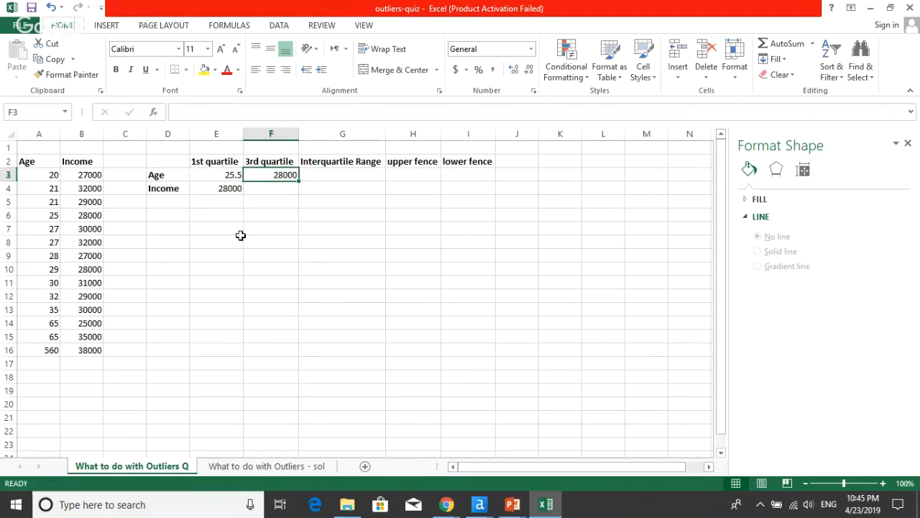
key("F2")
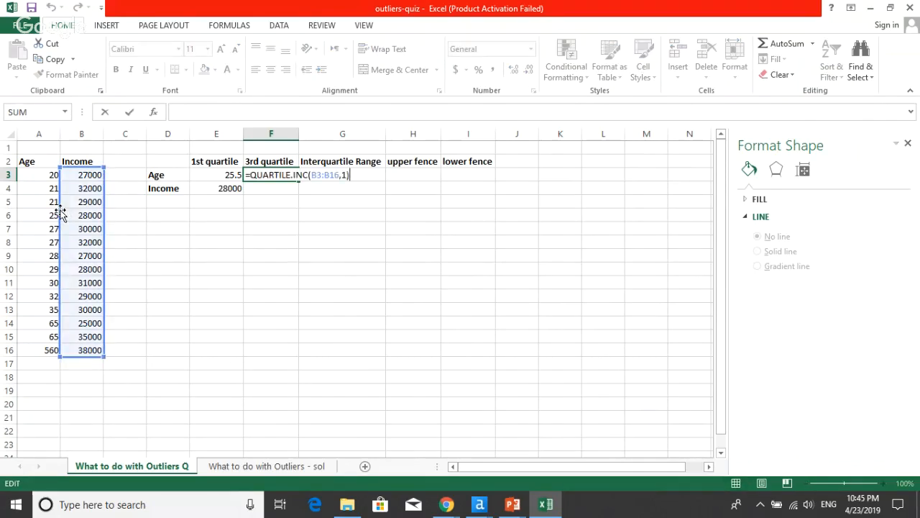
left_click_drag(63, 209, 21, 209)
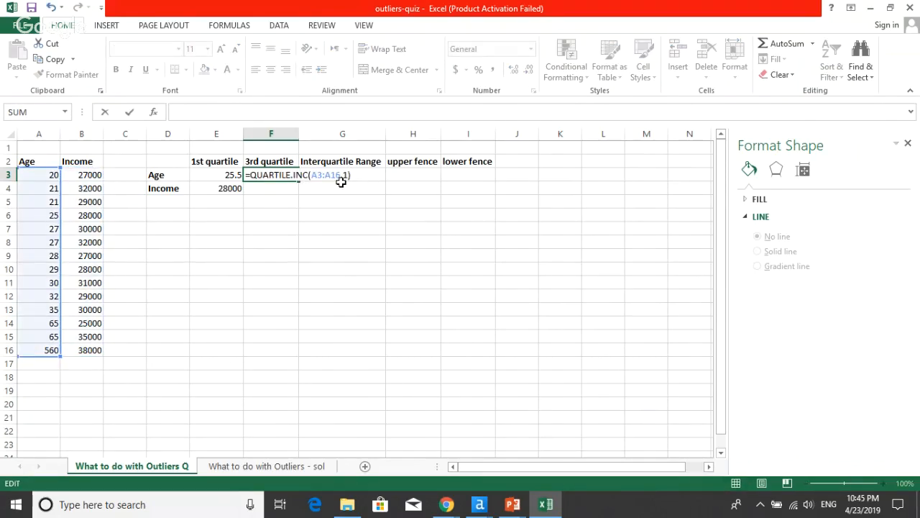
key("ctrl+Return")
key("F2")
key("Left")
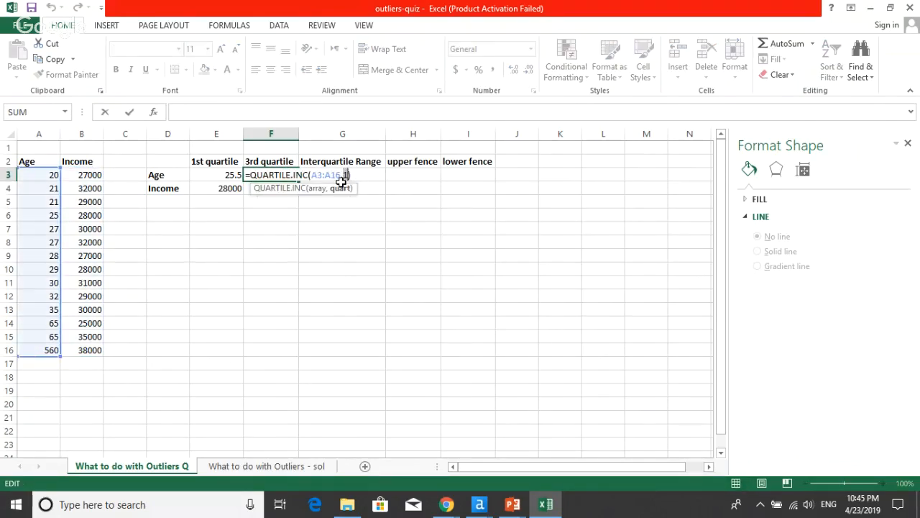
key("BackSpace")
type("3")
key("ctrl+Return")
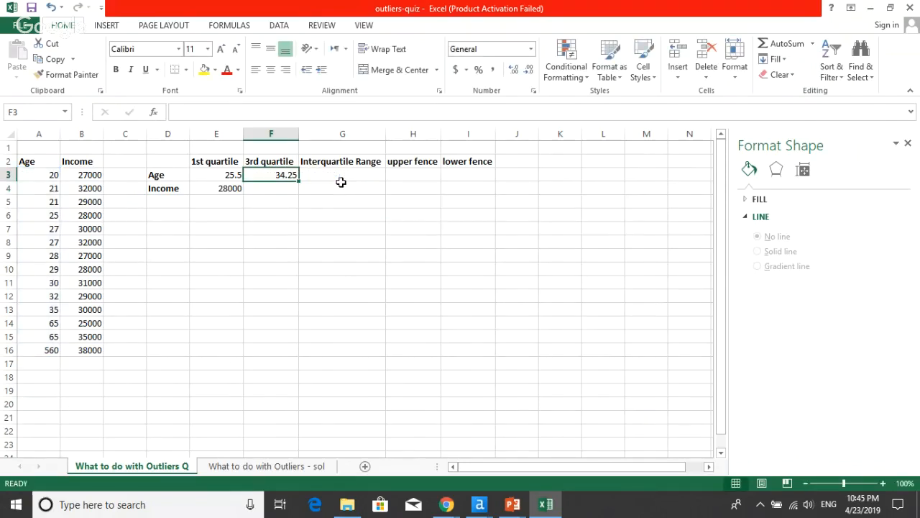
- Copy the Income first-quartile formula to F4 and move its data range back to B3:B16
key("Left")
key("Down")
key("ctrl+c")
key("Right")
key("ctrl+v")
key("F2")
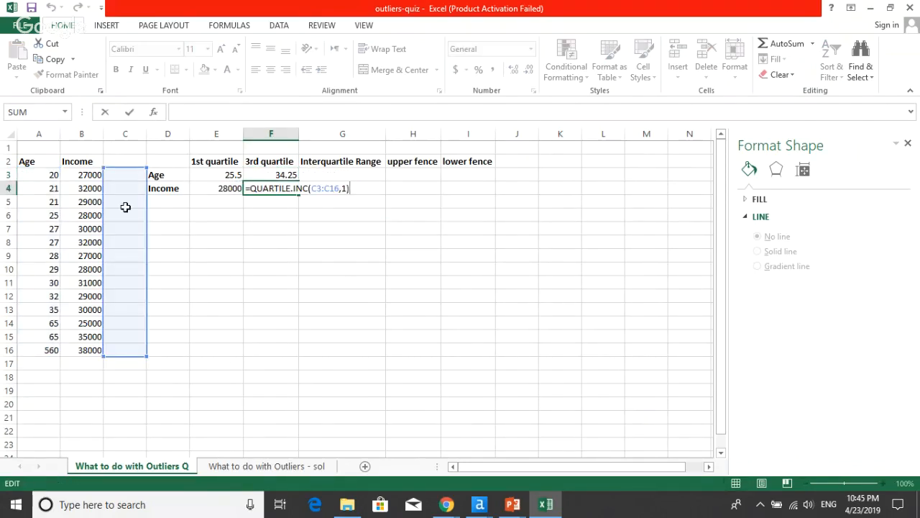
left_click_drag(105, 202, 62, 201)
key("Return")
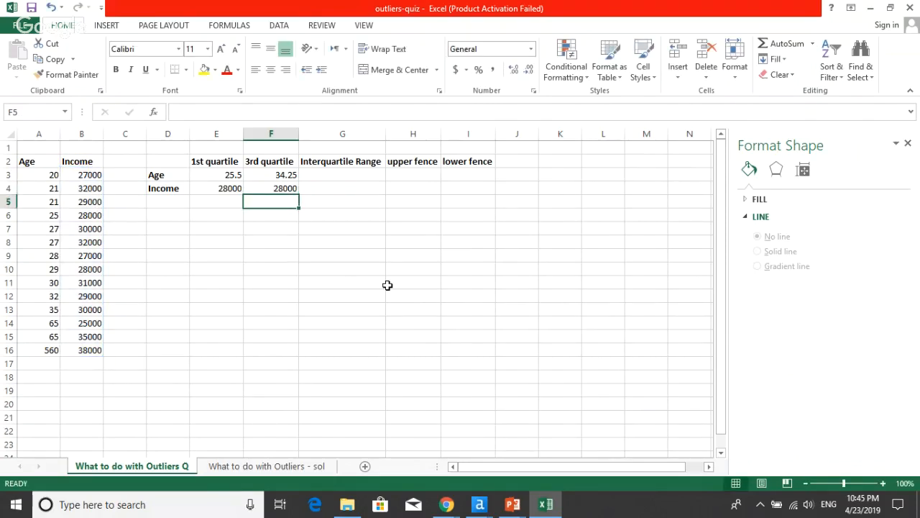
- Check which data range the Income first-quartile formula in E4 uses
key("Up")
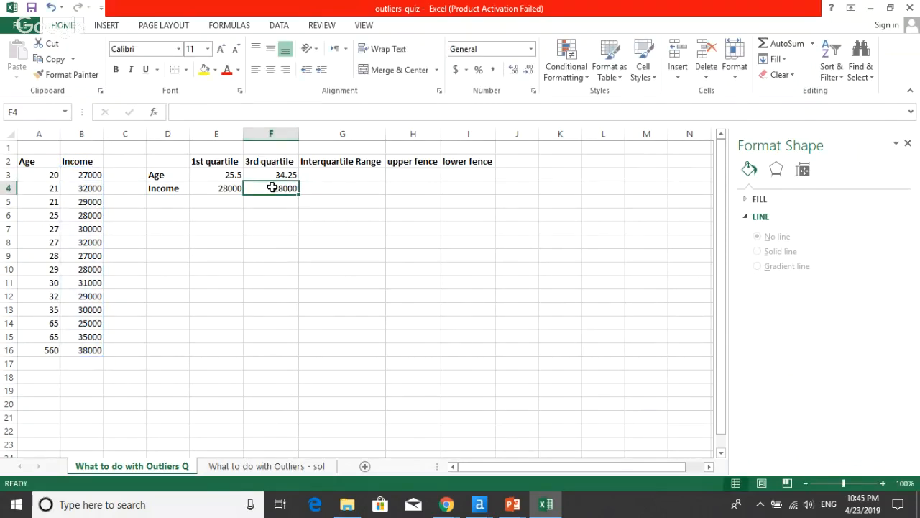
key("Left")
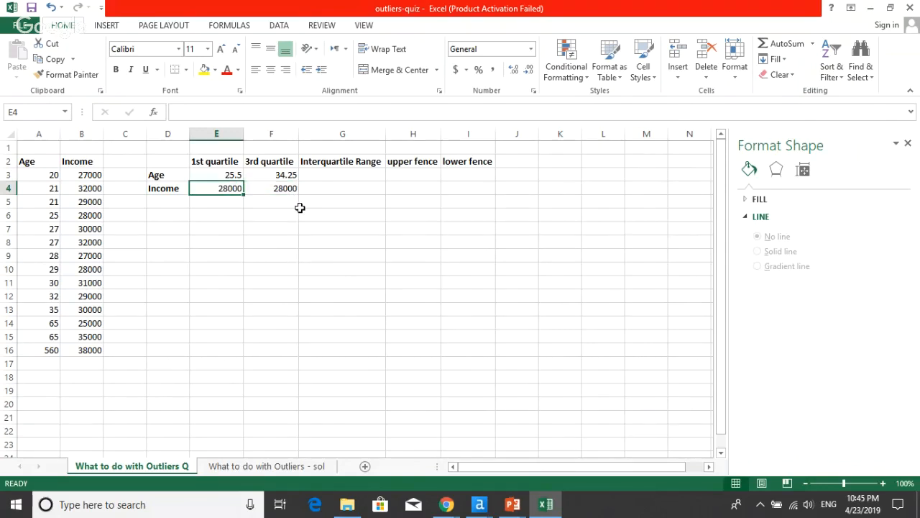
key("Up")
key("Down")
key("F2")
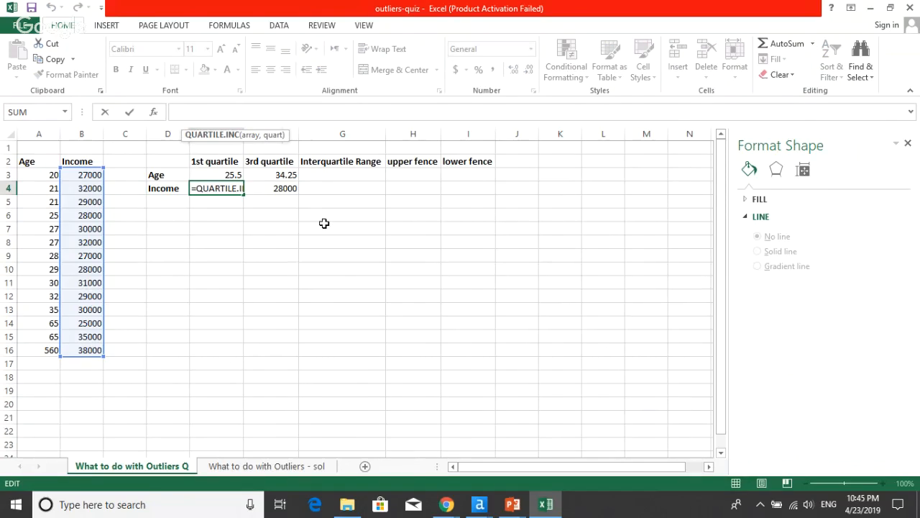
key("Return")
key("Up")
key("Right")
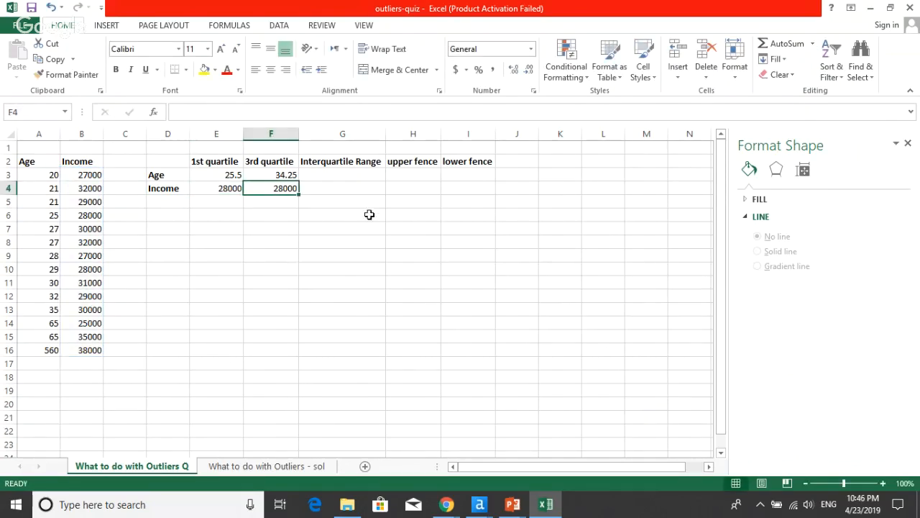
- Set the quartile argument to 3 in the Income formula in F4, making it =QUARTILE.INC(B3:B16,3)
key("F2")
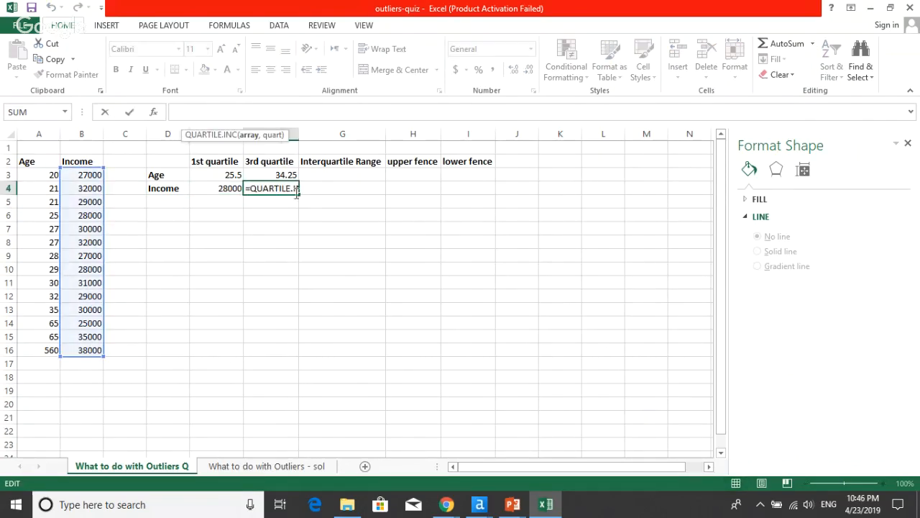
left_click(273, 188)
key("Right")
key("Right")
key("Right")
key("Right")
key("Right")
key("Right")
key("Right")
key("Right")
key("Right")
key("Right")
key("Right")
key("Right")
key("Right")
key("Right")
key("Right")
key("Right")
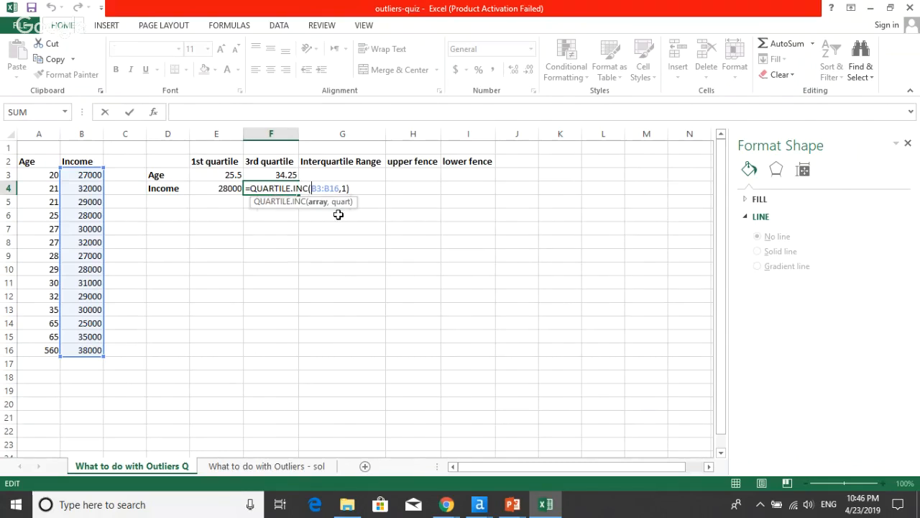
key("shift+Right")
type("3")
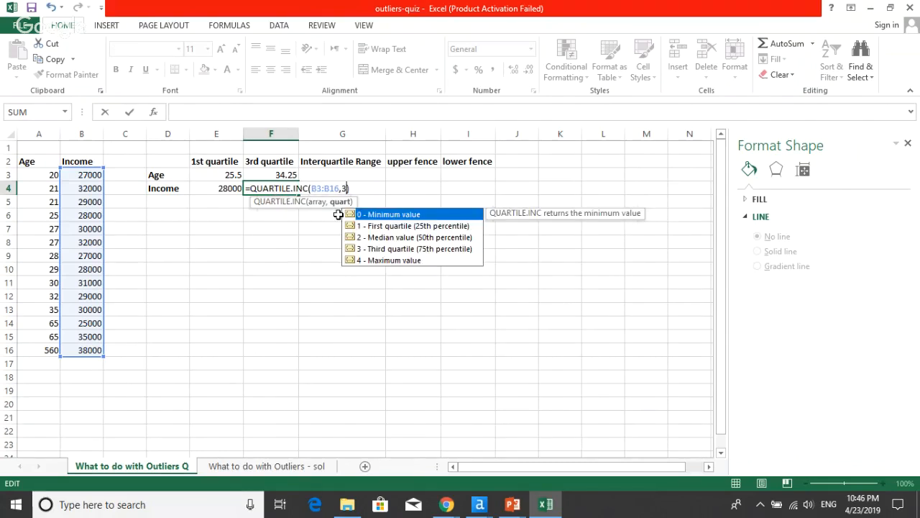
key("Return")
key("Up")
key("Left")
key("Up")
key("Down")
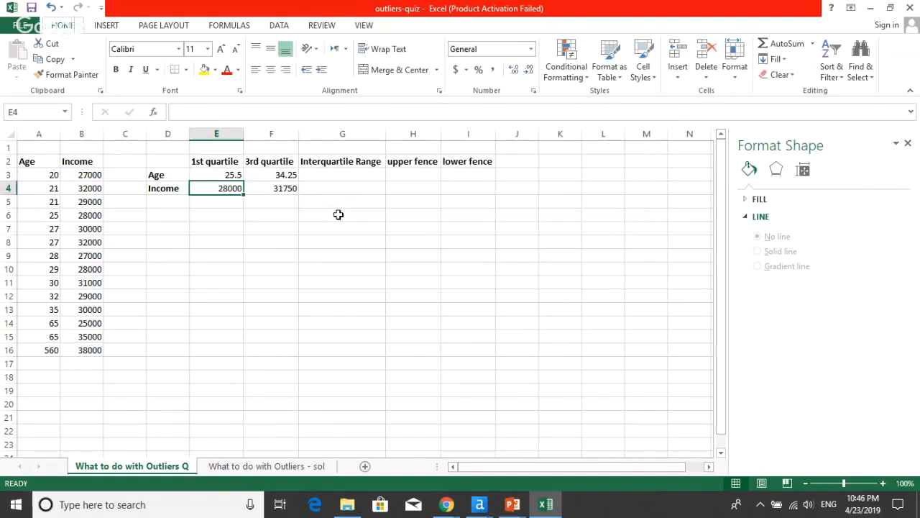
- Calculate the Age interquartile range in G3 with =F3-E3 and copy the formula to G4 for Income
left_click(282, 279)
left_click(323, 174)
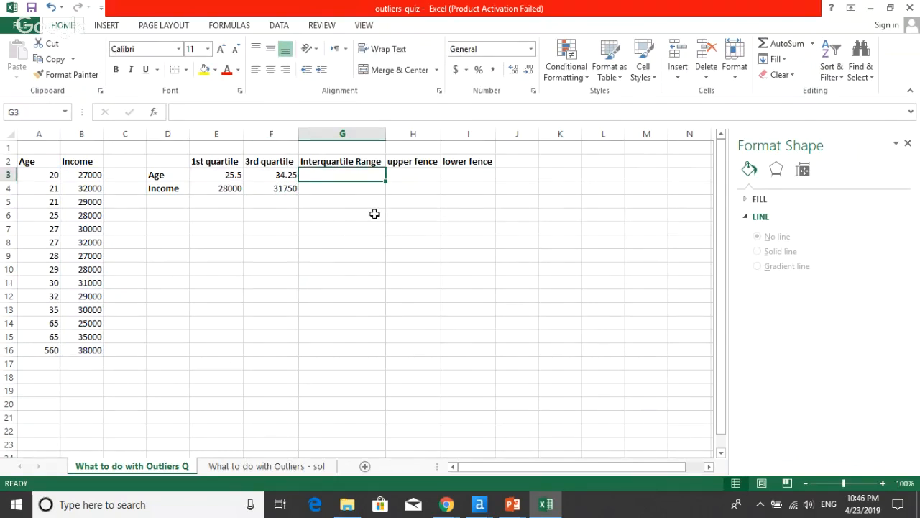
type("=")
key("Left")
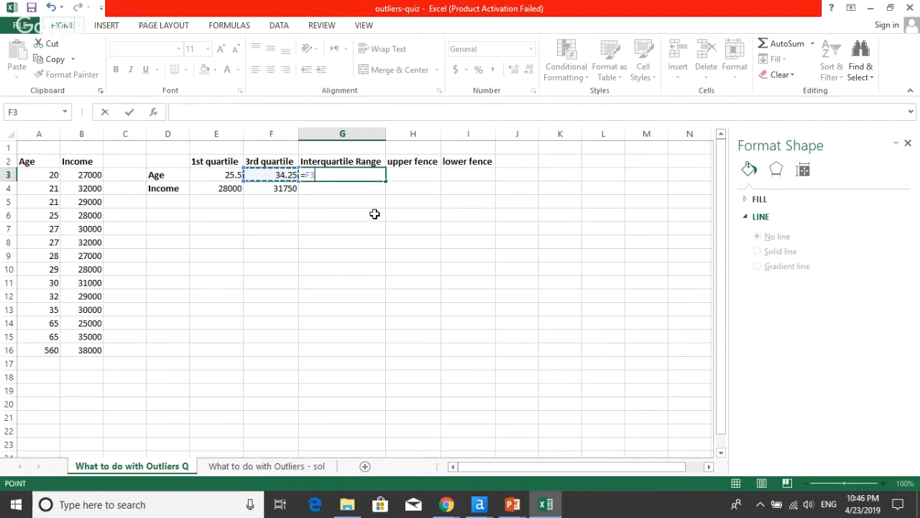
type("-")
key("Left")
key("Left")
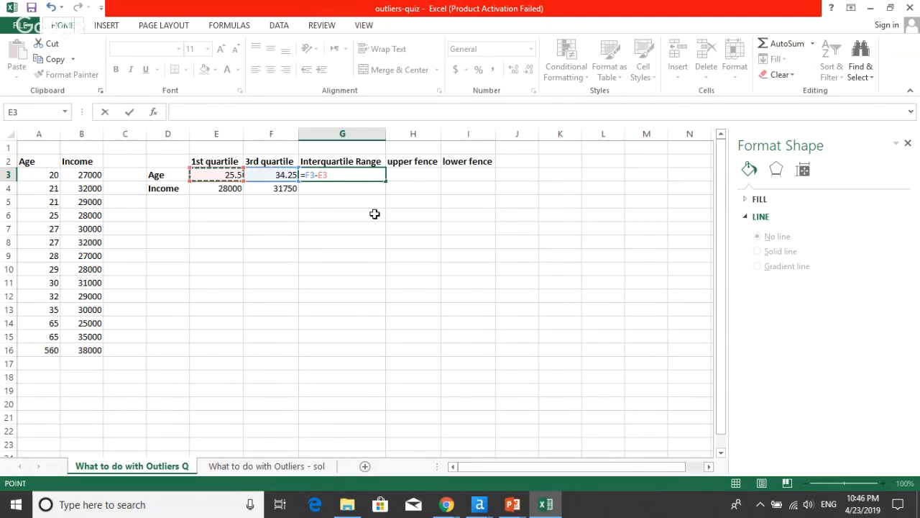
key("ctrl+Return")
key("ctrl+c")
key("Down")
key("Return")
key("Up")
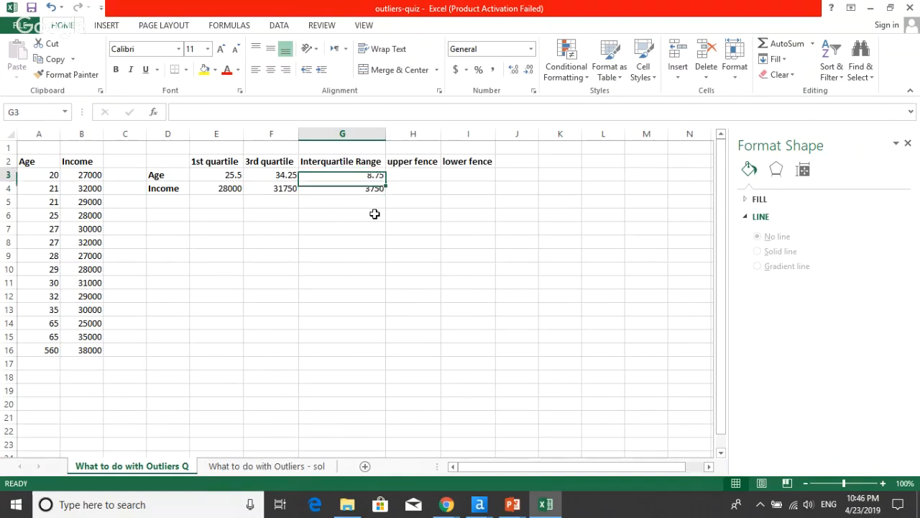
key("Right")
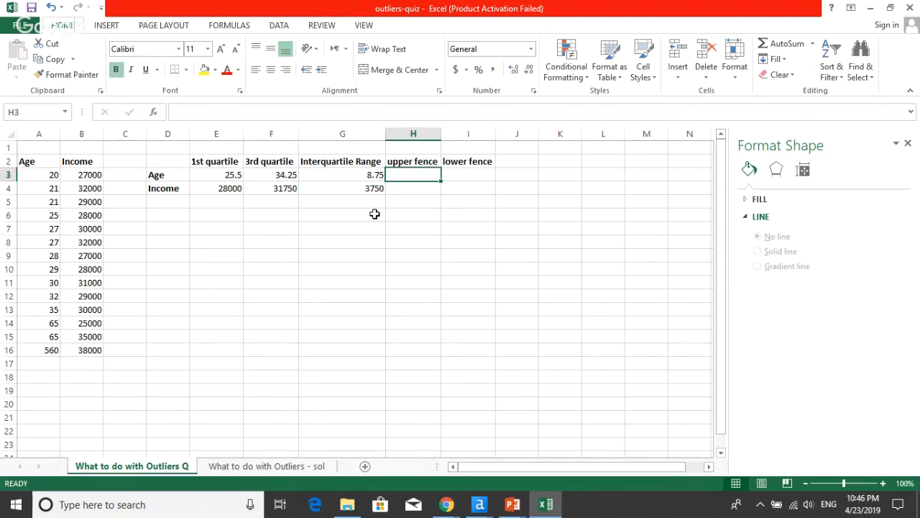
left_click_drag(226, 173, 353, 202)
left_click(232, 178)
left_click(354, 191)
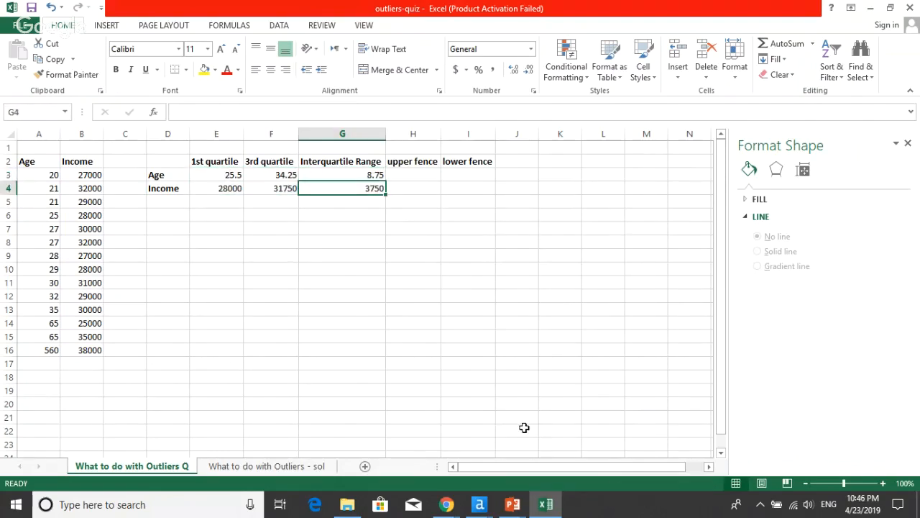
- Switch to Alteryx Designer, close the leftover scatterplot Browse window and select the outliers-quiz input in New Workflow3
left_click(479, 504)
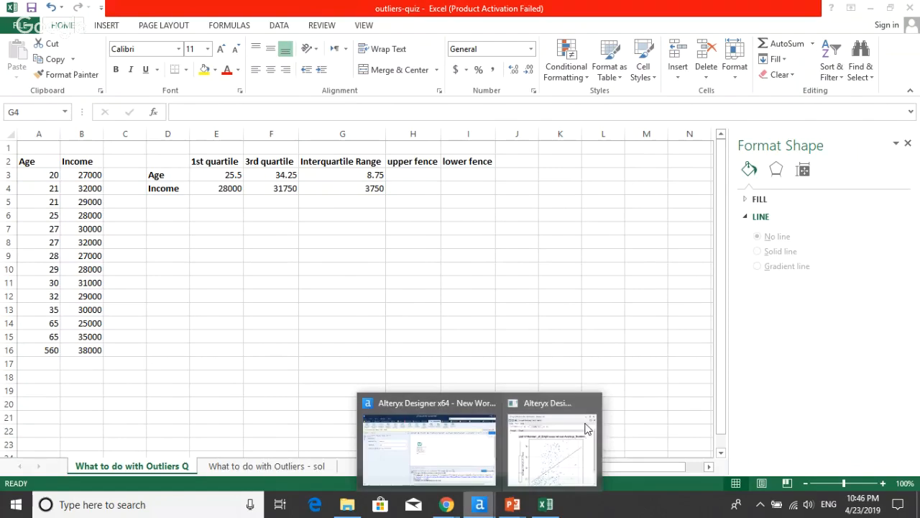
left_click(555, 438)
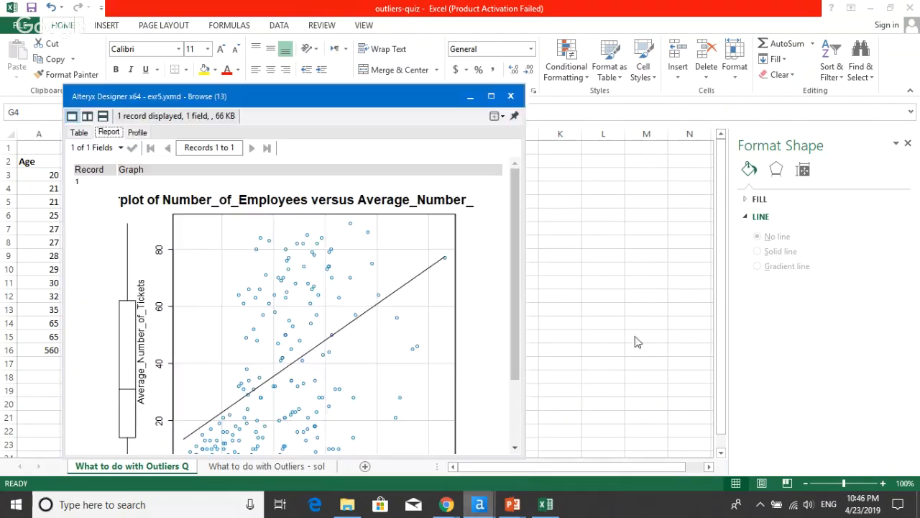
left_click(511, 95)
left_click(480, 504)
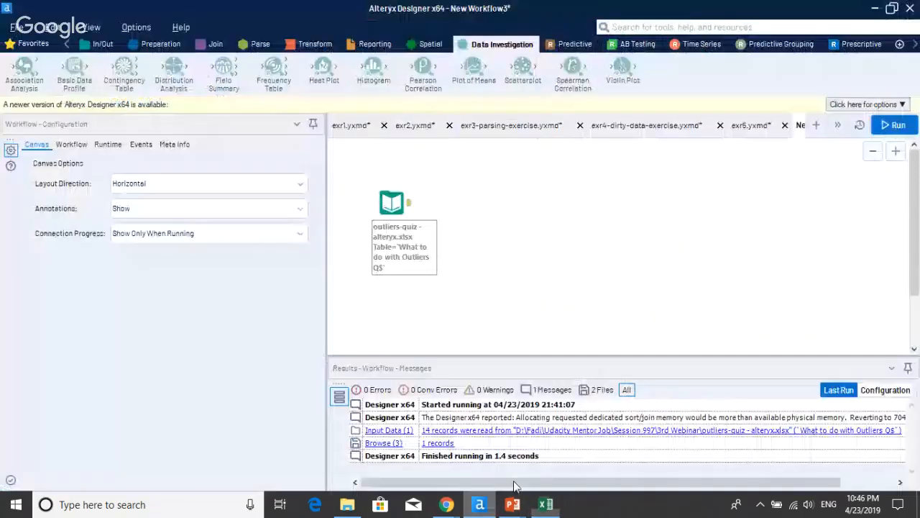
left_click(424, 219)
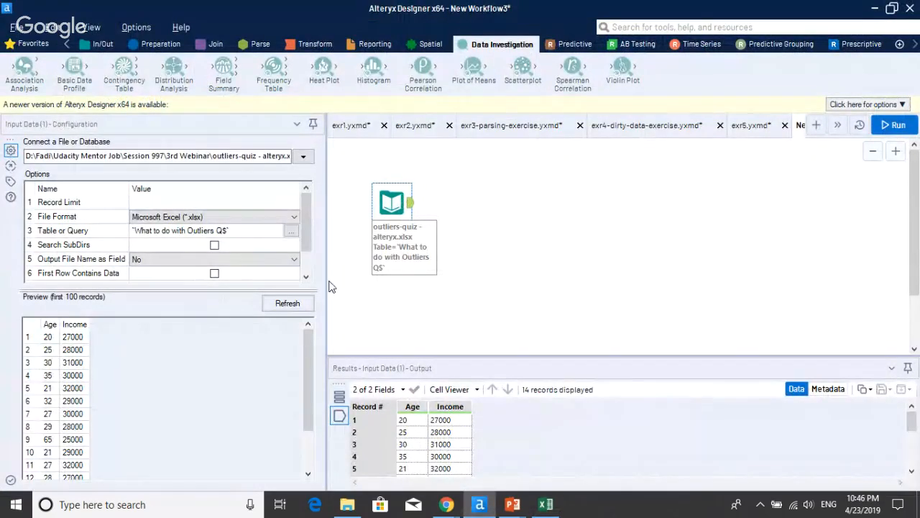
- Connect an Interactive Chart tool to the outliers-quiz input and open its chart configuration
left_click(77, 350)
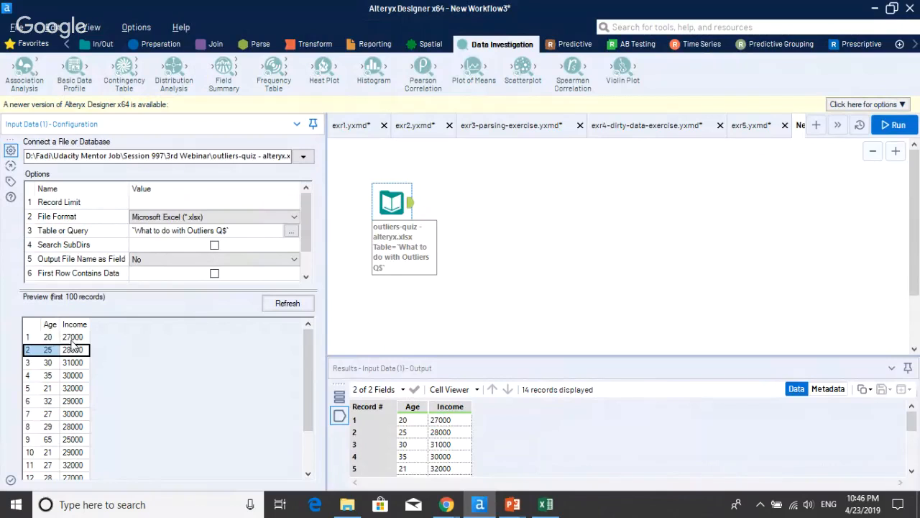
left_click(72, 339)
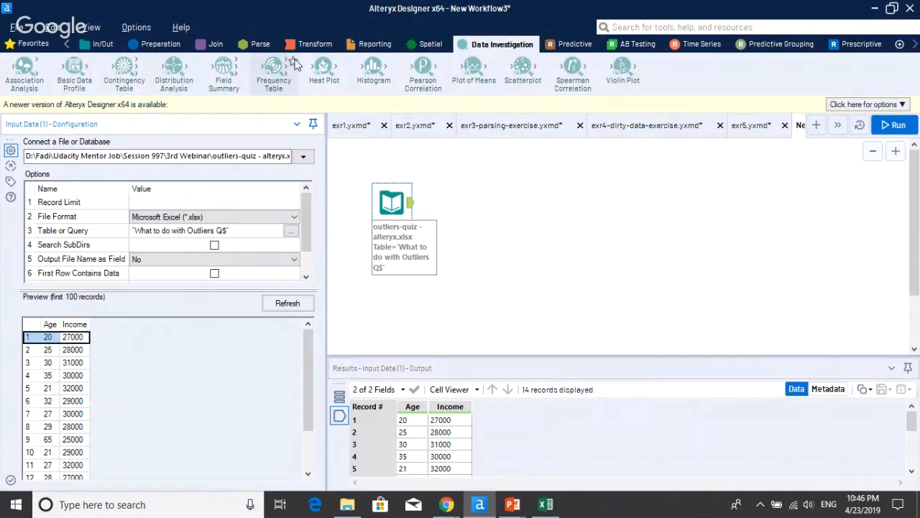
left_click(374, 46)
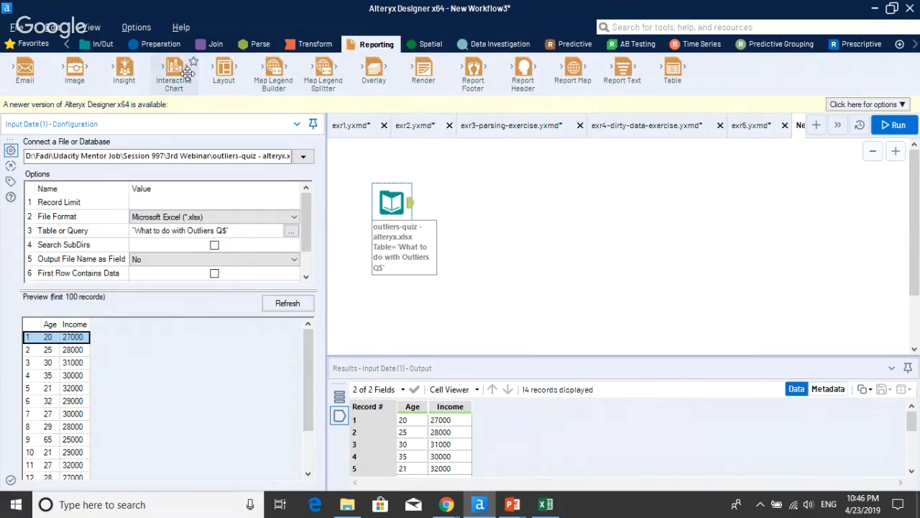
left_click_drag(175, 68, 474, 203)
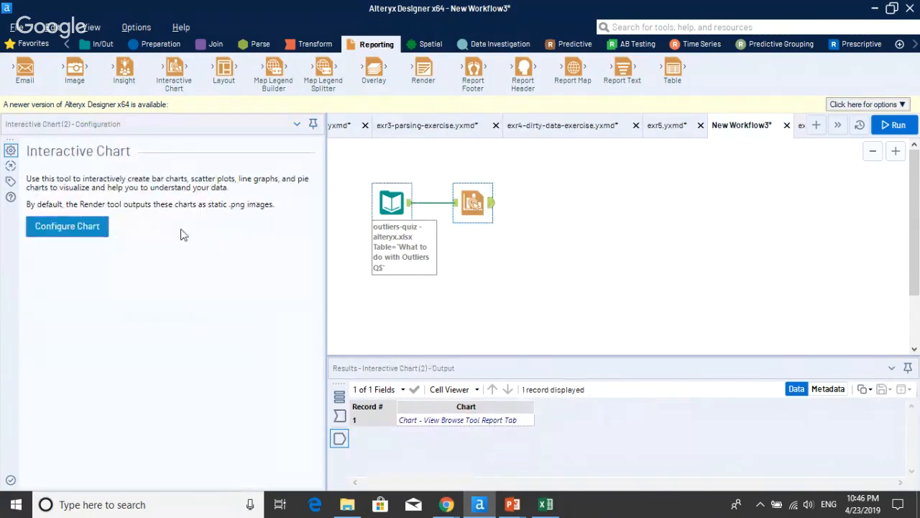
left_click(94, 226)
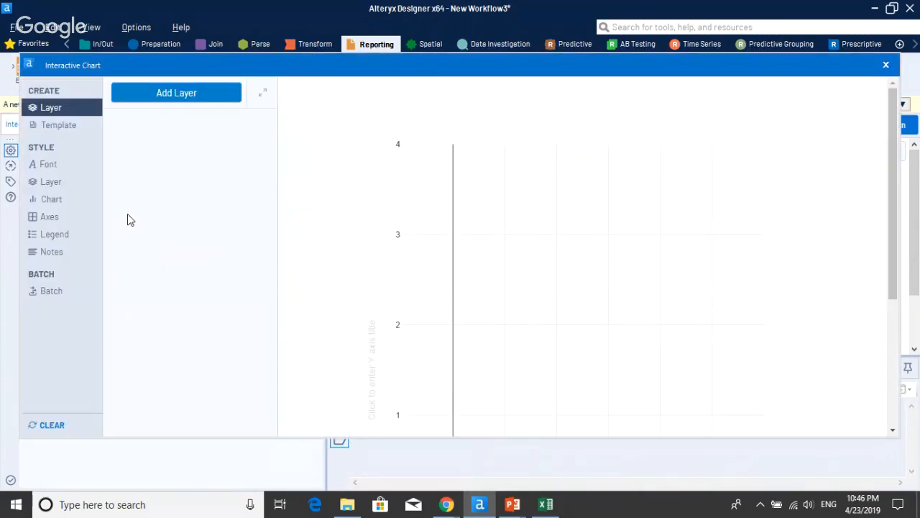
- Add a chart layer of type Box and Whisker with Income as its Y column
left_click(187, 96)
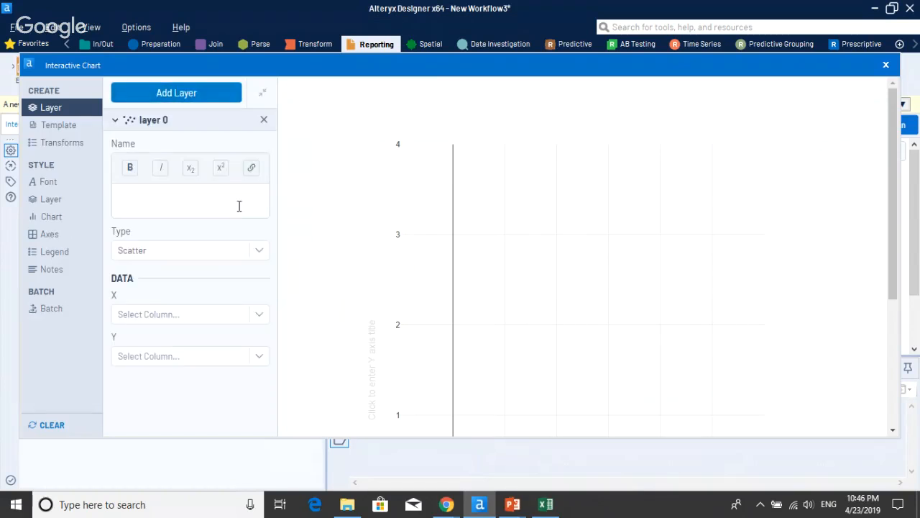
left_click(186, 256)
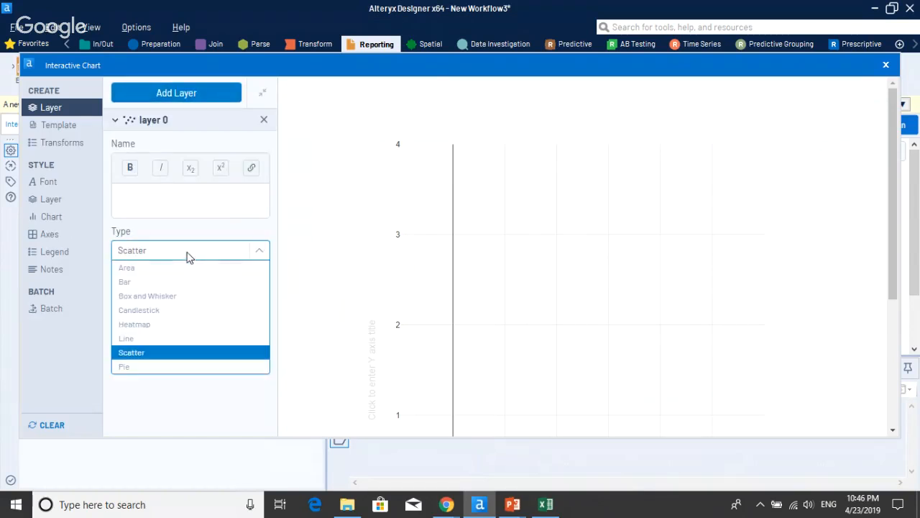
left_click(194, 298)
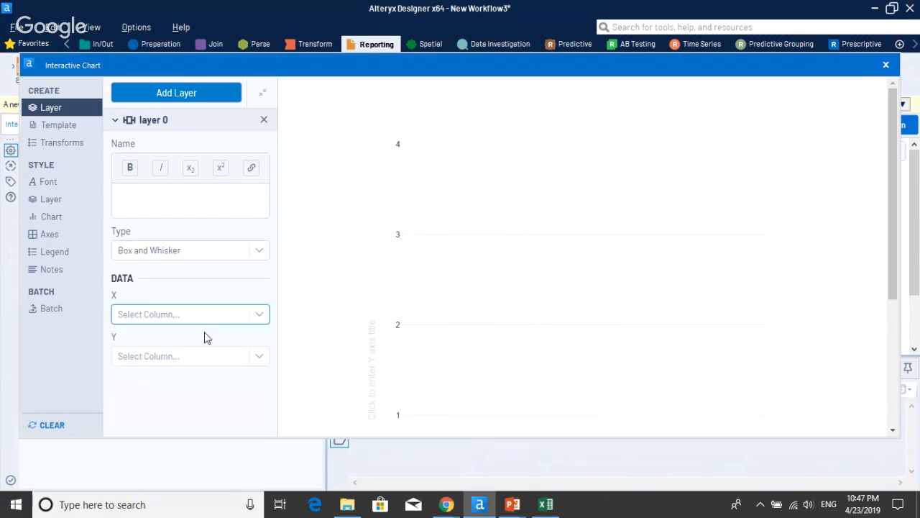
left_click(231, 358)
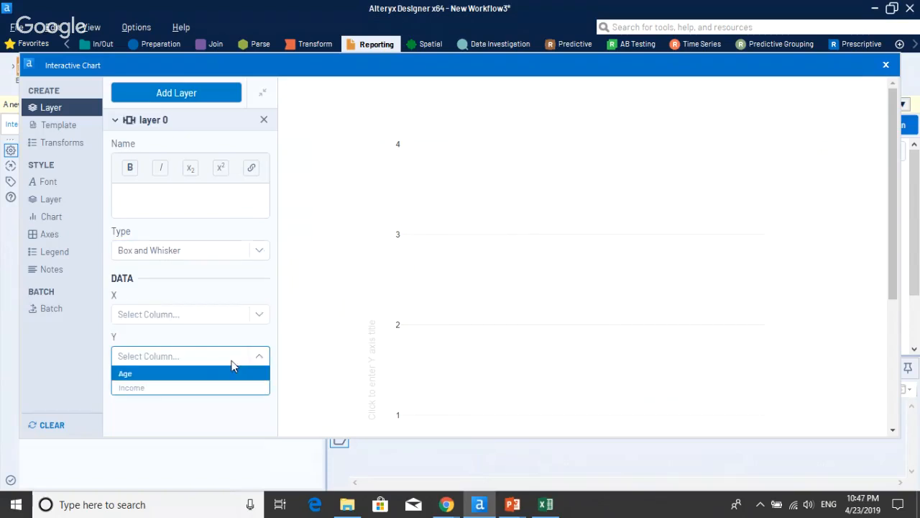
left_click(205, 389)
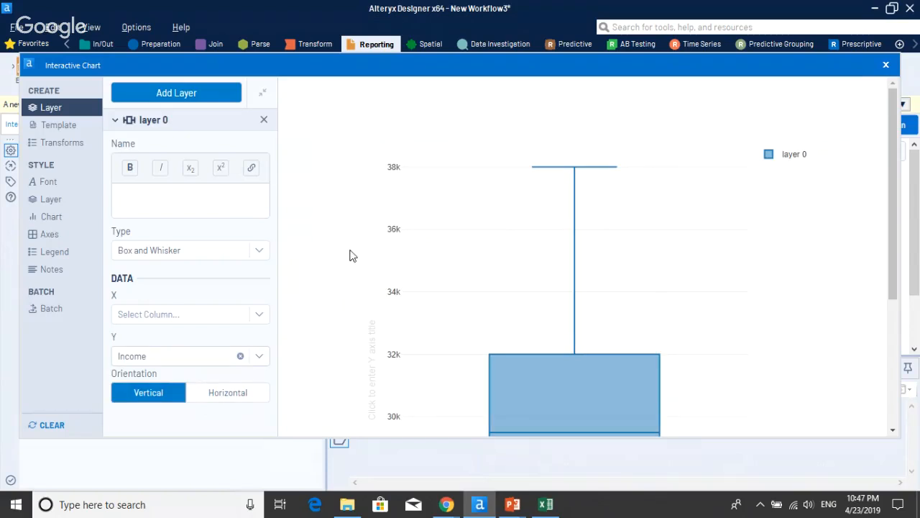
- Add a second chart layer of type Scatter with Income as Y, and close the chart configuration
left_click(182, 93)
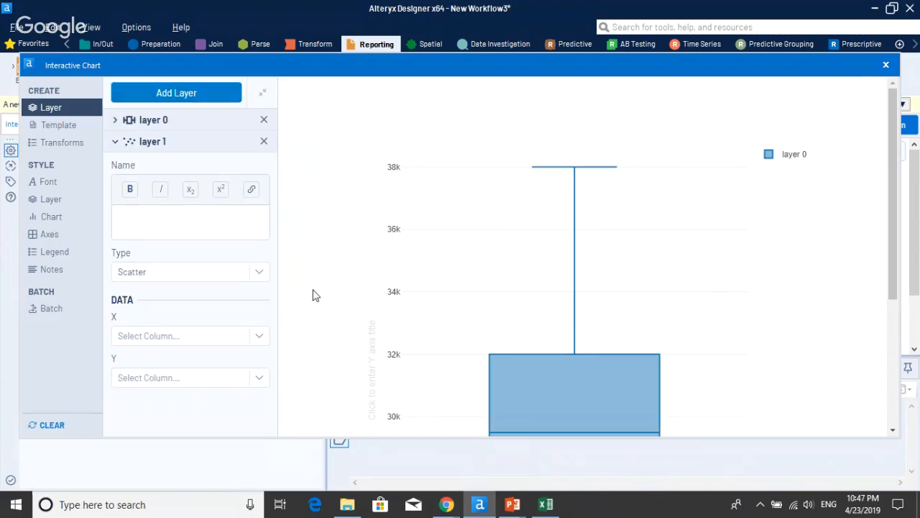
left_click(201, 276)
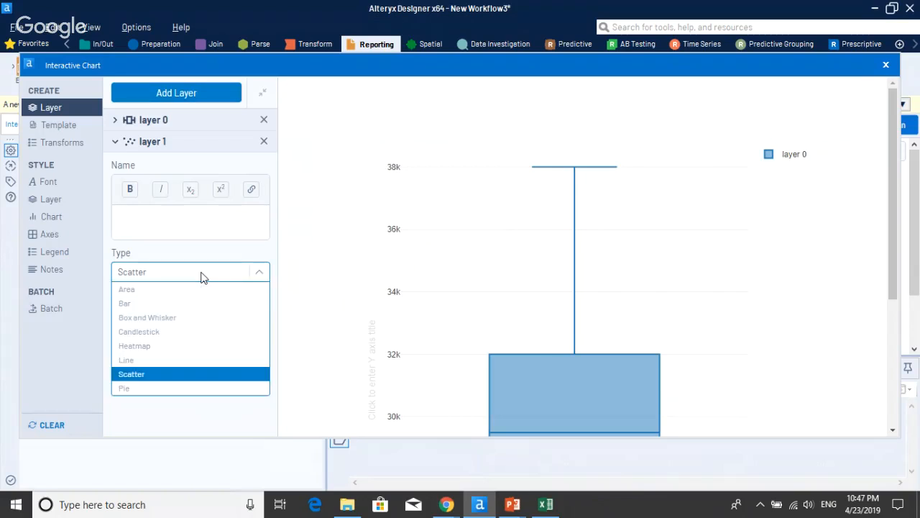
left_click(202, 277)
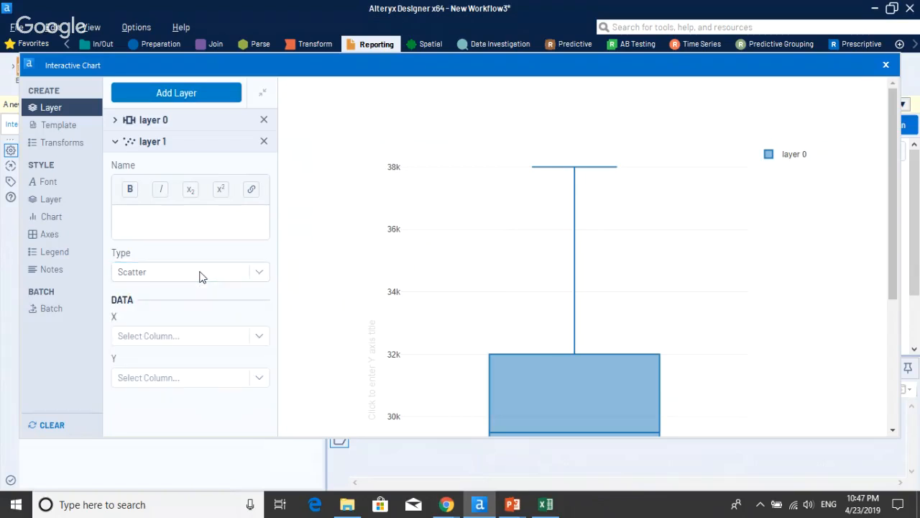
left_click(185, 380)
left_click(192, 412)
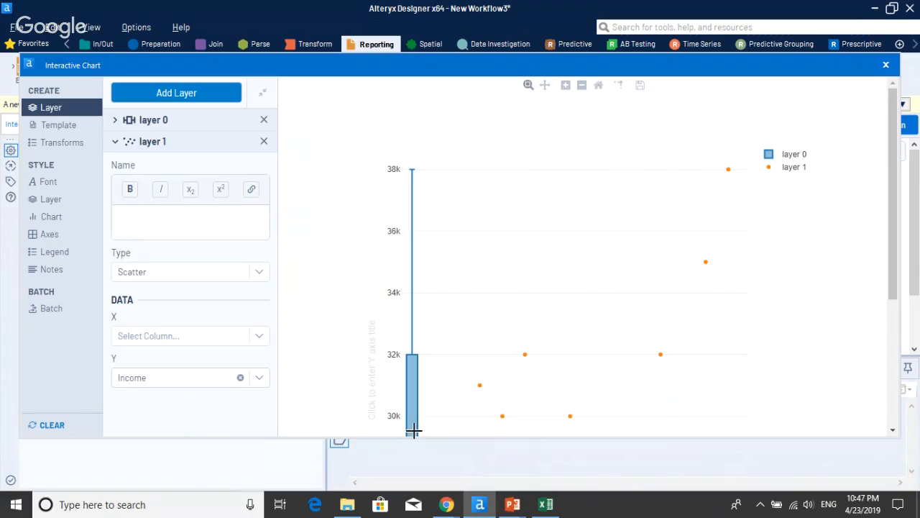
left_click(886, 65)
- Add a Browse tool after the Interactive Chart, run the workflow and dismiss the completion message
right_click(463, 195)
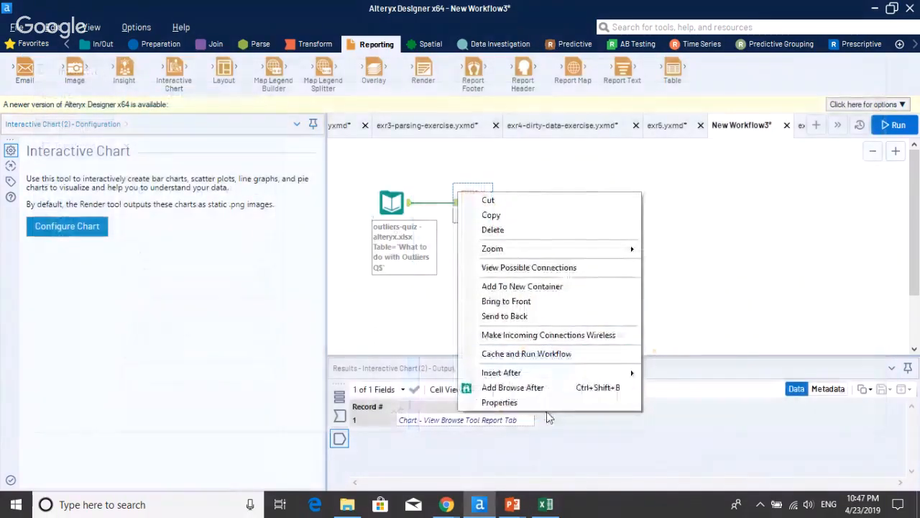
left_click(545, 392)
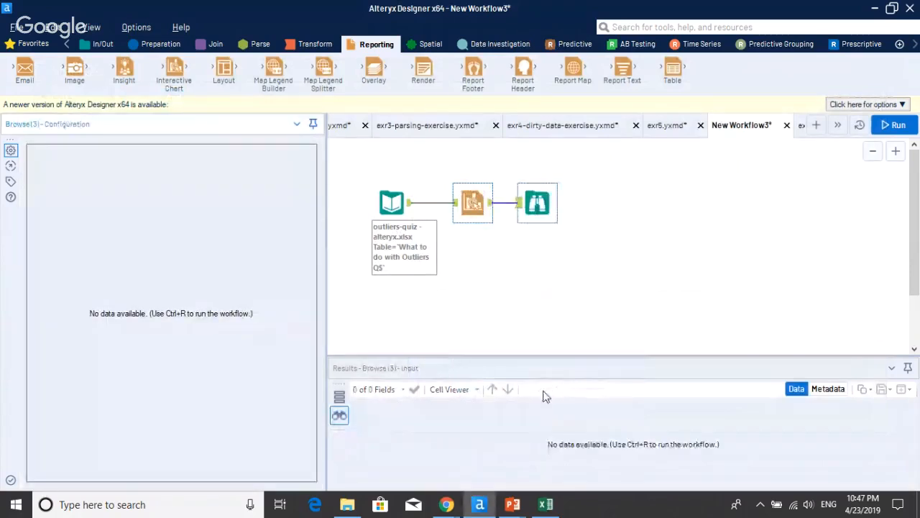
left_click(896, 125)
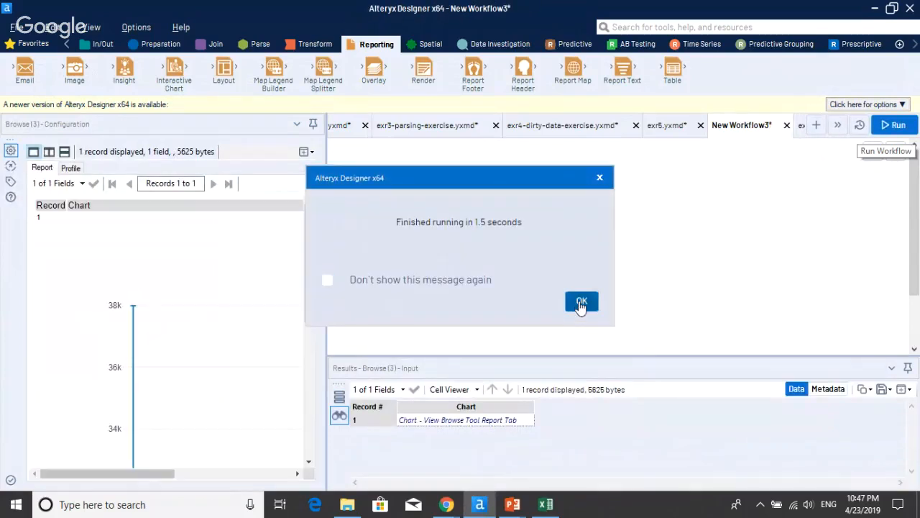
left_click(580, 302)
- Open the Browse report in its own maximized window and examine the Income box plot down to its lower whisker
left_click(308, 152)
left_click(294, 170)
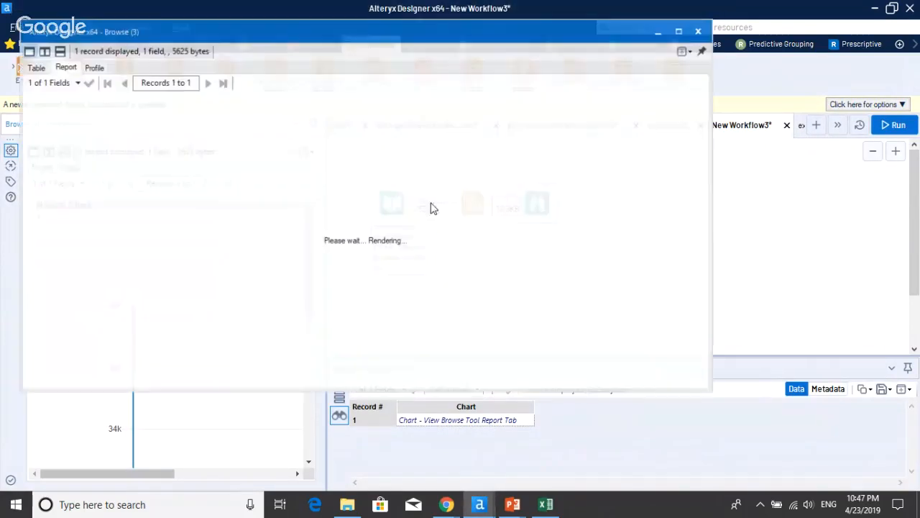
left_click(681, 30)
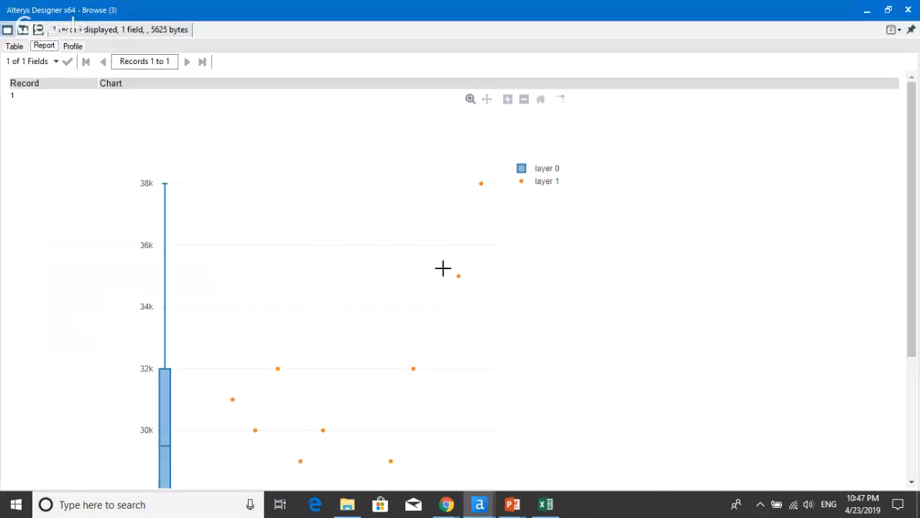
left_click_drag(910, 173, 919, 250)
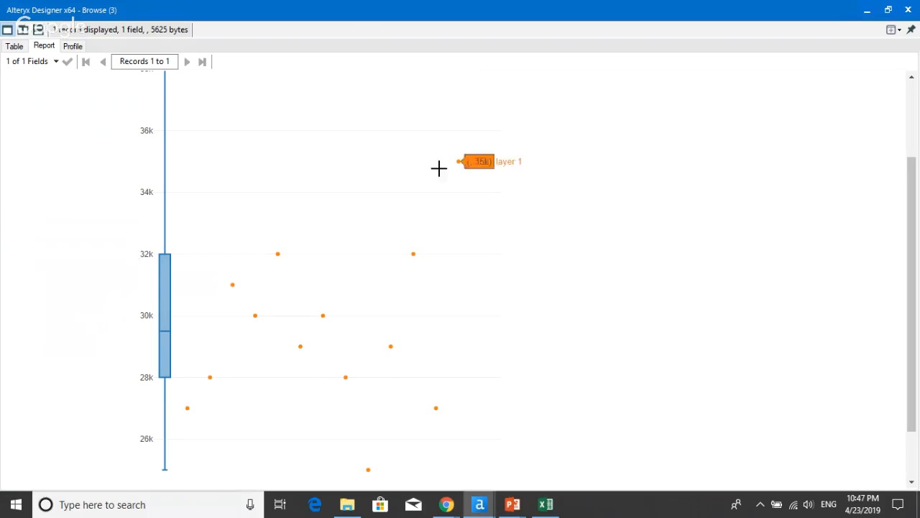
left_click_drag(918, 331, 907, 348)
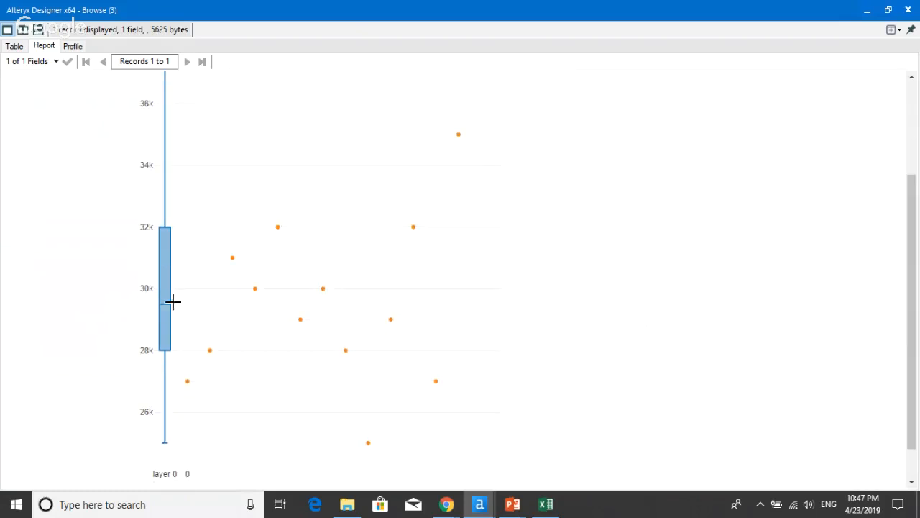
mouse_move(167, 229)
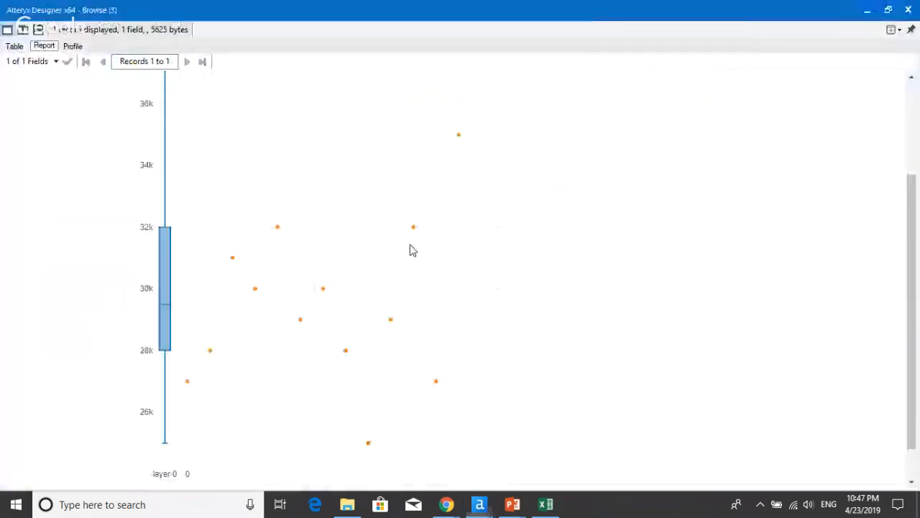
- Check the Income first quartile in E4 in Excel and compare it with the box's lower edge in the Alteryx chart
key("alt+Tab")
key("Tab")
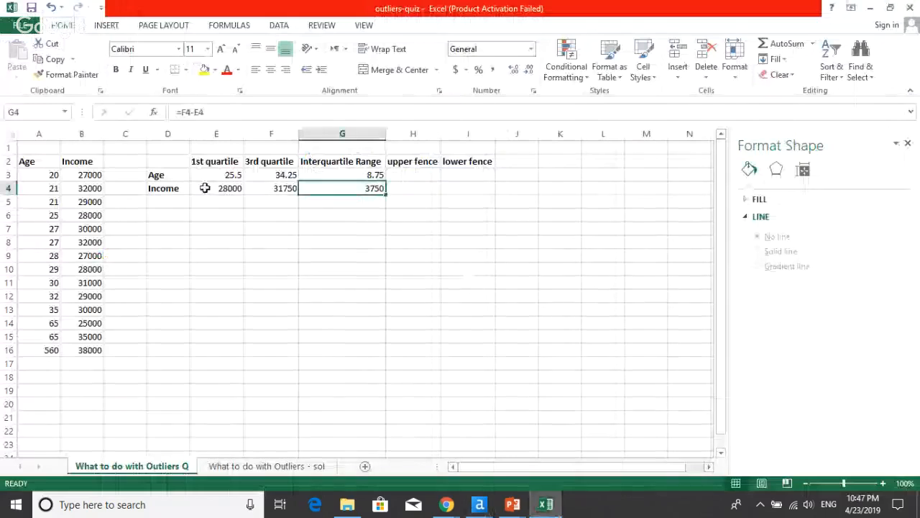
left_click_drag(163, 187, 335, 196)
left_click(236, 186)
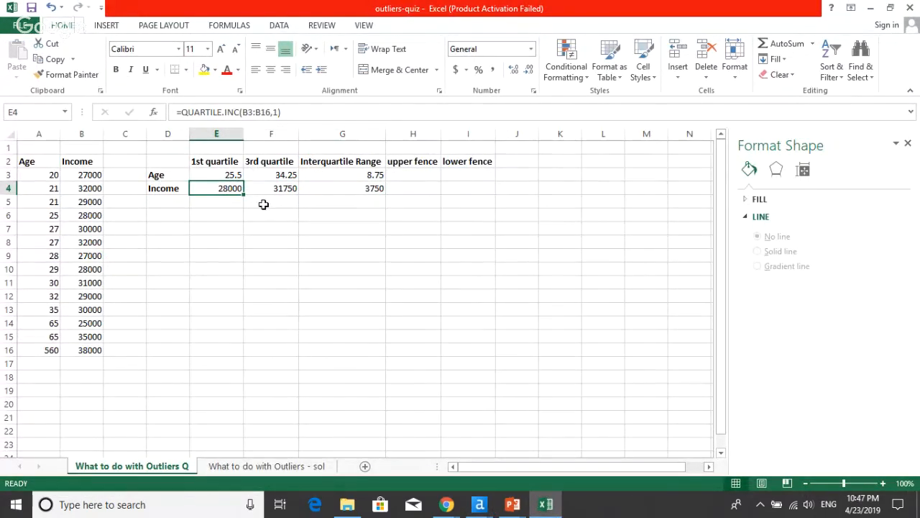
key("alt+Tab")
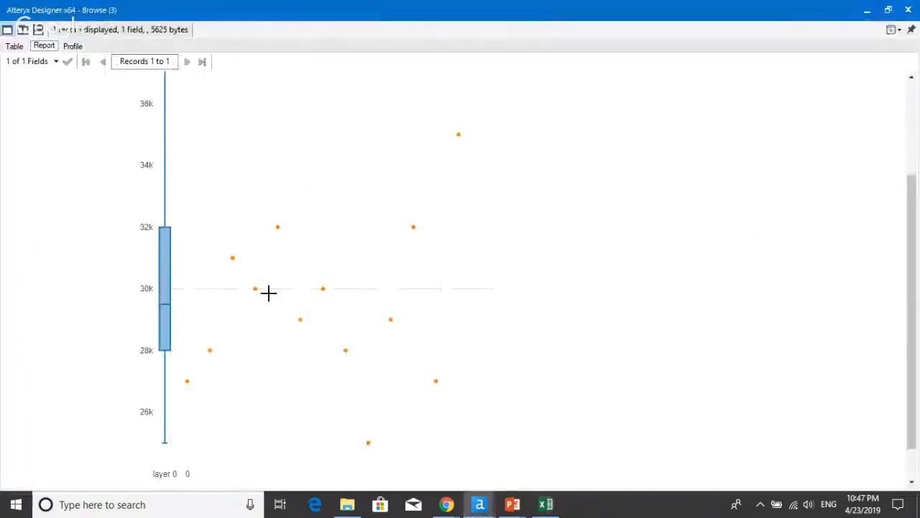
mouse_move(170, 351)
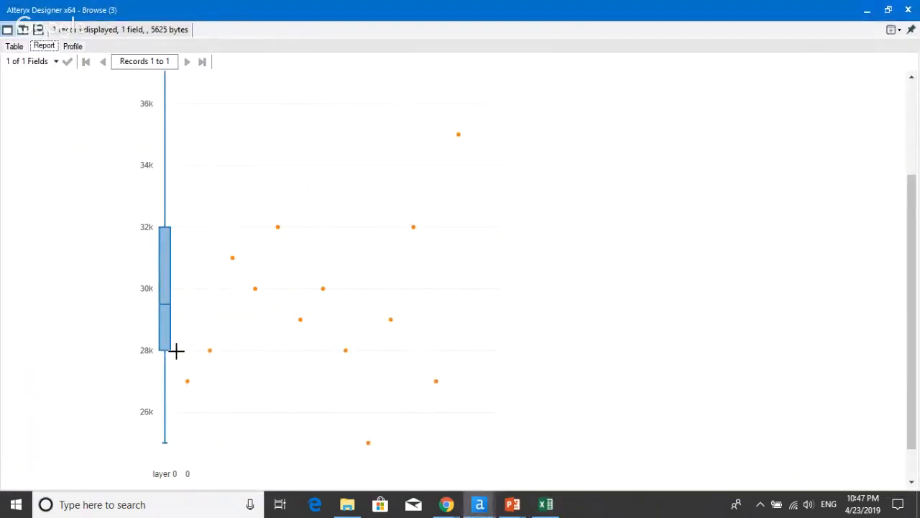
- Compare the Income third quartile in F4 and interquartile range in G4 in Excel with the box in the Alteryx chart
key("alt+Tab")
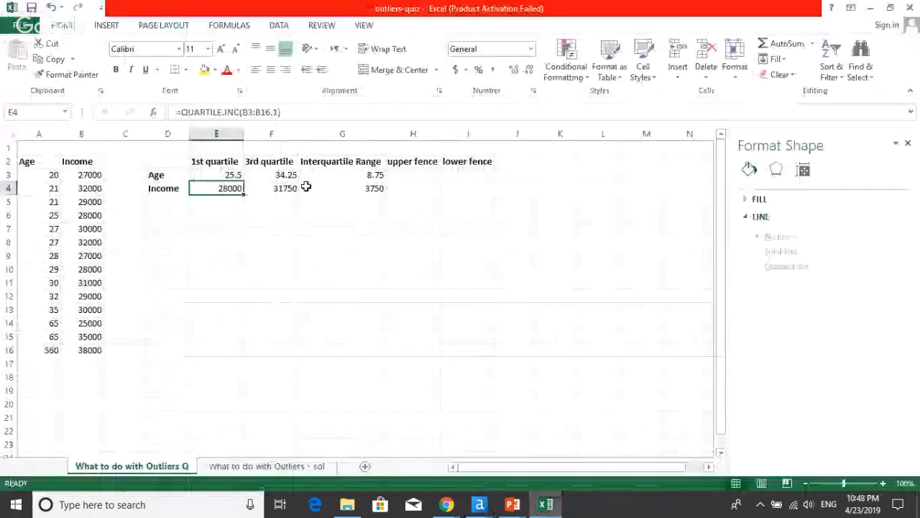
left_click(279, 189)
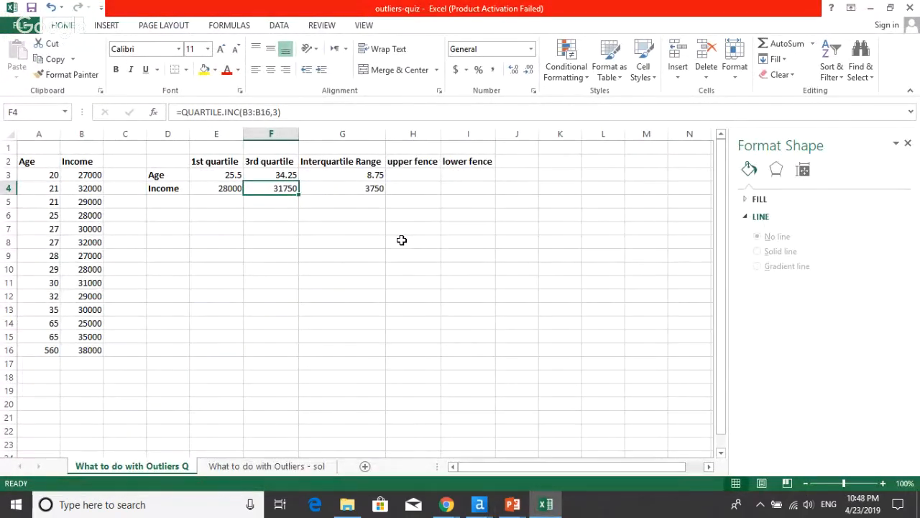
key("alt+Tab")
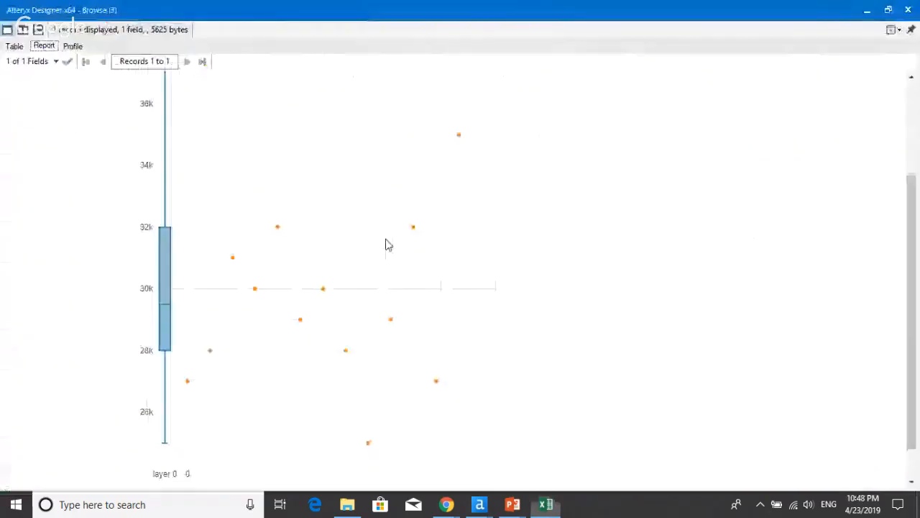
scroll(168, 288, "up", 1)
mouse_move(169, 288)
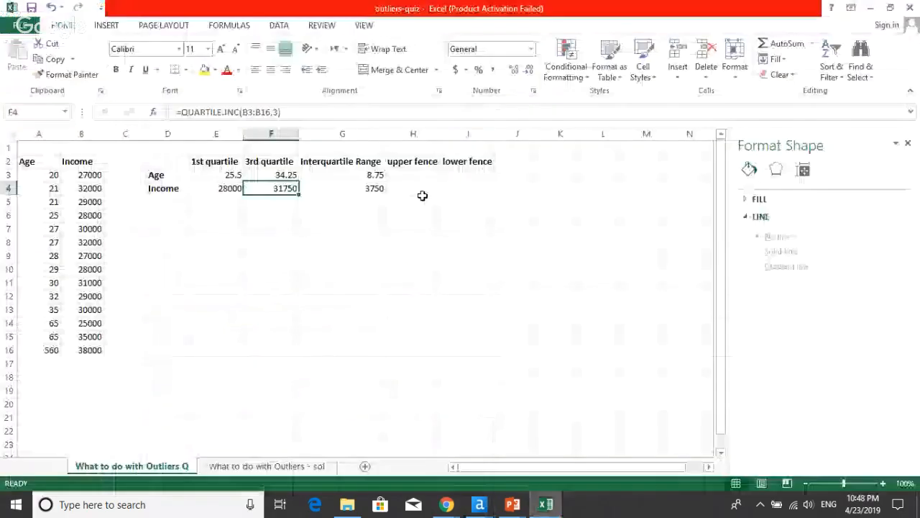
left_click(376, 189)
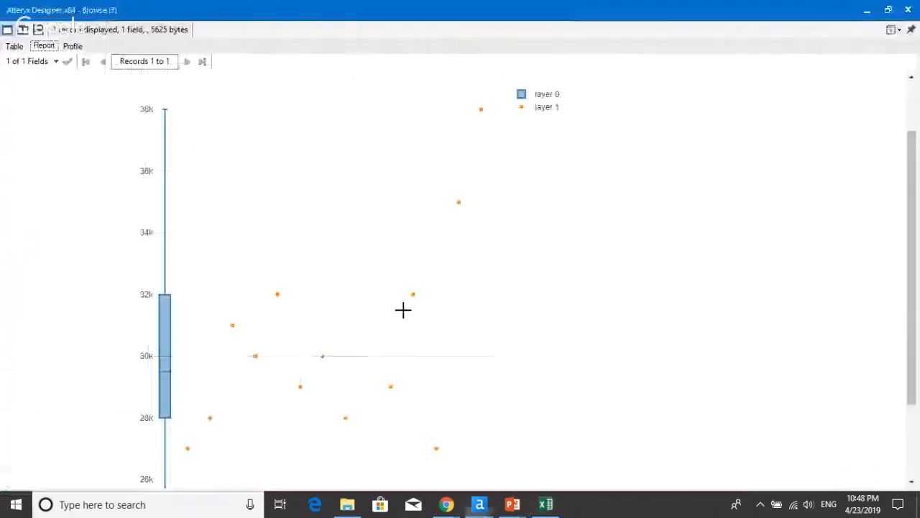
mouse_move(167, 327)
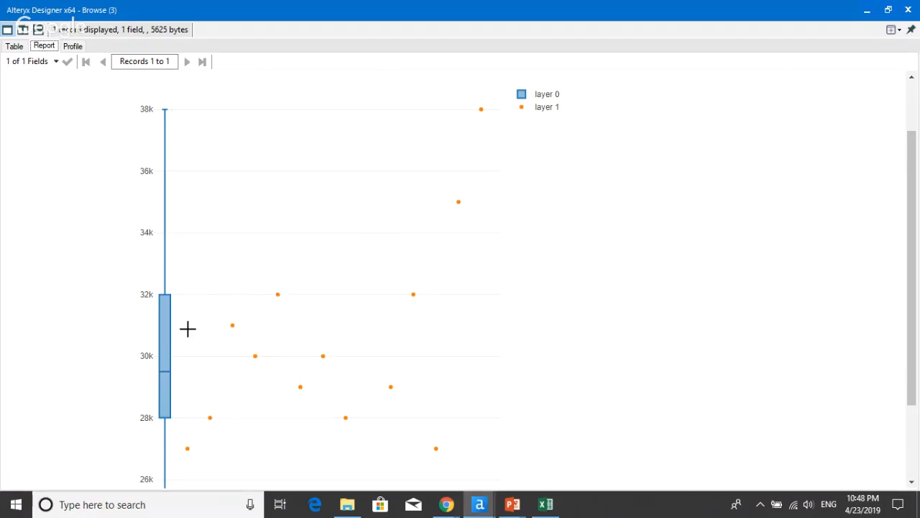
- Inspect the highest and lowest Income points of the scatter layer in relation to the box plot's whiskers
mouse_move(302, 373)
mouse_move(484, 100)
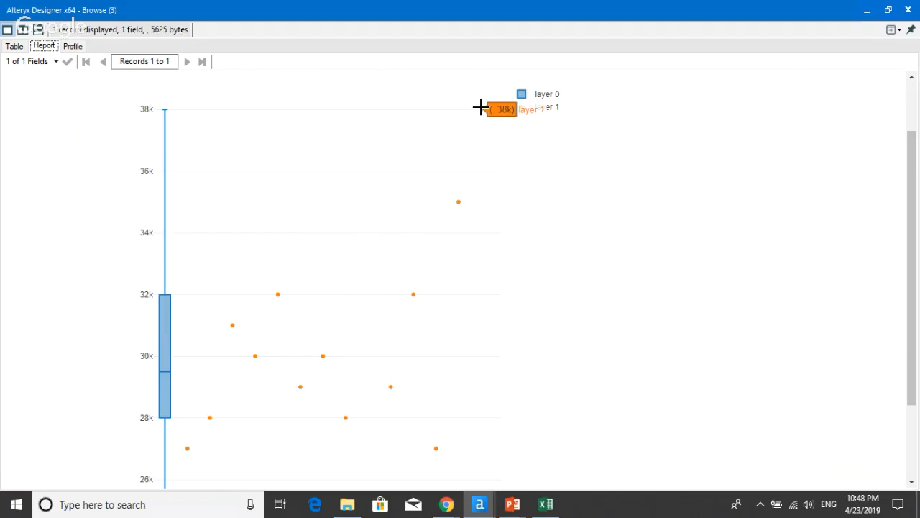
scroll(568, 273, "down", 3)
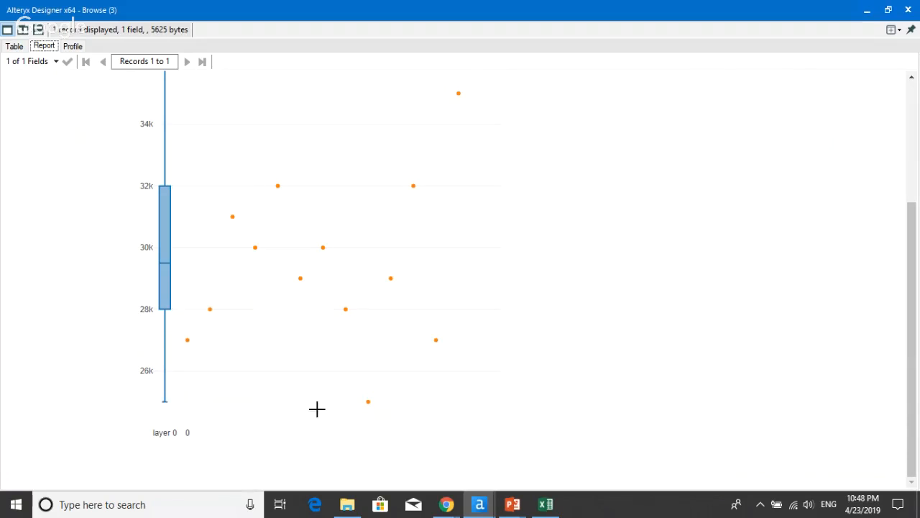
mouse_move(371, 404)
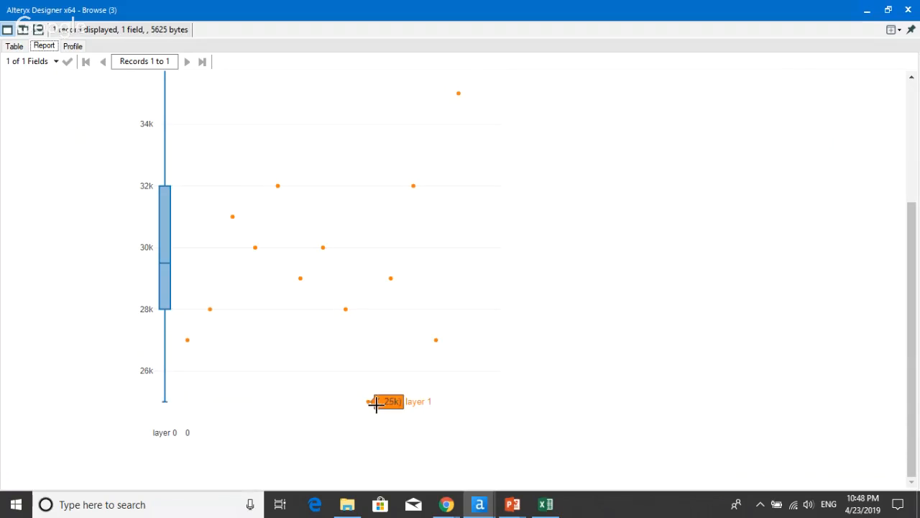
- Switch to Excel and calculate the Age upper fence in H3 with =F3+(1.5*G3)
key("alt+Tab")
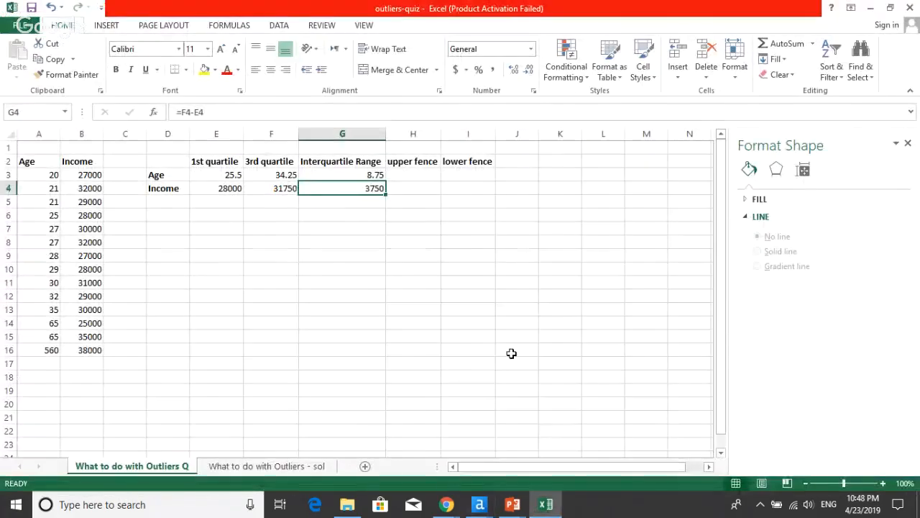
key("Right")
key("Up")
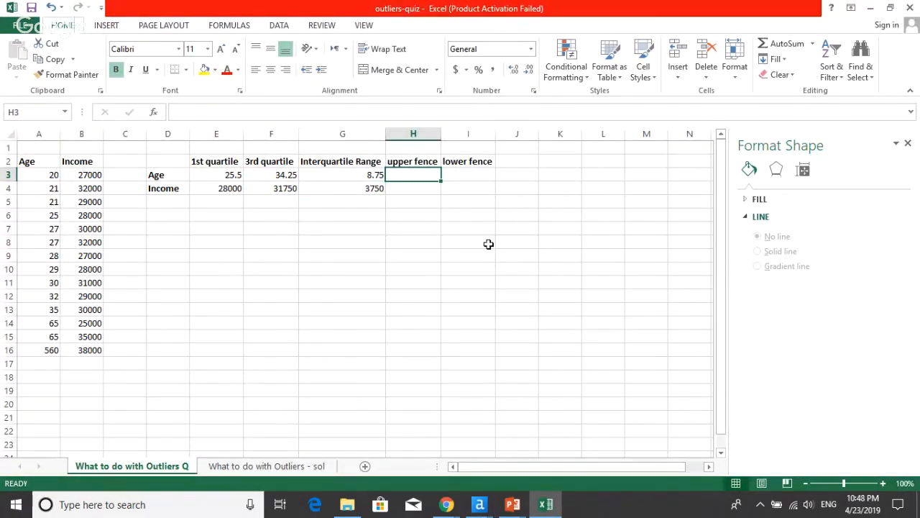
type("=")
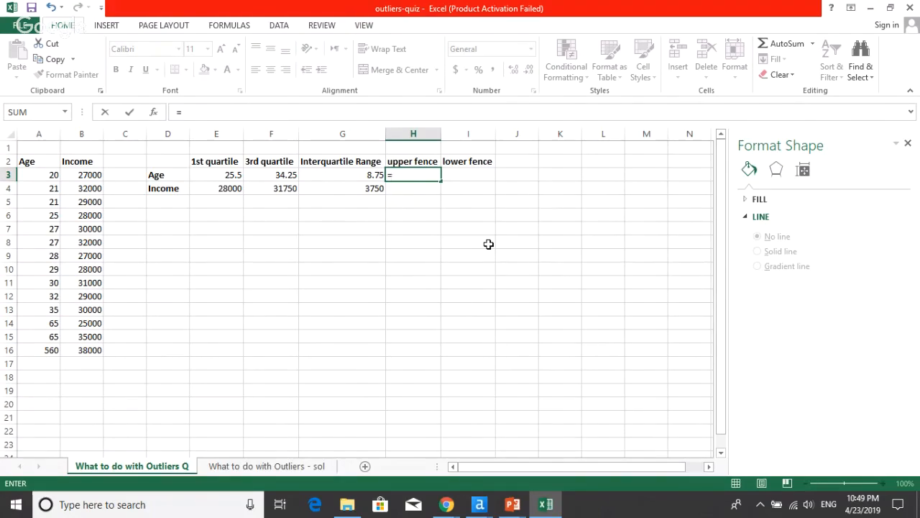
key("Left")
key("Left")
key("Left")
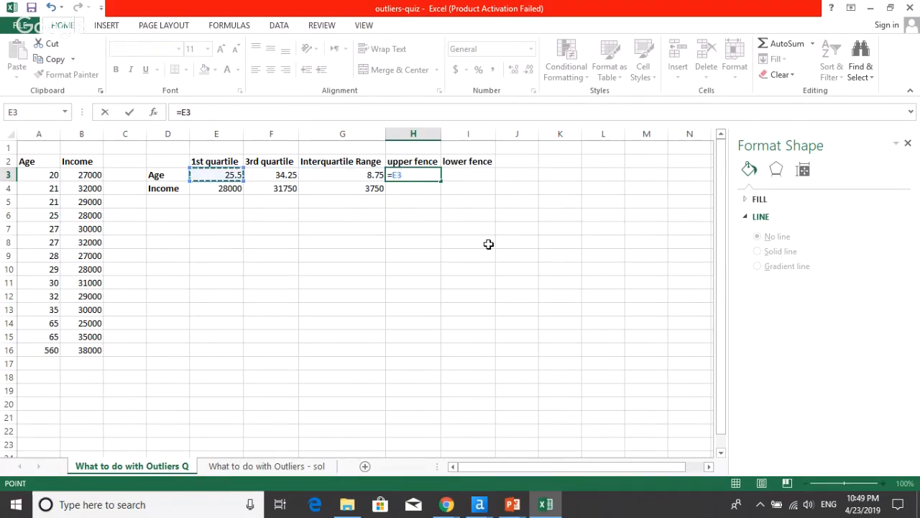
key("Right")
type("+")
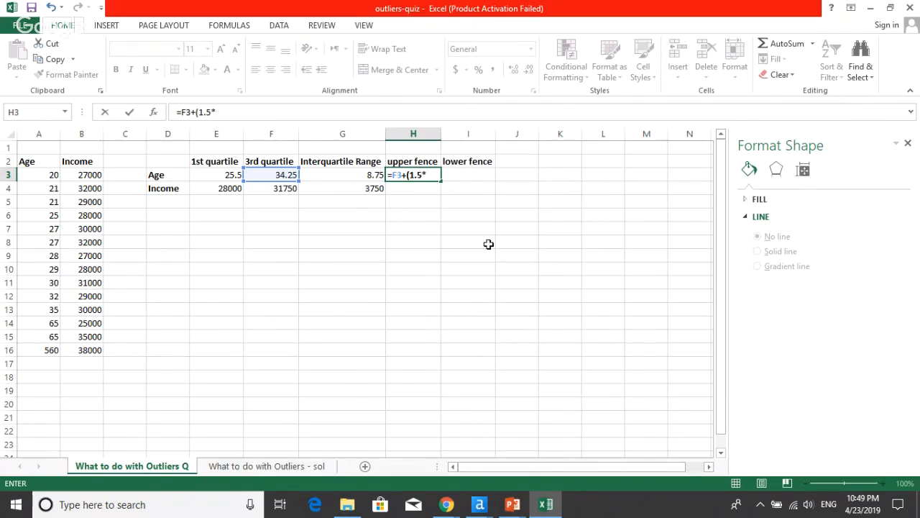
type("(1.5*")
left_click(341, 175)
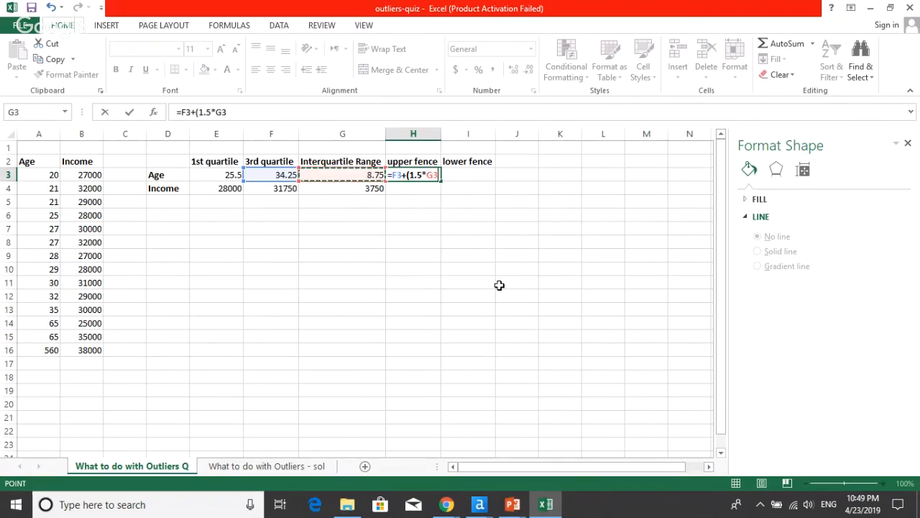
type(")")
key("Return")
- Copy the upper fence formula from H3 into H4 for Income
key("Up")
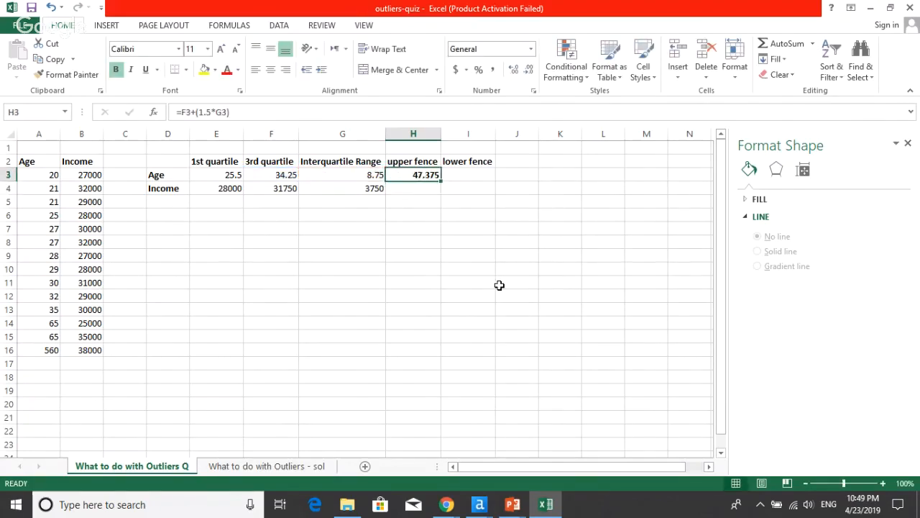
key("ctrl+c")
key("Down")
key("ctrl+v")
- Calculate the Age lower fence in I3 with =E3-(1.5*G3)
key("Up")
key("Right")
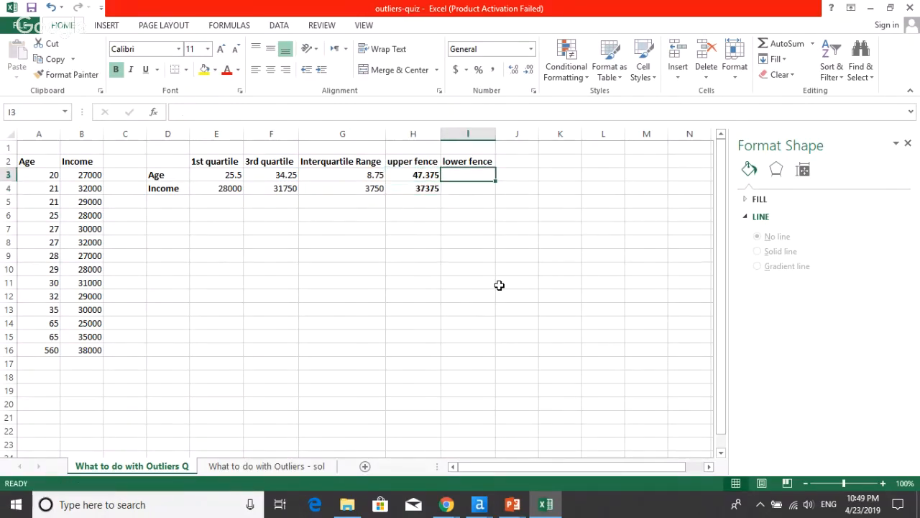
type("=")
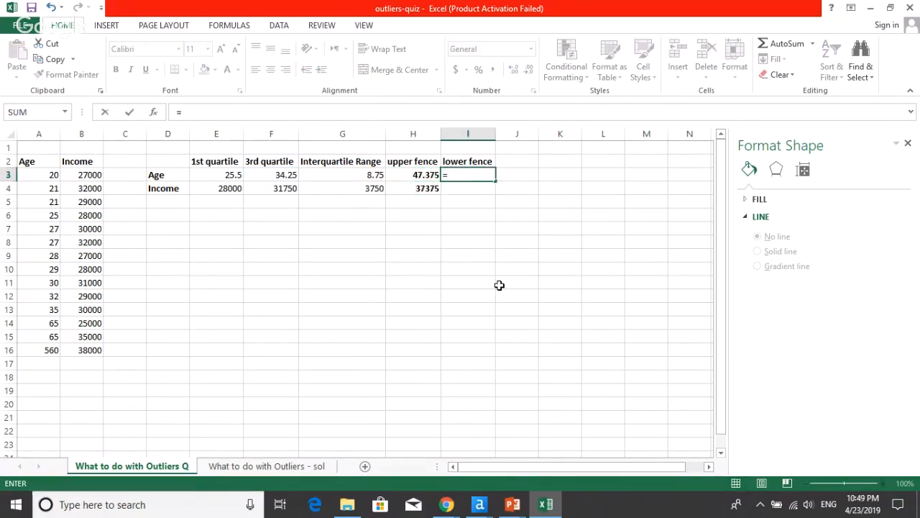
key("Left")
key("Left")
key("Left")
key("Left")
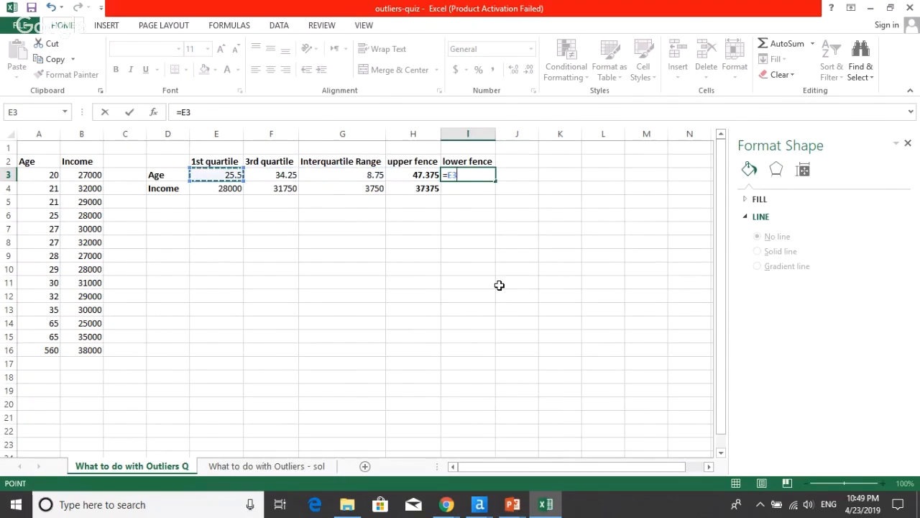
type("-(1.5")
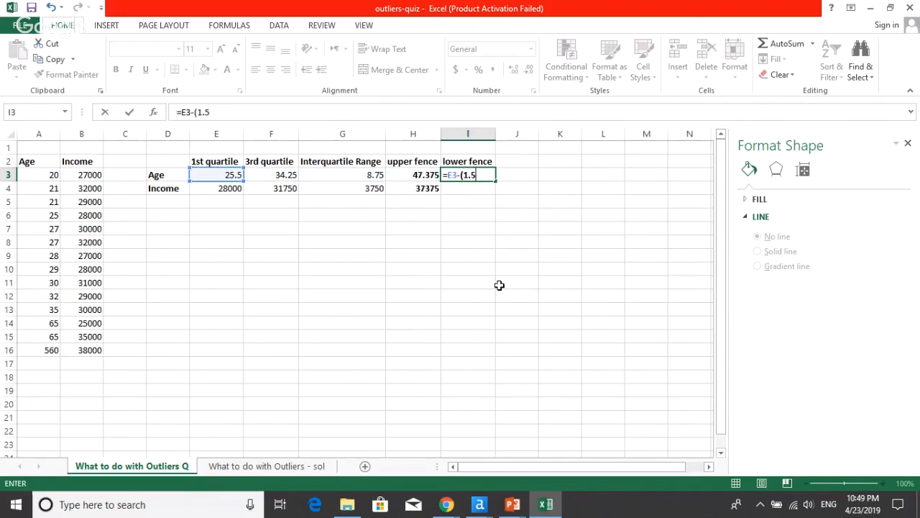
type("*")
left_click(350, 174)
type(")")
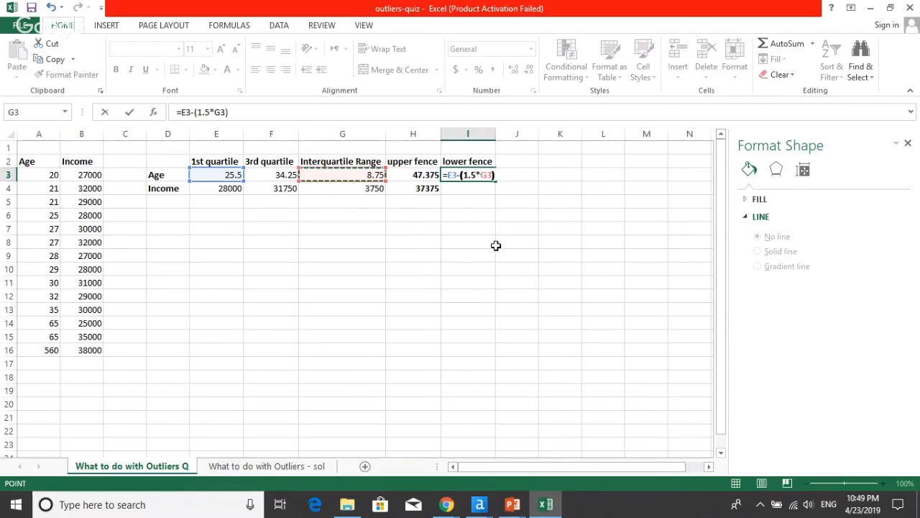
key("Return")
- Copy the lower fence formula from I3 into I4 for Income
key("Up")
key("ctrl+c")
key("Down")
key("Return")
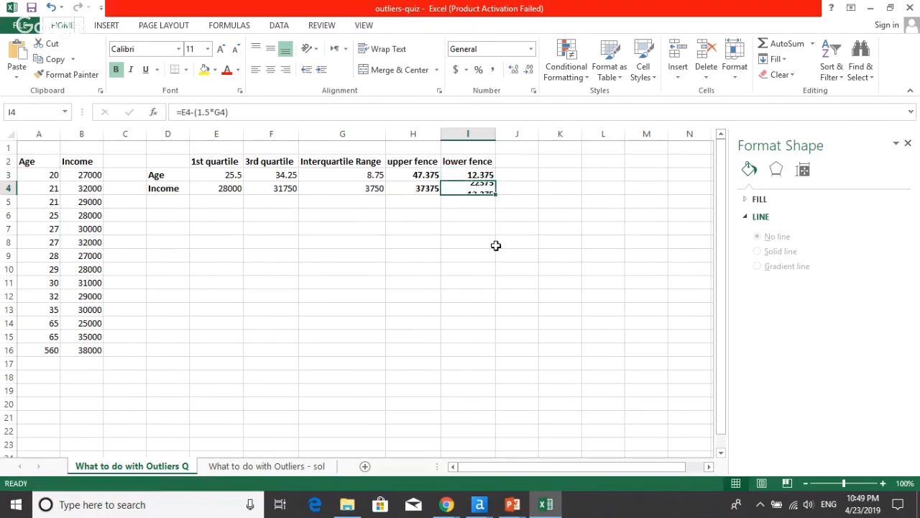
- Review the Age row of the summary table from its label in D3 through the upper and lower fences in H3 and I3
key("Up")
key("Left")
key("Right")
key("Right")
key("Left")
key("Left")
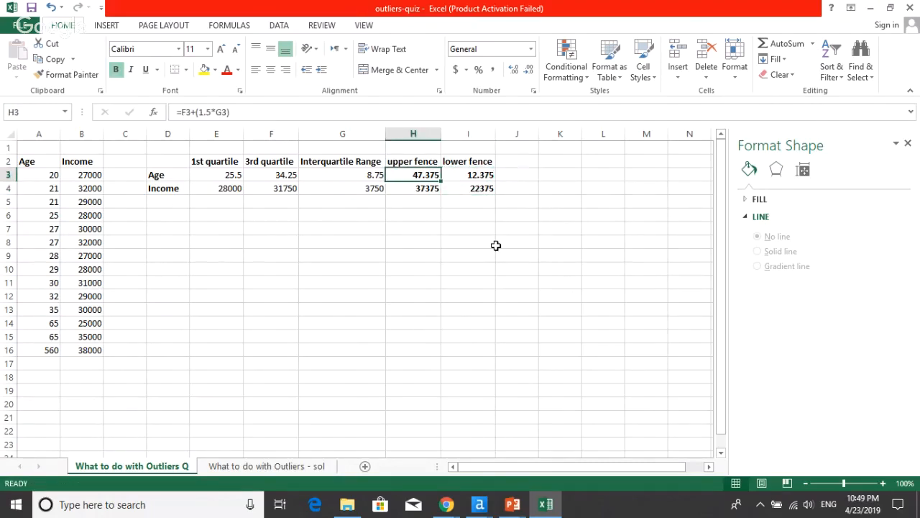
key("Left")
key("Left")
key("Left")
key("Left")
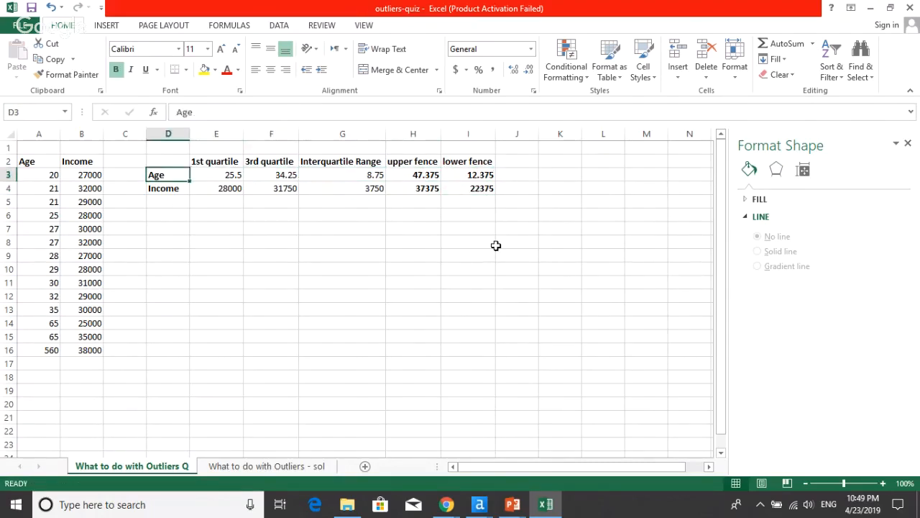
key("Right")
key("Right")
key("Right")
key("Right")
key("Right")
key("Left")
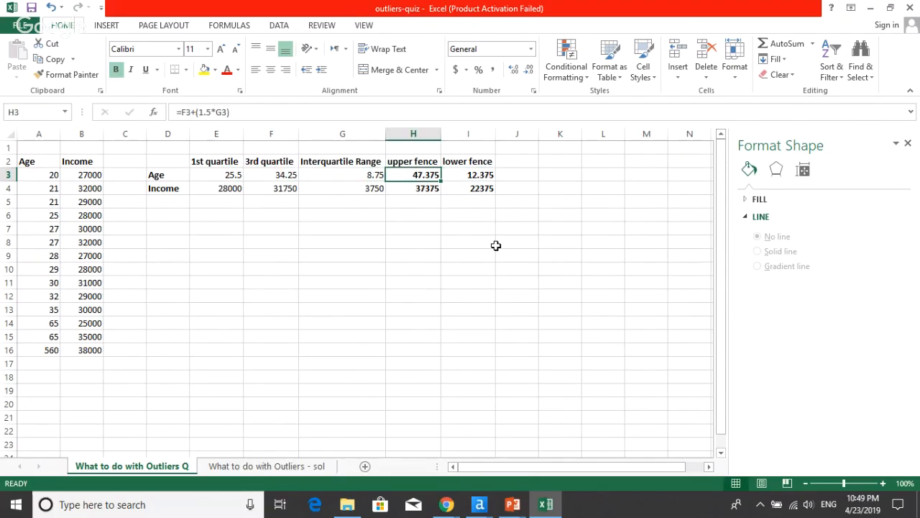
key("Right")
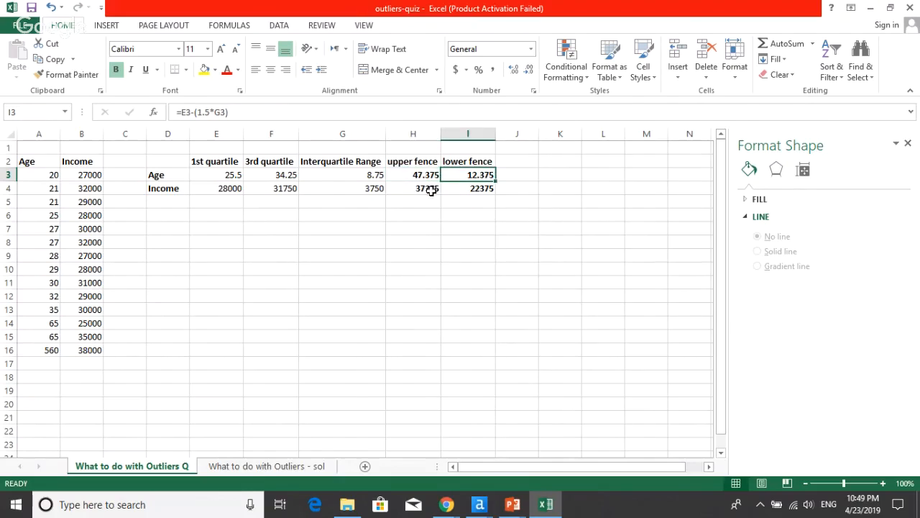
- Review the Income fences in H4 and I4 and compare them with the highest Income point in the Alteryx chart
left_click_drag(431, 189, 471, 197)
left_click(480, 228)
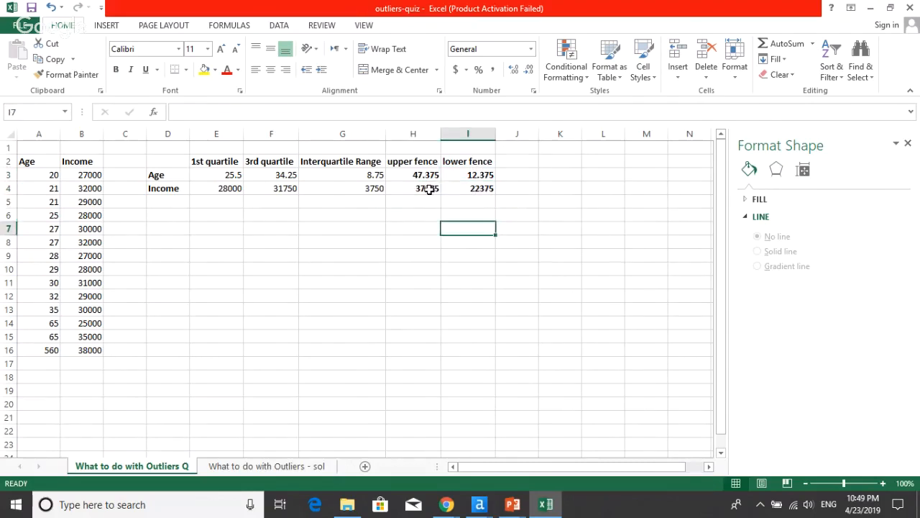
left_click(428, 189)
left_click_drag(179, 189, 448, 193)
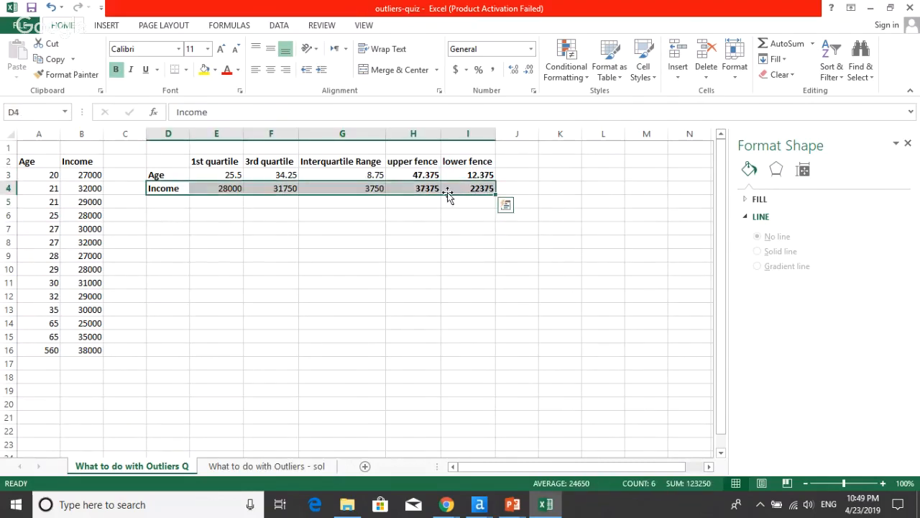
left_click(425, 190)
left_click(484, 189)
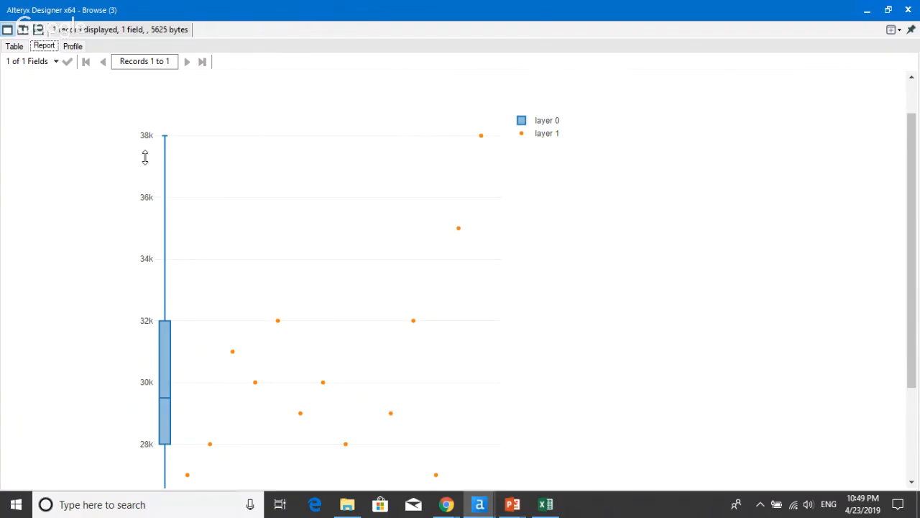
mouse_move(482, 132)
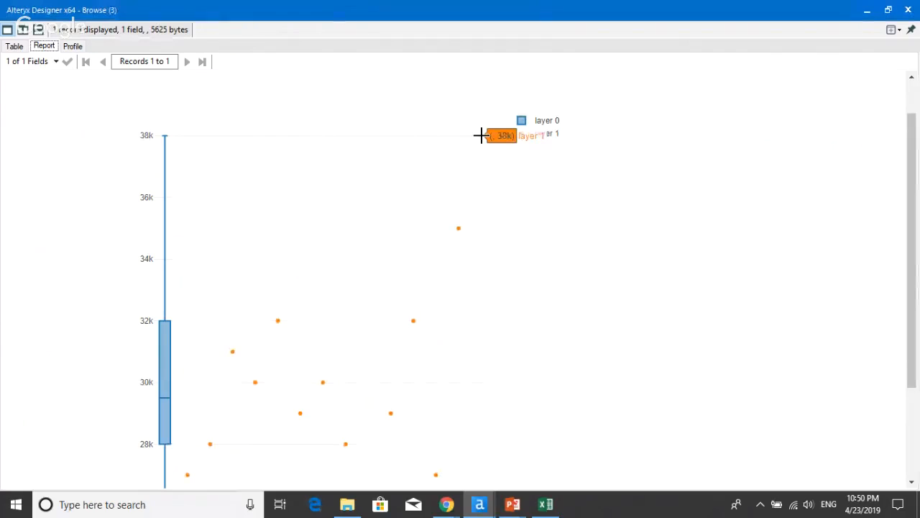
scroll(520, 215, "down", 4)
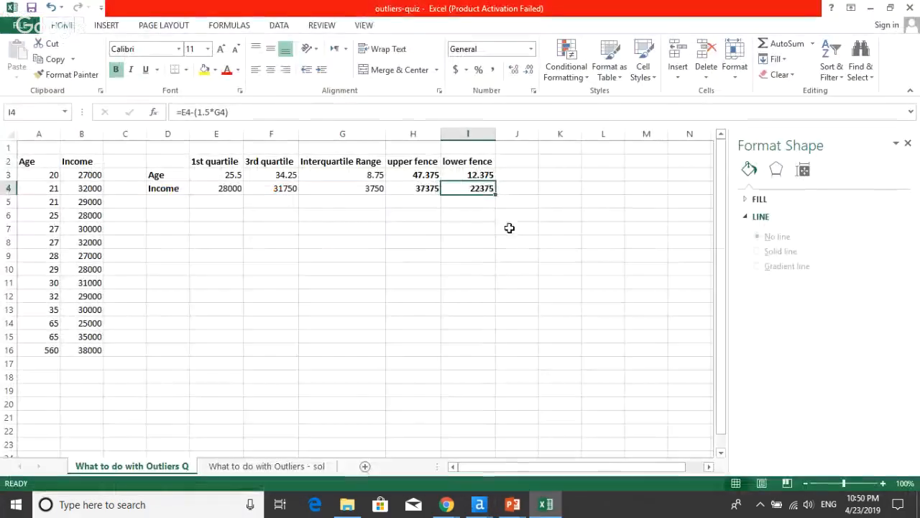
- Recheck the Income fences in H4 and I4 in Excel, and inspect both whisker ends of the Alteryx box plot
key("Up")
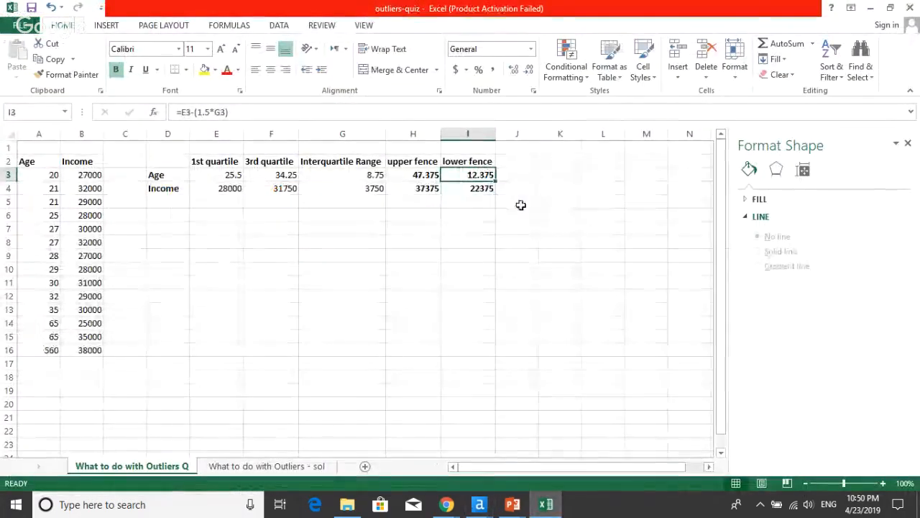
key("Left")
key("Down")
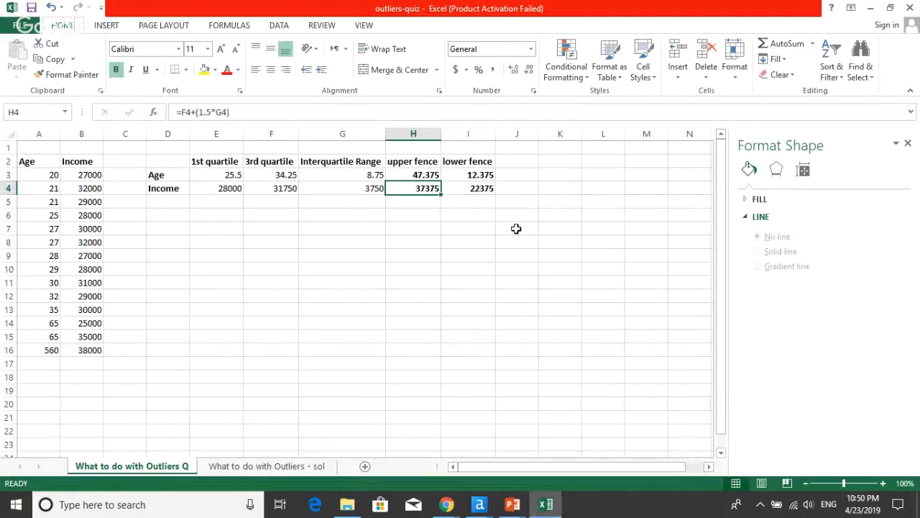
left_click(481, 187)
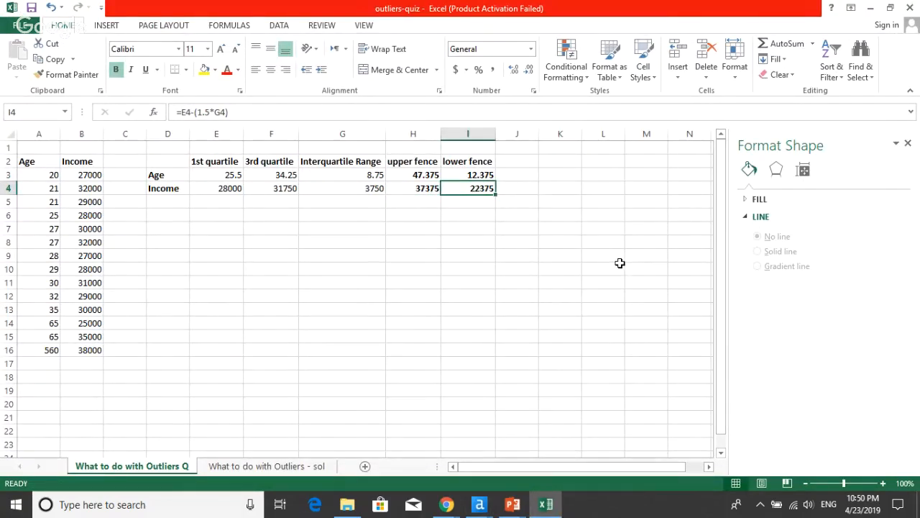
key("alt+Tab")
mouse_move(165, 401)
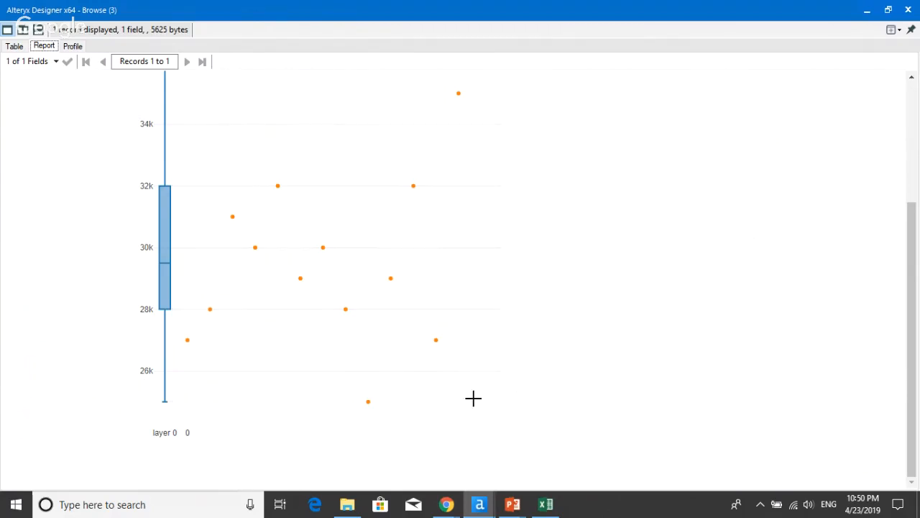
scroll(430, 310, "up", 1)
scroll(430, 310, "up", 3)
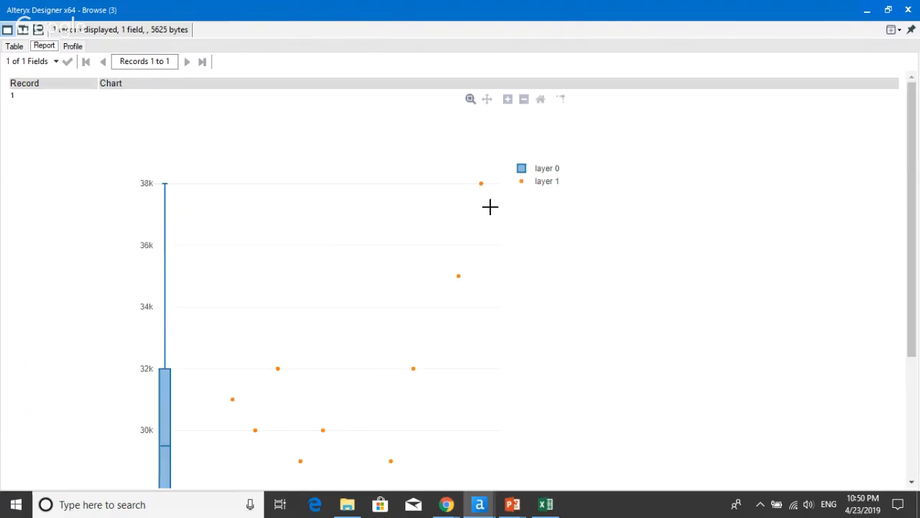
- Return to Excel and review the Income and Age rows of the summary table, including the Age fences in H3 and I3
key("alt+Tab")
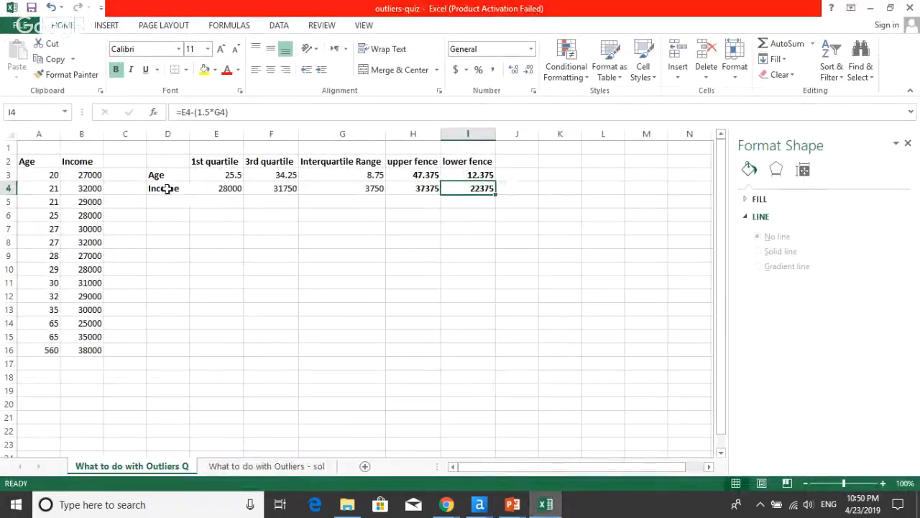
left_click_drag(172, 188, 468, 191)
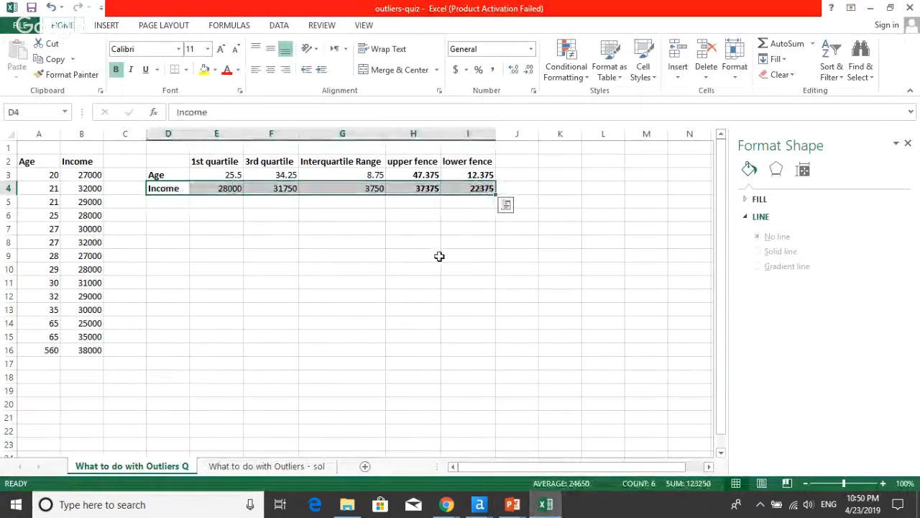
left_click(181, 173)
left_click_drag(215, 173, 479, 175)
left_click(472, 174)
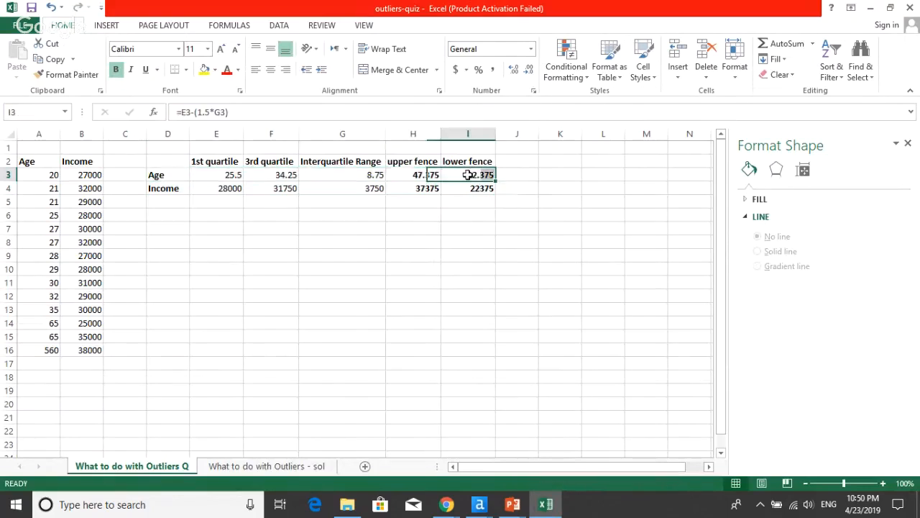
left_click(423, 177)
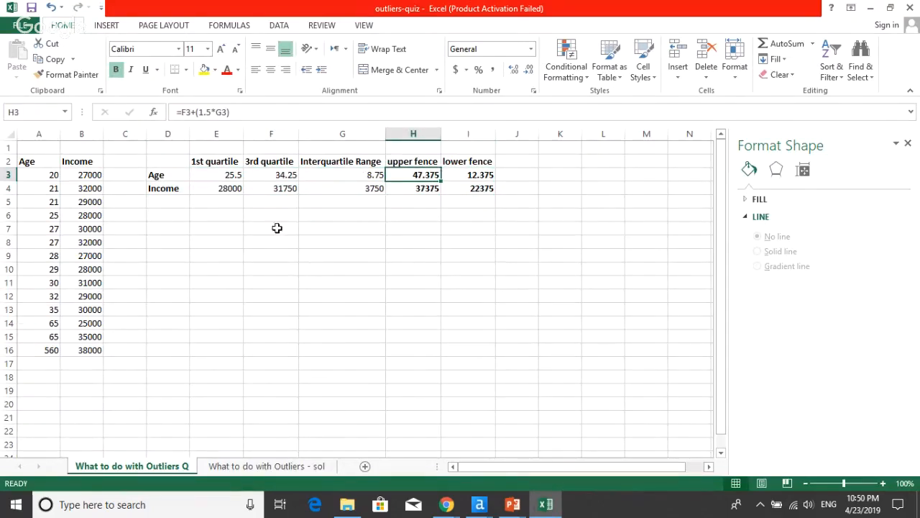
- Mark the Age outliers in A14:A16 in bold
left_click_drag(55, 329, 57, 355)
key("ctrl+b")
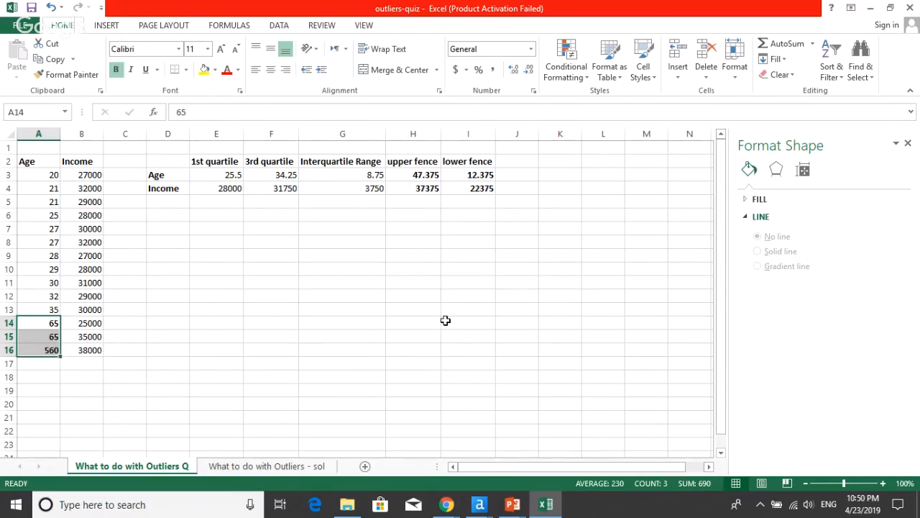
left_click(446, 322)
- Check the Age values in A3:A16 against the Age lower fence in I3
left_click(489, 175)
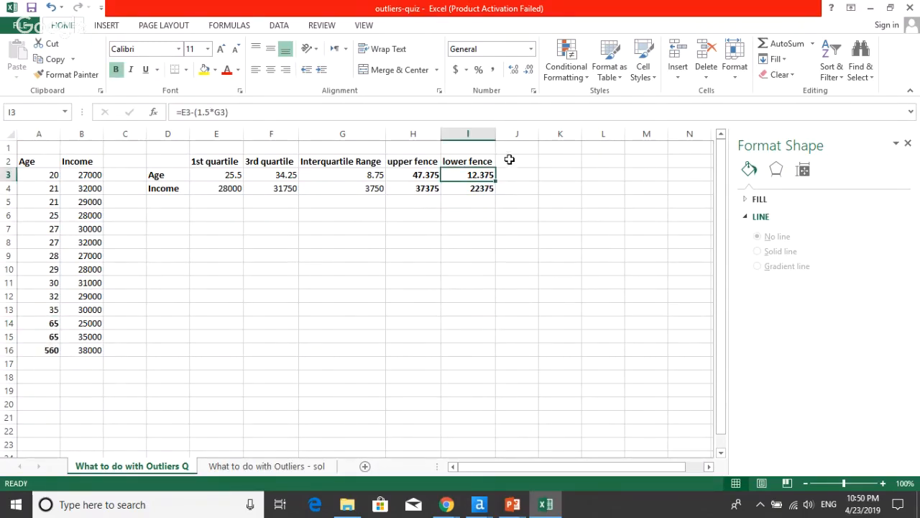
left_click_drag(56, 175, 54, 354)
left_click(54, 350)
left_click_drag(57, 323, 51, 350)
- Mark the Income outlier in B16 in bold
left_click(92, 352)
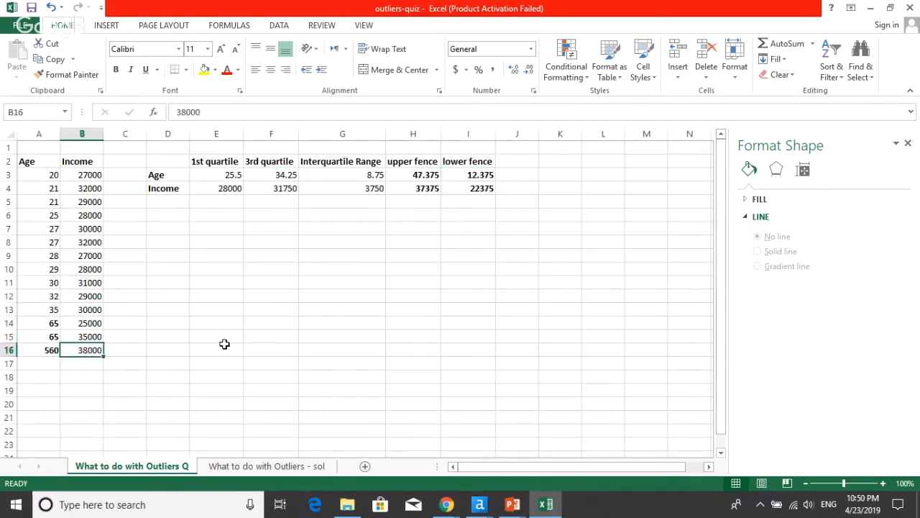
left_click(248, 336)
left_click(63, 324)
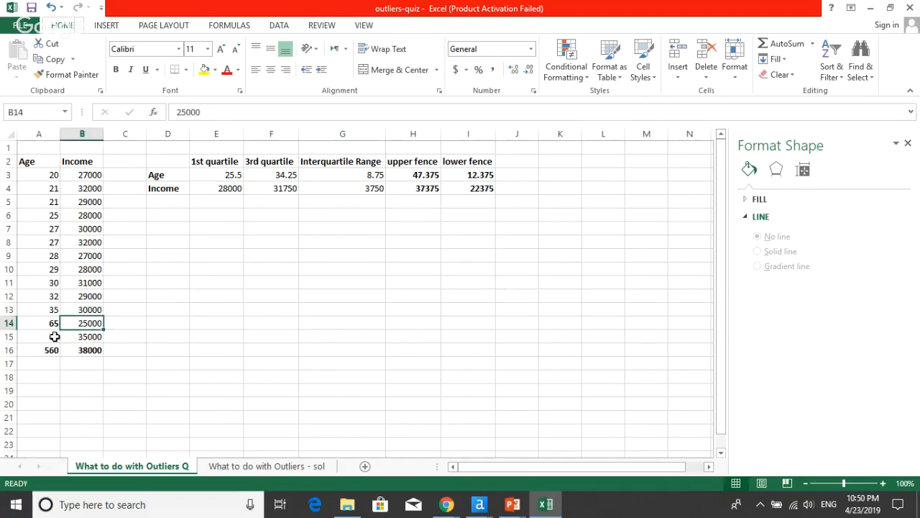
- Examine the bold Age outliers in A14:A16, comparing the two 65 entries with the 560 entry
left_click(51, 350)
left_click(52, 323)
left_click(49, 350)
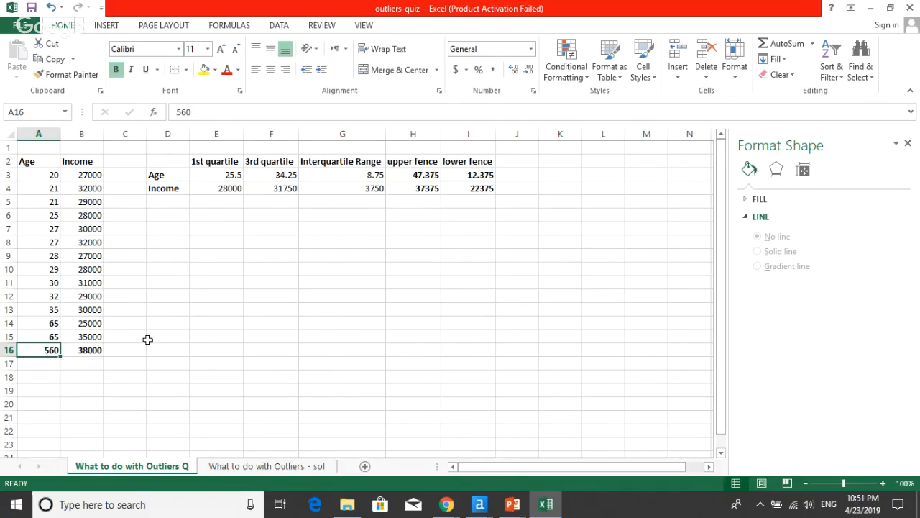
key("Up")
key("Up")
key("Down")
key("Up")
key("Down")
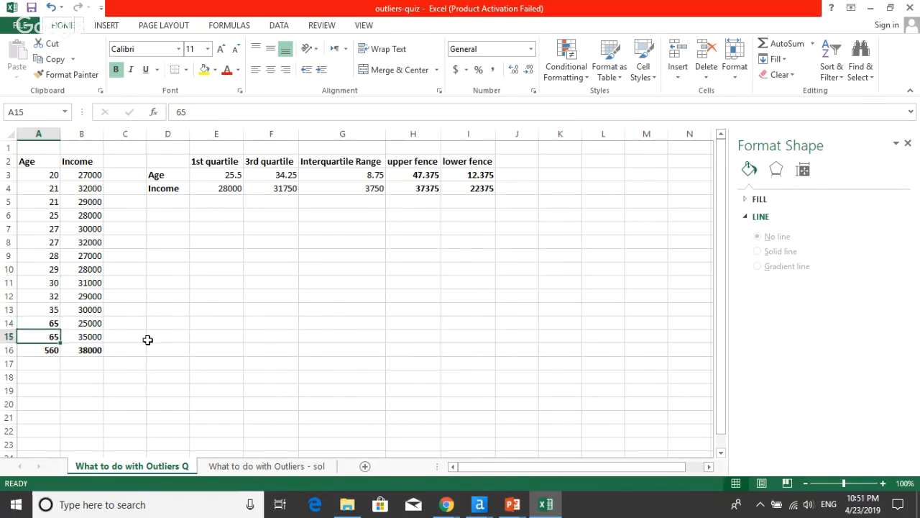
key("Up")
key("Down")
key("Up")
key("Down")
key("Up")
key("Down")
key("Up")
key("Down")
key("Up")
key("Down")
key("Up")
key("Down")
key("Up")
key("Down")
key("Down")
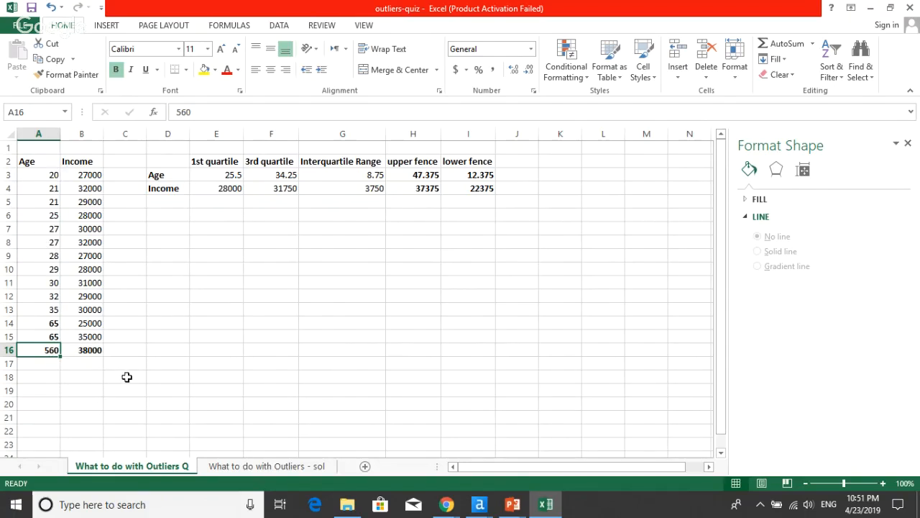
- Change the Age value in A16 to 56
left_click(69, 374)
left_click(44, 352)
key("BackSpace")
key("Return")
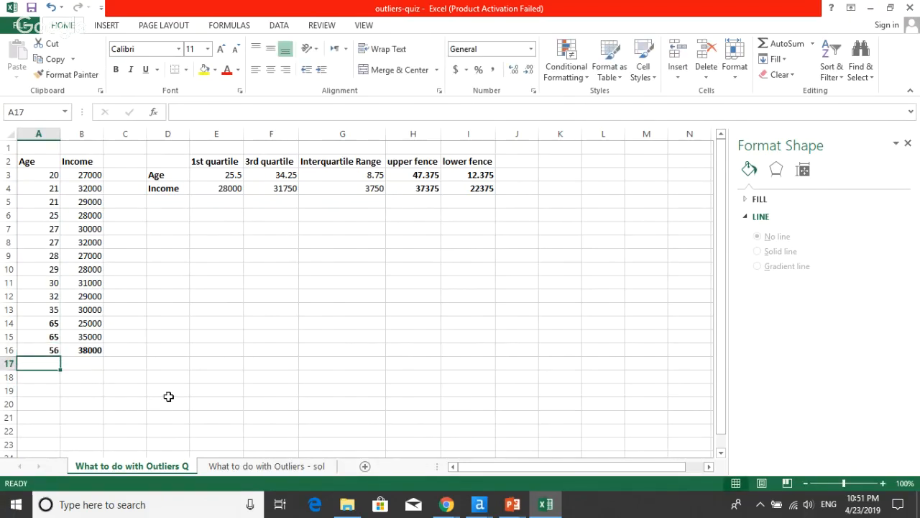
- Restore the Age value in A16 to 560
key("Up")
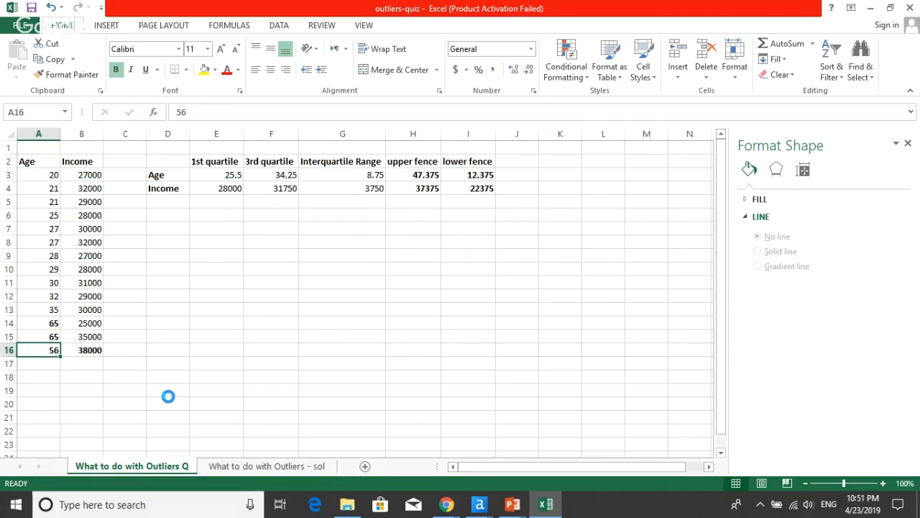
key("ctrl+c")
key("Escape")
key("ctrl+c")
key("F2")
type("0")
left_click(263, 298)
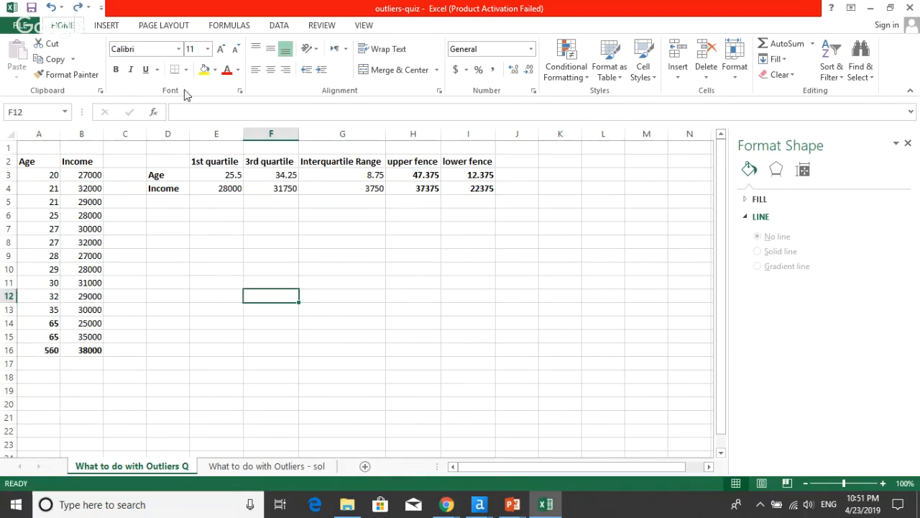
- Insert a markers-only scatter chart from the Age and Income data in A2:B16
left_click(107, 26)
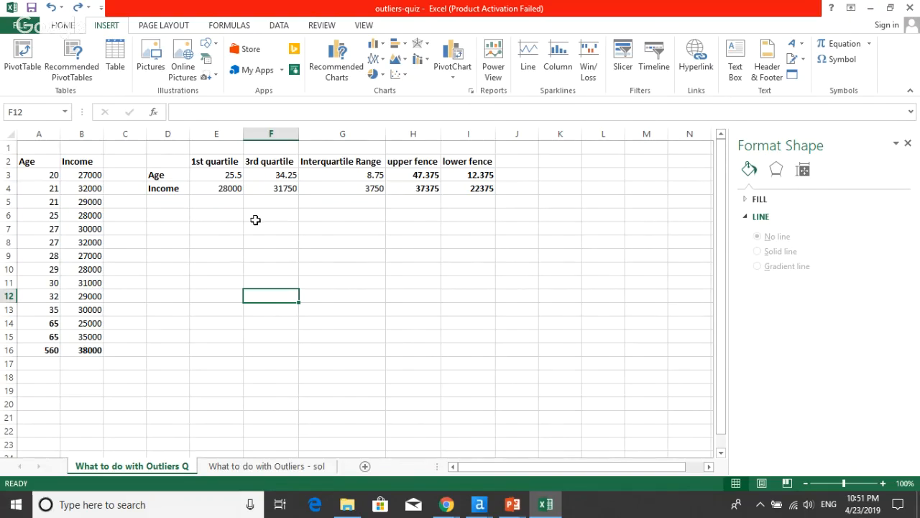
left_click(62, 27)
left_click(108, 26)
left_click_drag(25, 161, 88, 350)
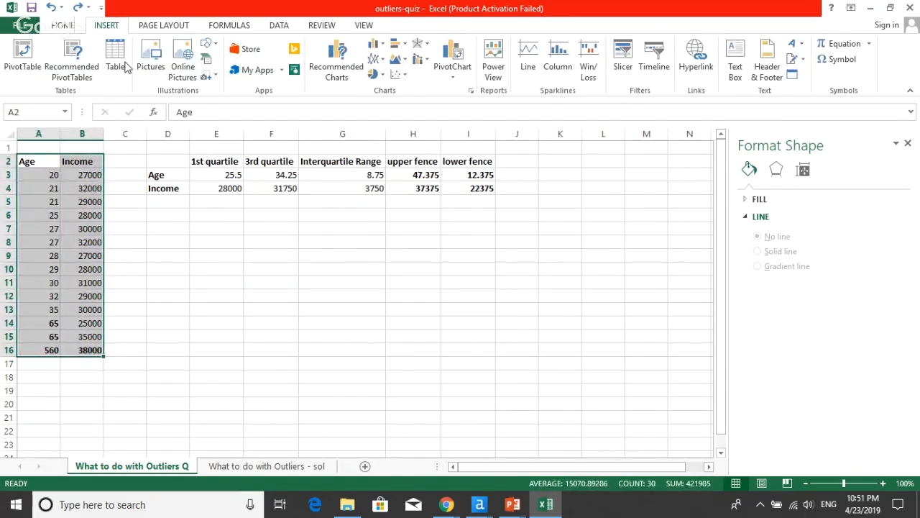
left_click(164, 27)
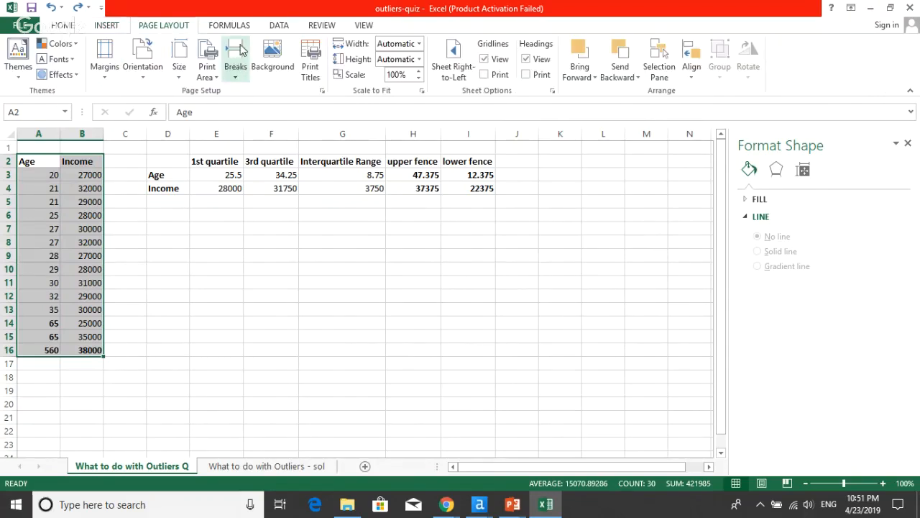
left_click(107, 26)
left_click(398, 74)
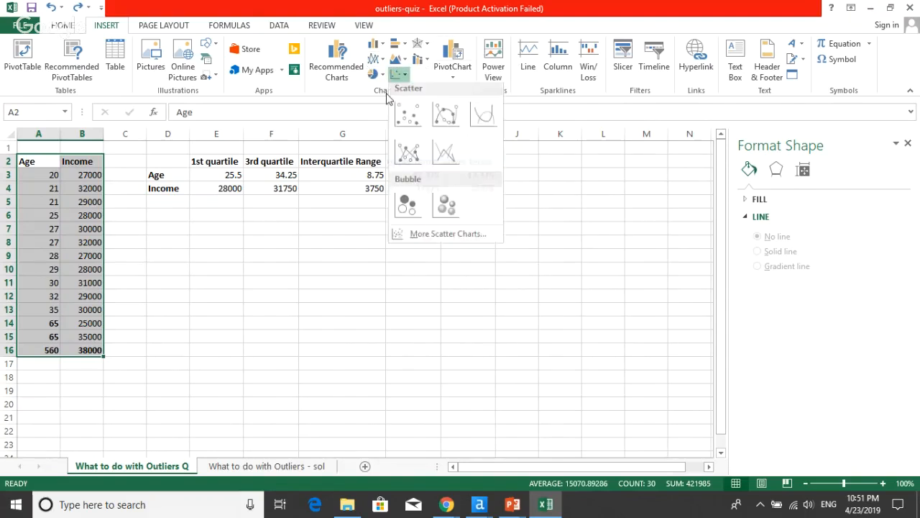
left_click(408, 115)
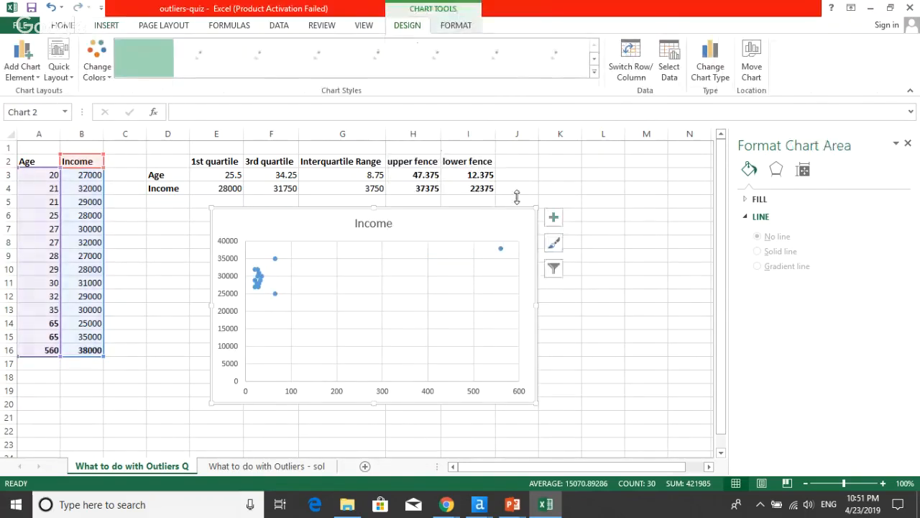
- Add a linear trendline to the Income scatter chart
left_click(423, 271)
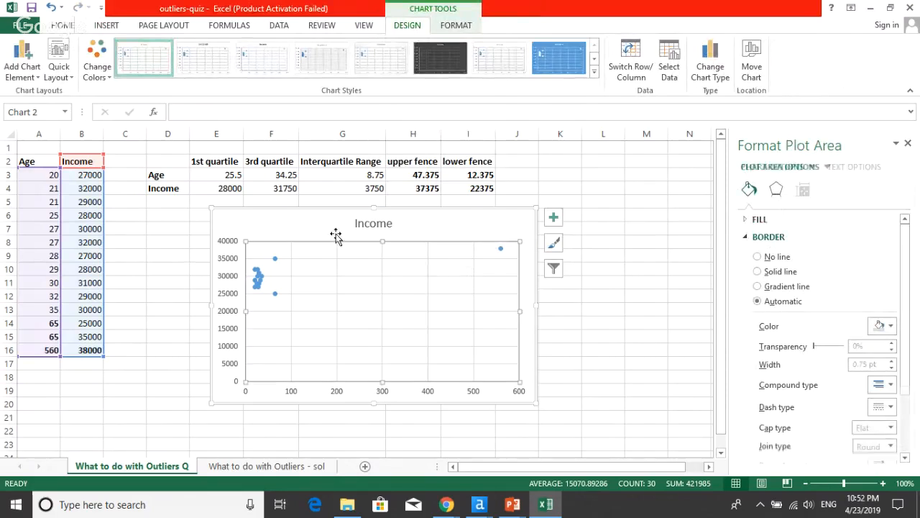
left_click(22, 63)
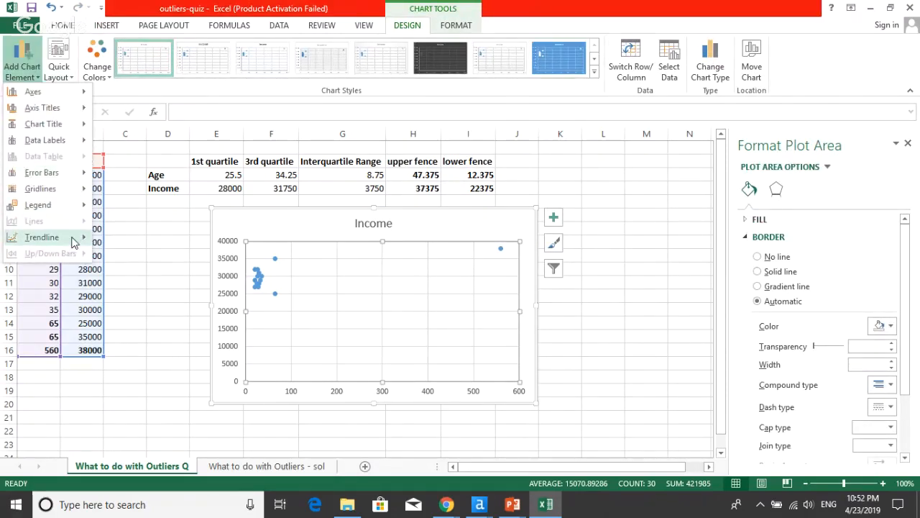
mouse_move(74, 241)
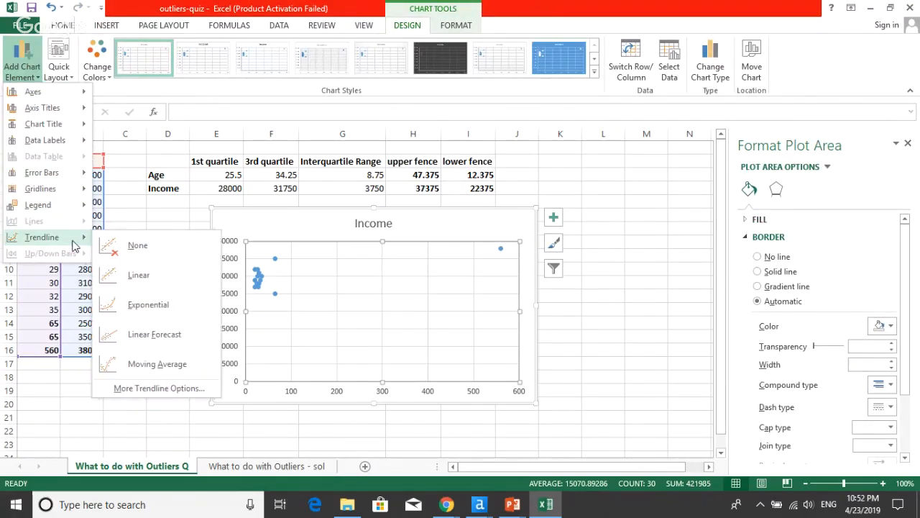
left_click(156, 280)
- Display the trendline's equation on the chart and move the equation label just below the line
left_click(432, 258)
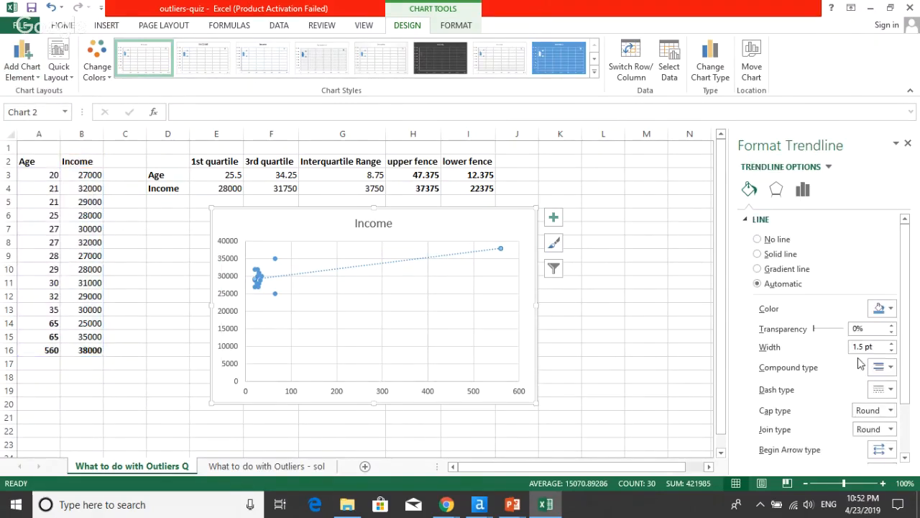
scroll(830, 370, "down", 2)
scroll(830, 370, "down", 1)
left_click(803, 189)
scroll(832, 381, "down", 5)
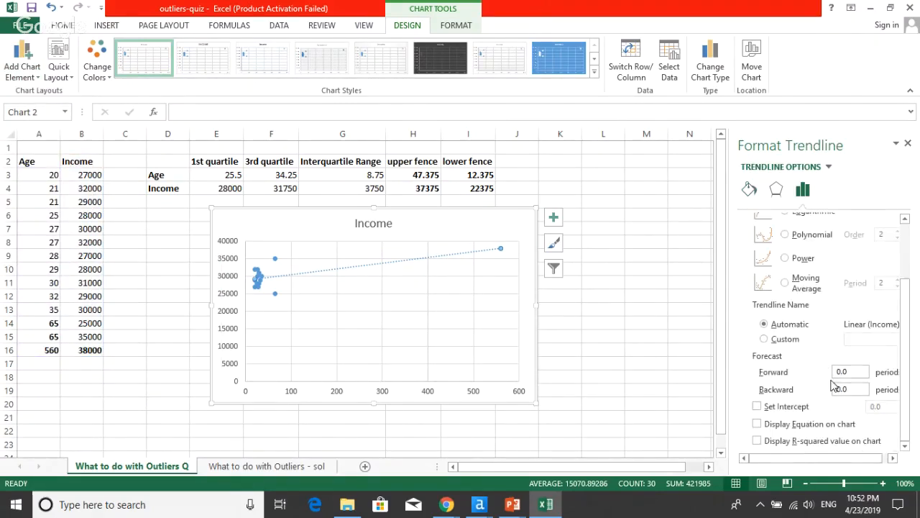
left_click(806, 425)
left_click(461, 253)
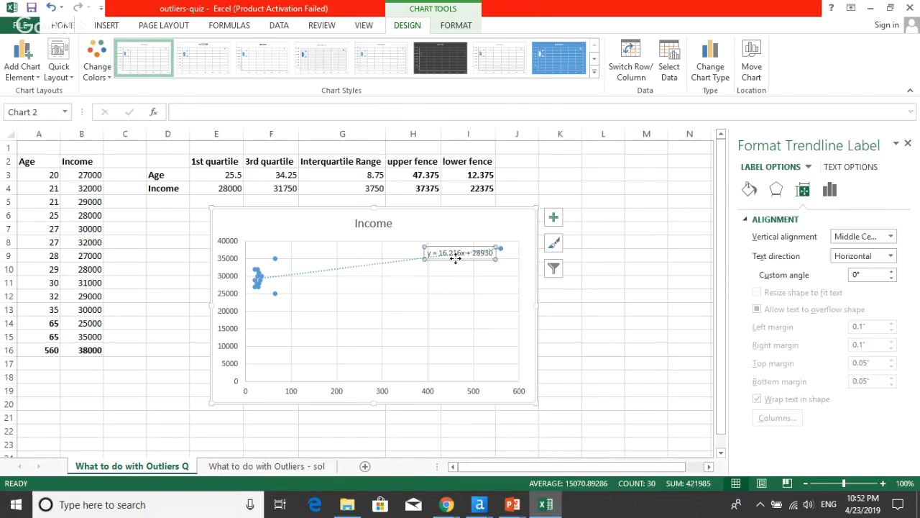
left_click_drag(459, 255, 445, 287)
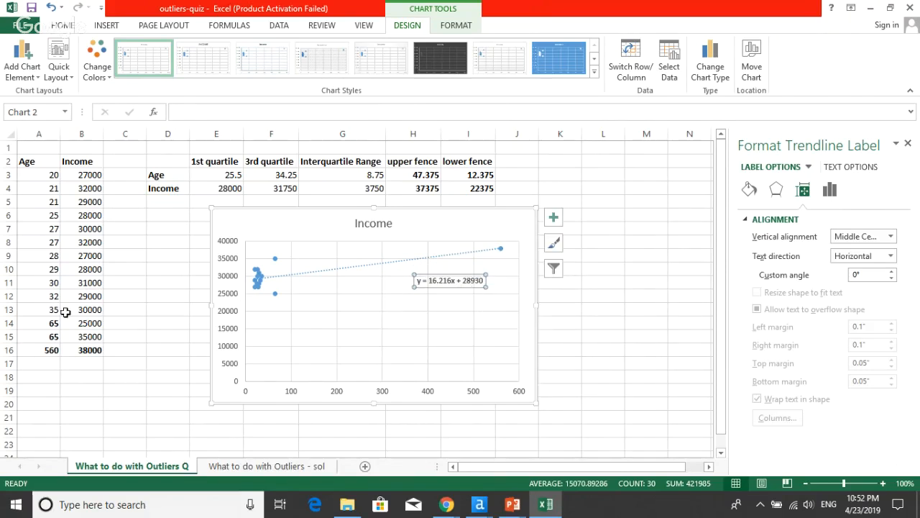
- Set the Age in A16 to 56, undoing and redoing the change to compare its effect on the trendline equation
left_click_drag(51, 176, 75, 350)
left_click(49, 353)
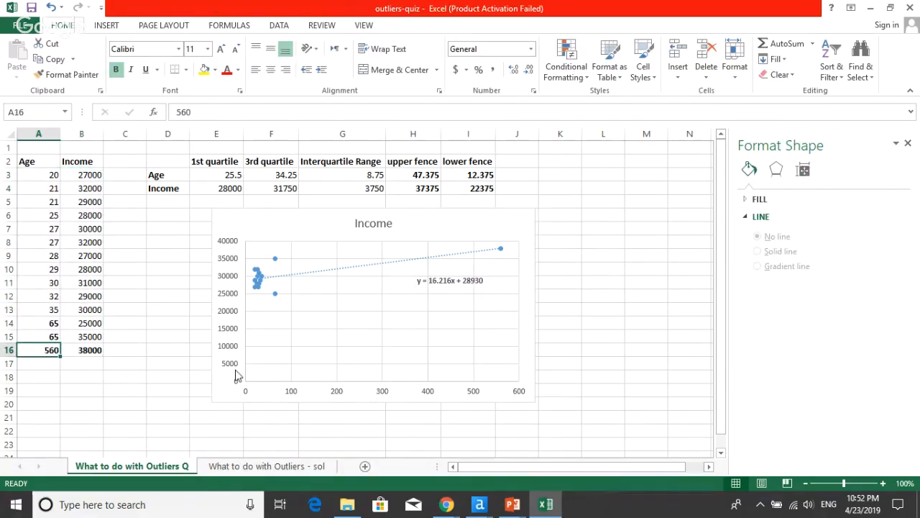
type("56")
key("Return")
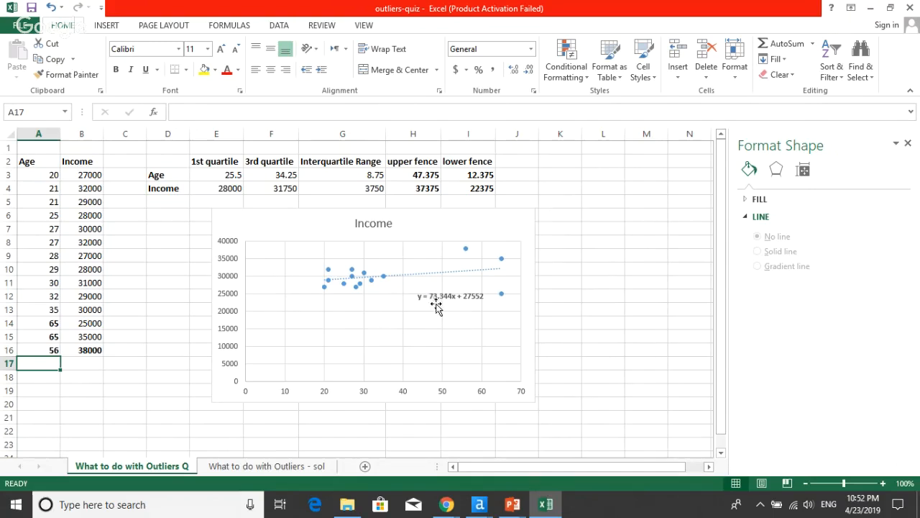
key("ctrl+z")
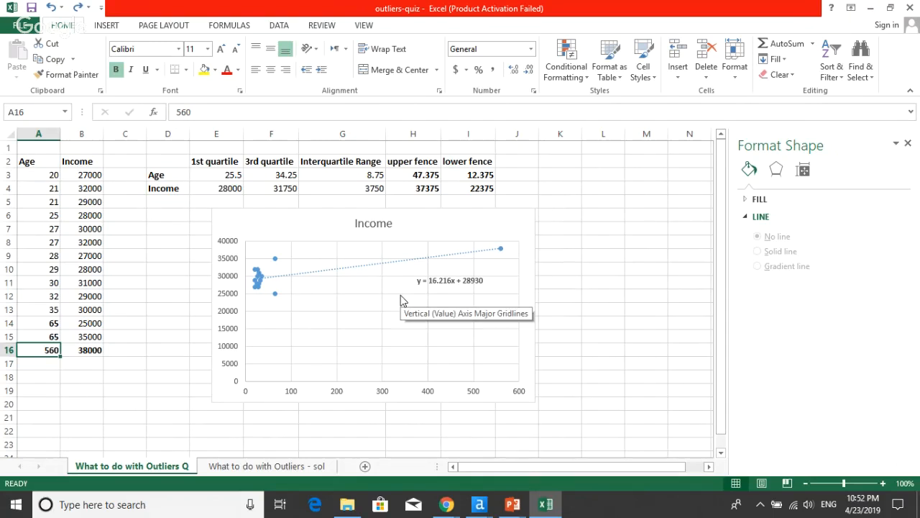
key("ctrl+y")
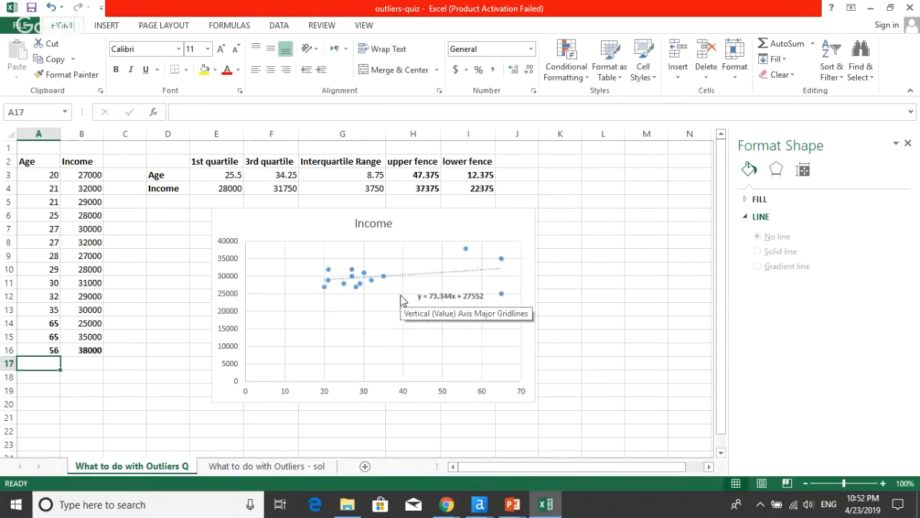
- Clear the outlier records in rows 14 to 16 and review the remaining Age and Income data in A3:B13
key("Up")
key("Up")
key("shift+space")
key("shift+Down")
key("shift+Down")
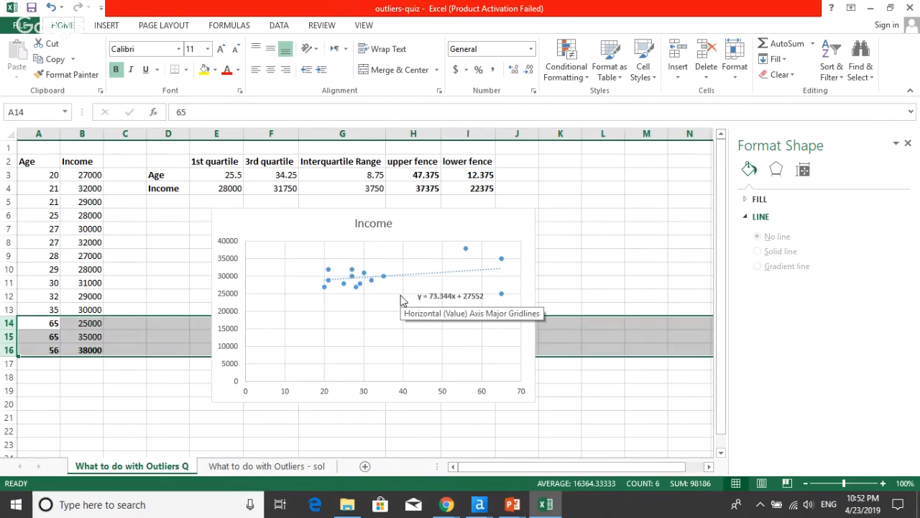
key("Delete")
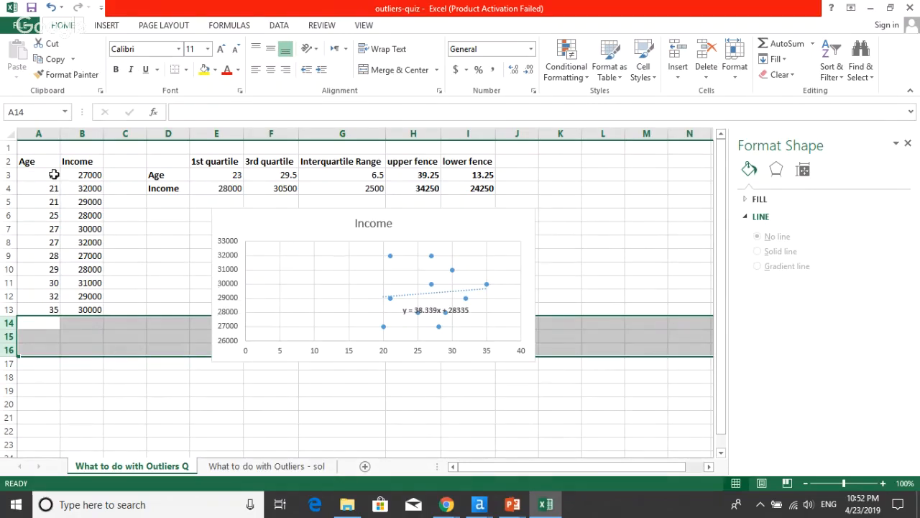
left_click_drag(51, 174, 94, 298)
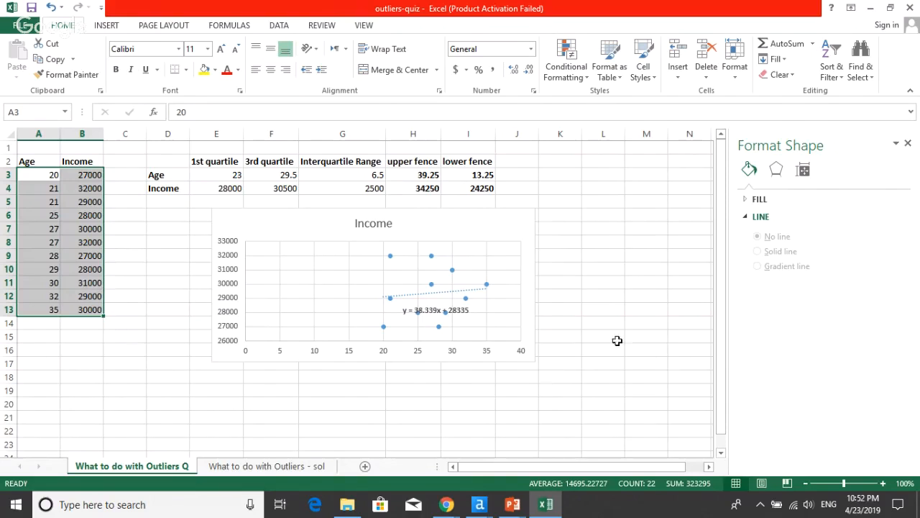
left_click(585, 247)
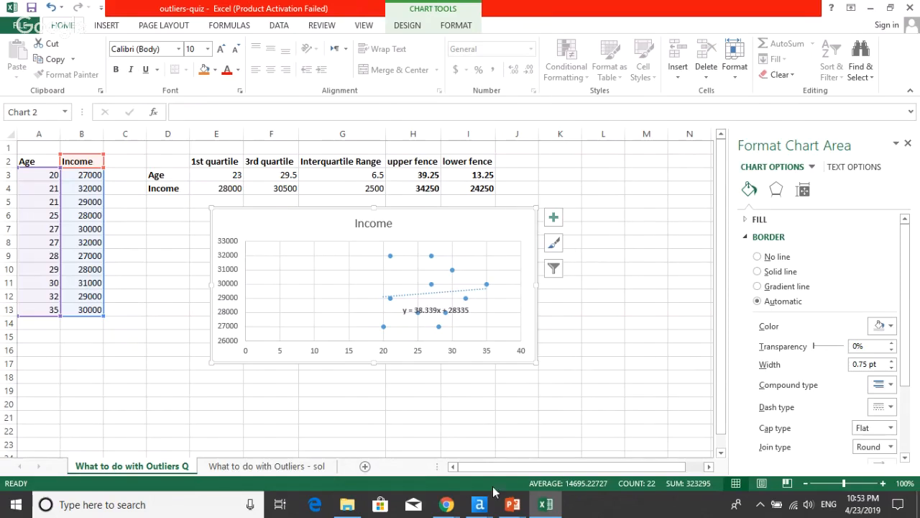
- Switch to Alteryx Designer and close the separate Browse (3) window
left_click(481, 506)
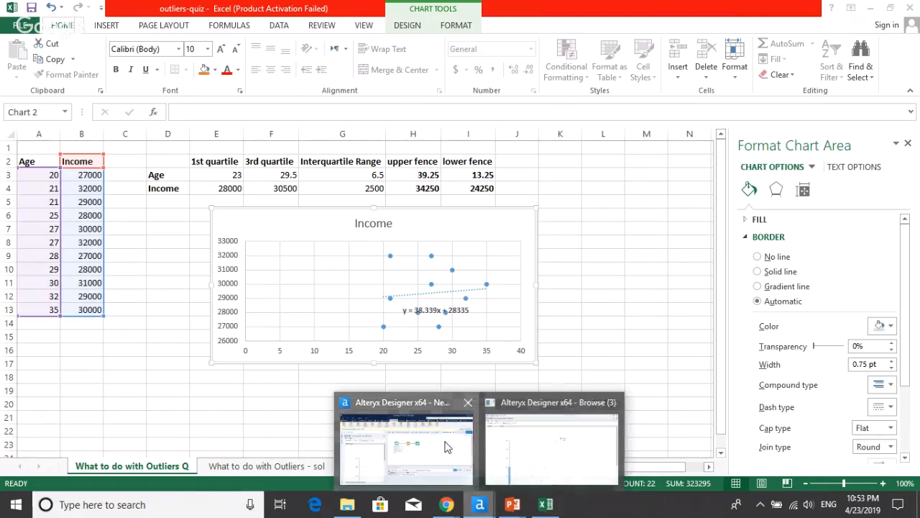
left_click(403, 440)
mouse_move(480, 504)
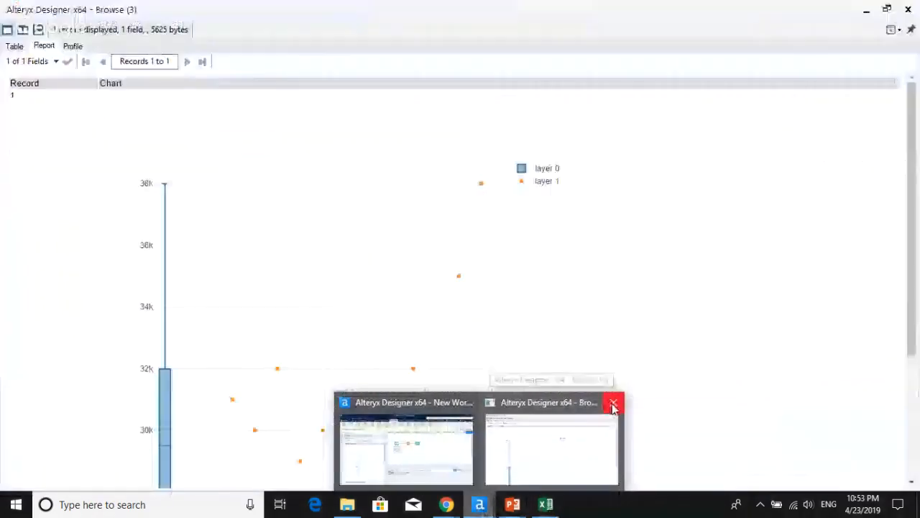
left_click(613, 406)
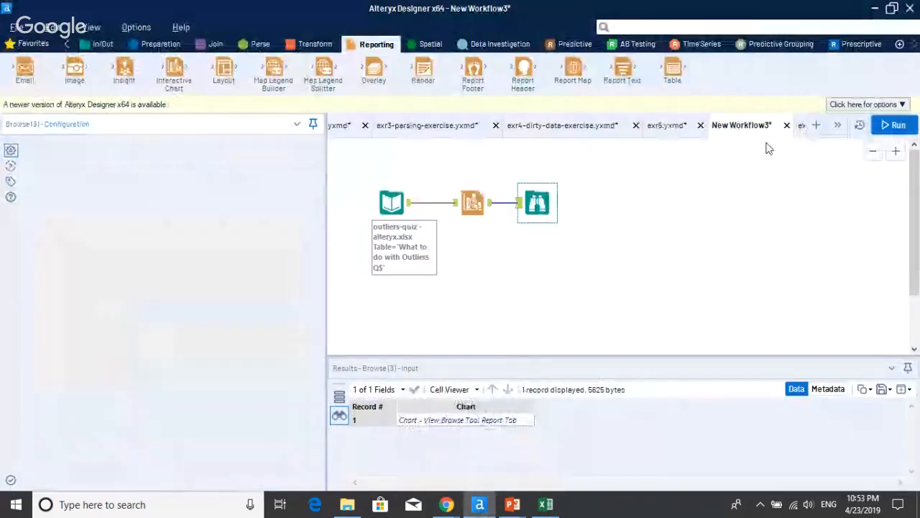
- Go to the exr7.yxmd workflow and review its wyoming-schools.dbf input and the comment asking for Laramie enrollments
left_click(802, 126)
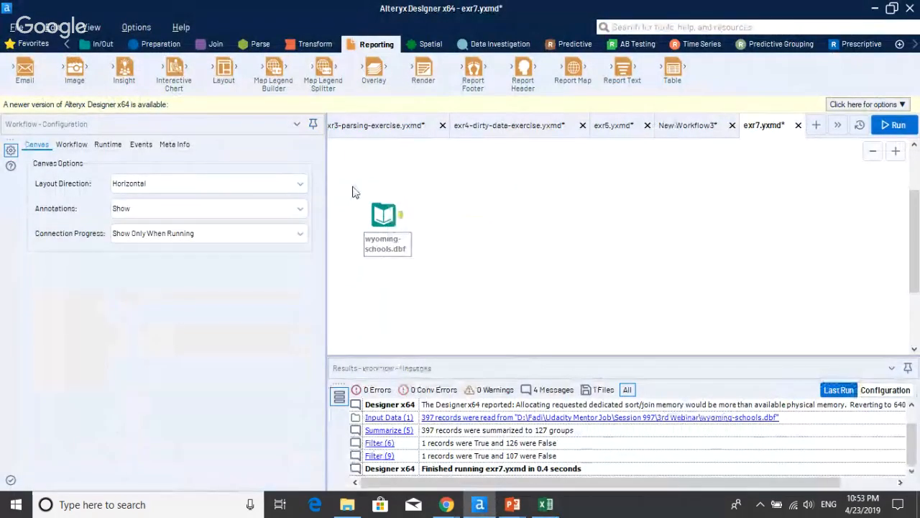
left_click_drag(348, 180, 476, 300)
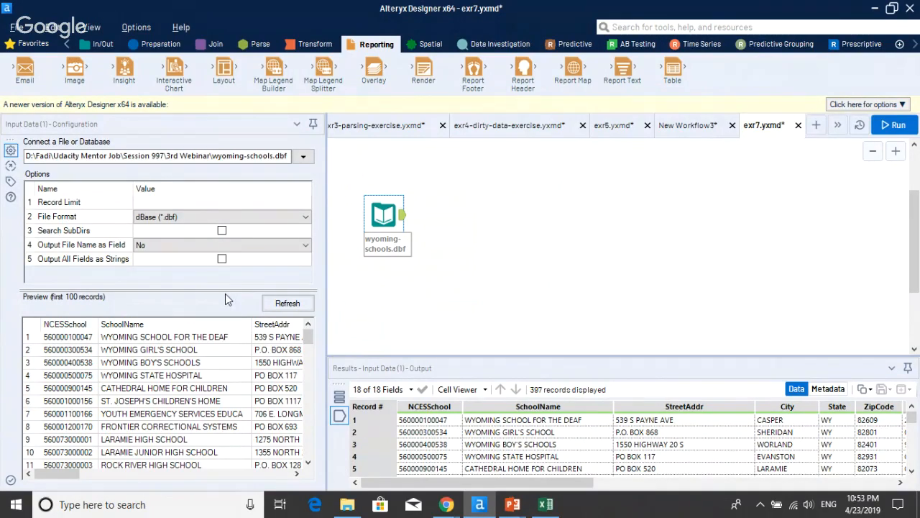
scroll(516, 177, "up", 2)
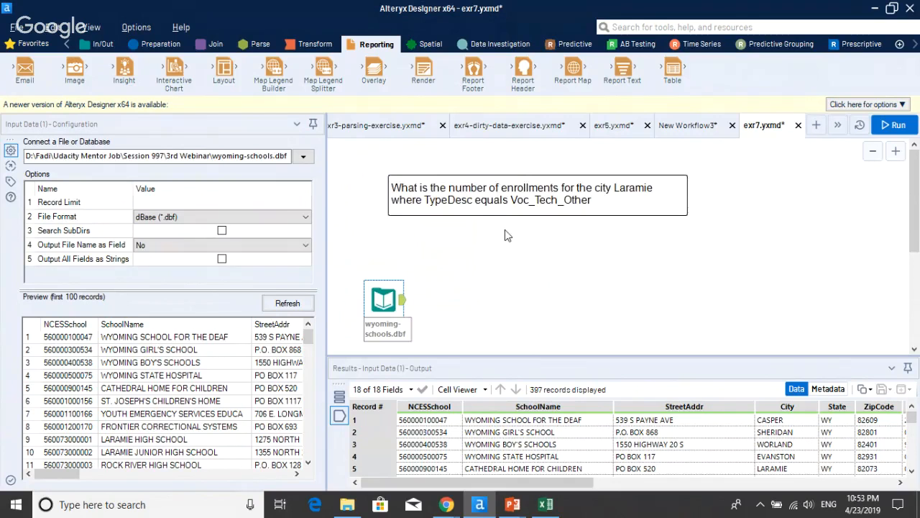
left_click(481, 196)
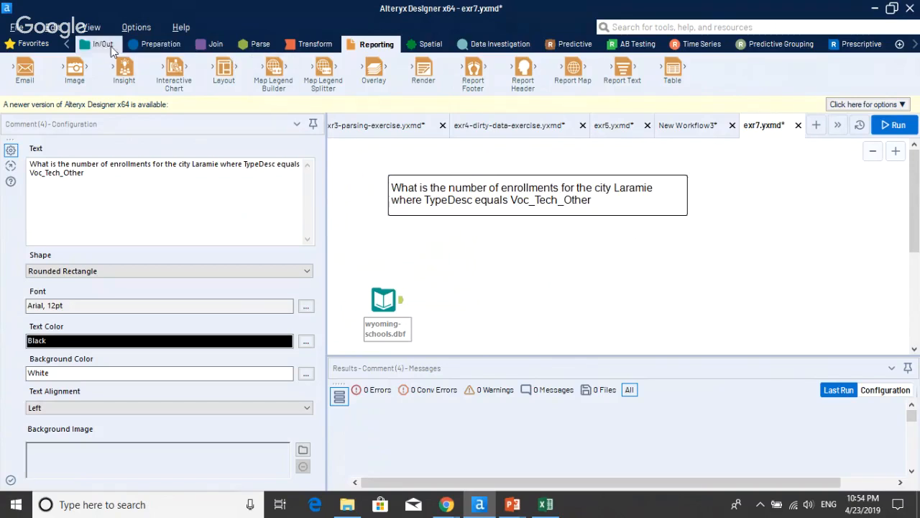
- Add a Summarize tool to the canvas and connect it to the wyoming-schools.dbf input
left_click(315, 44)
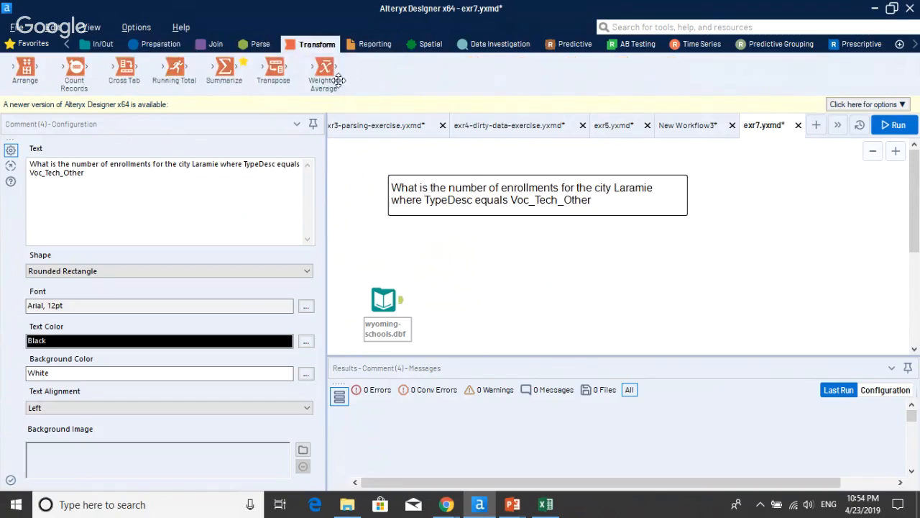
left_click_drag(224, 68, 487, 270)
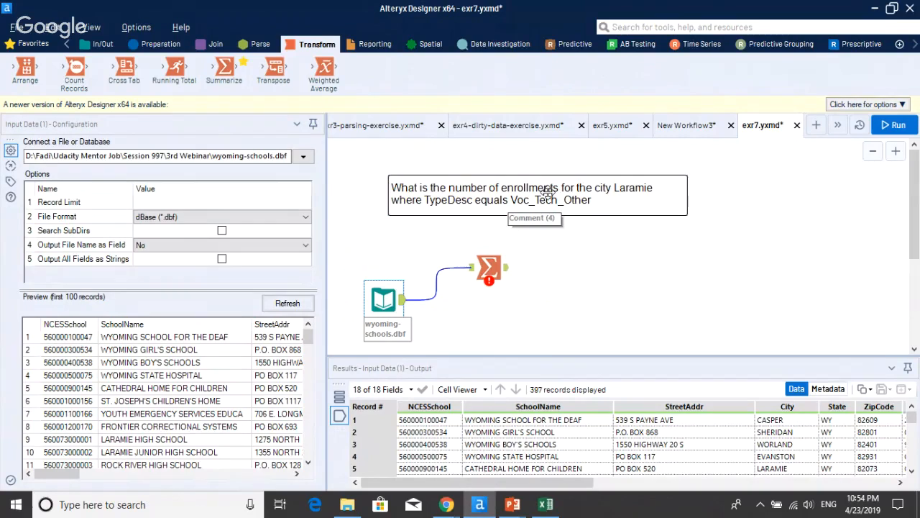
- Group the Summarize tool's output by the City field
left_click(492, 271)
left_click(85, 231)
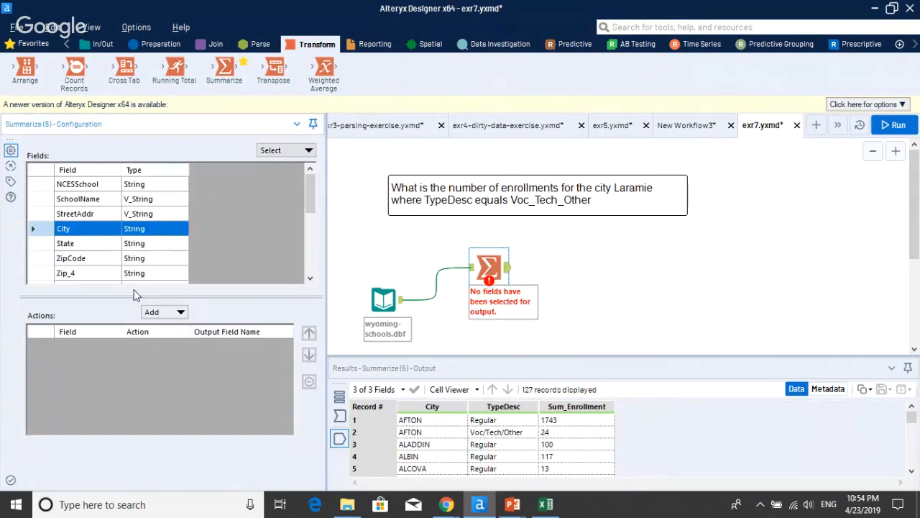
left_click(153, 311)
left_click(213, 242)
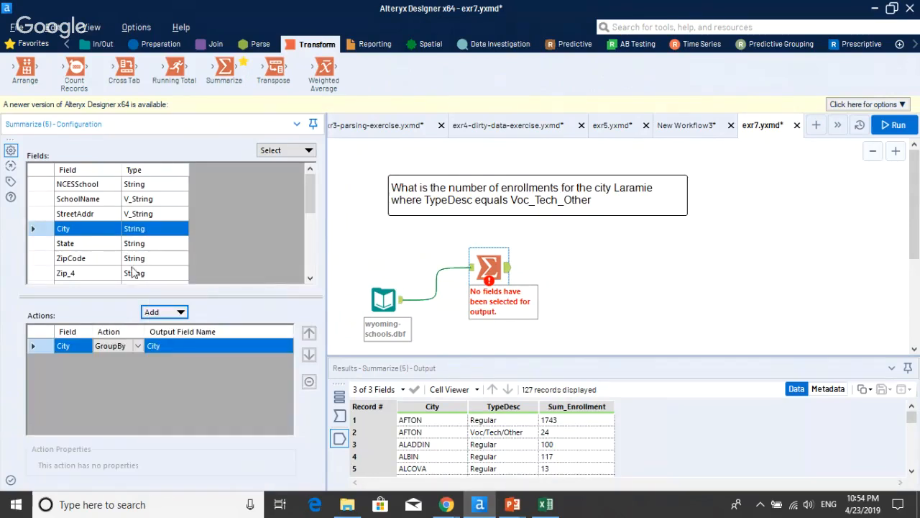
- Add a second Group By action to the Summarize tool for the TypeDesc field
left_click(100, 258)
scroll(100, 264, "down", 2)
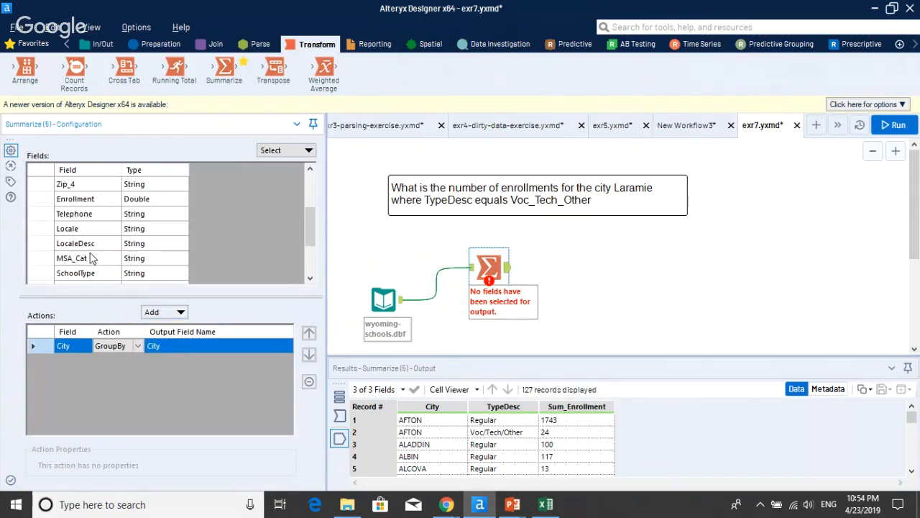
scroll(93, 248, "down", 2)
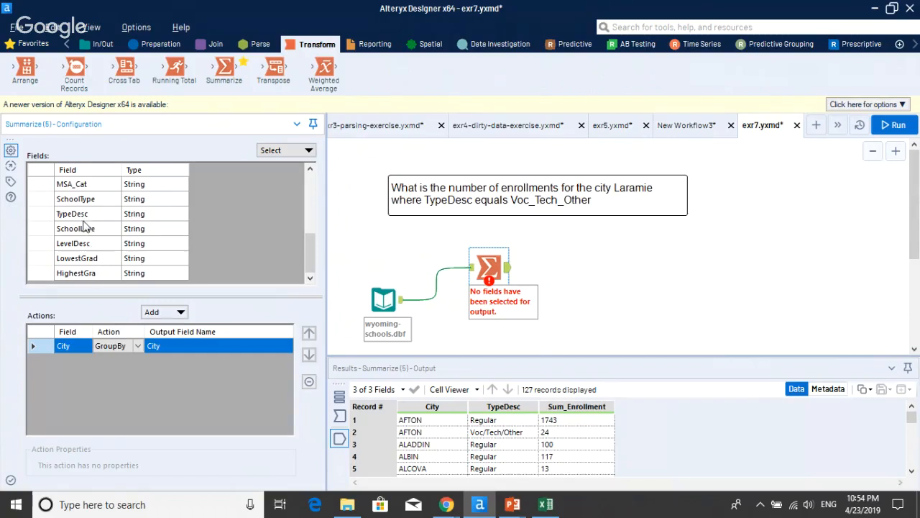
left_click(79, 214)
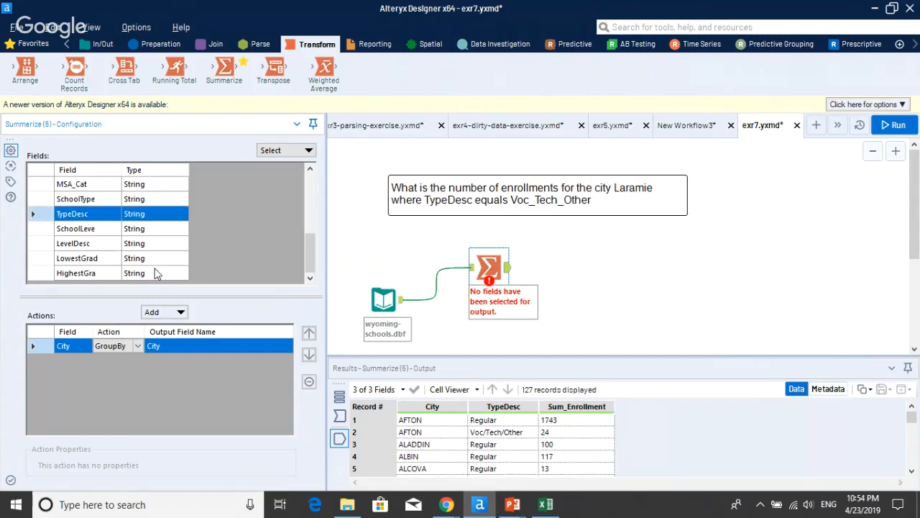
left_click(164, 312)
left_click(197, 239)
left_click(170, 312)
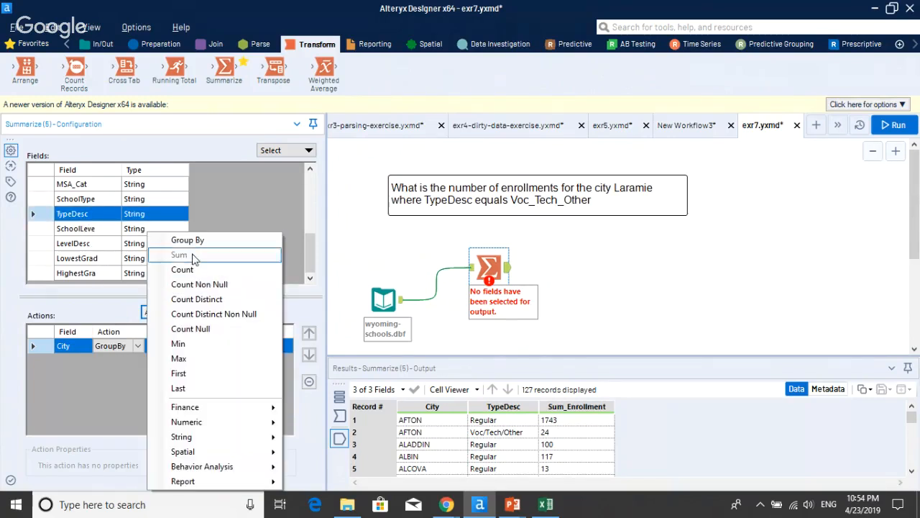
left_click(186, 240)
- Add a Sum action for the Enrollment field to the Summarize tool
scroll(97, 238, "up", 5)
left_click(115, 243)
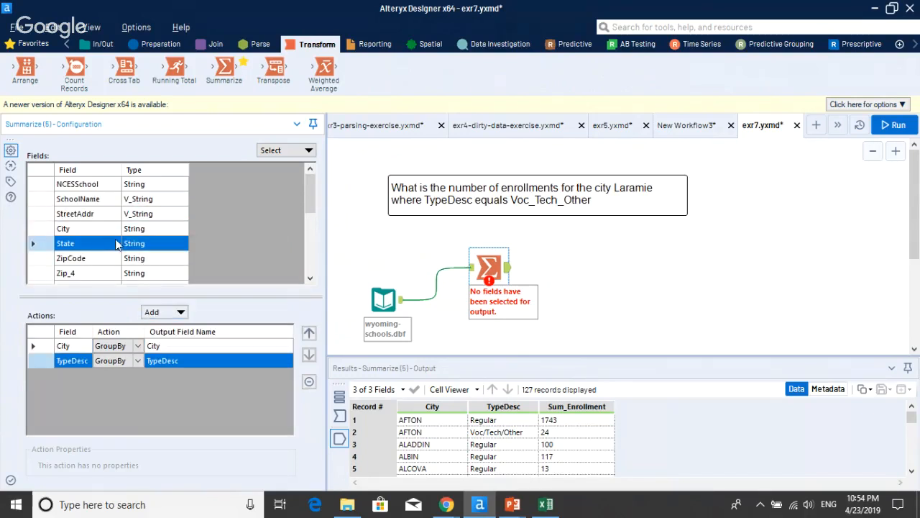
scroll(101, 213, "down", 2)
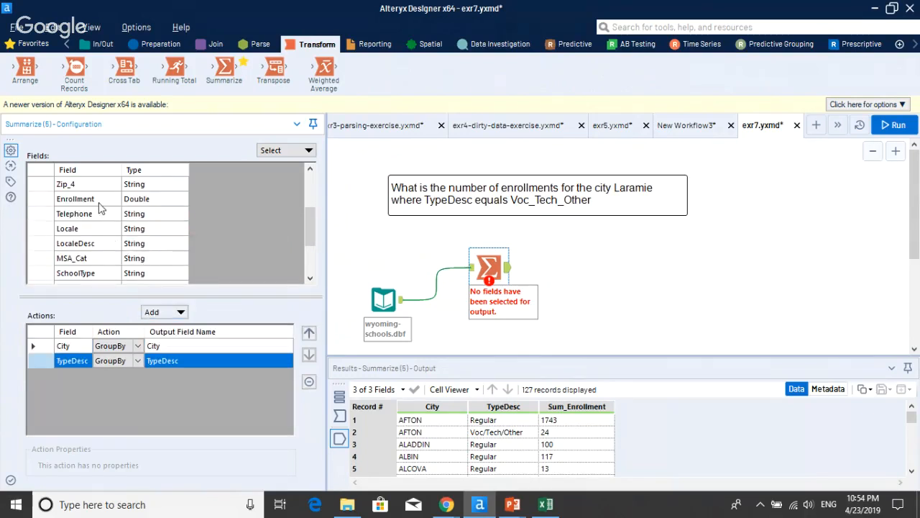
left_click(100, 205)
left_click(173, 312)
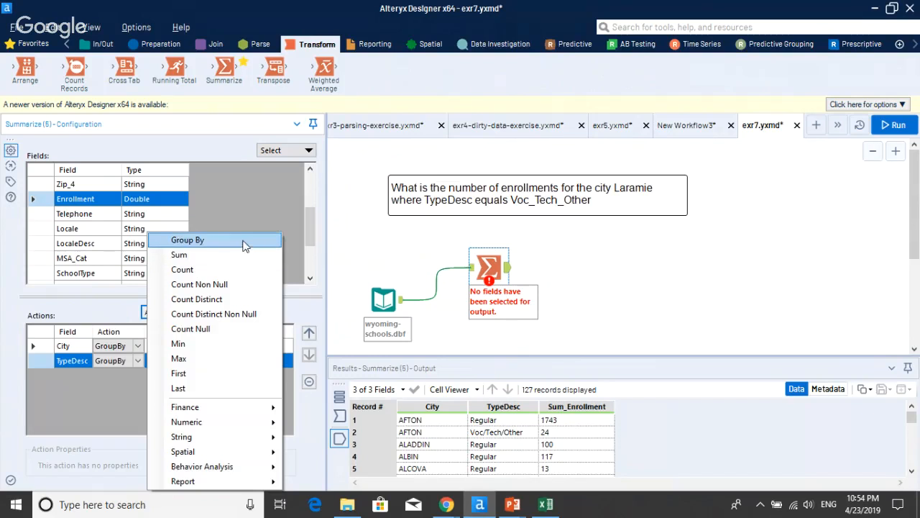
left_click(227, 258)
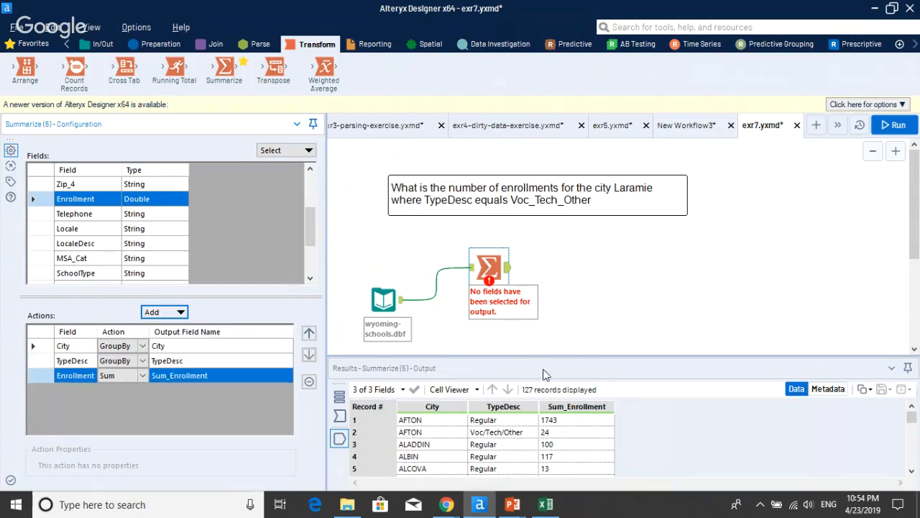
- Run the workflow and review the summed enrollments per city and TypeDesc, using the AFTON records as the example
left_click(894, 125)
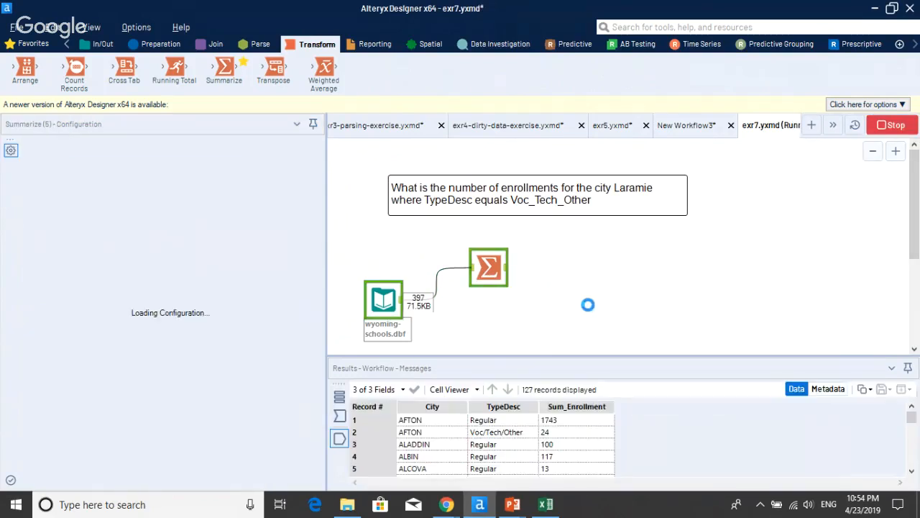
left_click(584, 307)
left_click(439, 446)
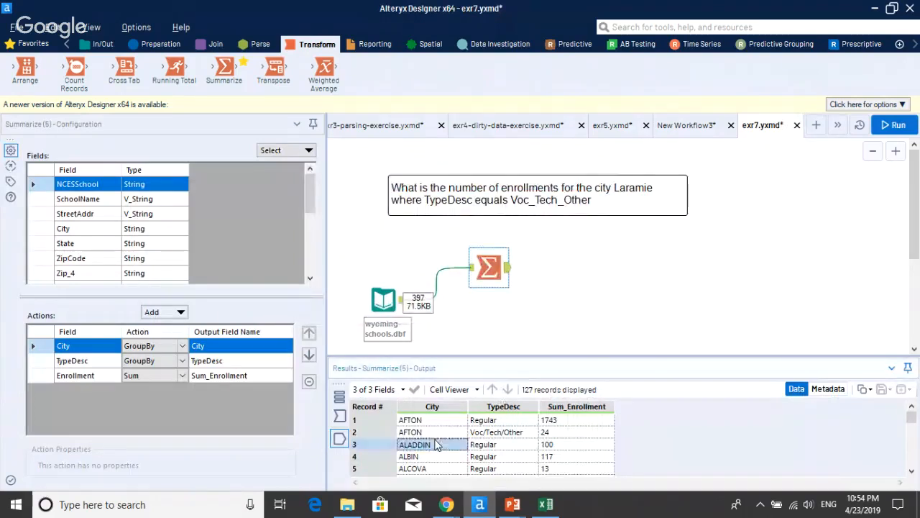
left_click(432, 421)
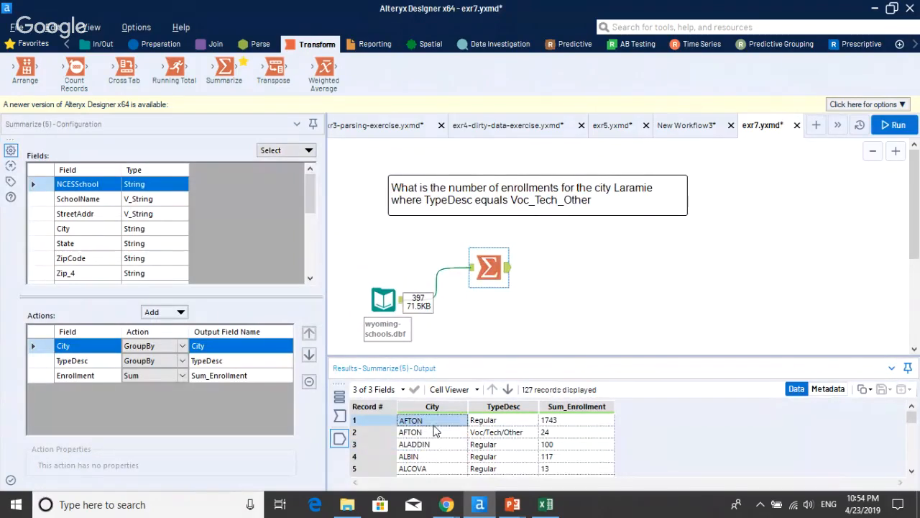
left_click(519, 433)
left_click(593, 434)
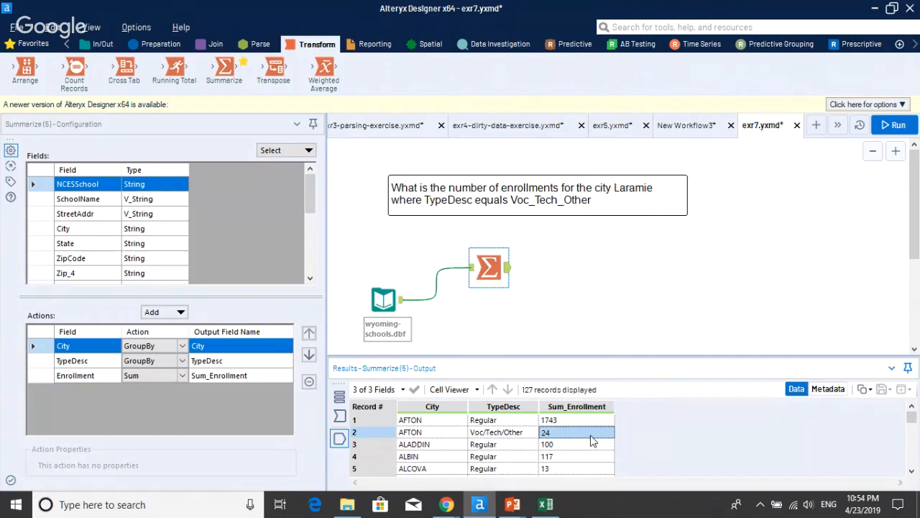
left_click(445, 434)
left_click(507, 435)
left_click(583, 435)
- Find the LARAMIE records in the Summarize results and copy the LARAMIE city value without headers
scroll(432, 446, "down", 13)
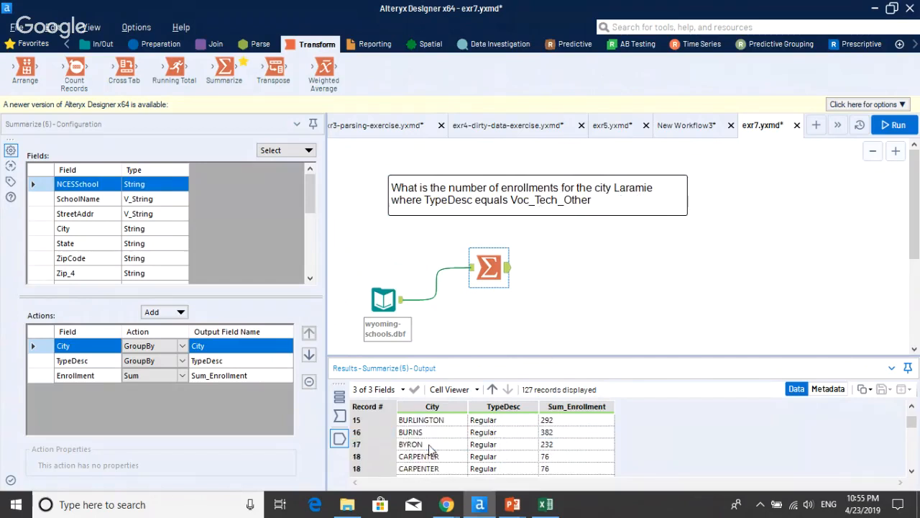
scroll(435, 448, "down", 13)
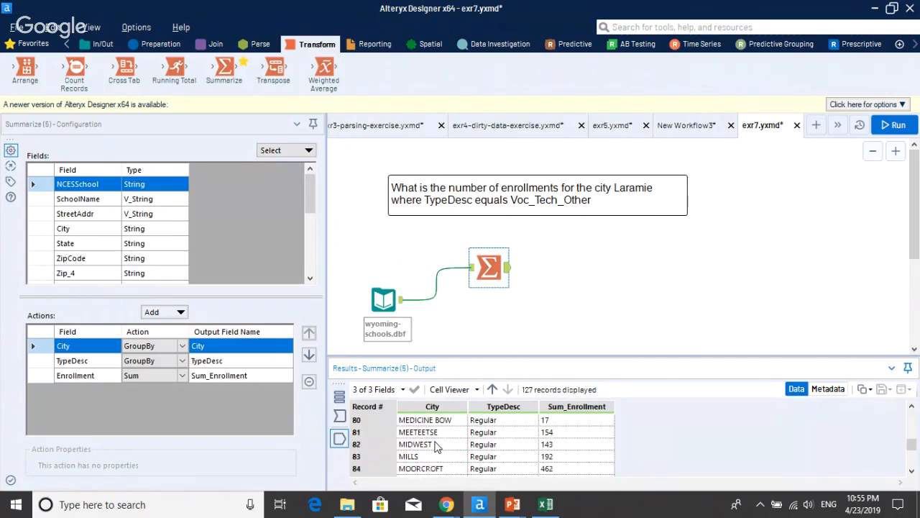
scroll(435, 448, "up", 5)
scroll(437, 447, "down", 2)
right_click(432, 436)
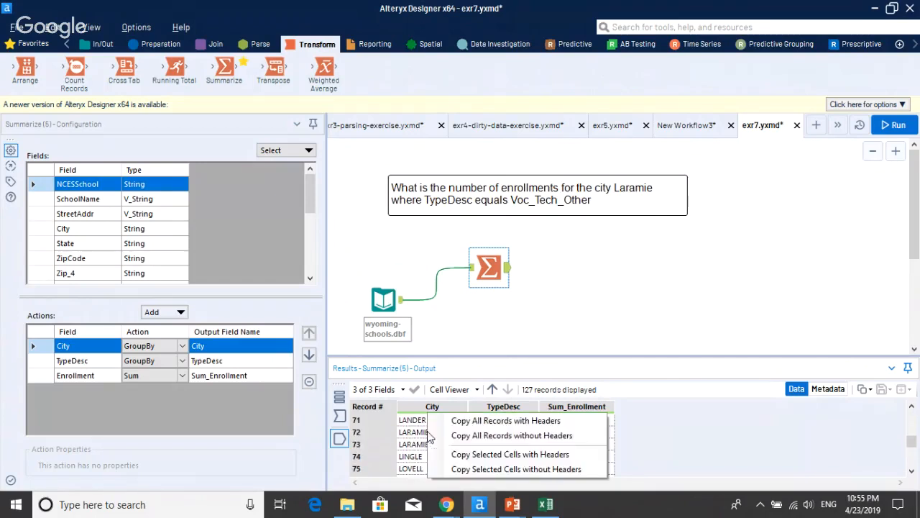
left_click(415, 436)
right_click(414, 436)
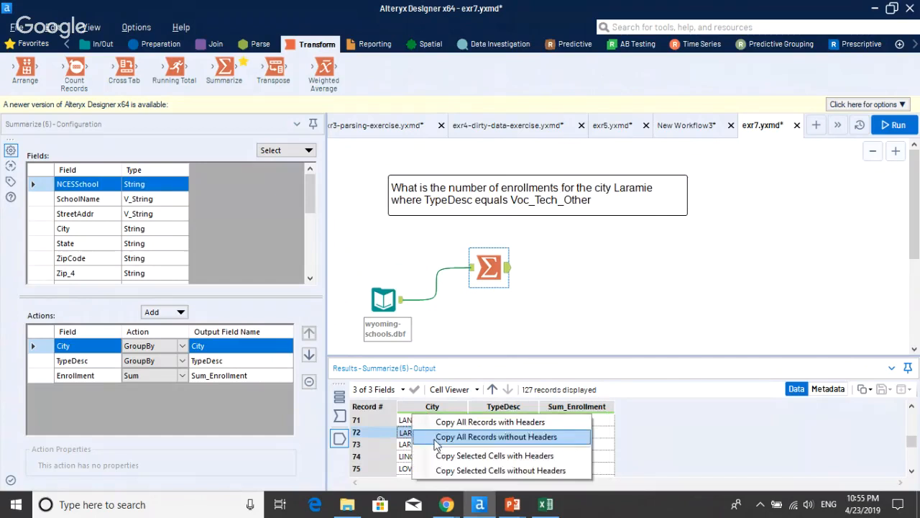
left_click(490, 469)
left_click(492, 300)
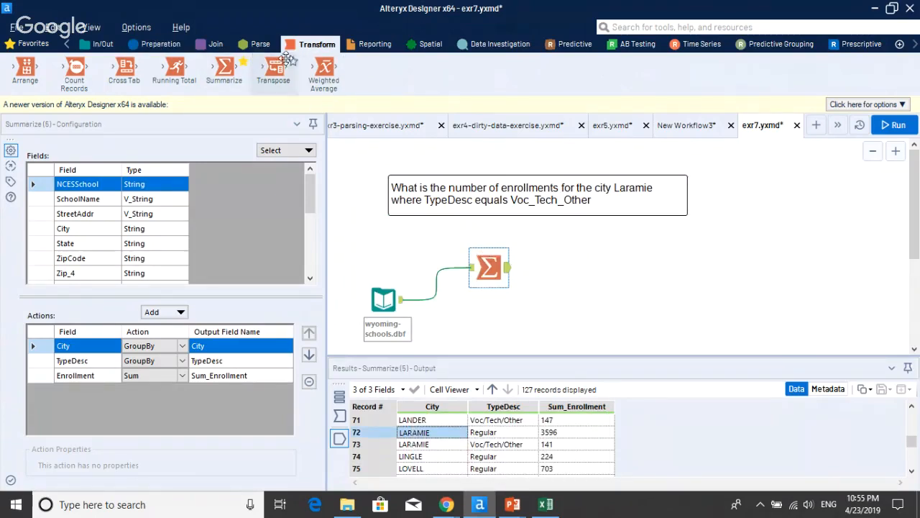
- Add a Filter tool to the canvas and connect it to the Summarize tool's output
left_click(260, 45)
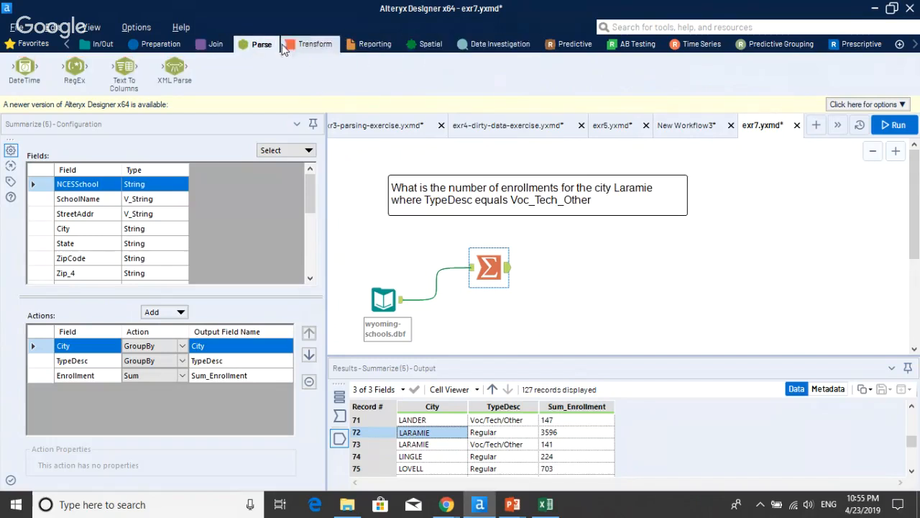
left_click(157, 44)
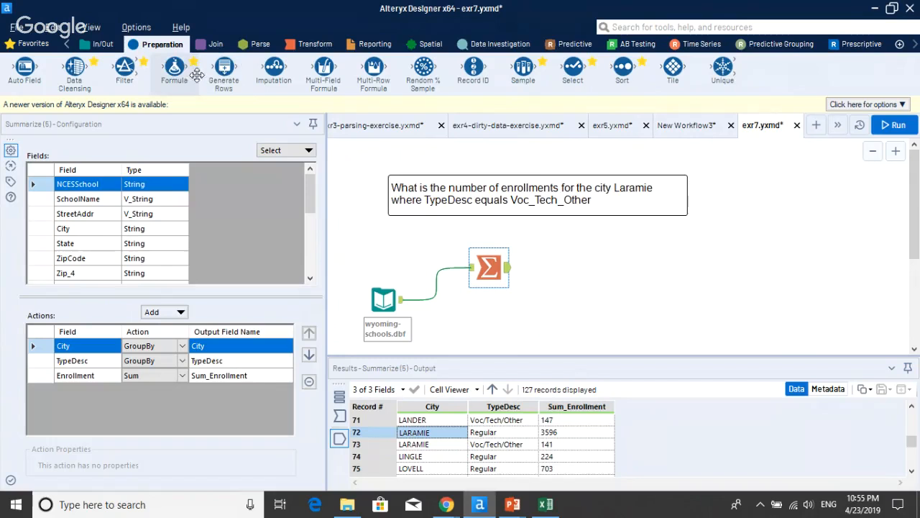
left_click_drag(125, 67, 575, 258)
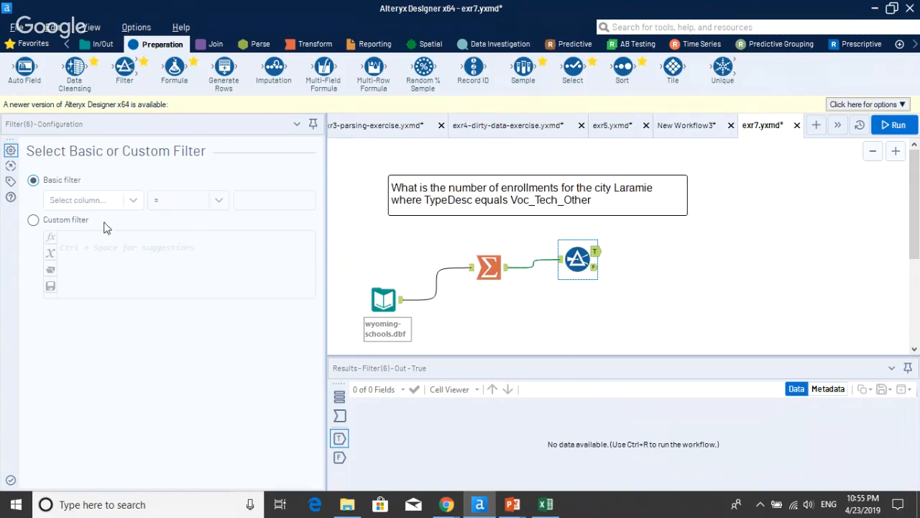
- Switch the Filter tool to a custom filter and begin its expression with [City]= "LARAMIE" and [TypeDesc] =
left_click(33, 220)
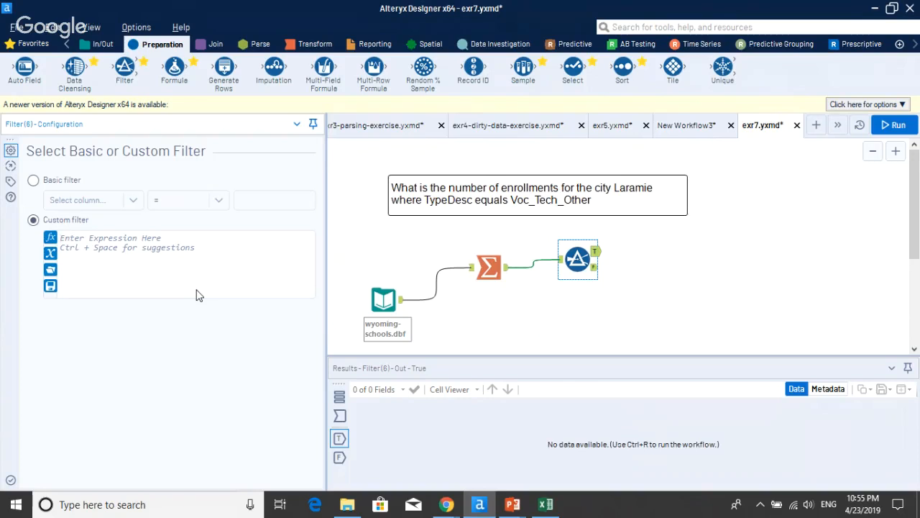
type("ci")
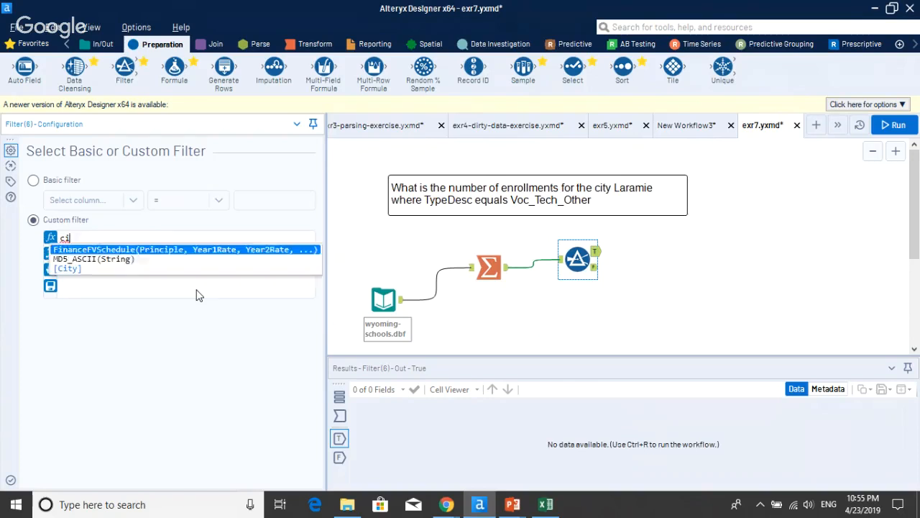
key("Return")
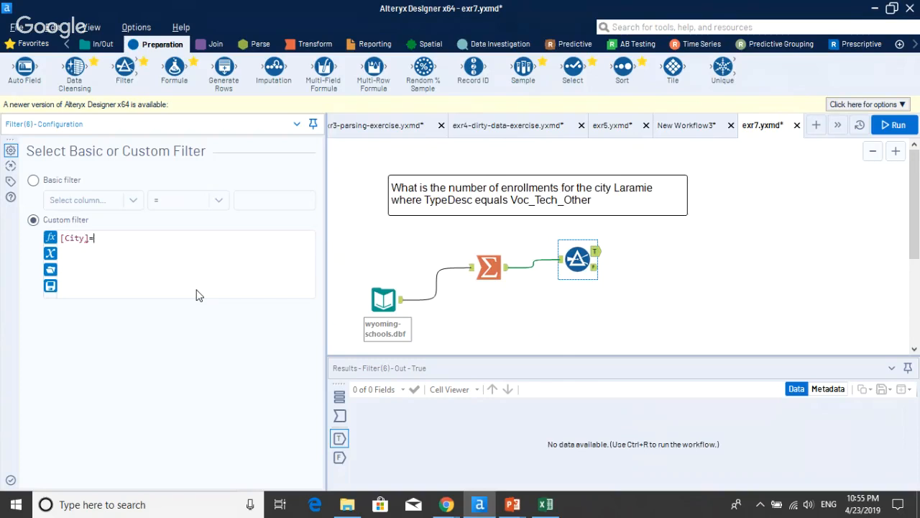
type("= \"LARAMIE\" and typ")
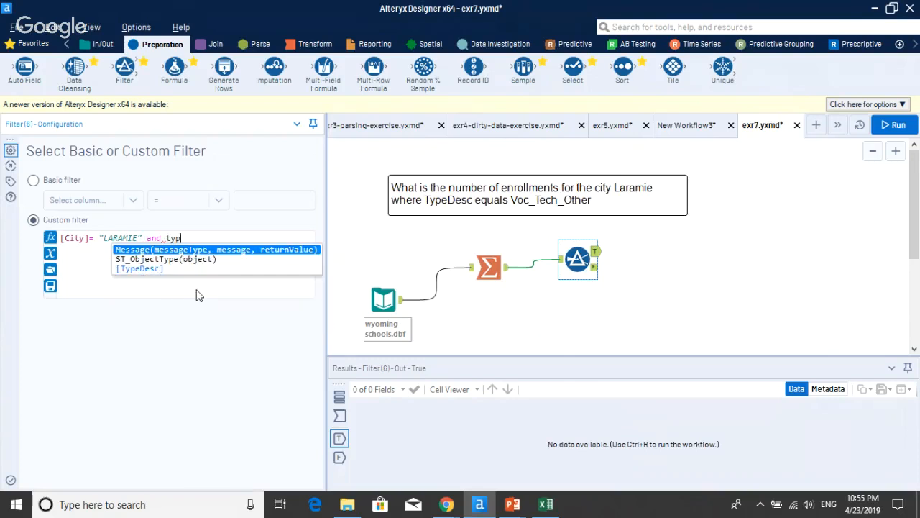
key("Down")
key("Down")
key("Return")
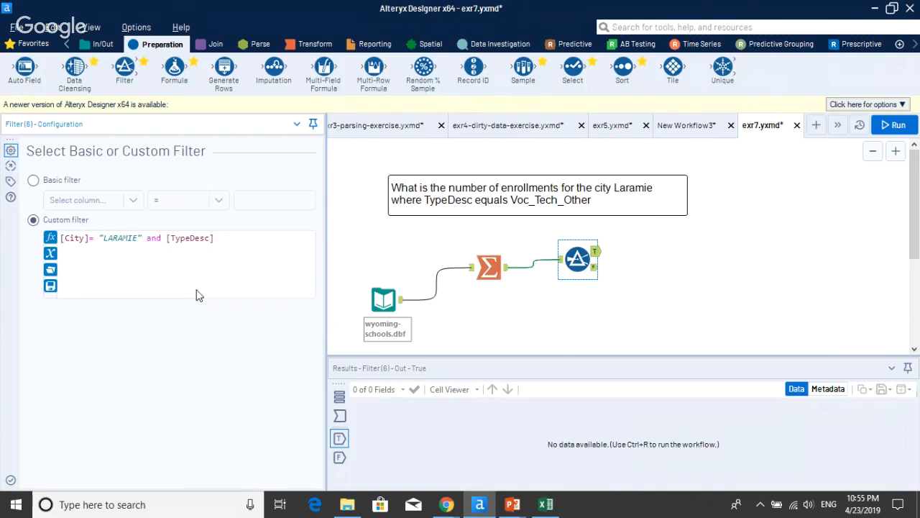
type("=")
- Copy the Voc/Tech/Other TypeDesc value without headers from AFTON's record in the Summarize results
left_click(489, 273)
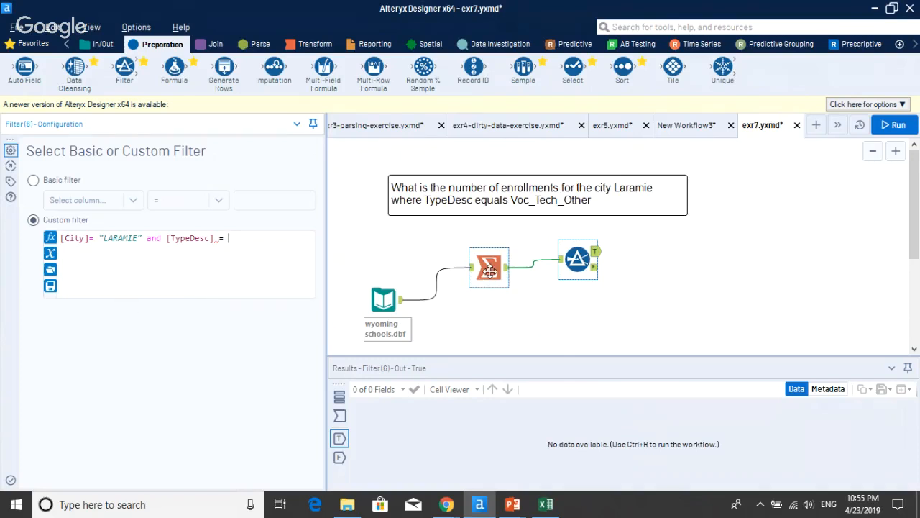
left_click(496, 432)
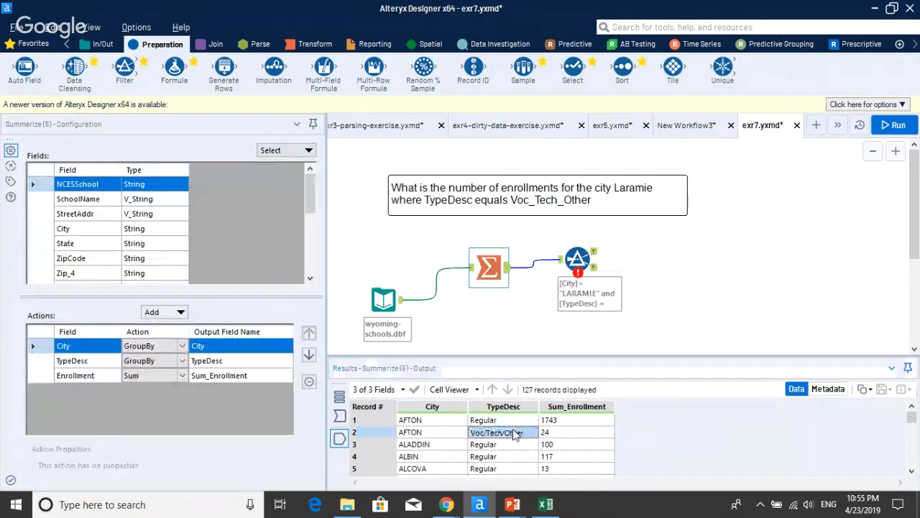
right_click(504, 432)
left_click(605, 470)
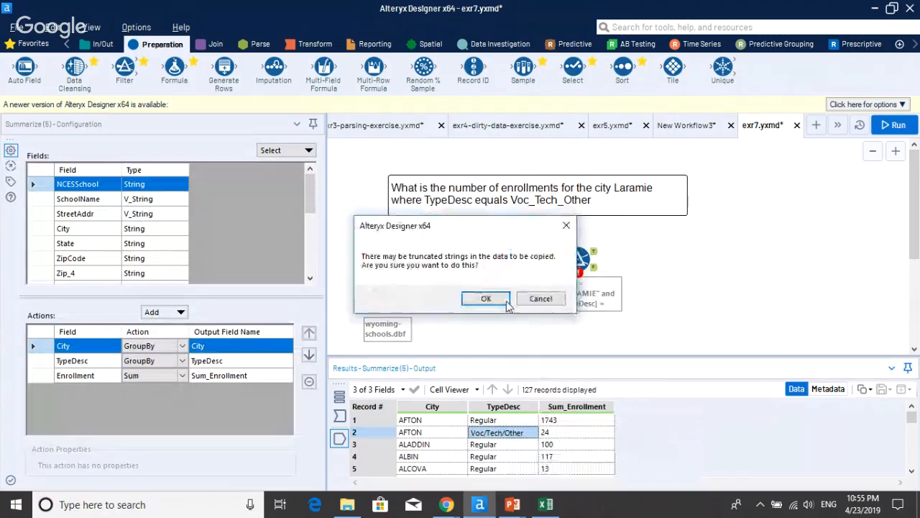
left_click(484, 301)
- Complete the Filter tool's custom expression with "Voc/Tech/Other" as the TypeDesc value
left_click(579, 260)
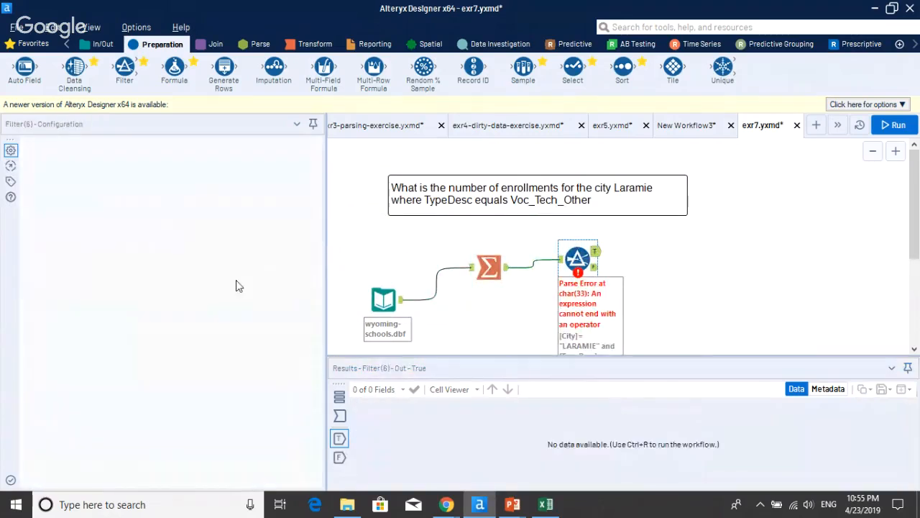
left_click(246, 240)
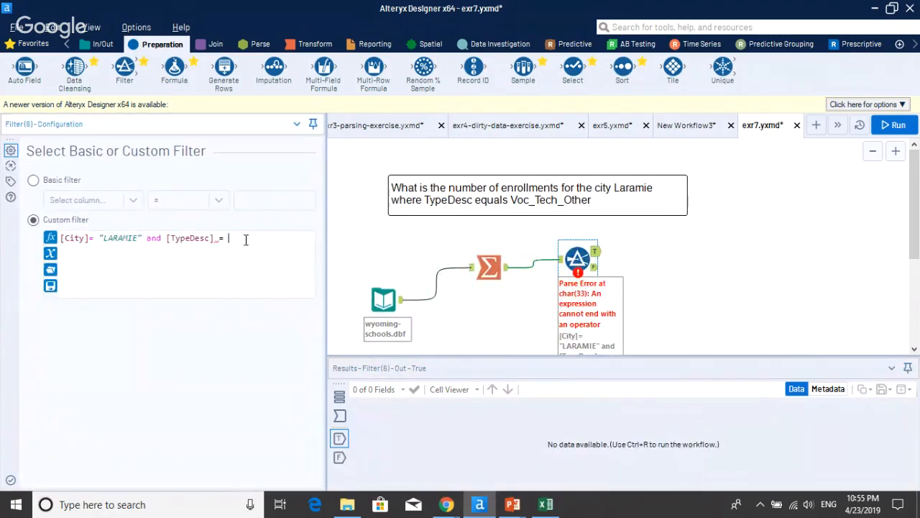
type("\"Voc/Tech/Other\"")
- Run the workflow and check the filtered record's Sum_Enrollment against the question in the comment
left_click(575, 256)
left_click(891, 125)
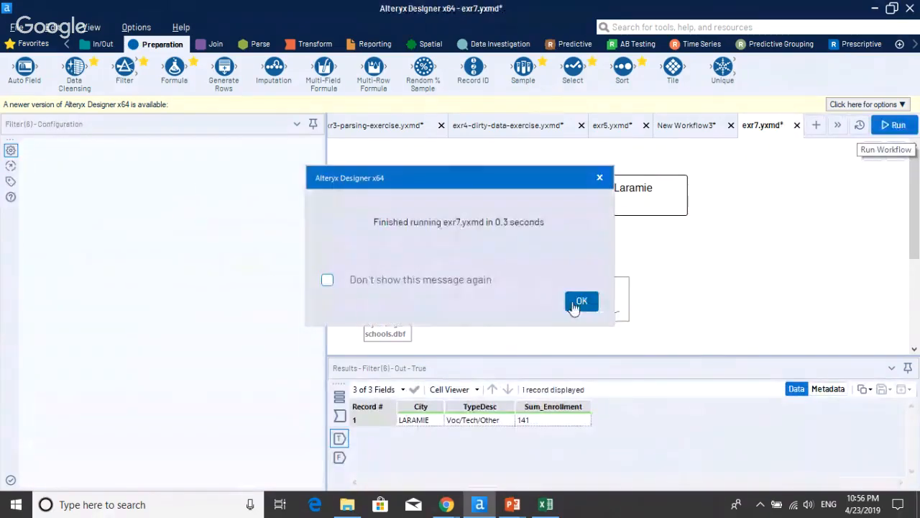
left_click(581, 301)
left_click(550, 420)
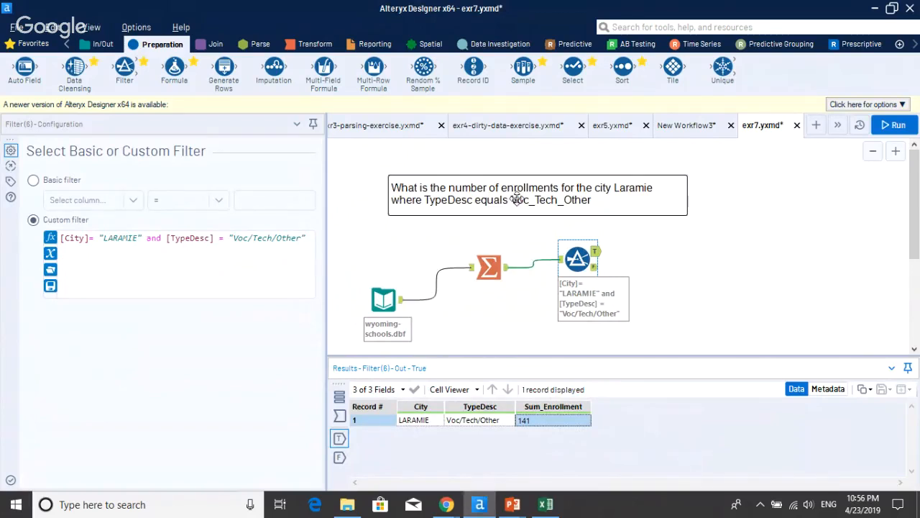
left_click(553, 213)
left_click(589, 266)
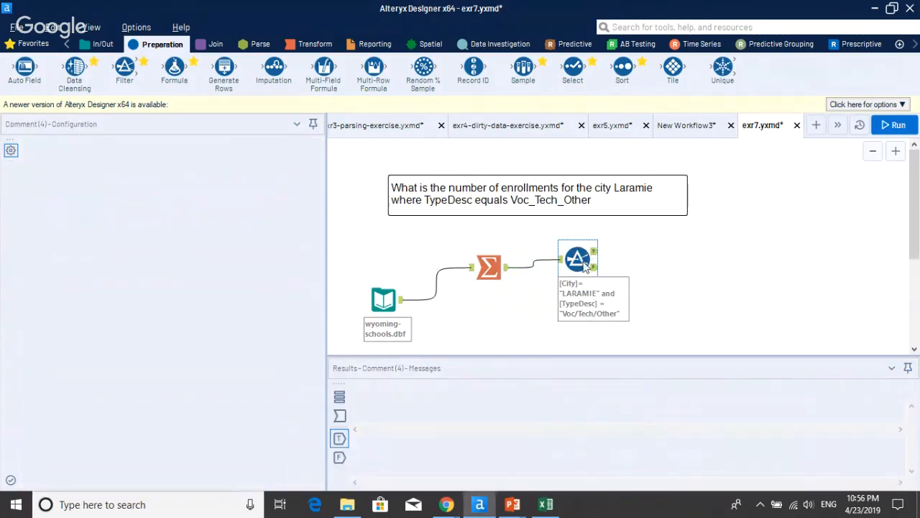
- Review the City and TypeDesc groupings in the Summarize tool's output
left_click(490, 263)
left_click(430, 423)
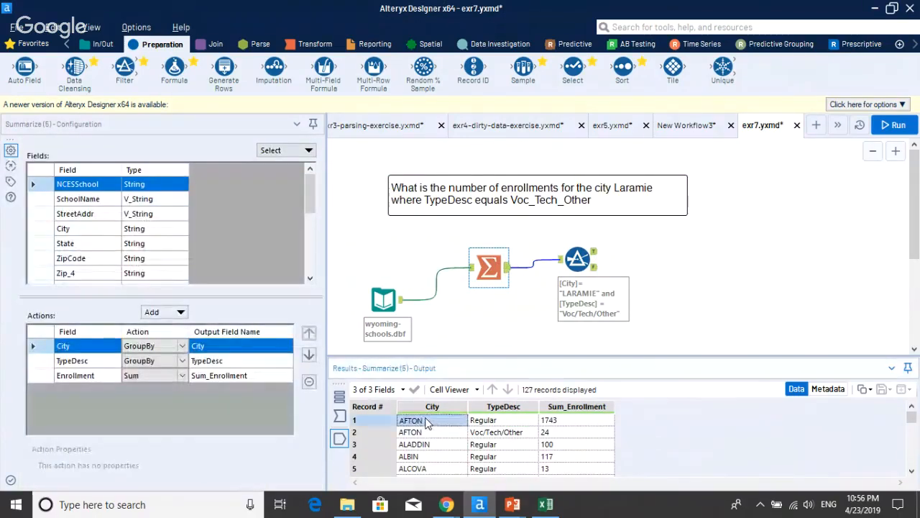
left_click(501, 423)
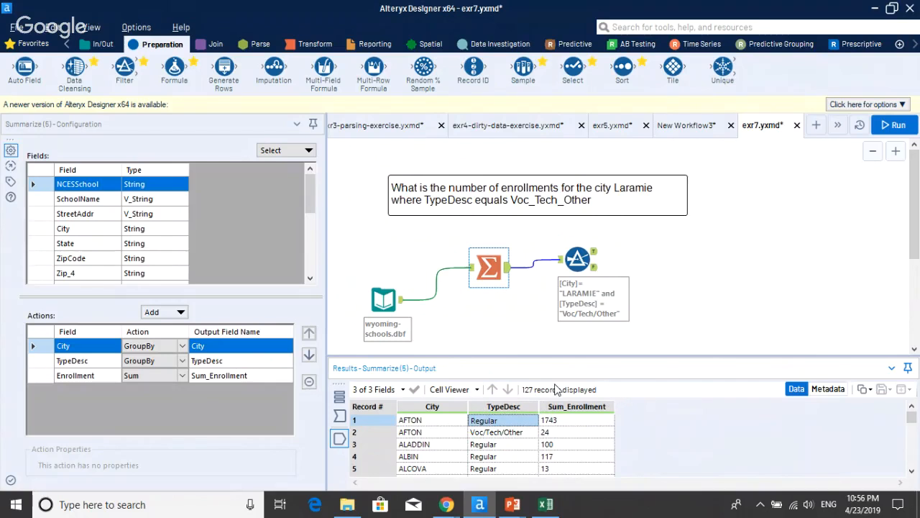
- Add a Cross Tab tool below the Summarize tool, connected to the wyoming-schools.dbf input
left_click(375, 44)
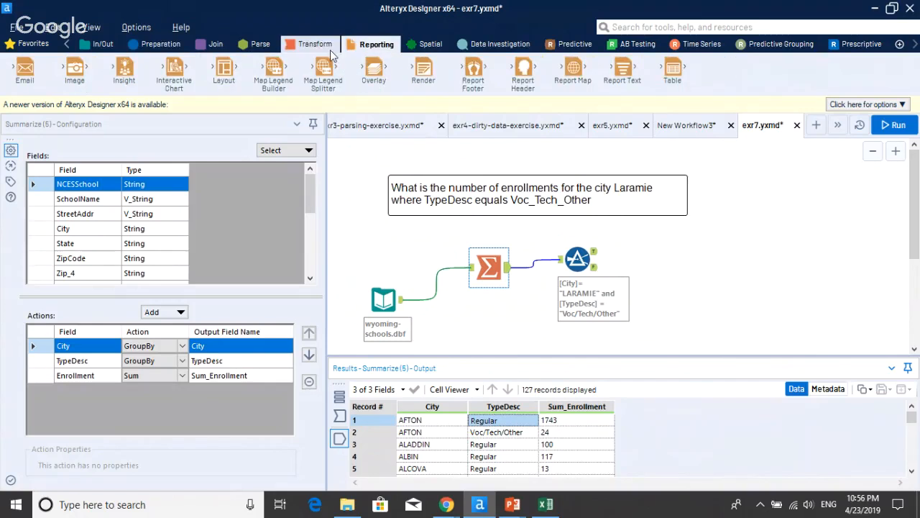
left_click(320, 44)
left_click_drag(102, 85, 472, 332)
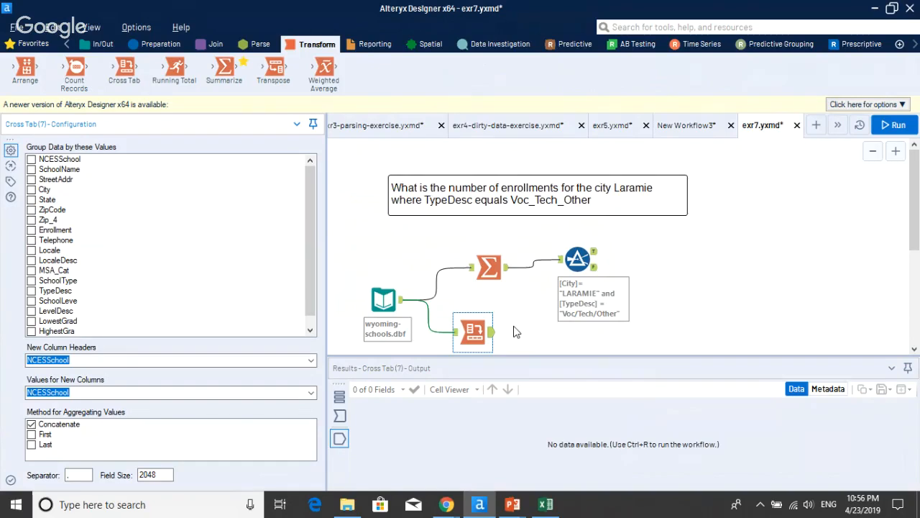
left_click_drag(473, 331, 497, 331)
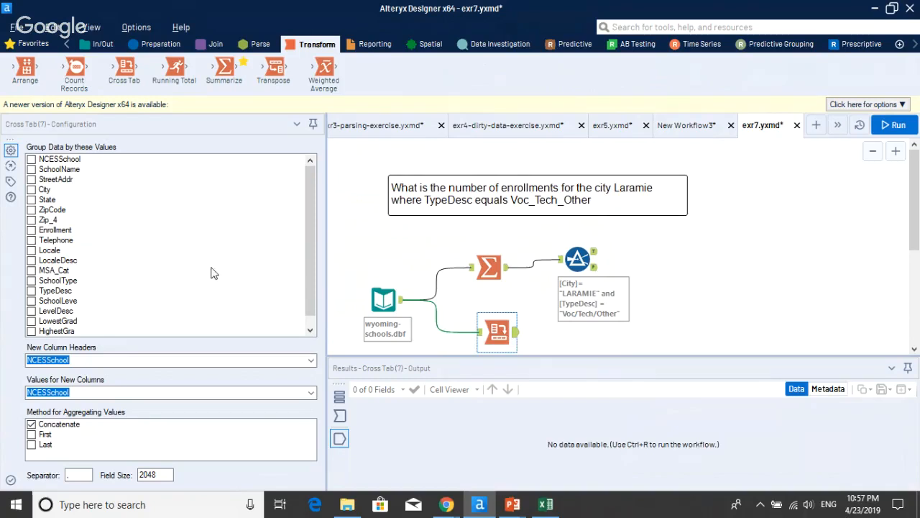
- Configure the Cross Tab to group by City, with TypeDesc as new column headers and Enrollment as the values
left_click(311, 269)
left_click_drag(311, 269, 311, 244)
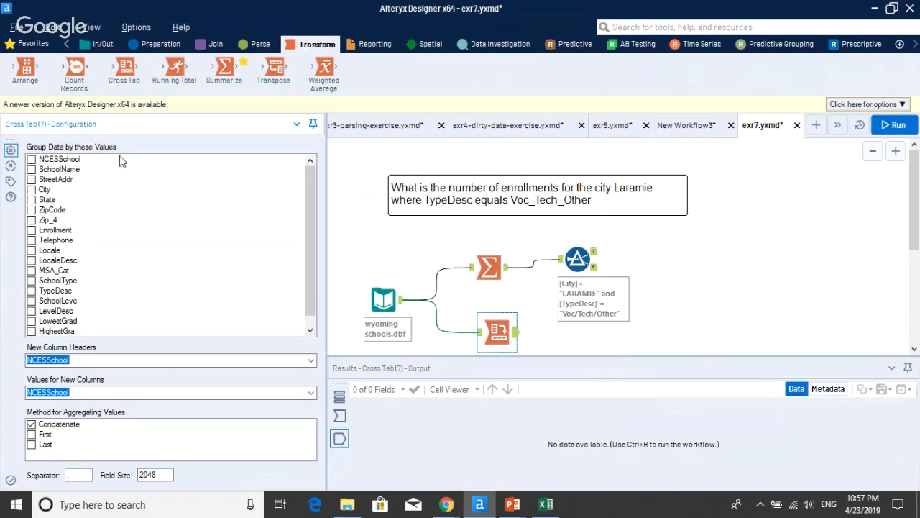
left_click(45, 190)
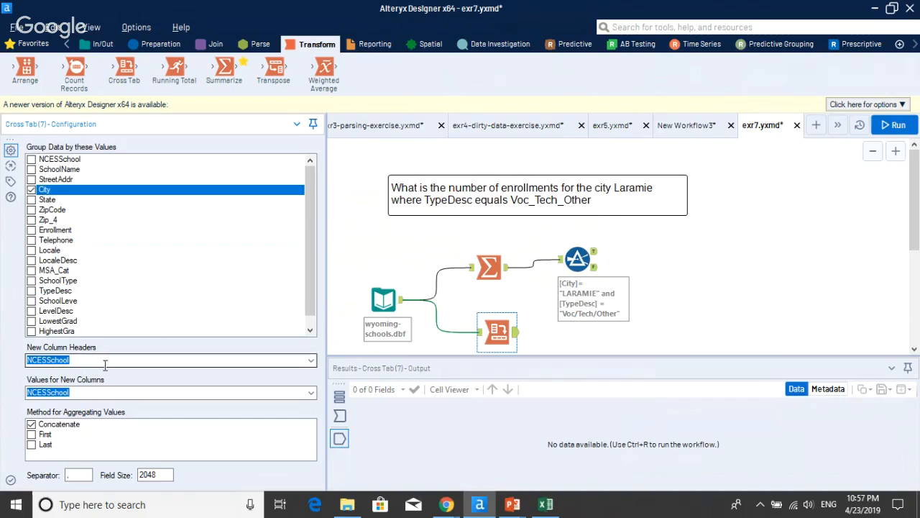
left_click(311, 360)
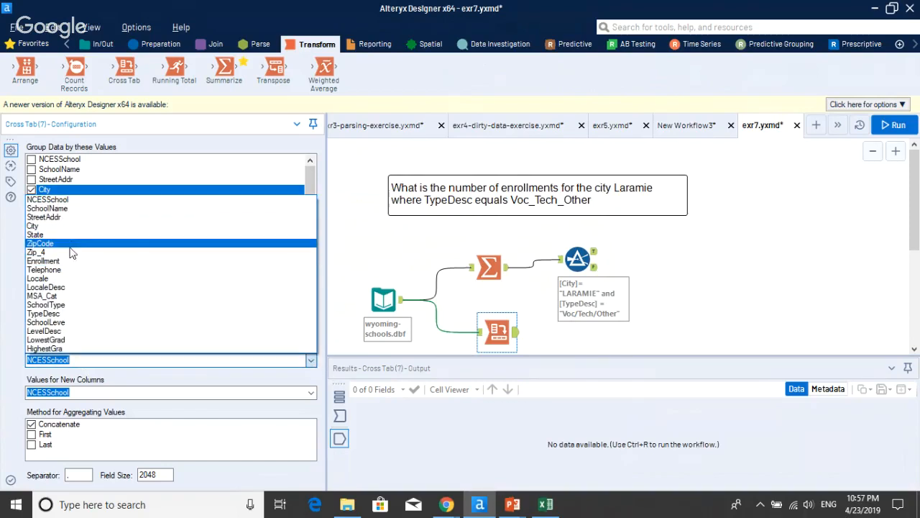
left_click(80, 314)
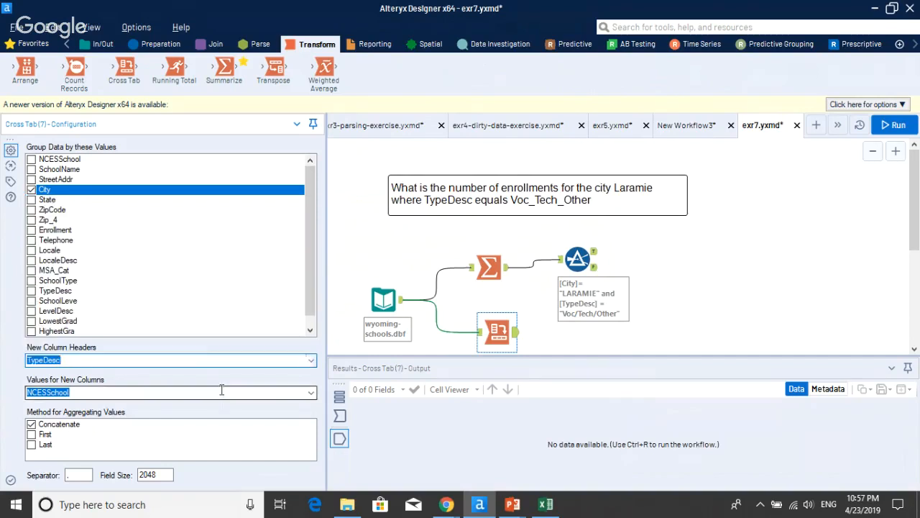
left_click(312, 391)
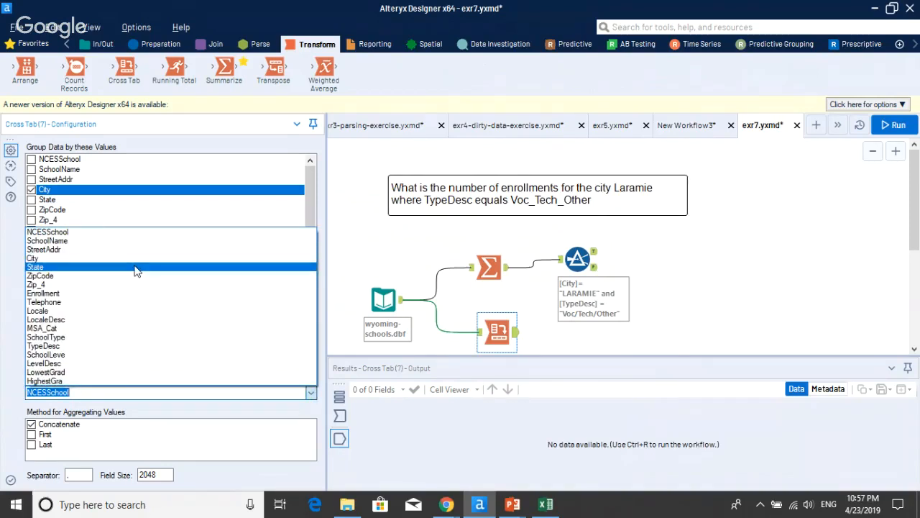
left_click(81, 294)
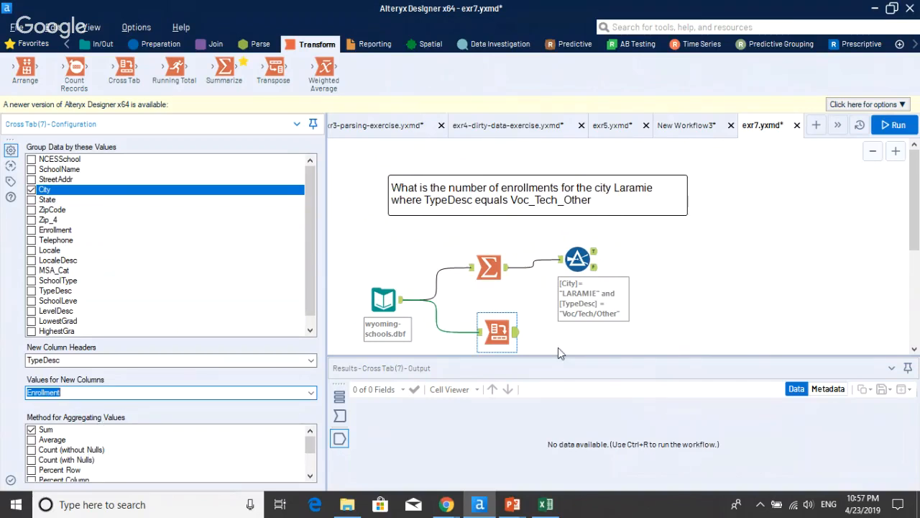
- Run the workflow and examine the Cross Tab output's enrollment values per city across the school type columns
left_click(895, 125)
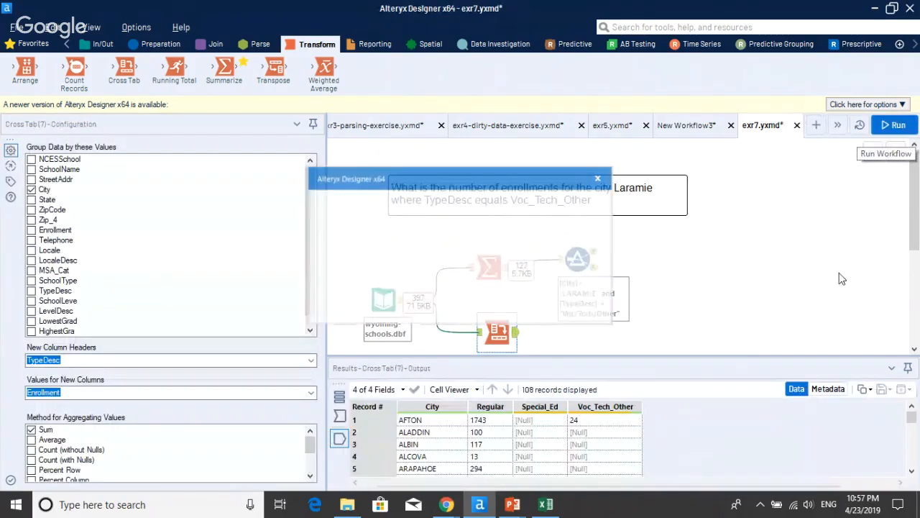
left_click(435, 431)
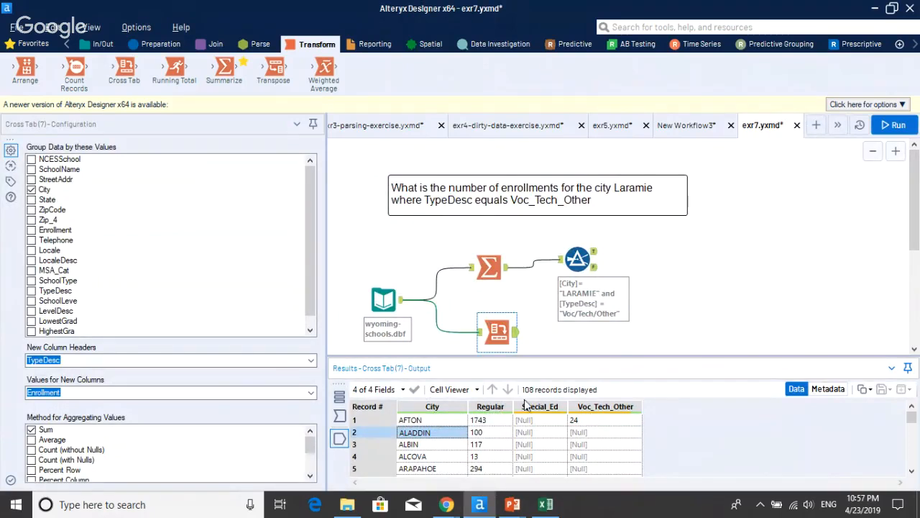
left_click(490, 443)
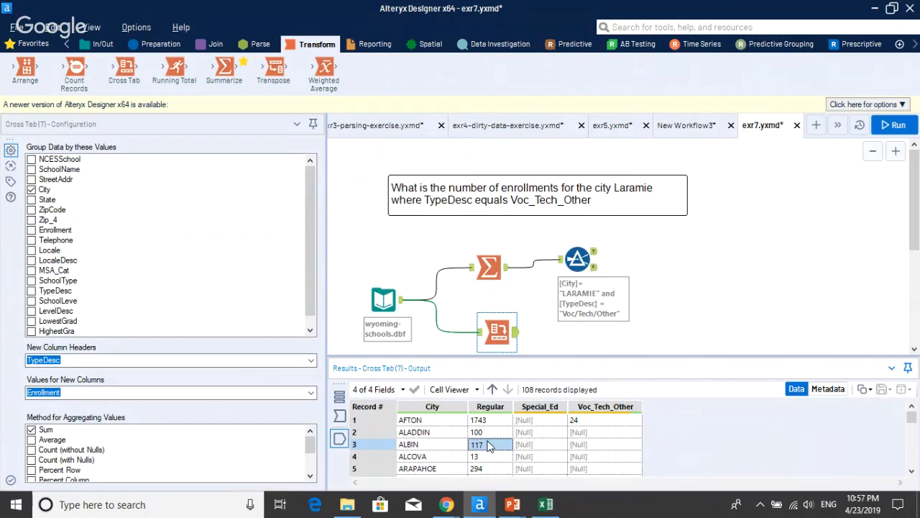
left_click(477, 433)
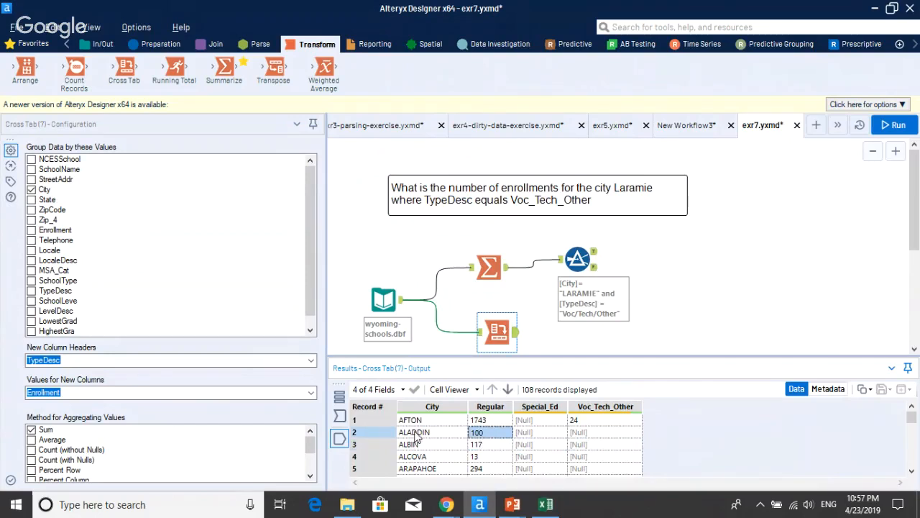
left_click(493, 421)
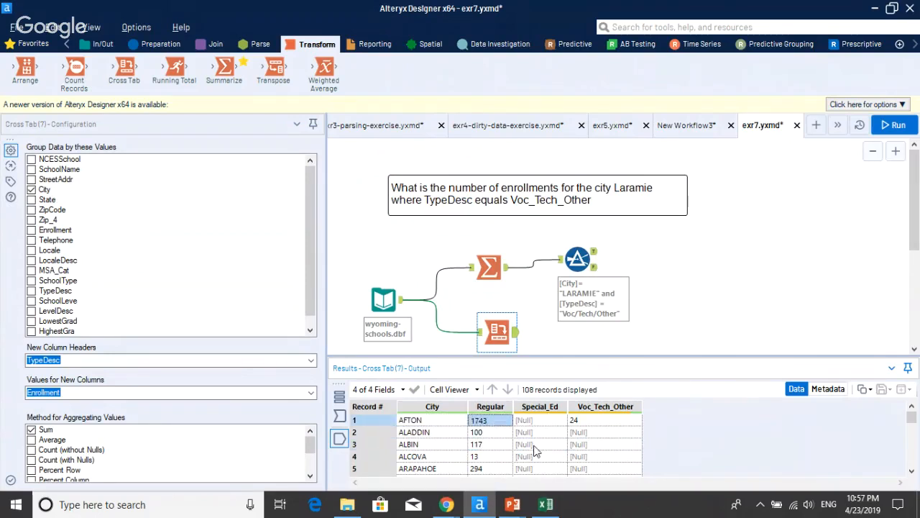
left_click(600, 420)
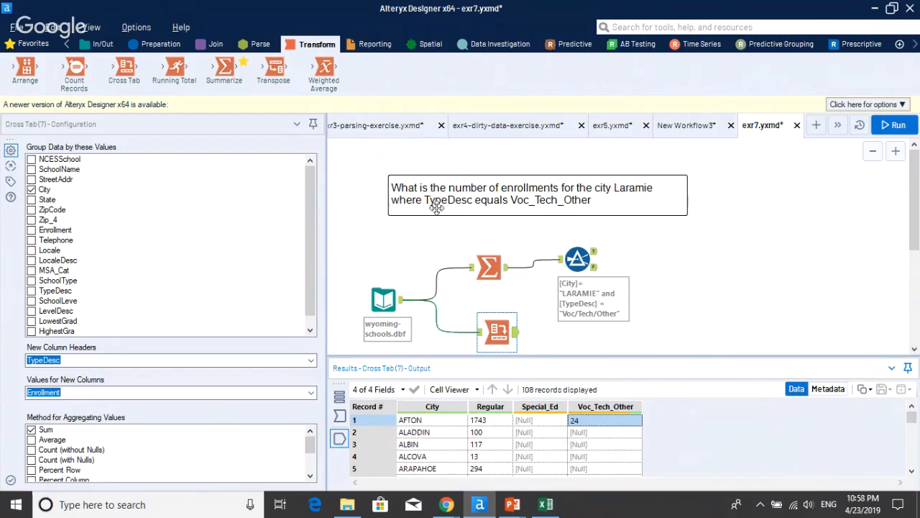
- Copy the [City]= "LARAMIE" condition from the custom expression of the Filter after the Summarize tool
left_click(577, 261)
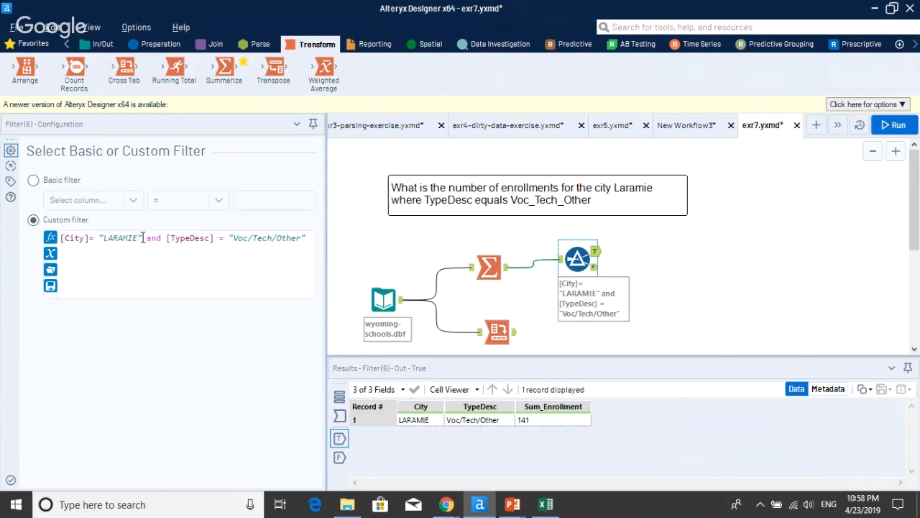
left_click_drag(143, 238, 61, 238)
key("ctrl+c")
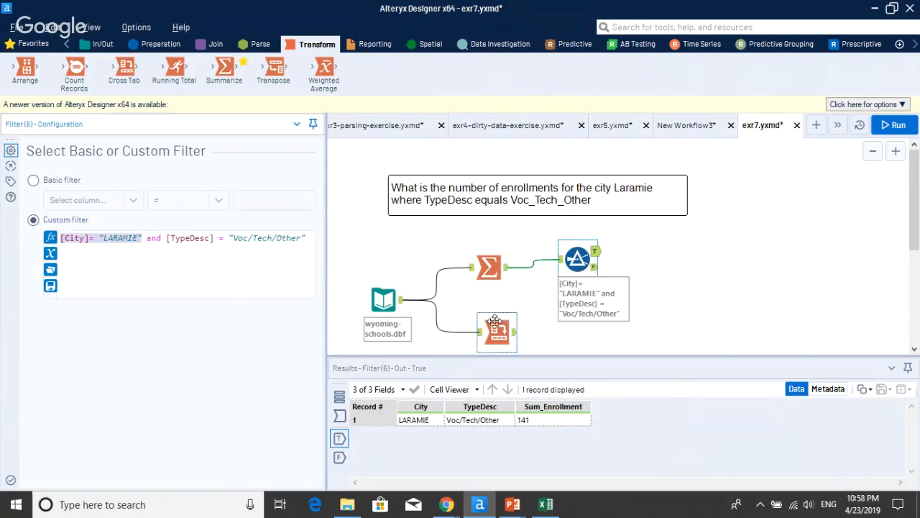
- Add a Filter tool after the Cross Tab and paste [City]= "LARAMIE" as its custom filter expression
left_click(243, 63)
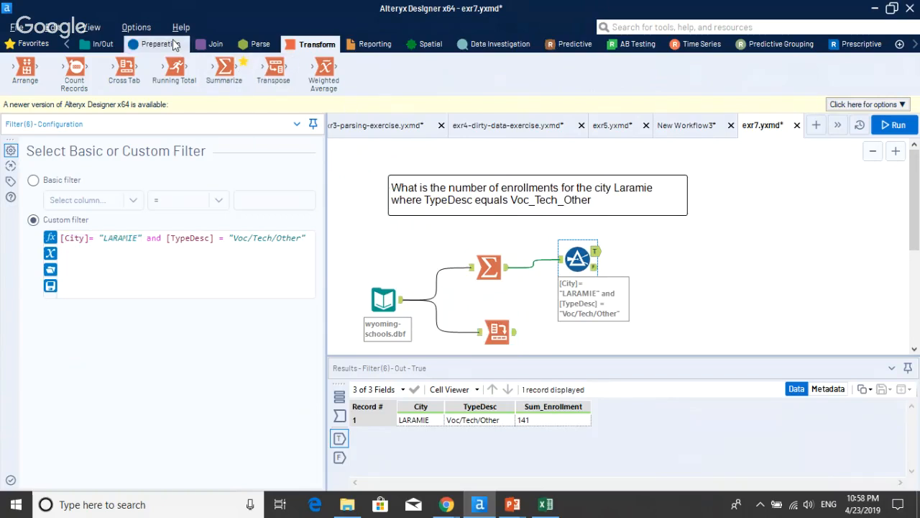
left_click(174, 44)
left_click_drag(126, 71, 584, 339)
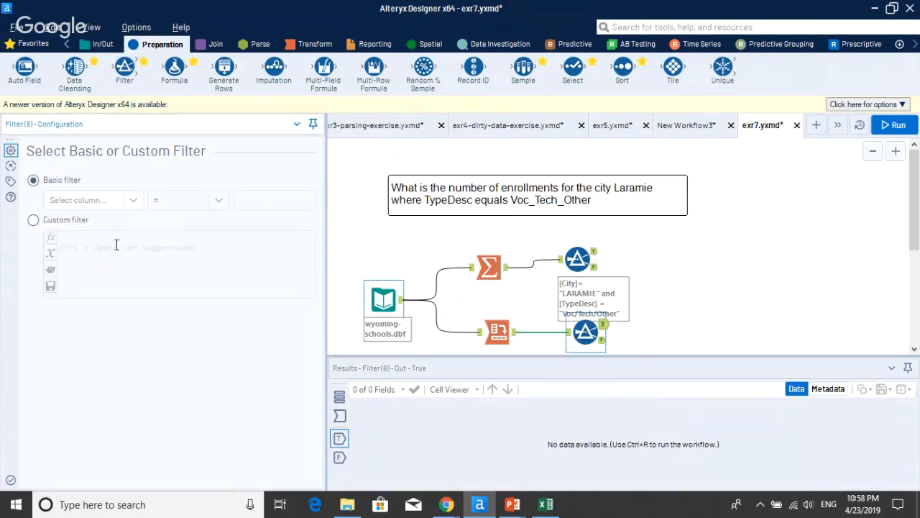
left_click(87, 241)
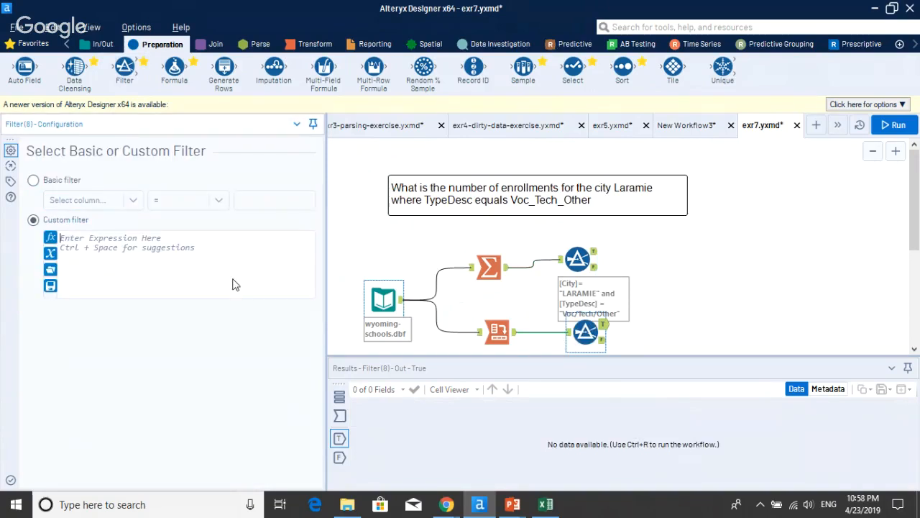
key("ctrl+v")
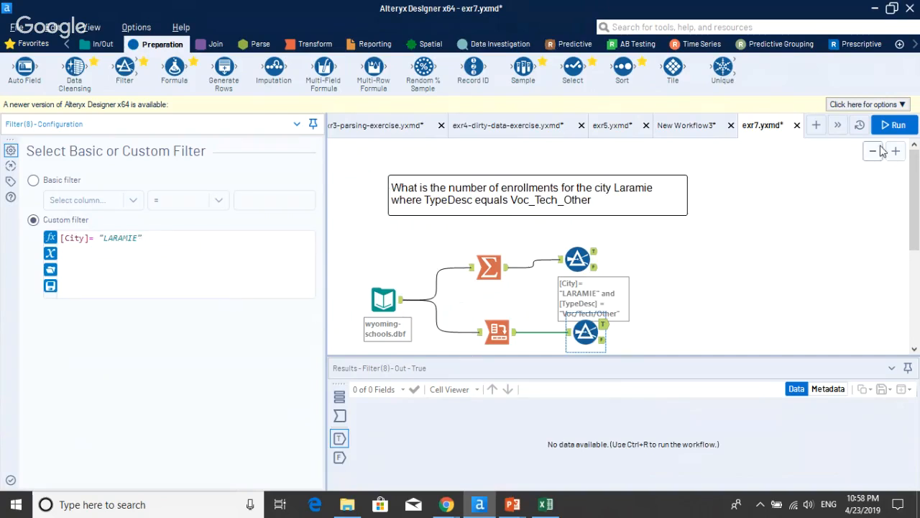
- Run the workflow and check the Regular and Voc_Tech_Other enrollments in the filtered Laramie record
left_click(895, 125)
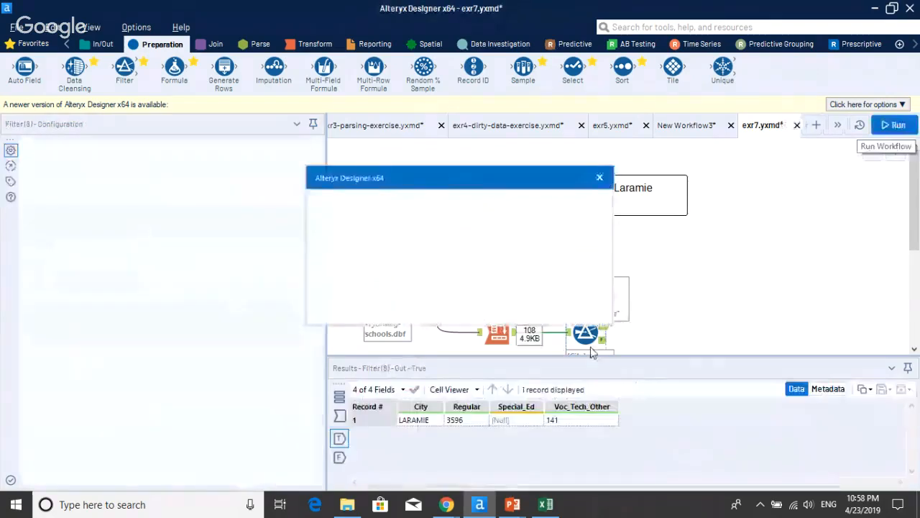
left_click(581, 301)
left_click(458, 420)
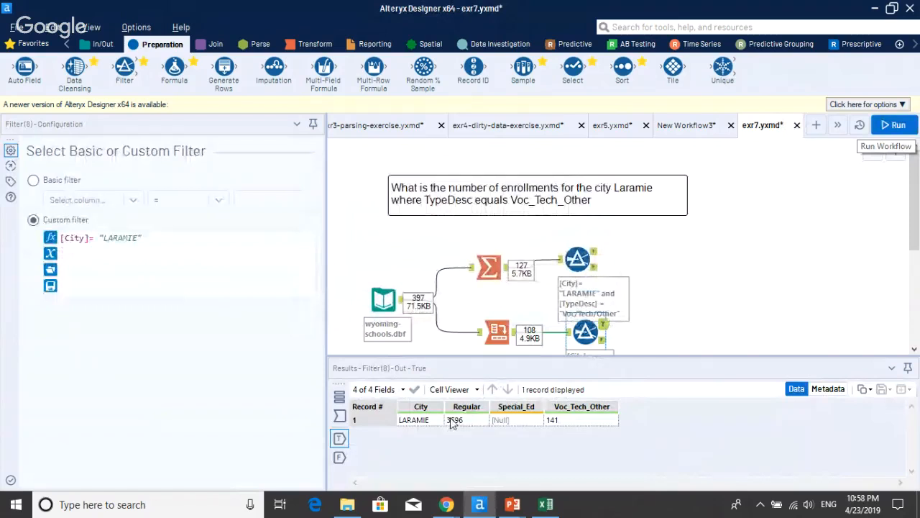
left_click(570, 419)
- Compare the Summarize branch's Filter result and grouping with the Cross Tab tool's output
left_click(579, 260)
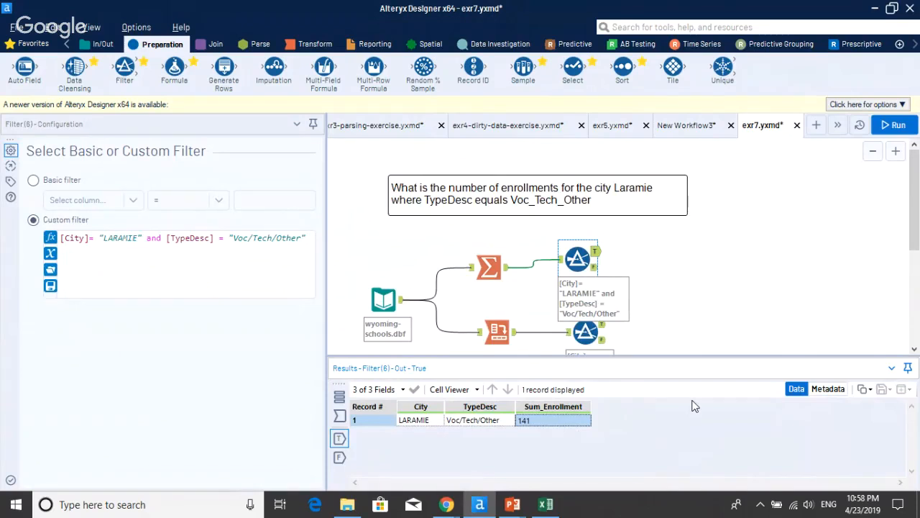
left_click(497, 331)
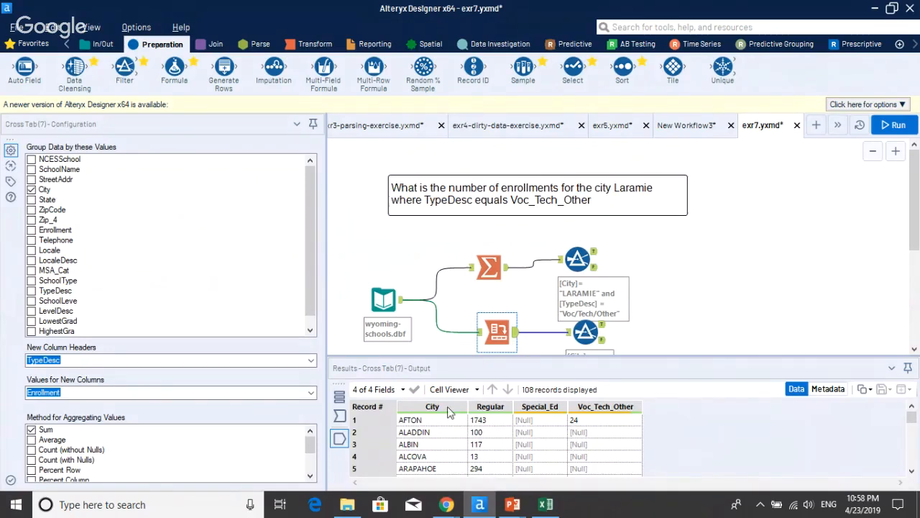
left_click(489, 266)
left_click(498, 324)
mouse_move(448, 506)
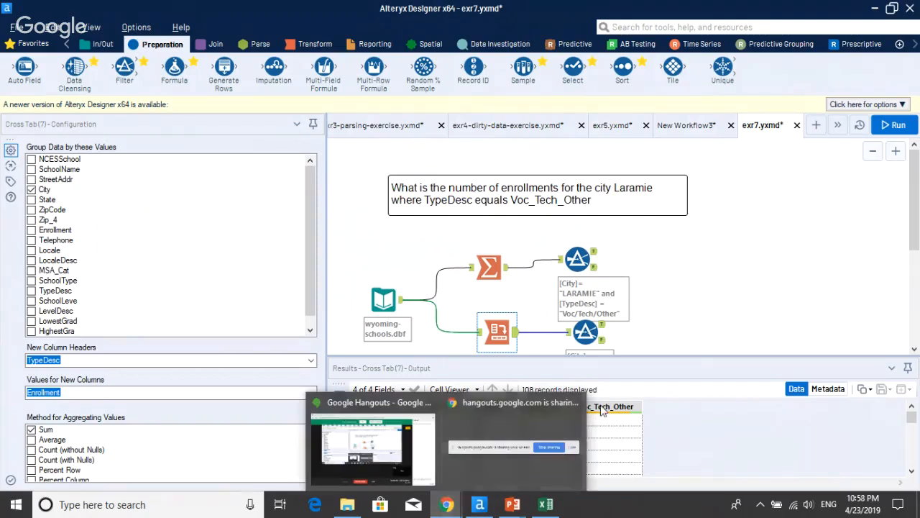